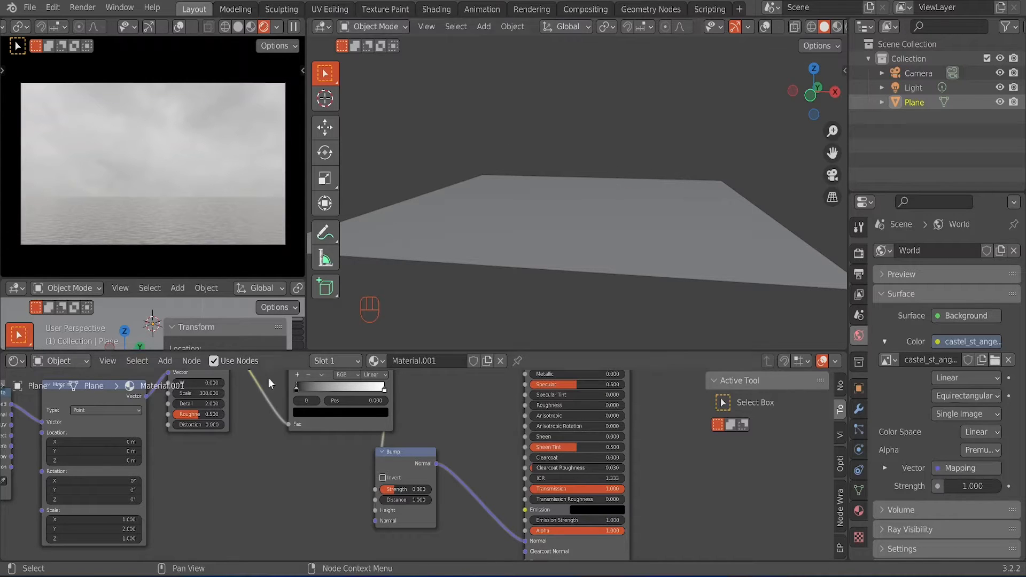
Step: Set the world Background strength to 0.2 and return the shader editor to the plane's material nodes
left_click(52, 362)
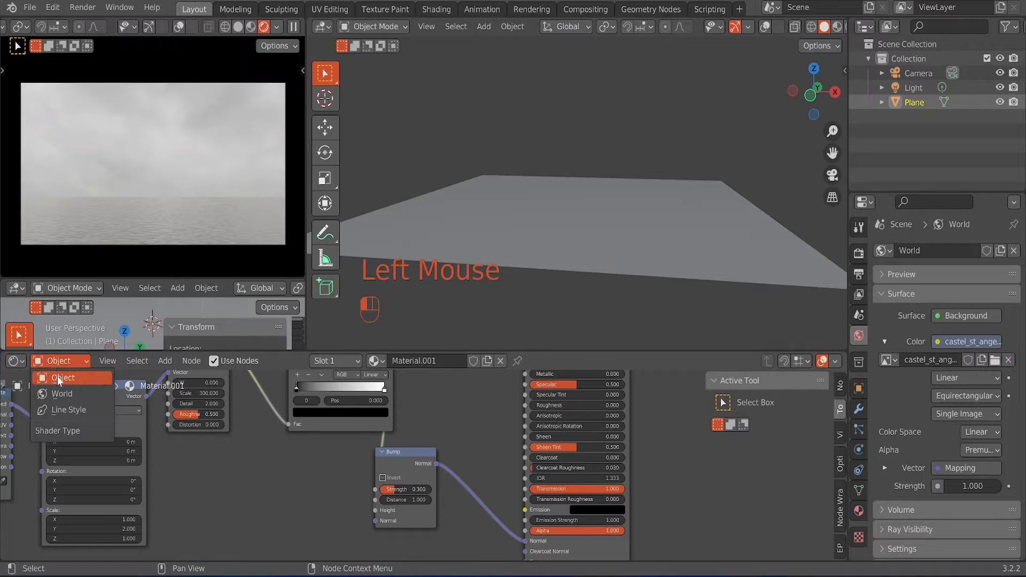
left_click(58, 388)
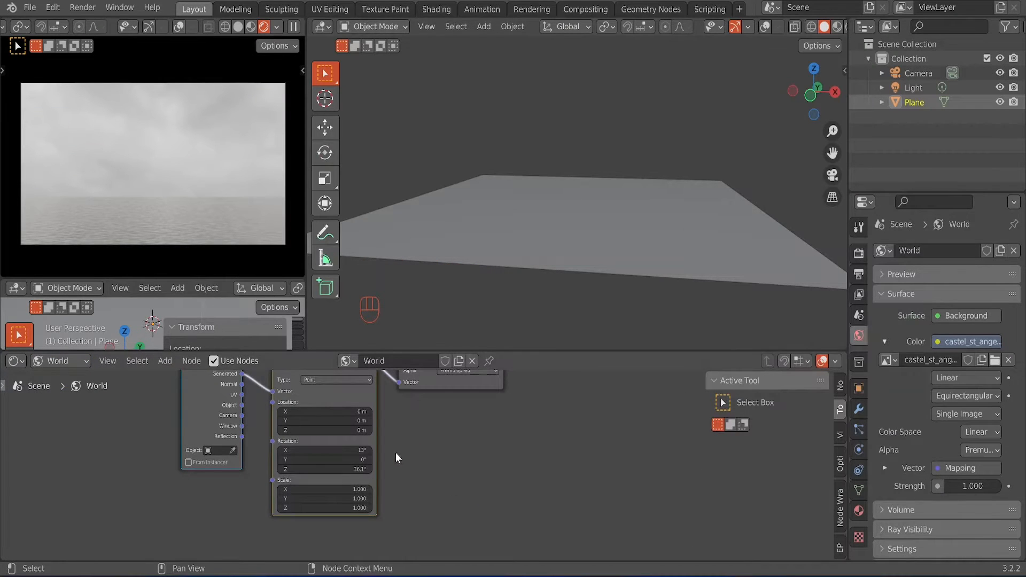
scroll(417, 436, "down", 3)
middle_click_drag(454, 431, 450, 486)
scroll(463, 481, "up", 4)
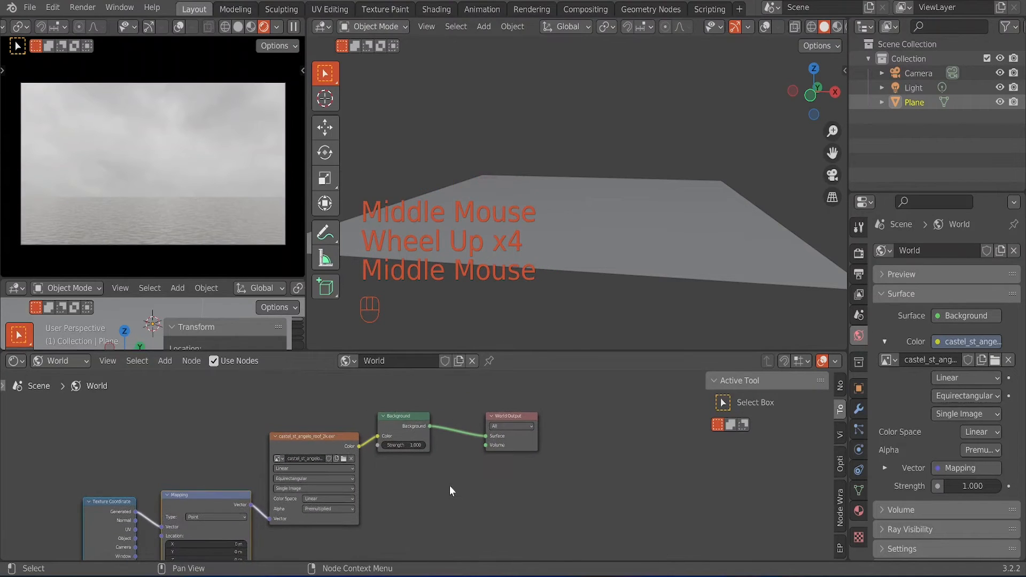
scroll(450, 486, "up", 4)
left_click(447, 431)
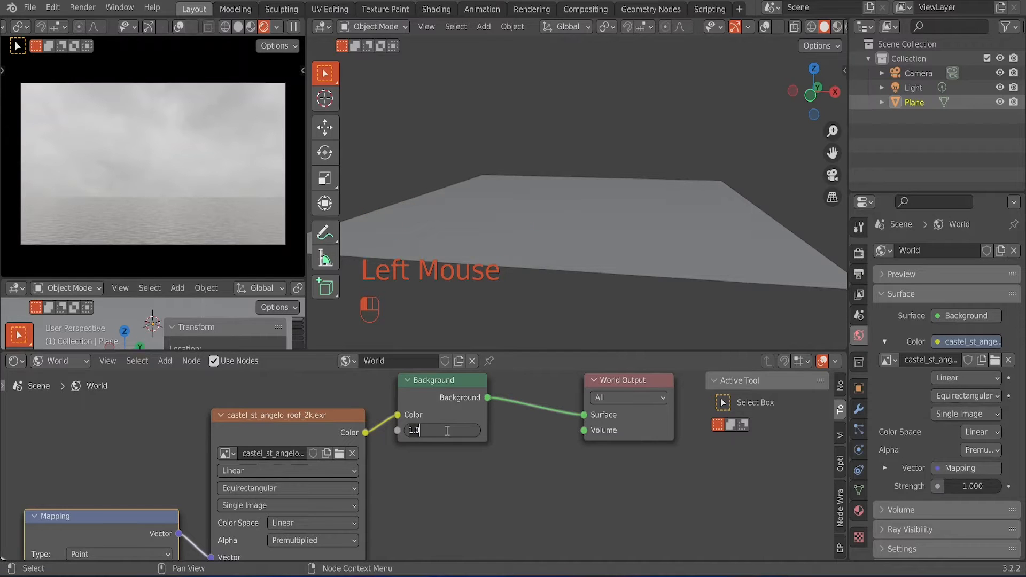
key("BackSpace")
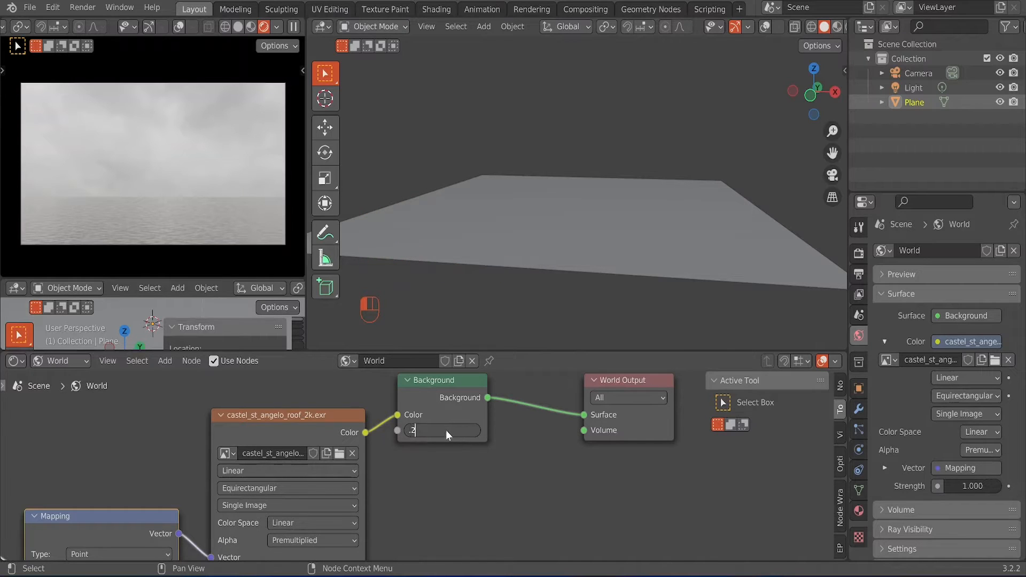
type(".2")
key("Return")
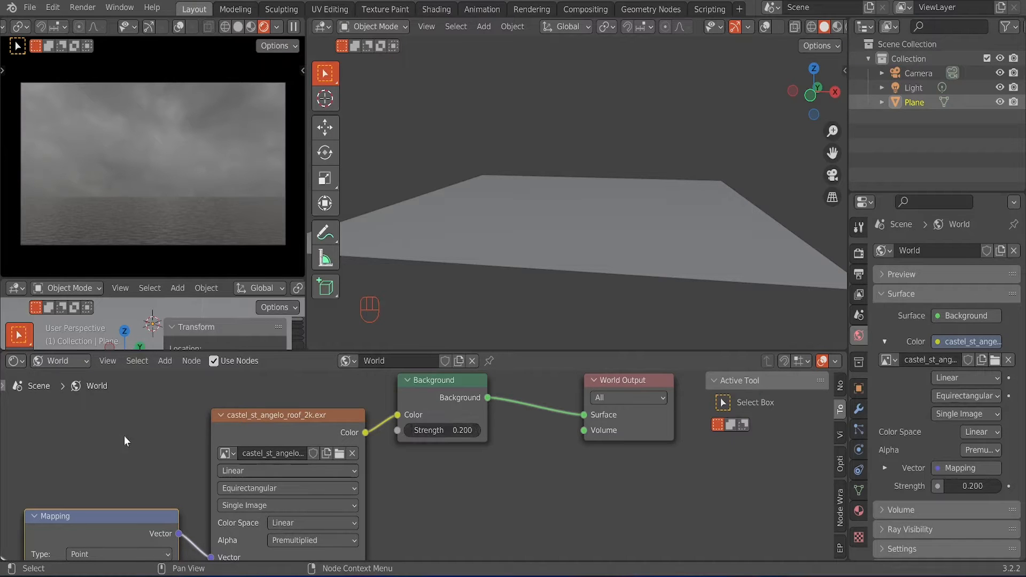
left_click(53, 361)
left_click(60, 377)
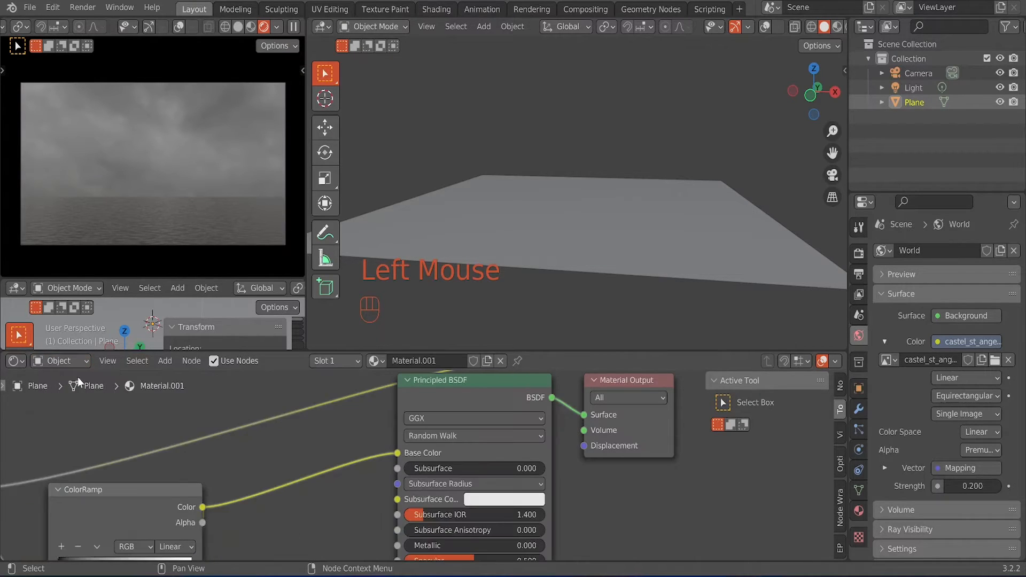
Step: Switch the camera preview to solid shading and turn on the overlays in the large 3D viewport
left_click(241, 28)
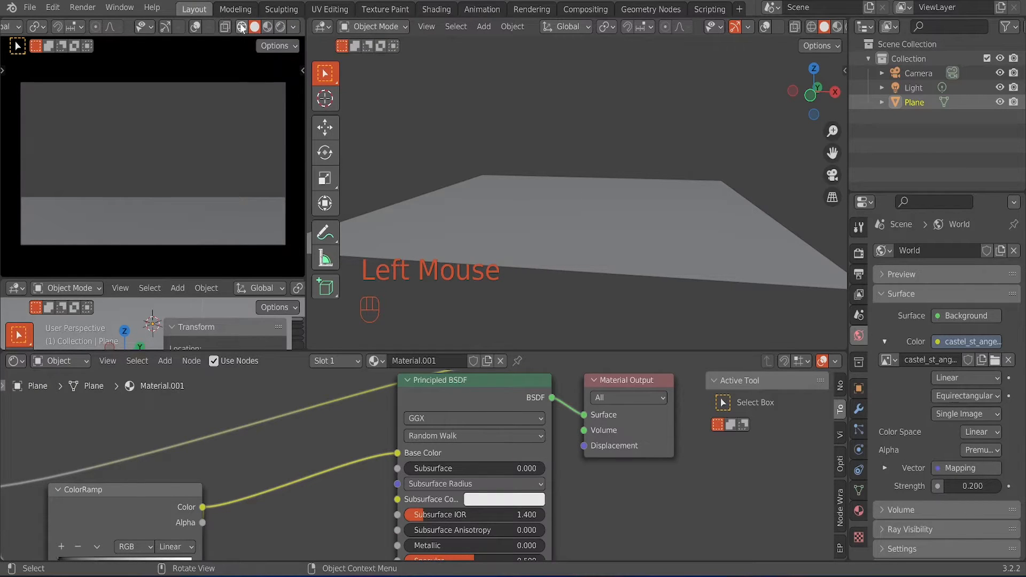
middle_click_drag(541, 146, 589, 226)
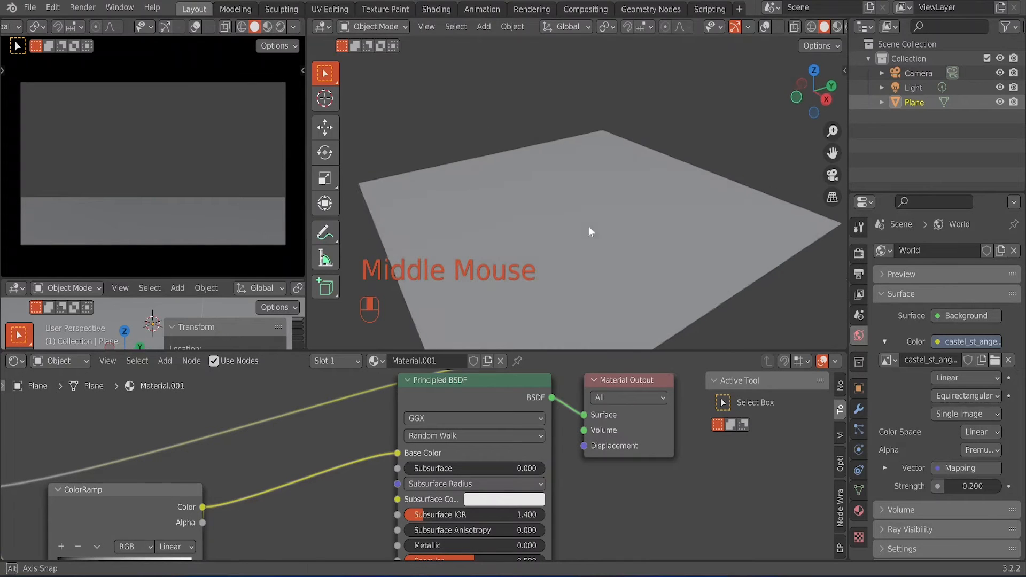
scroll(607, 242, "up", 4)
middle_click_drag(604, 264, 813, 157)
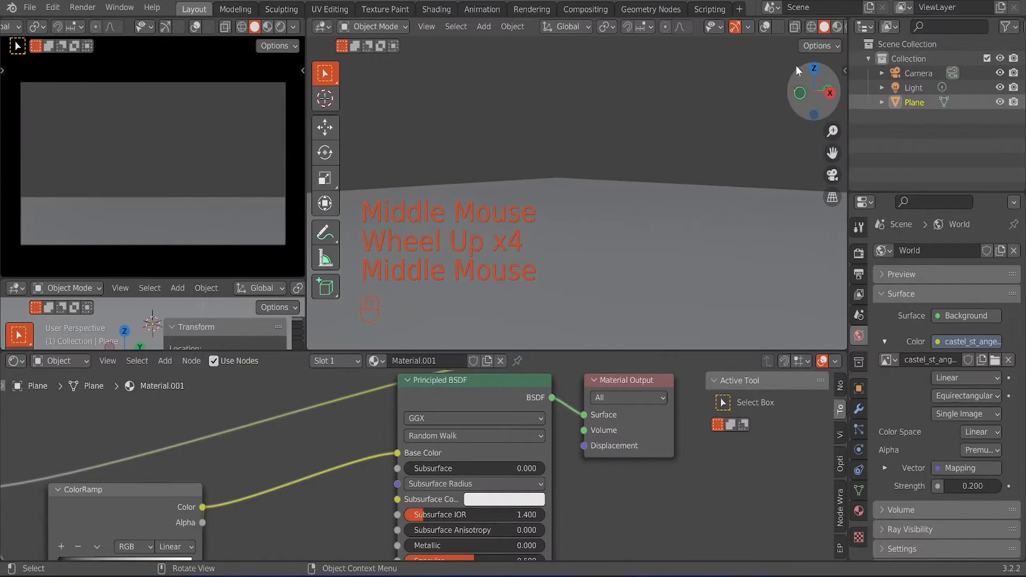
left_click(658, 225)
scroll(656, 229, "down", 2)
scroll(656, 234, "up", 4)
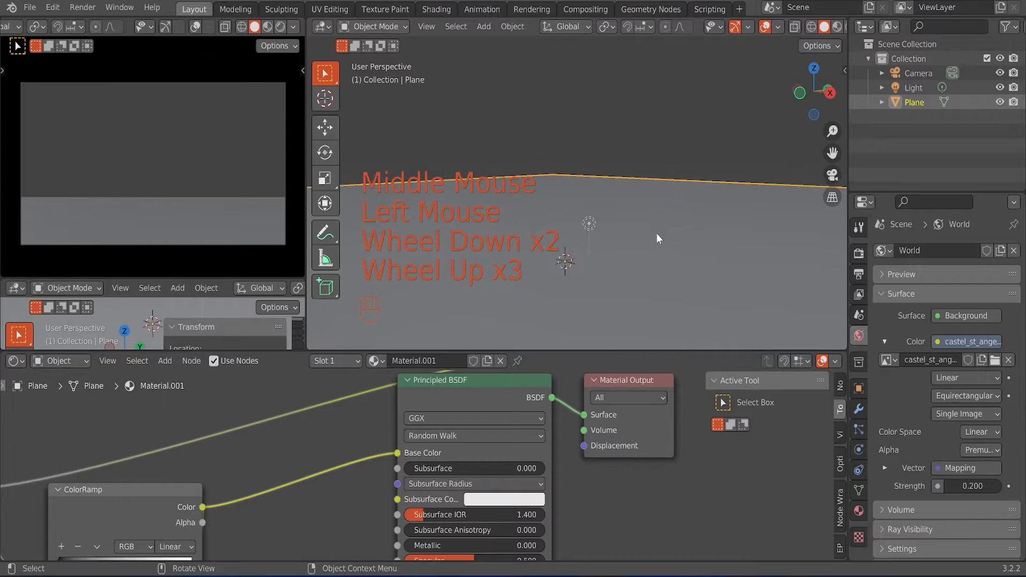
middle_click_drag(602, 325, 609, 280, "shift")
scroll(593, 286, "down", 3)
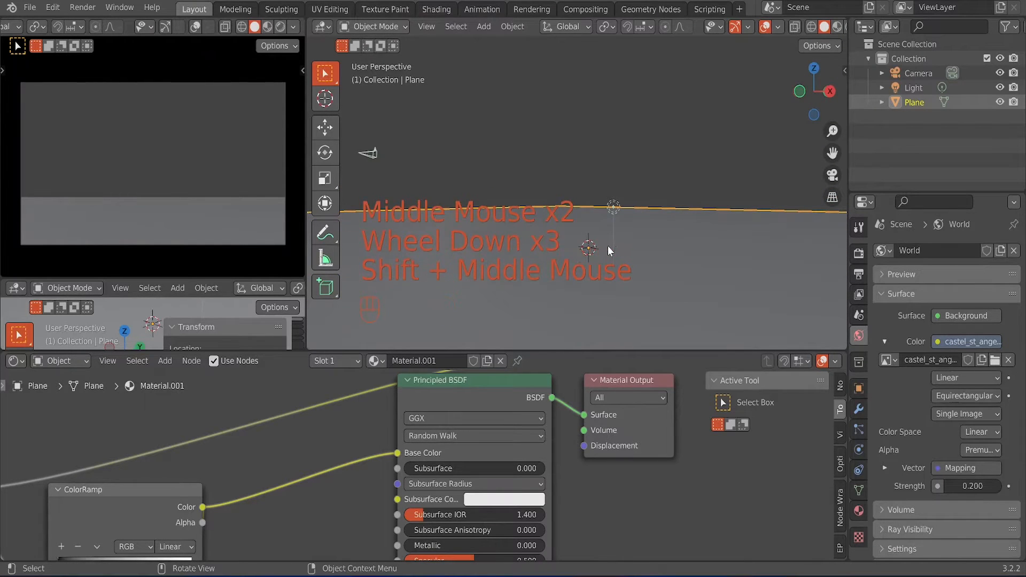
Step: Rename the plane object as "lake"
key("shift+a")
left_click(686, 292)
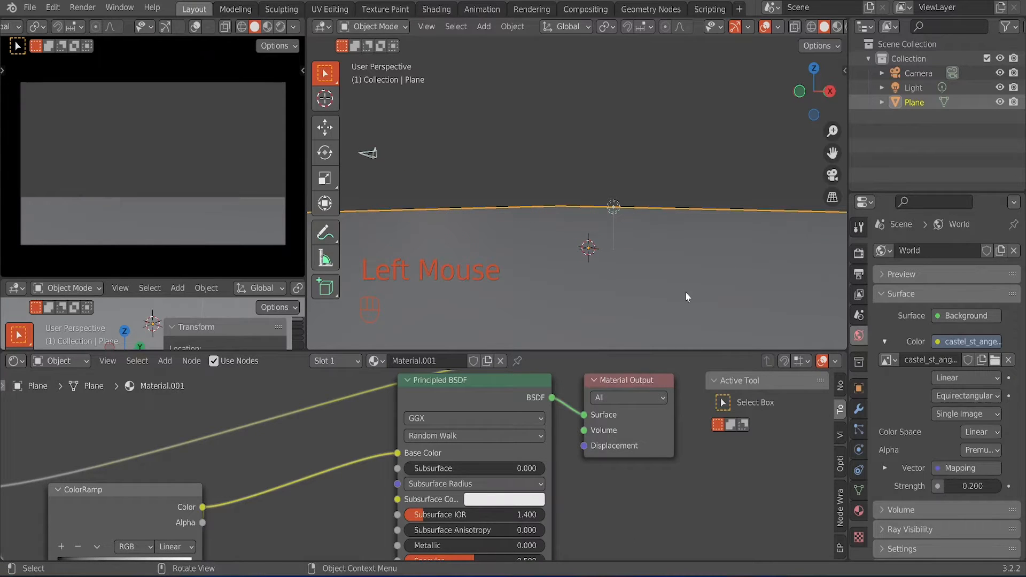
double_click(926, 104)
key("BackSpace")
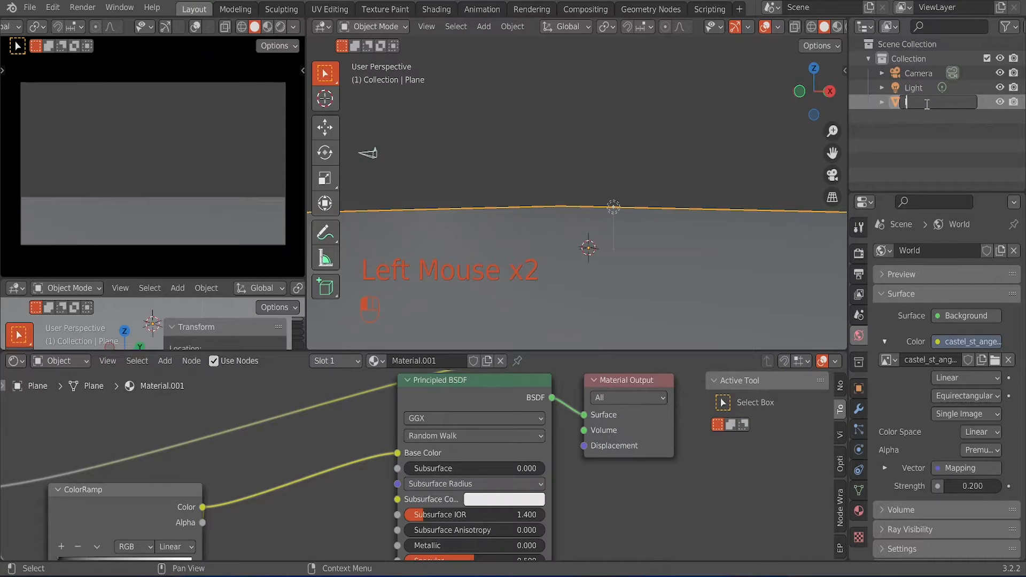
type("lake")
key("Return")
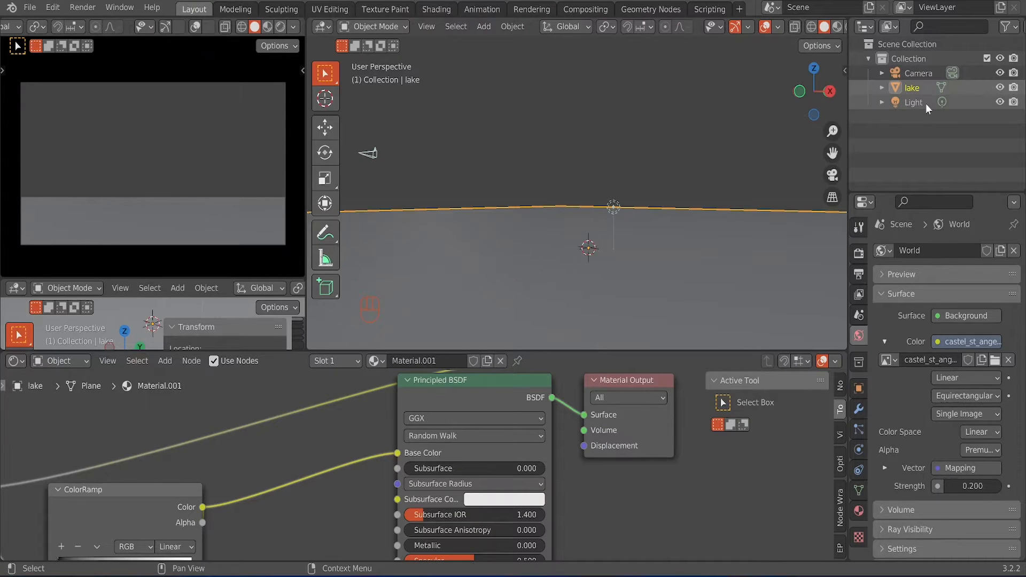
Step: Move the lake object into a new collection named "water body"
key("m")
left_click(633, 251)
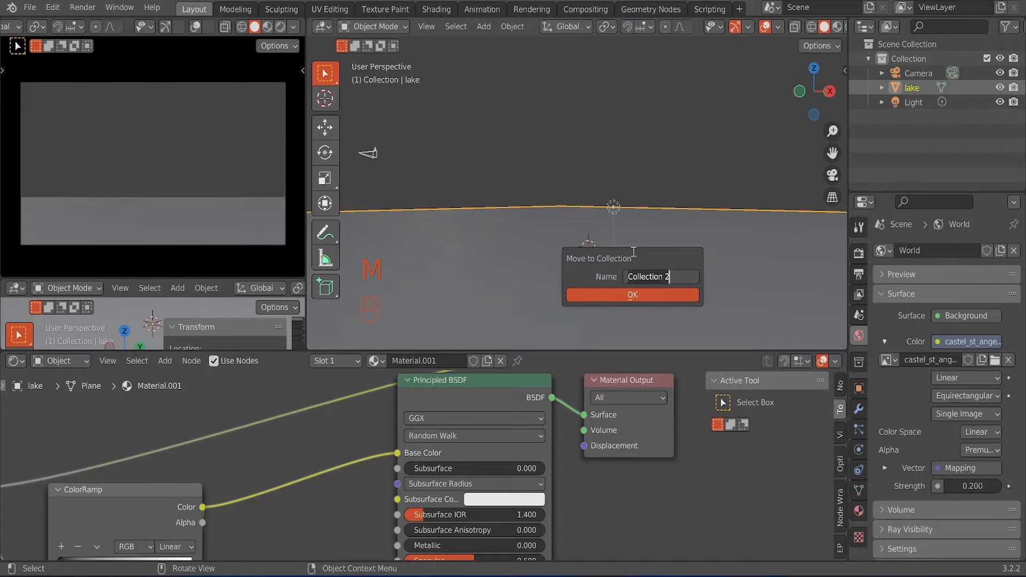
type("water body")
left_click(630, 294)
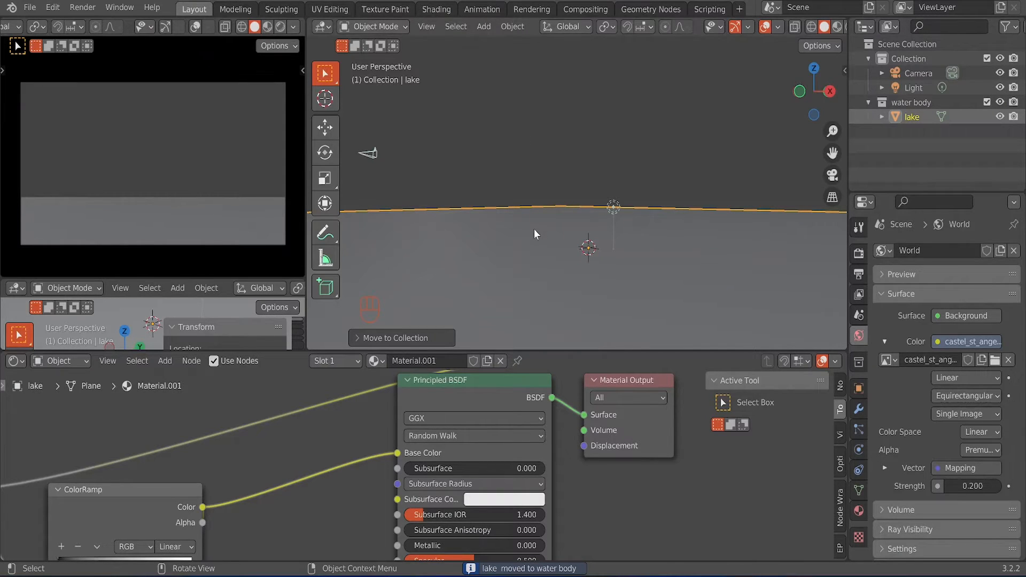
Step: Add an ico sphere mesh at the 3D cursor and scale it uniformly by 100
key("shift+a")
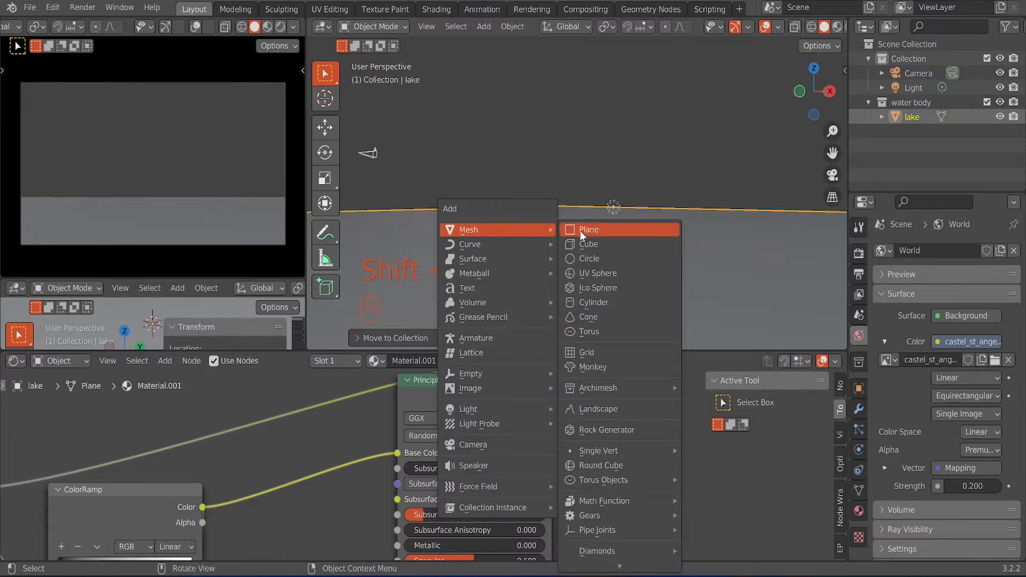
left_click(593, 287)
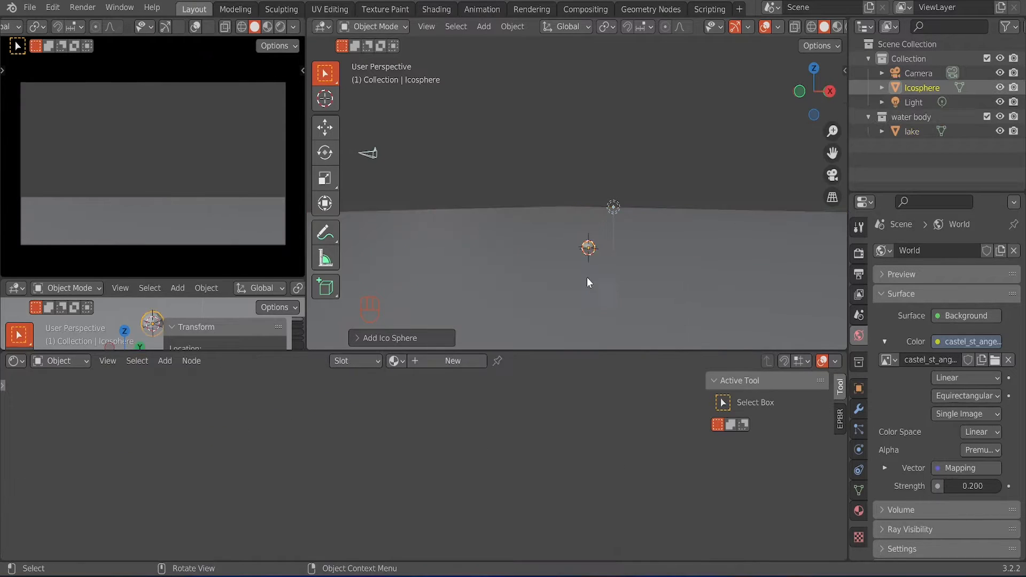
scroll(610, 262, "up", 3)
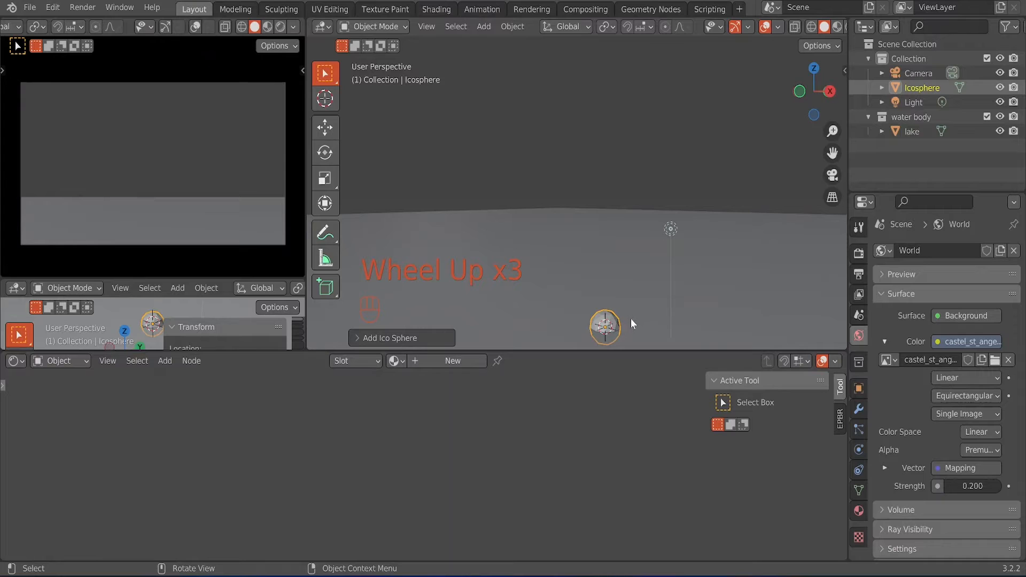
scroll(632, 324, "down", 2)
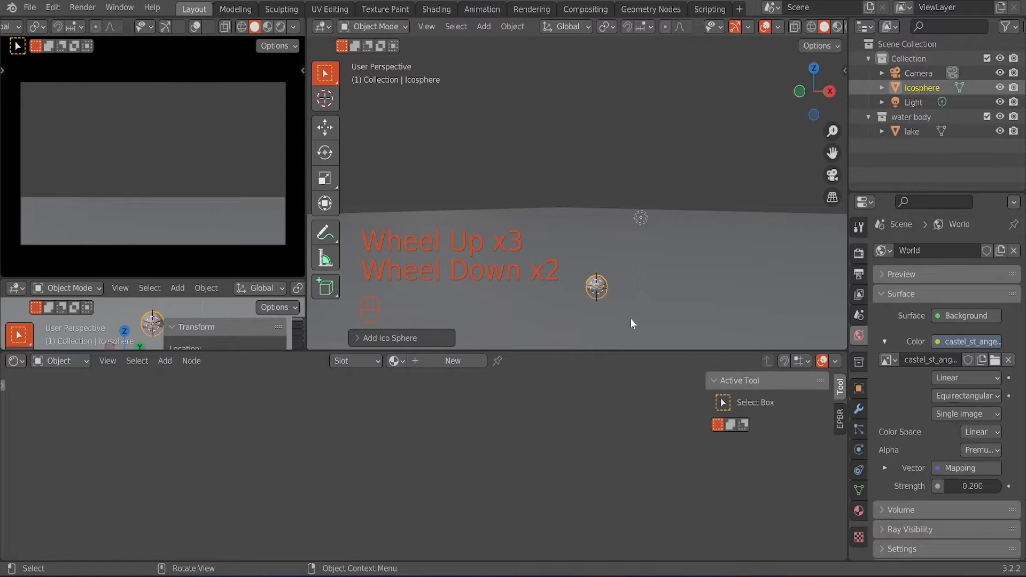
type("s100")
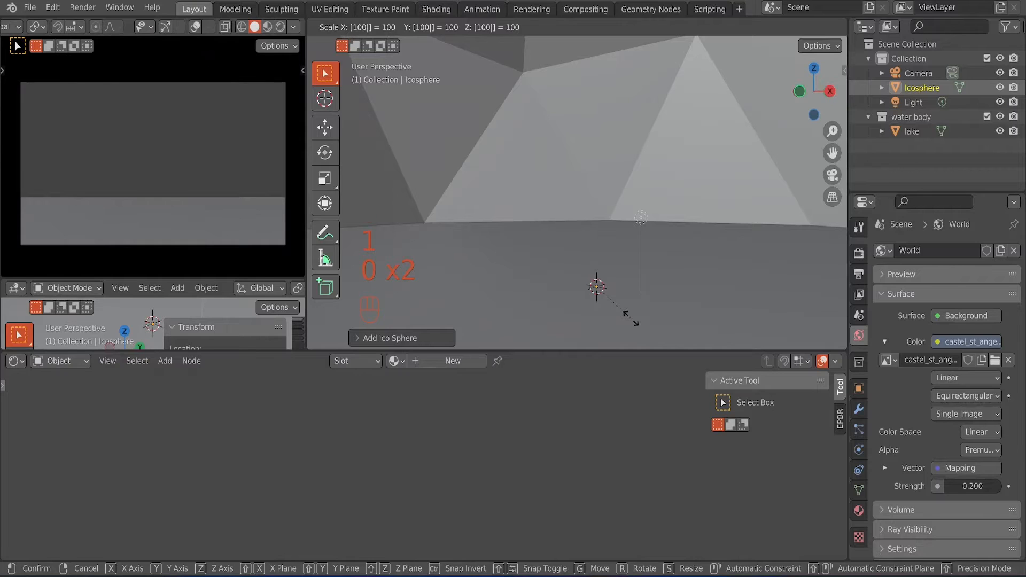
left_click(630, 315)
scroll(623, 268, "down", 9)
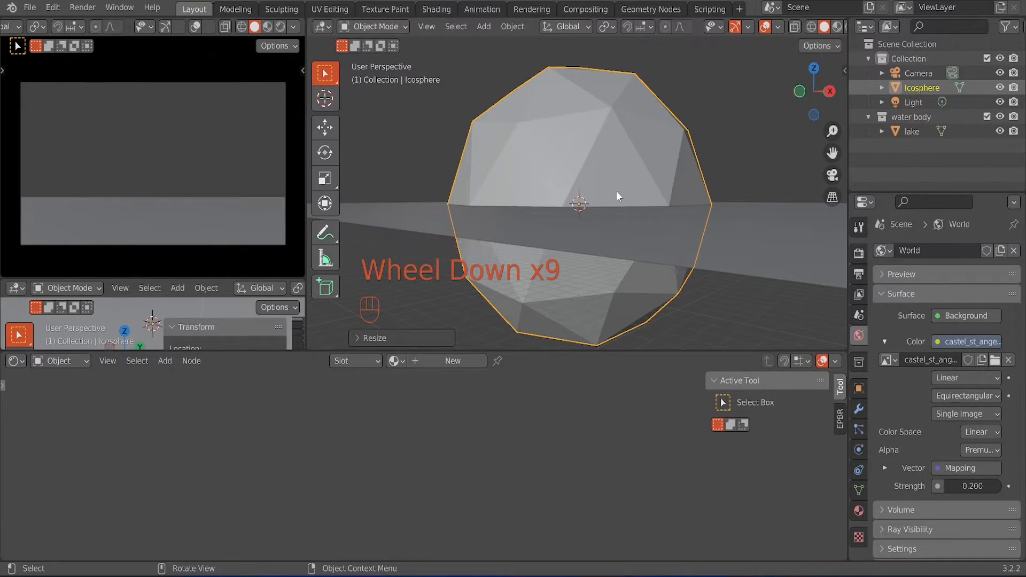
Step: Subdivide the whole ico sphere mesh four times in Edit Mode, and return to Object Mode
key("Tab")
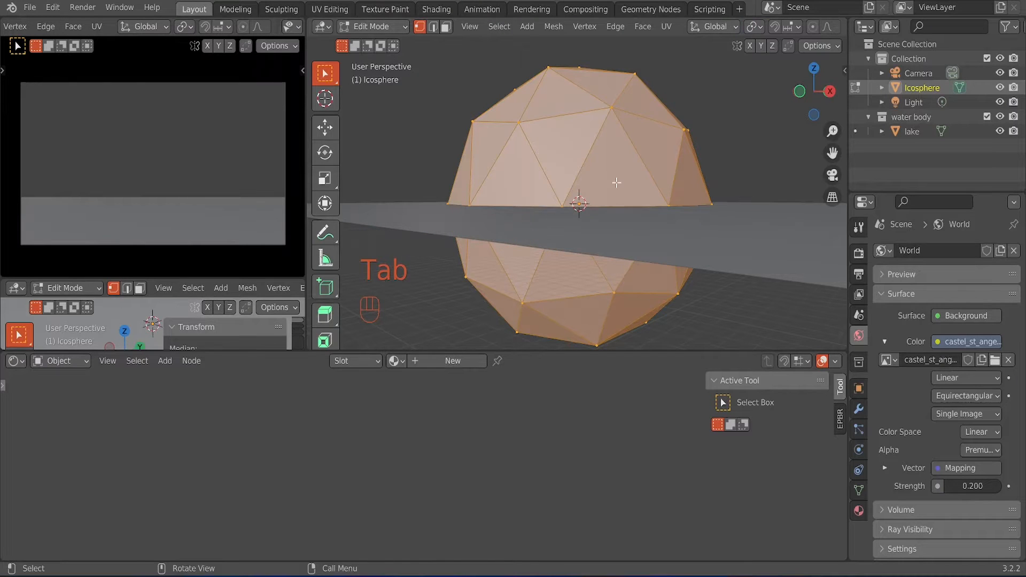
right_click(617, 183)
left_click(617, 182)
right_click(614, 184)
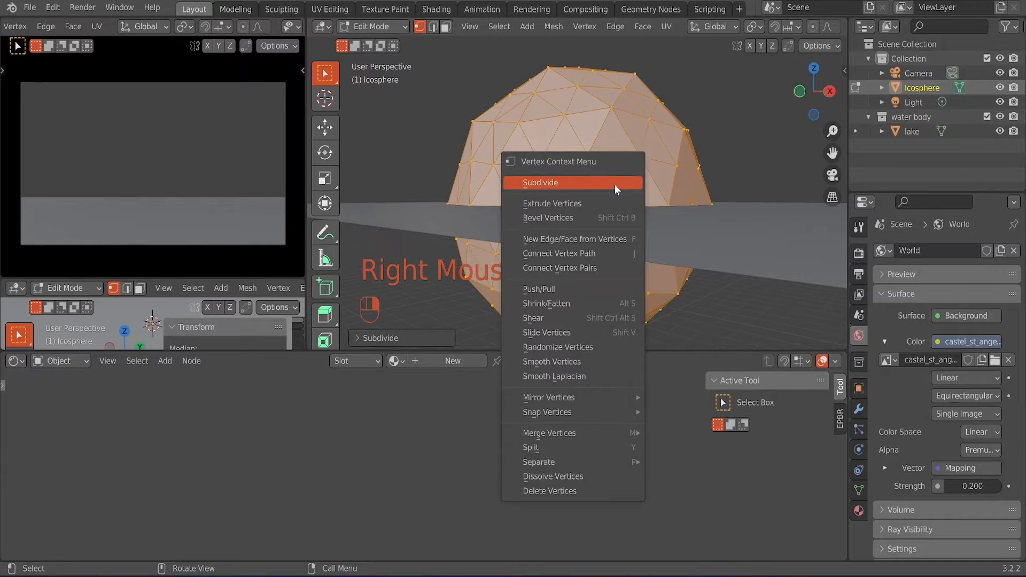
left_click(615, 185)
right_click(614, 183)
left_click(614, 184)
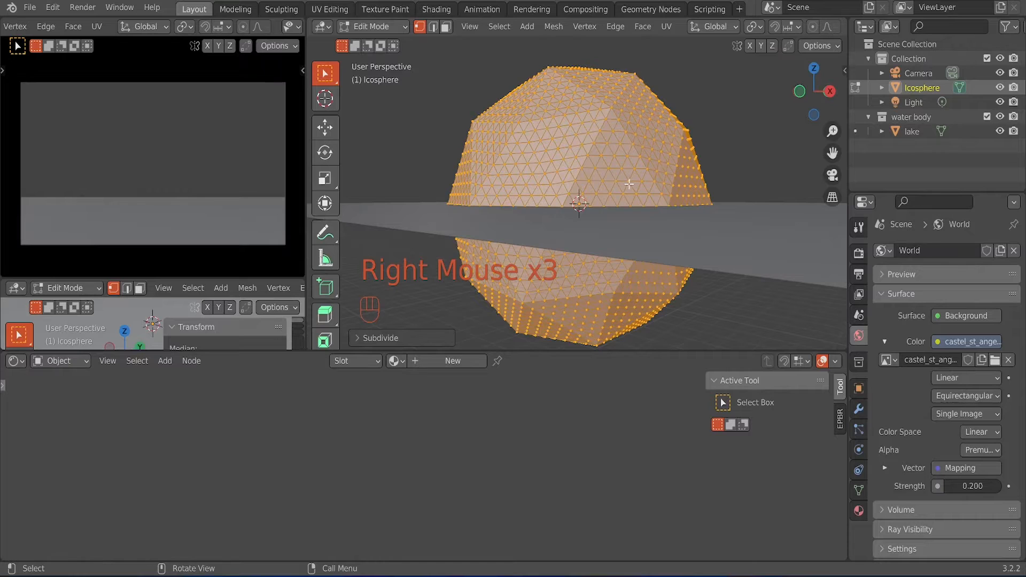
right_click(627, 183)
left_click(626, 181)
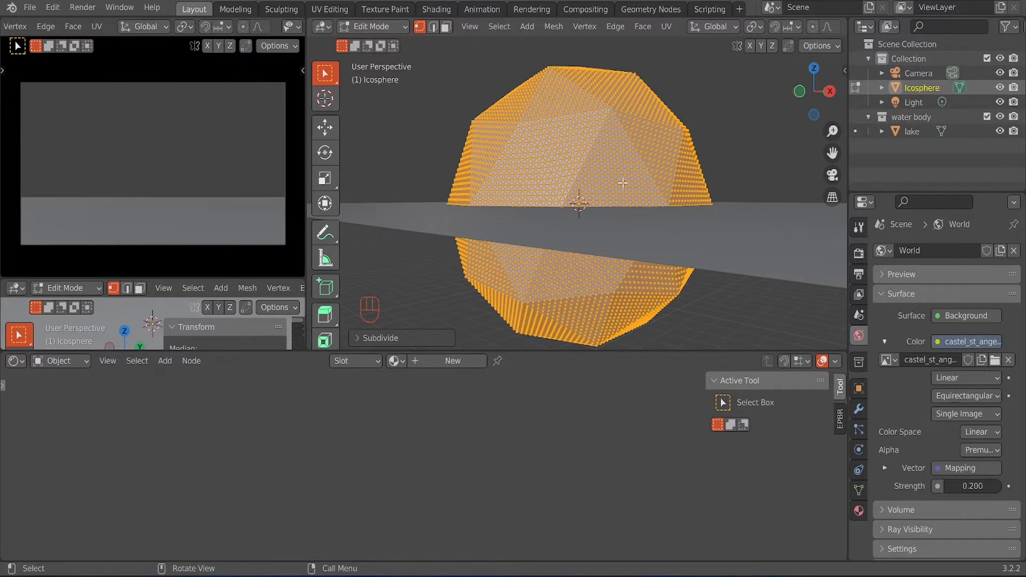
key("Tab")
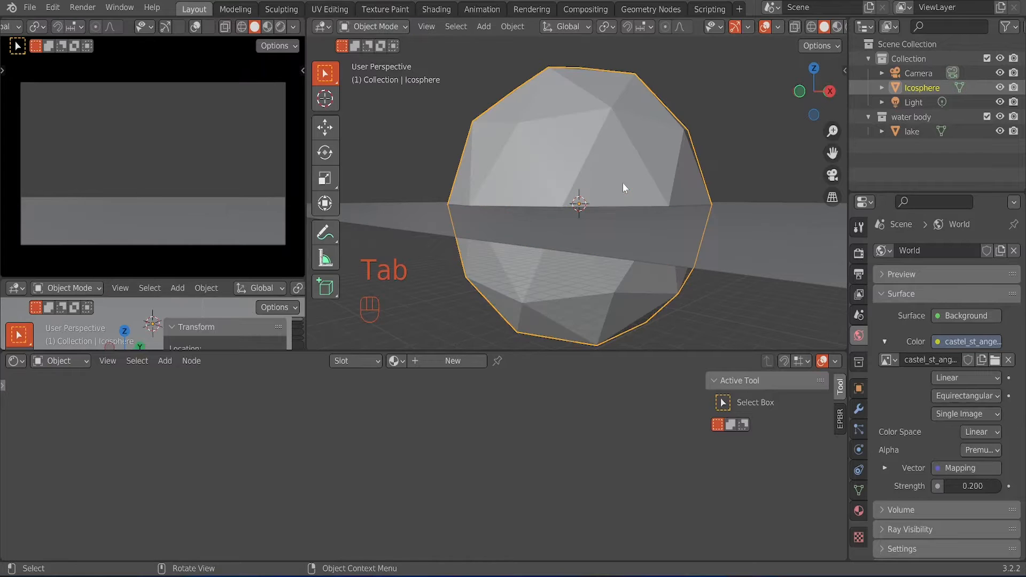
Step: Show the ico sphere's mesh in Edit Mode from the front orthographic view with X-ray enabled
key("Tab")
left_click(801, 91)
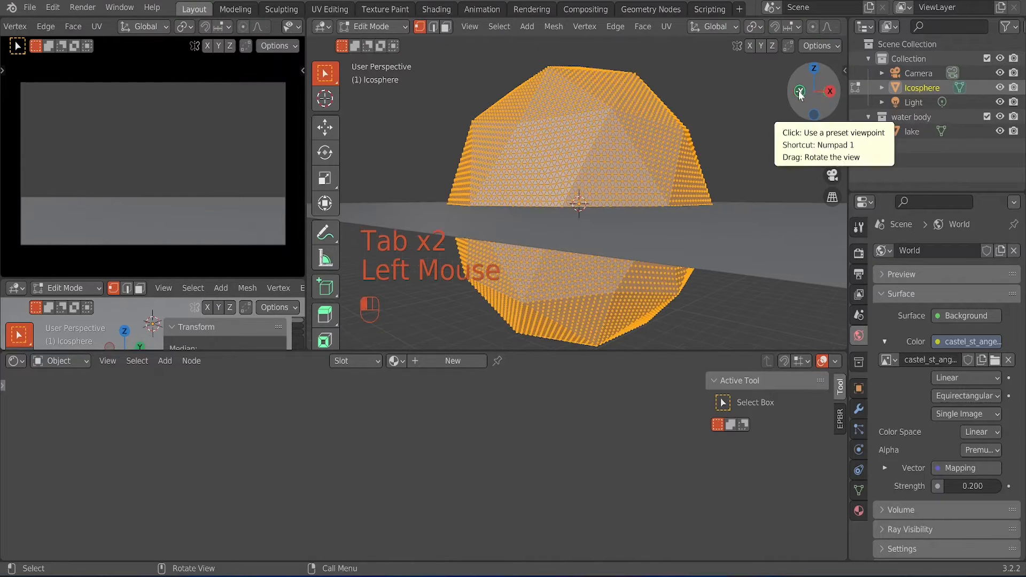
scroll(801, 92, "up", 3)
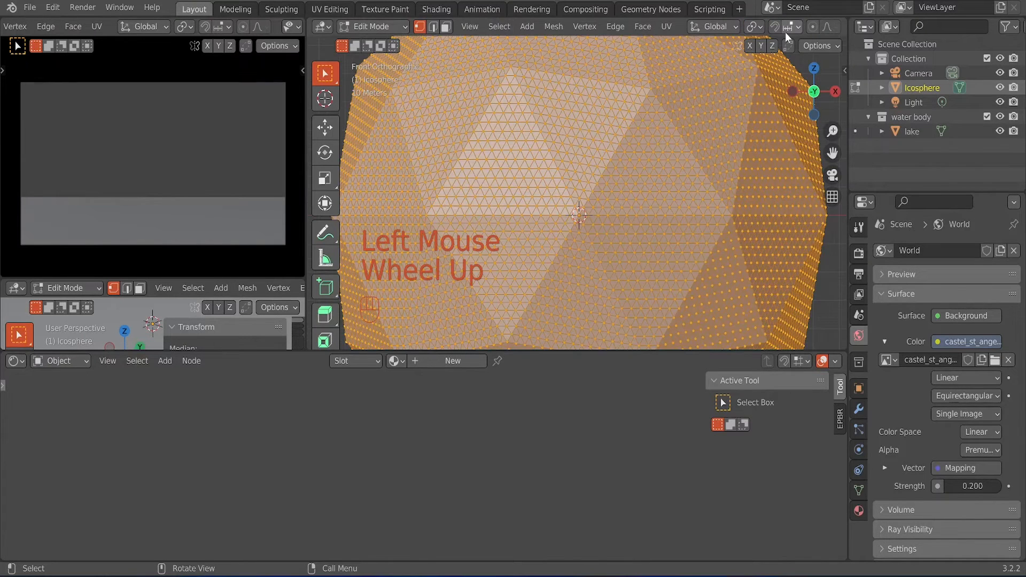
scroll(785, 32, "down", 6)
left_click(773, 28)
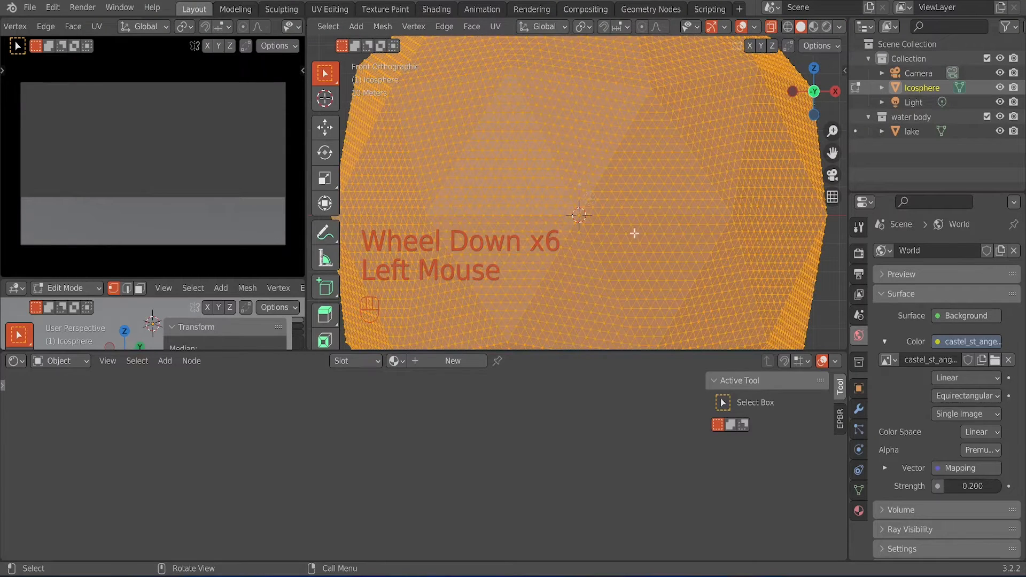
Step: Delete all vertices of the ico sphere's lower half, leaving a dome, and return to Object Mode
scroll(591, 229, "down", 2)
scroll(587, 239, "up", 1)
middle_click_drag(399, 211, 436, 125, "shift")
left_click_drag(435, 125, 805, 337)
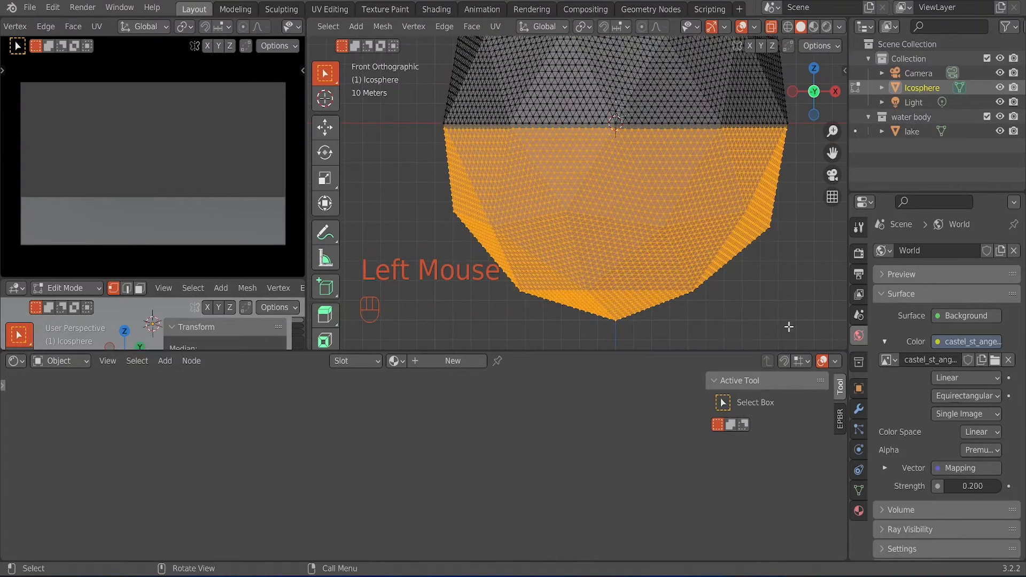
key("x")
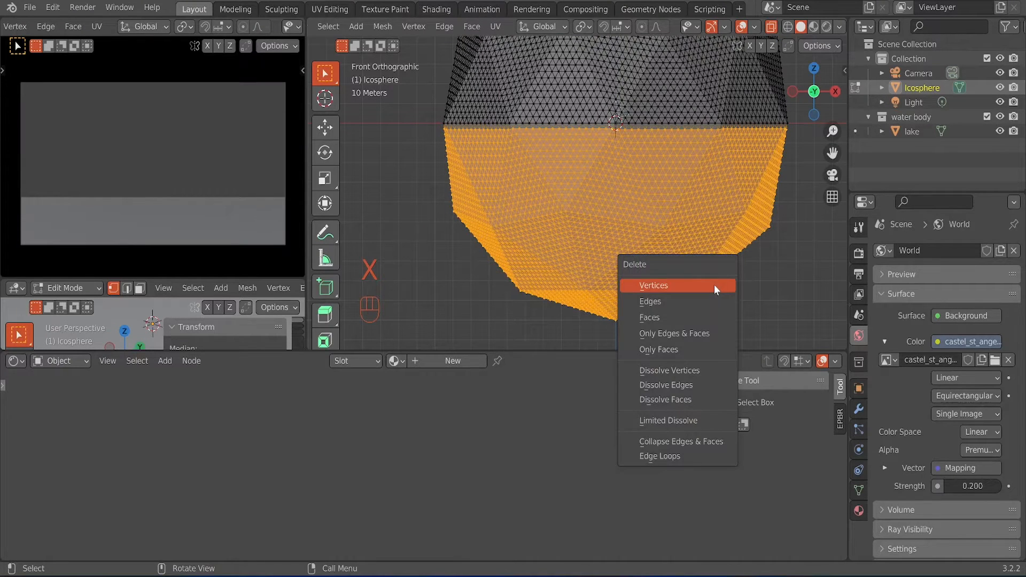
left_click(714, 285)
middle_click_drag(686, 240, 638, 265, "shift")
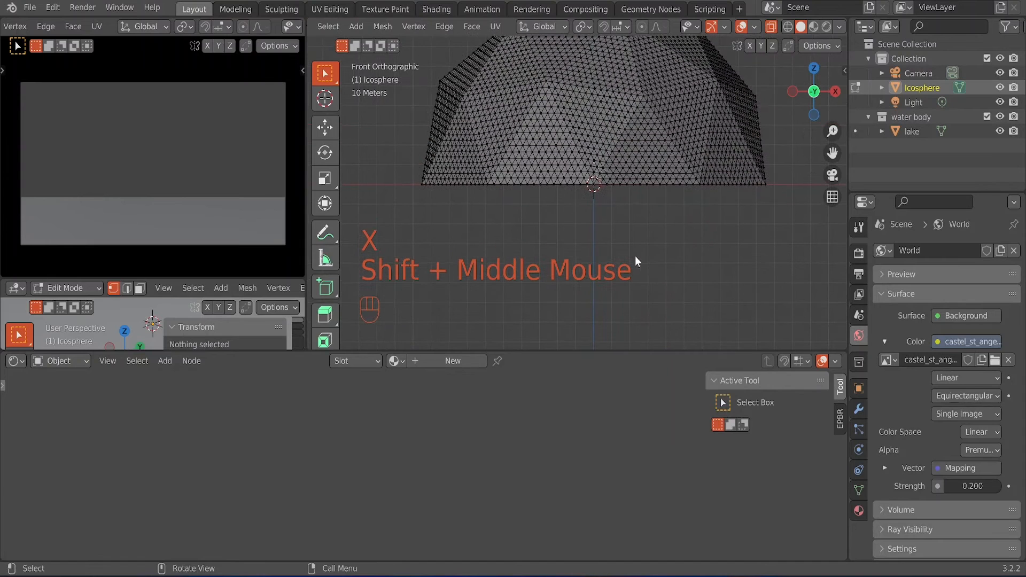
key("Tab")
scroll(624, 222, "down", 4)
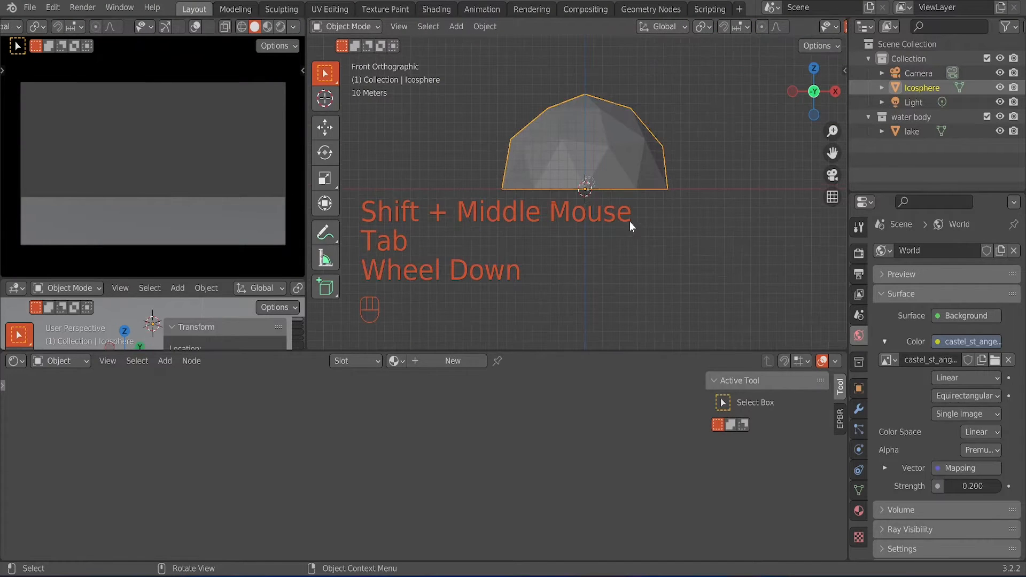
Step: Turn off X-ray and flatten the dome along the Z axis to about 0.29 of its height
left_click(367, 27)
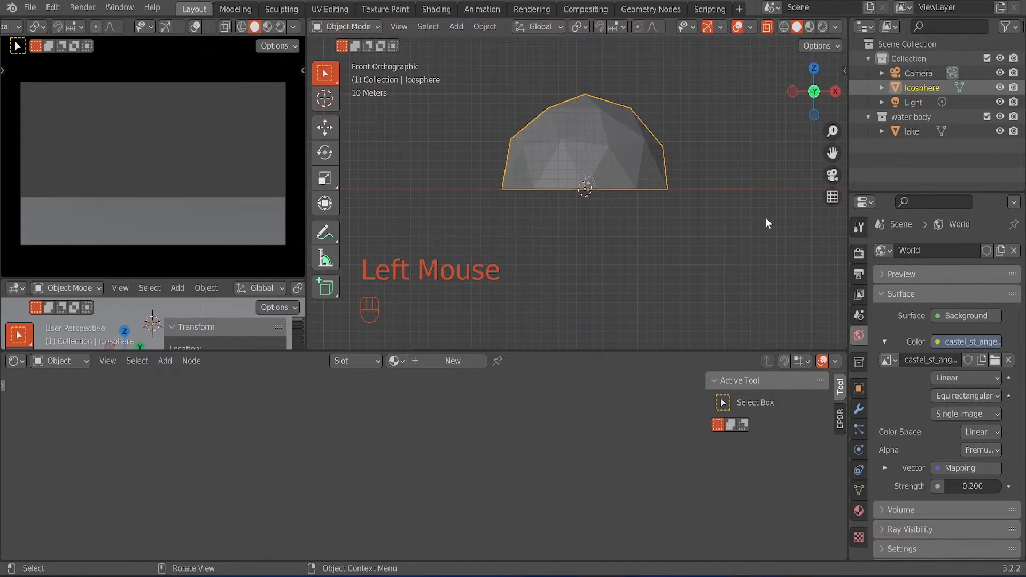
left_click(767, 27)
middle_click_drag(736, 214, 698, 226)
key("s")
key("z")
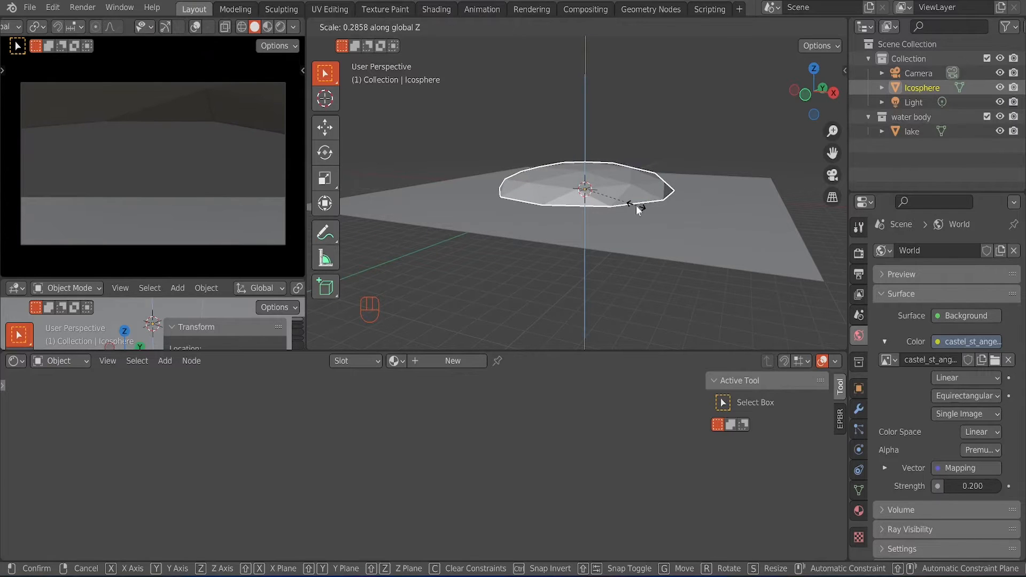
left_click(614, 218)
Step: From the top view, move the dome toward the far left of the lake plane, roughly 60 m along -X and 130 m along +Y
middle_click_drag(613, 221, 639, 253)
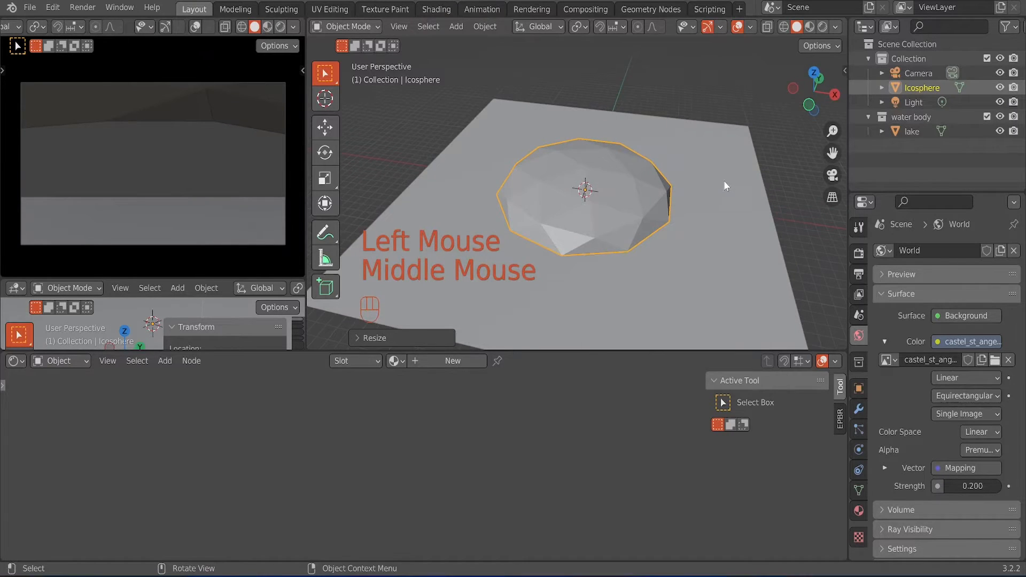
scroll(725, 186, "down", 2)
left_click(810, 73)
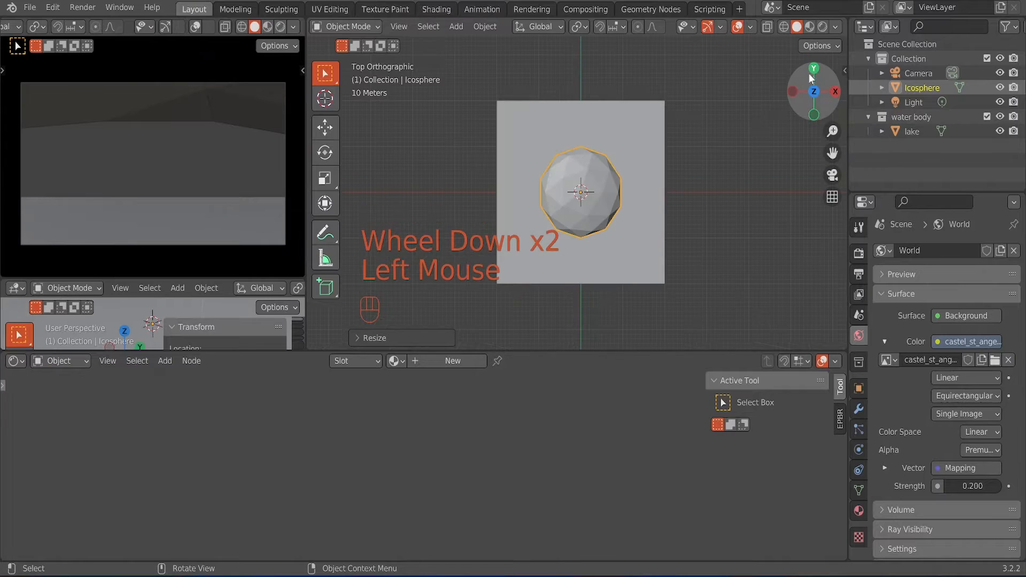
key("g")
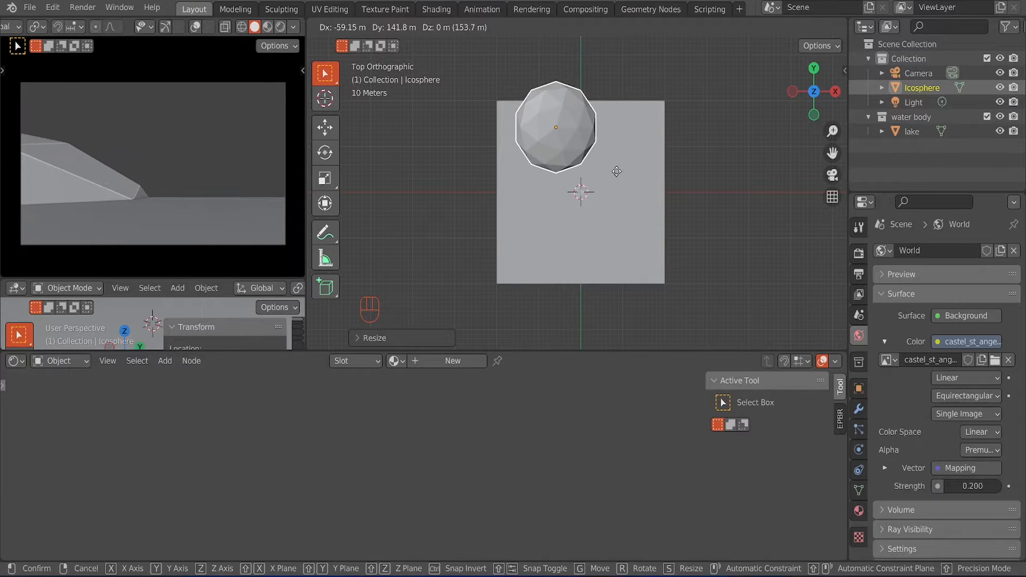
left_click(615, 176)
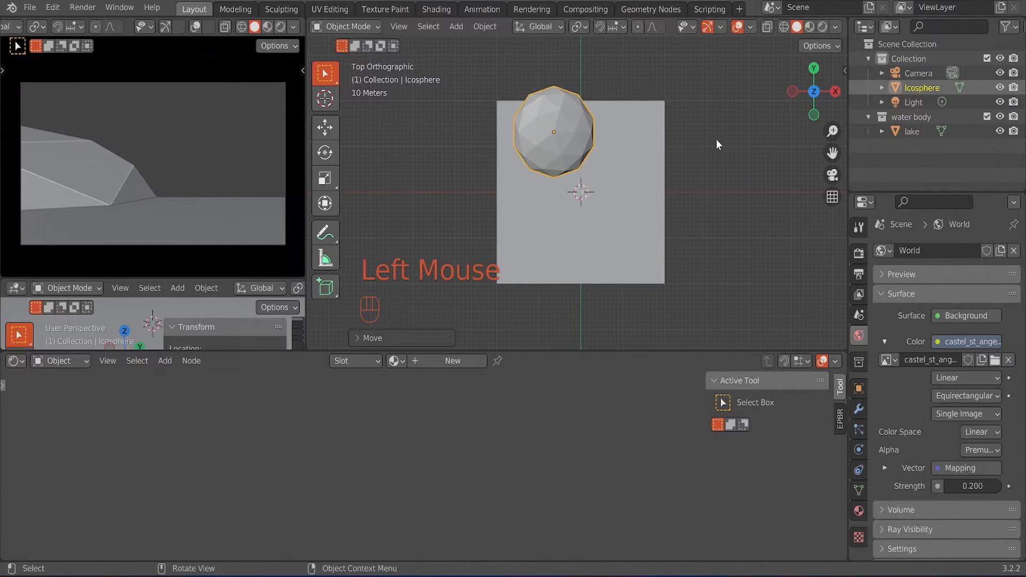
Step: Scale the dome uniformly to about 0.73 and shift it about 32 m along +X and 26 m along -Y
key("s")
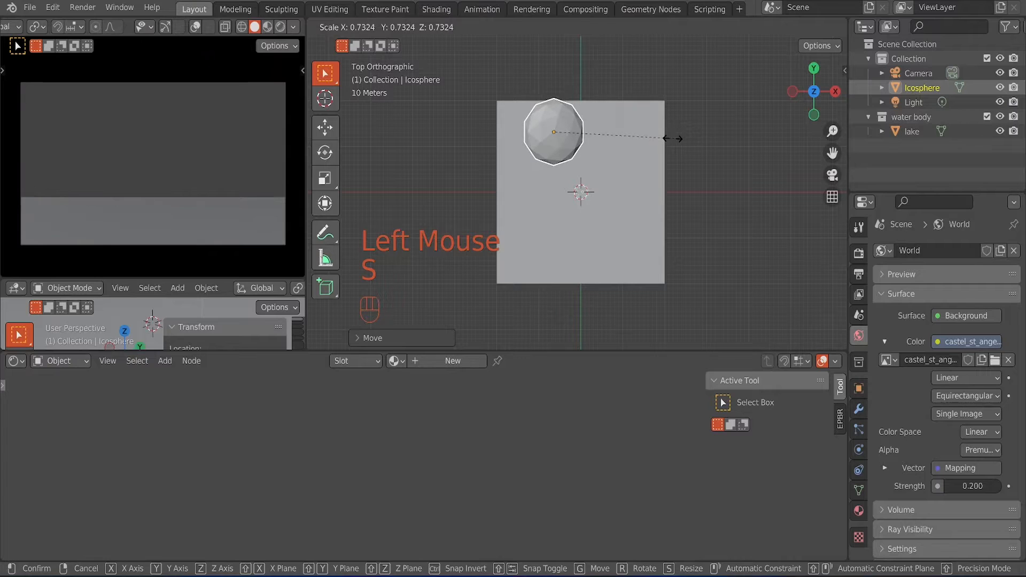
left_click(672, 139)
key("g")
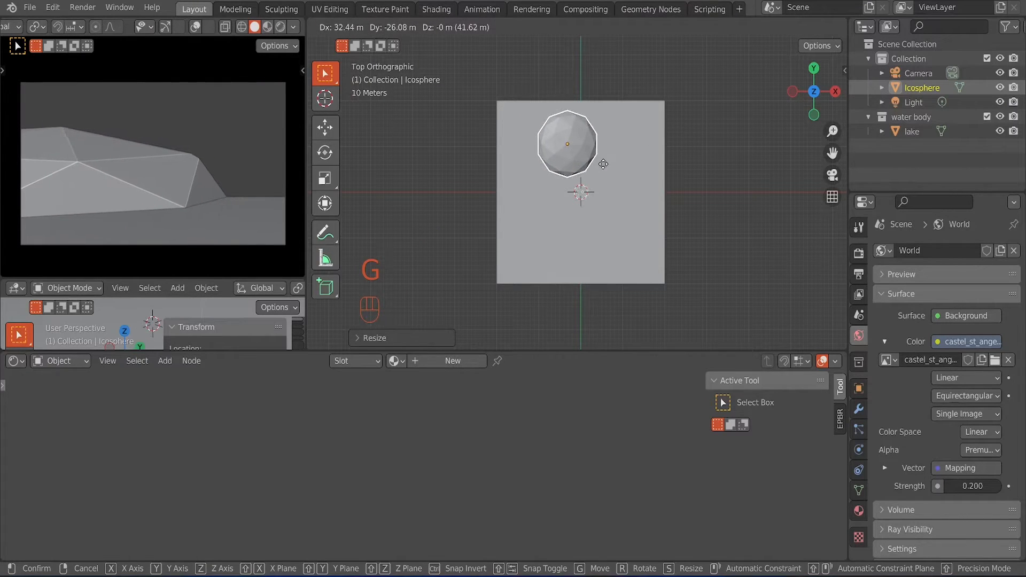
left_click(603, 164)
Step: Move the dome slightly farther toward the lake plane's back left, with its Z position locked
middle_click_drag(622, 224, 626, 197)
scroll(625, 223, "up", 4)
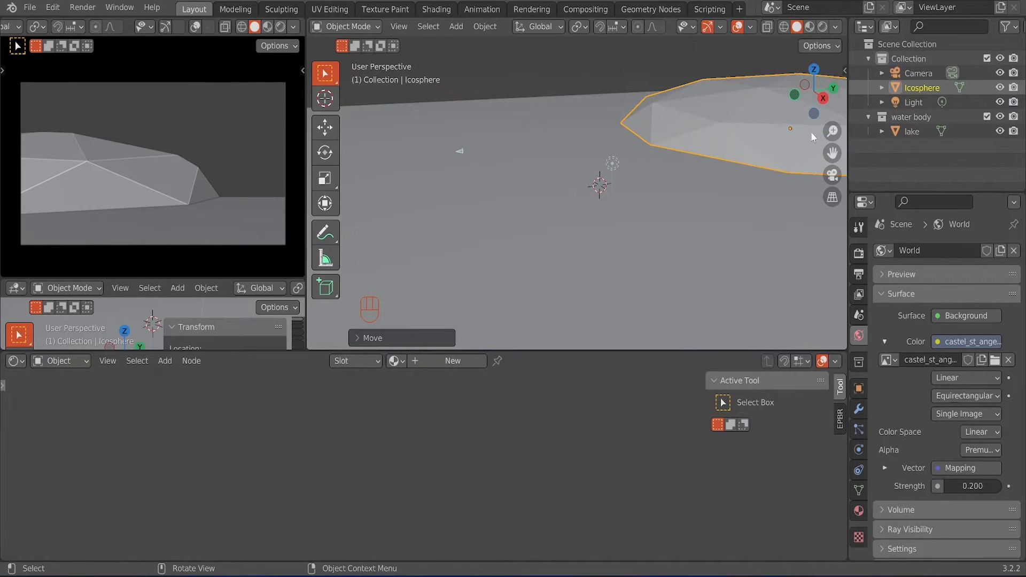
middle_click_drag(648, 232, 676, 176)
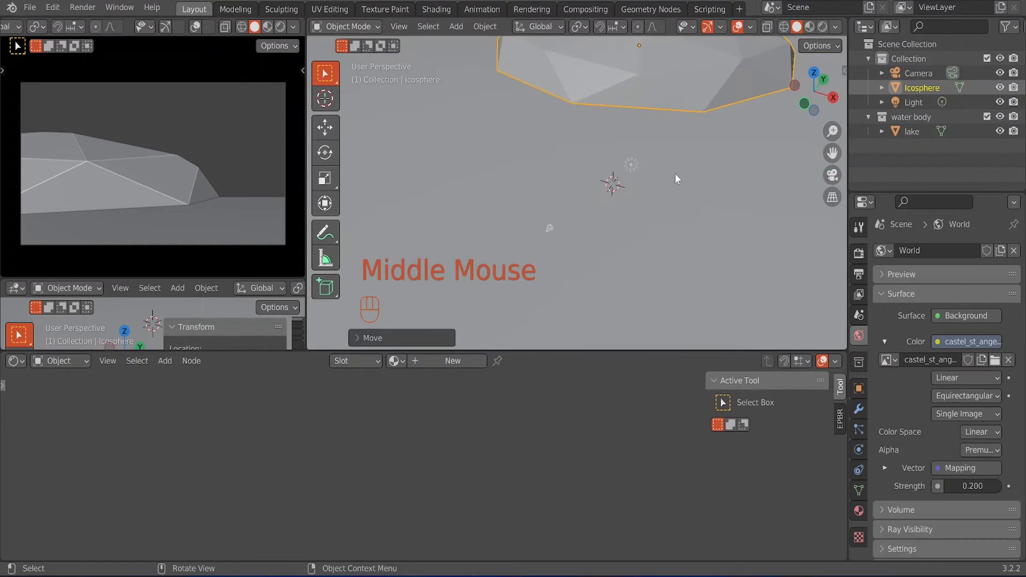
scroll(675, 160, "down", 3)
middle_click_drag(671, 127, 647, 178)
key("g")
key("shift+z")
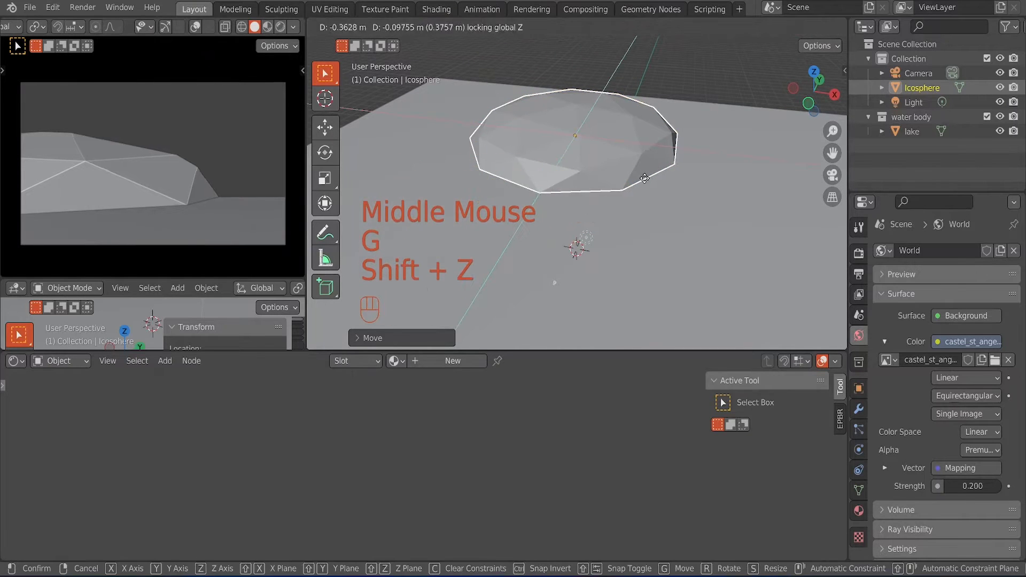
left_click(633, 173)
Step: Flatten the dome further along the Z axis to a little over half its height
key("s")
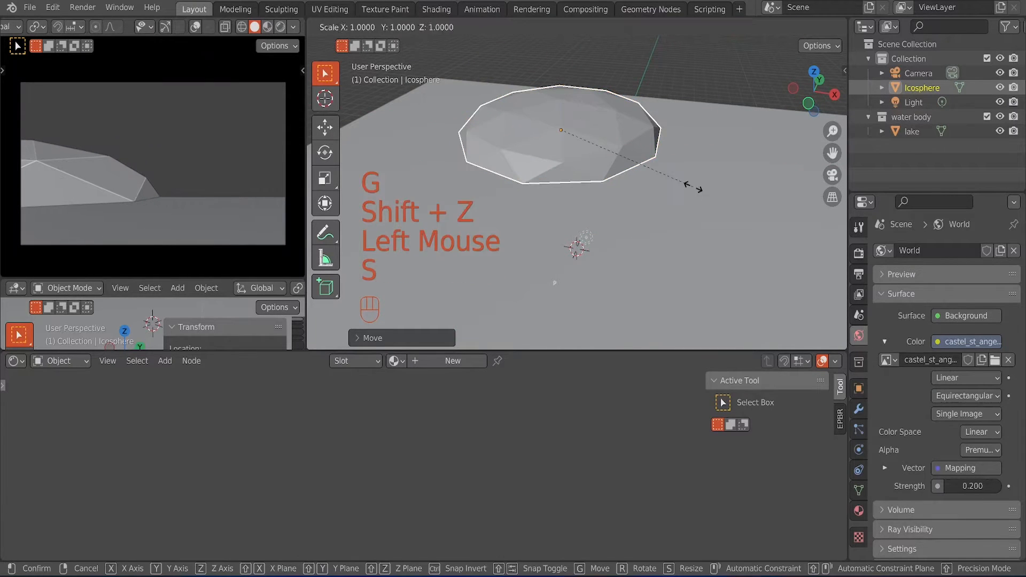
key("z")
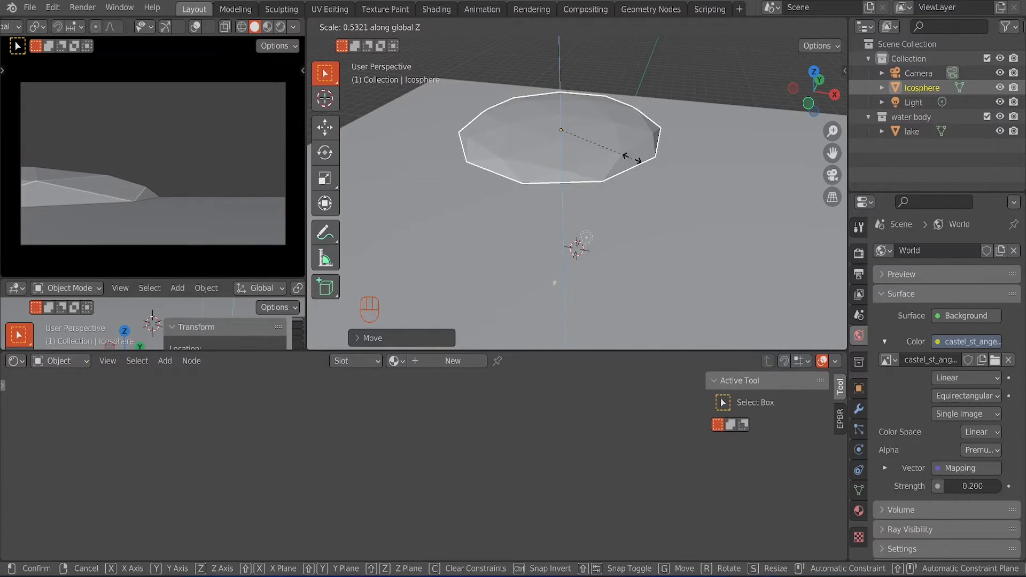
left_click(645, 186)
Step: Through the camera view, shift the dome slightly left in the frame with its Z position locked
middle_click_drag(644, 220, 676, 191)
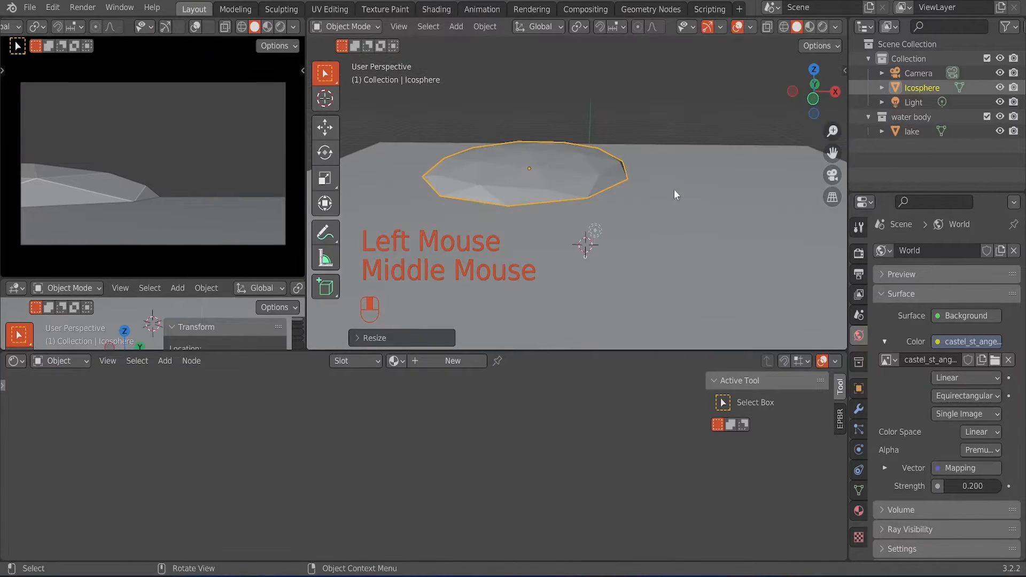
left_click(820, 98)
scroll(656, 169, "up", 1)
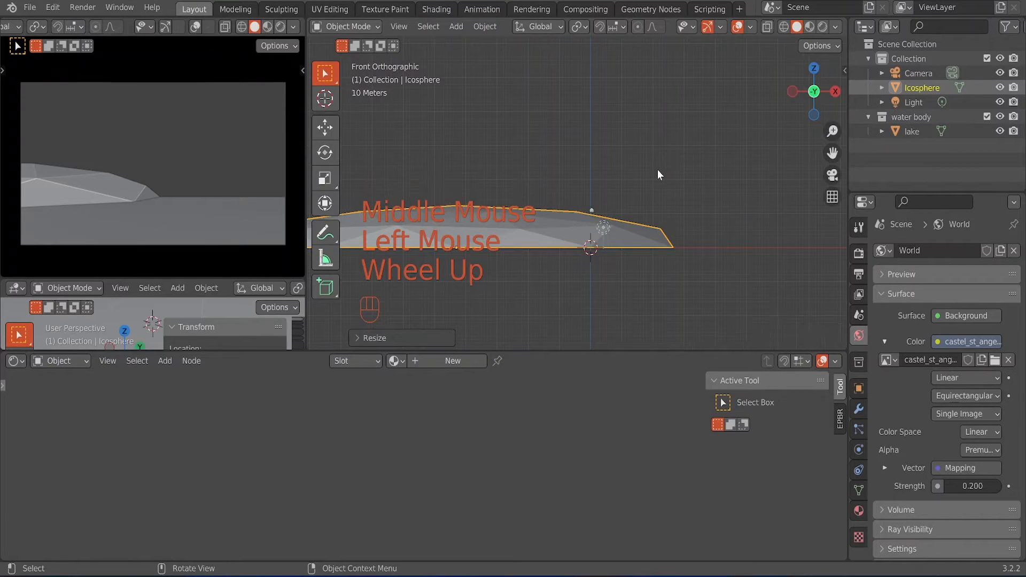
key("KP_0")
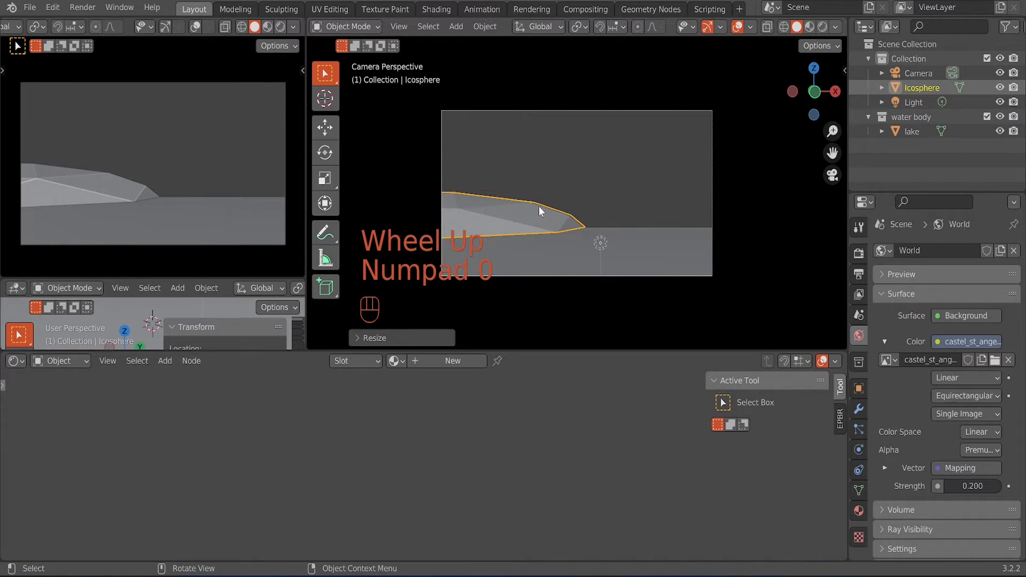
key("g")
key("shift+z")
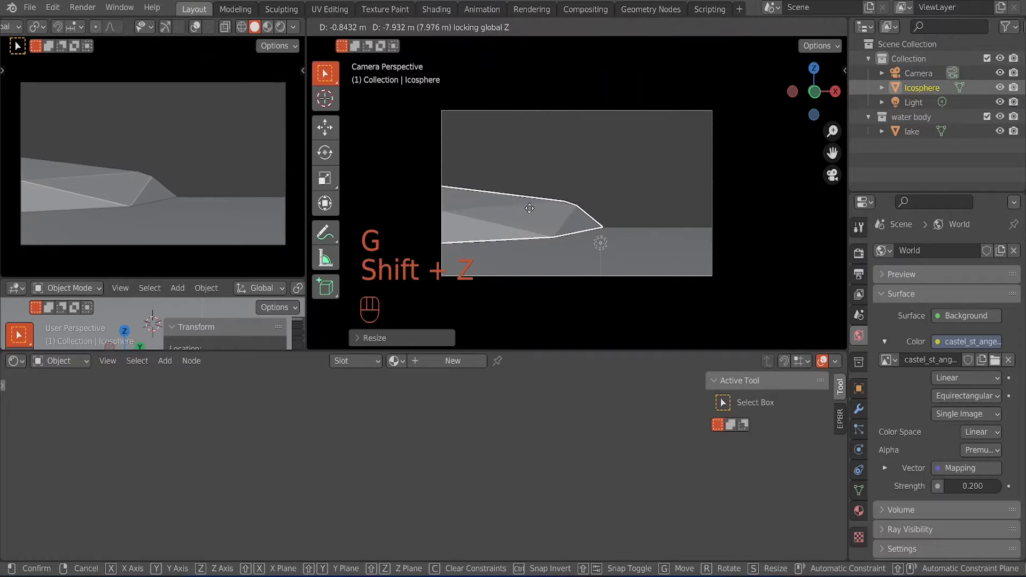
left_click(531, 207)
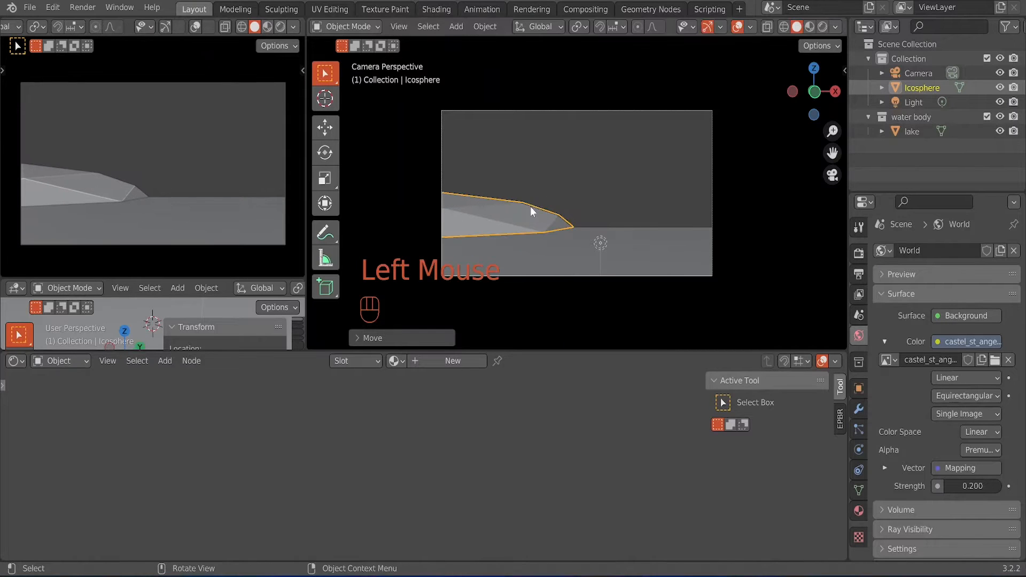
Step: Set the camera's clip end distance to 1000 m
left_click(859, 315)
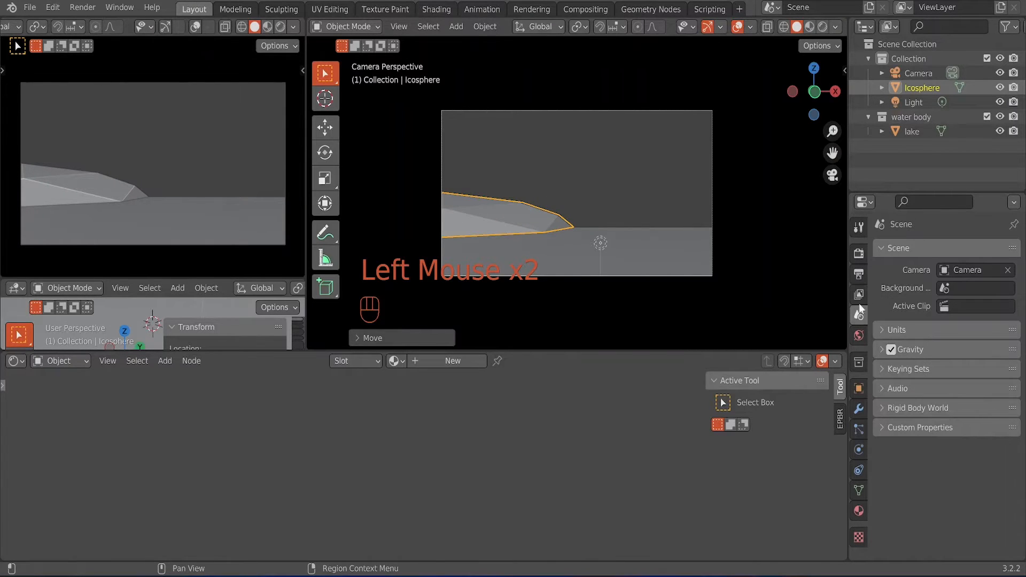
left_click(859, 294)
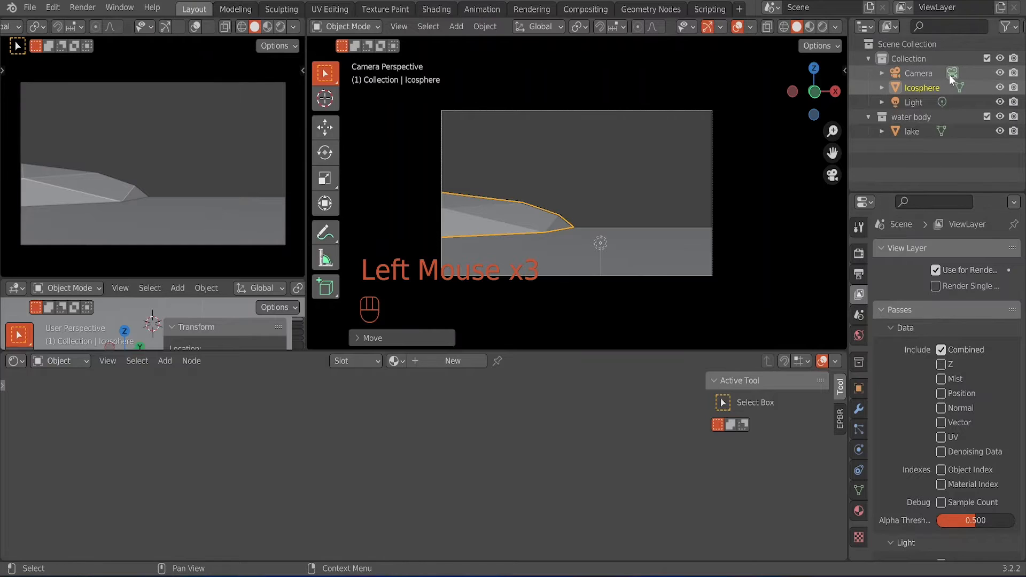
left_click(951, 74)
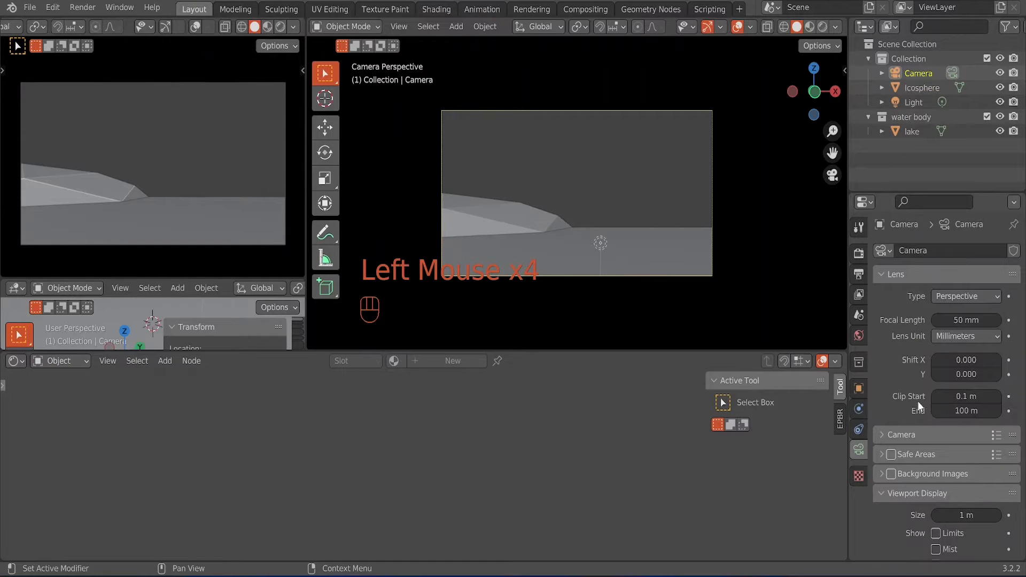
left_click(959, 411)
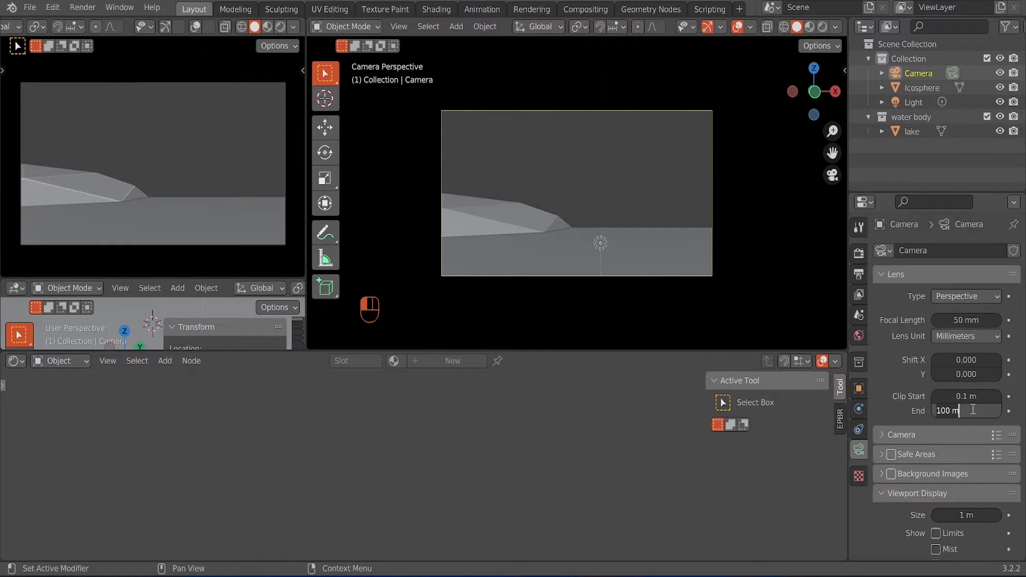
key("BackSpace")
key("BackSpace")
type("0")
left_click(972, 413)
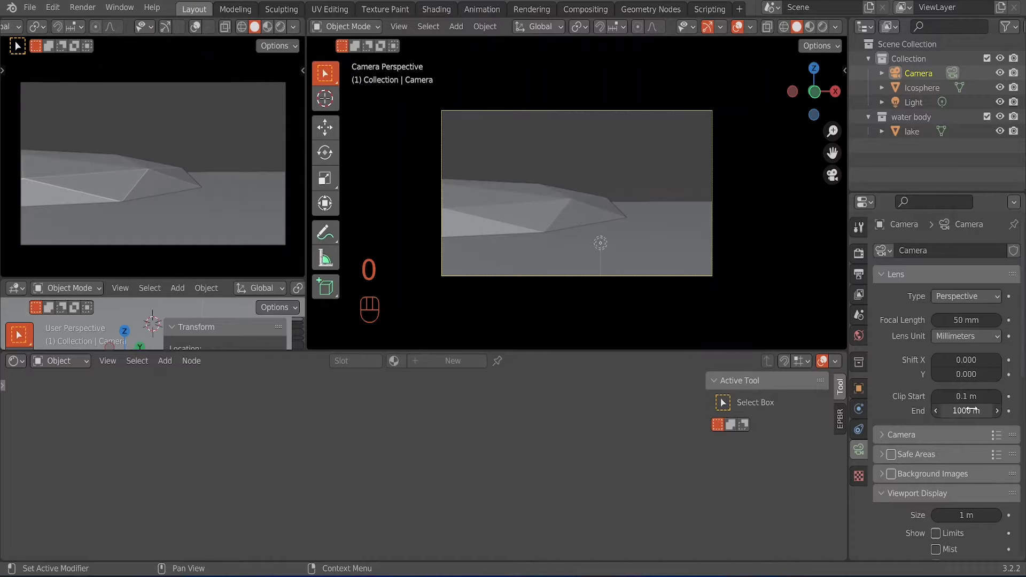
Step: Select the dome and, from the top view, move it roughly 40 m along -X and 25 m along +Y
left_click(519, 206)
middle_click_drag(675, 221, 593, 232)
scroll(593, 232, "down", 3)
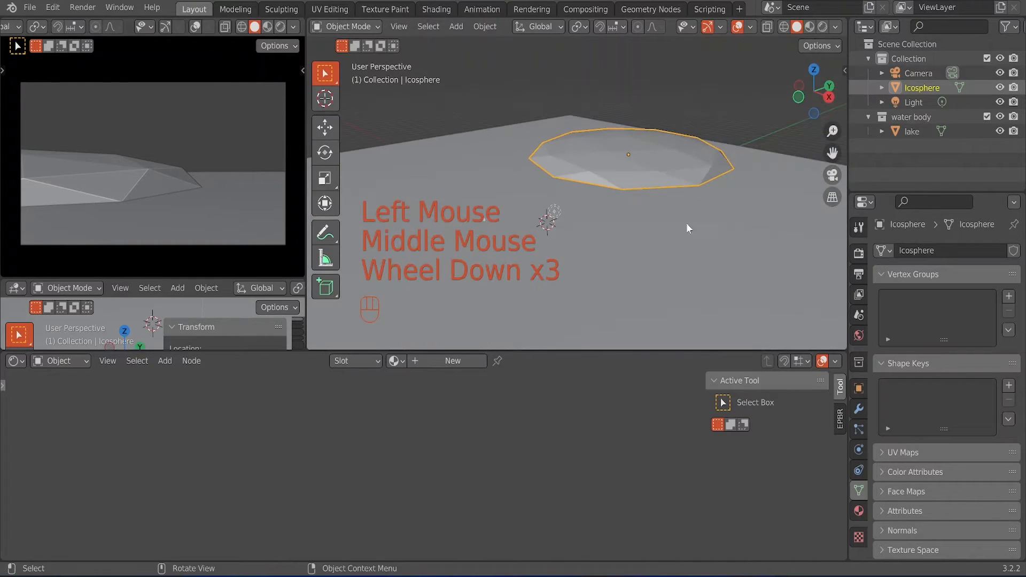
middle_click_drag(687, 223, 530, 217)
scroll(508, 219, "down", 2)
middle_click_drag(645, 238, 648, 291)
left_click(814, 90)
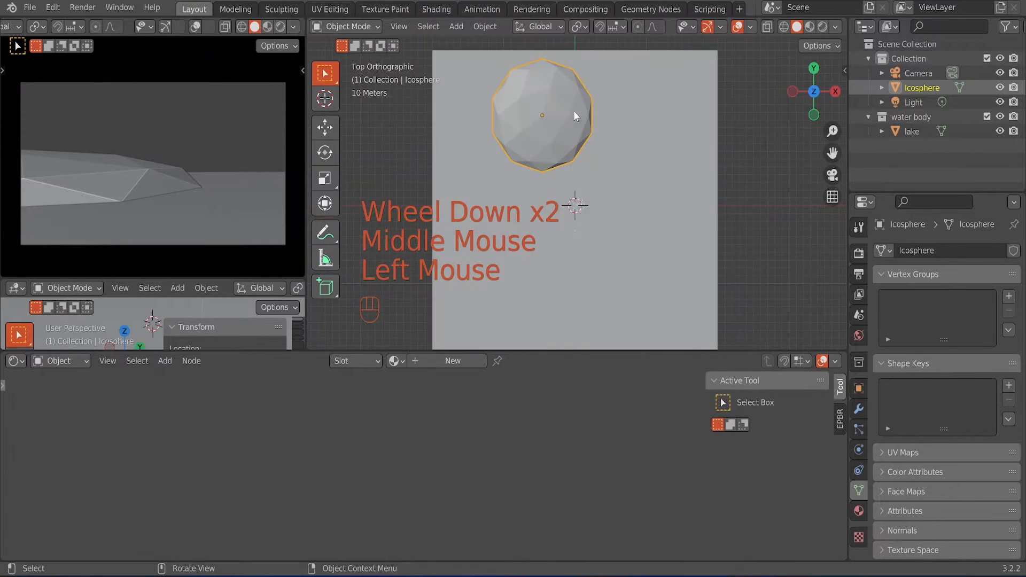
key("g")
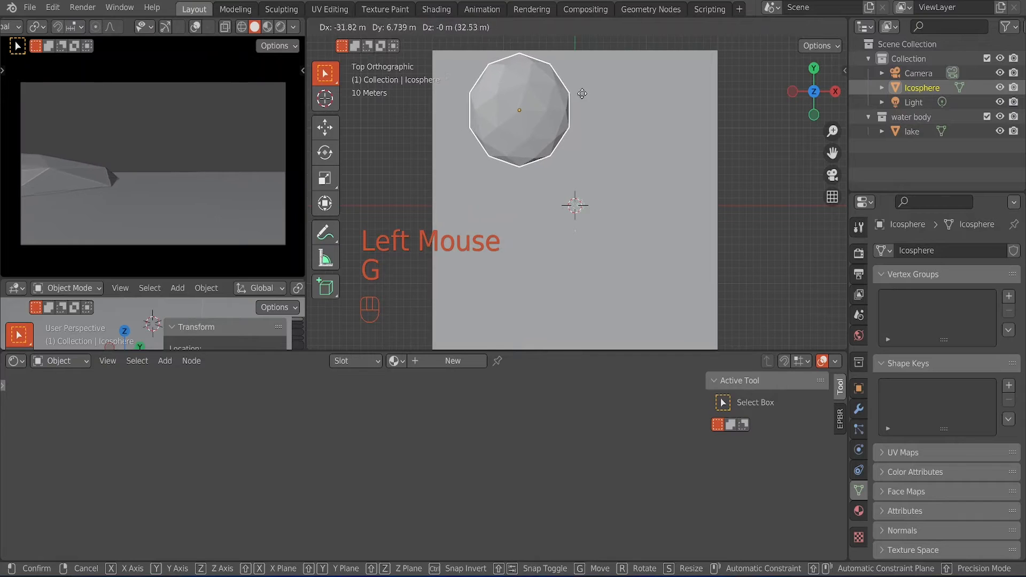
left_click(575, 79)
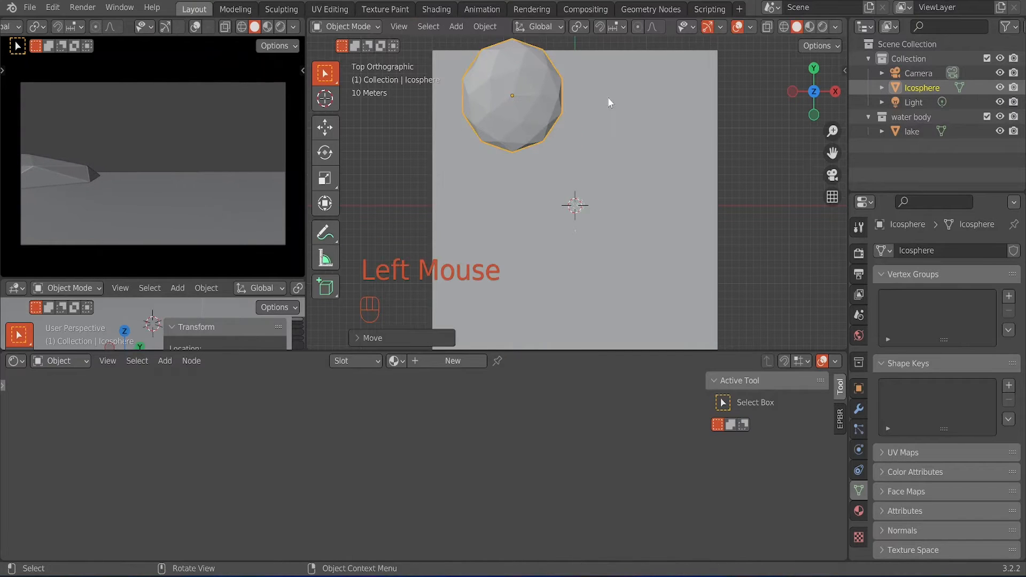
Step: Scale the dome up along the Z axis by about 1.1
key("s")
key("z")
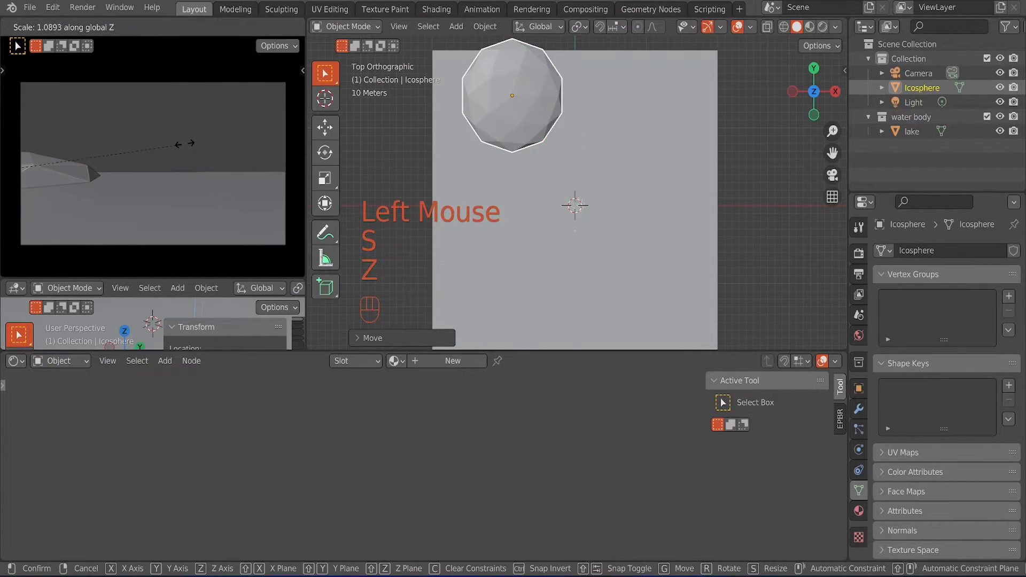
left_click(193, 134)
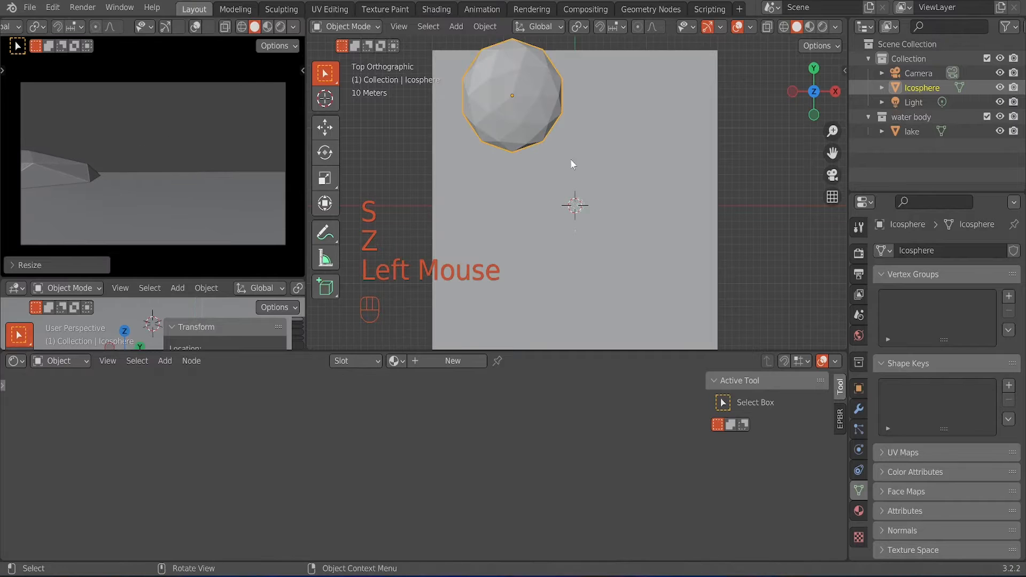
key("s")
key("shift+z")
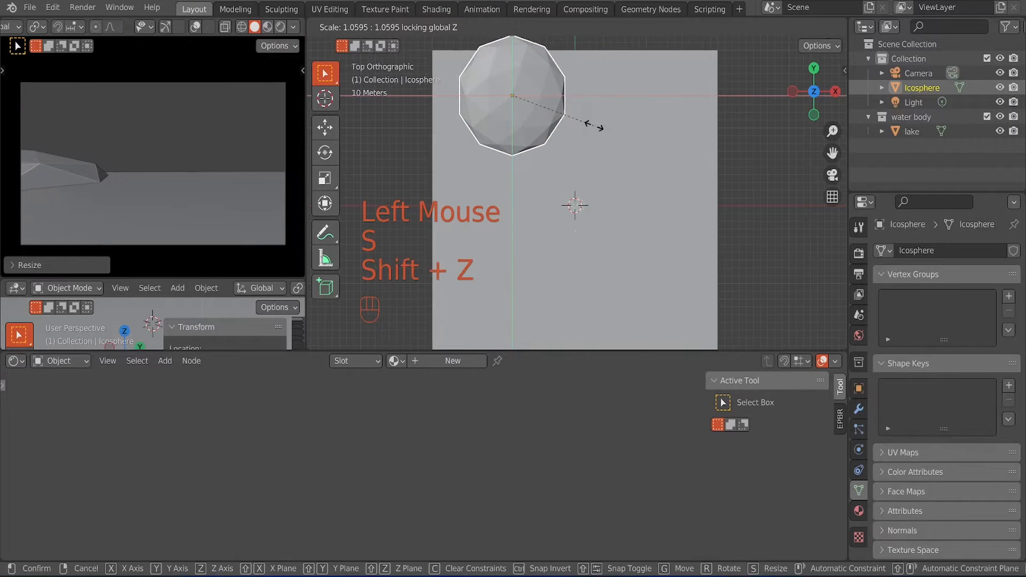
right_click(600, 128)
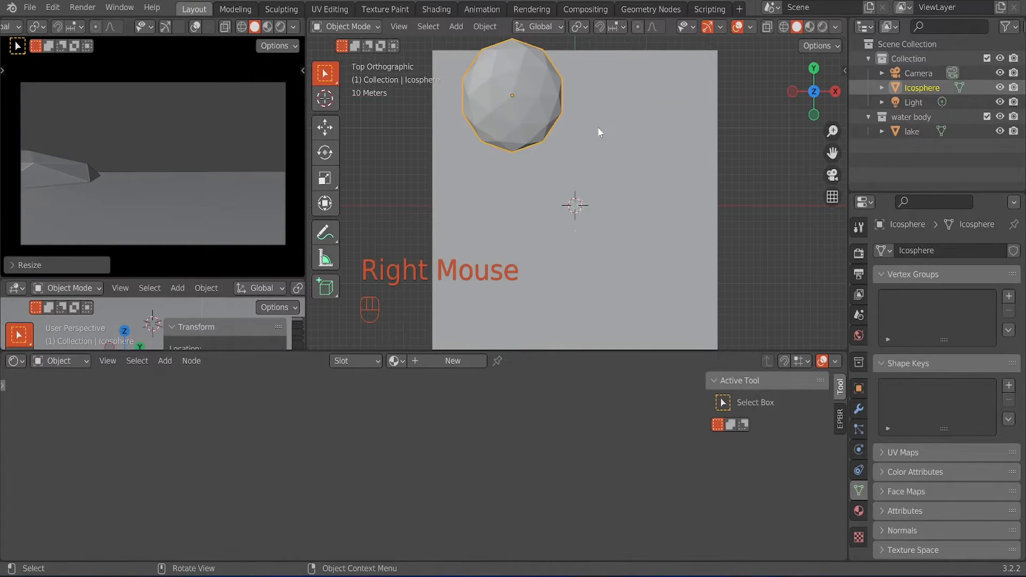
Step: Enlarge the dome uniformly by about 1.1
key("s")
left_click(598, 132)
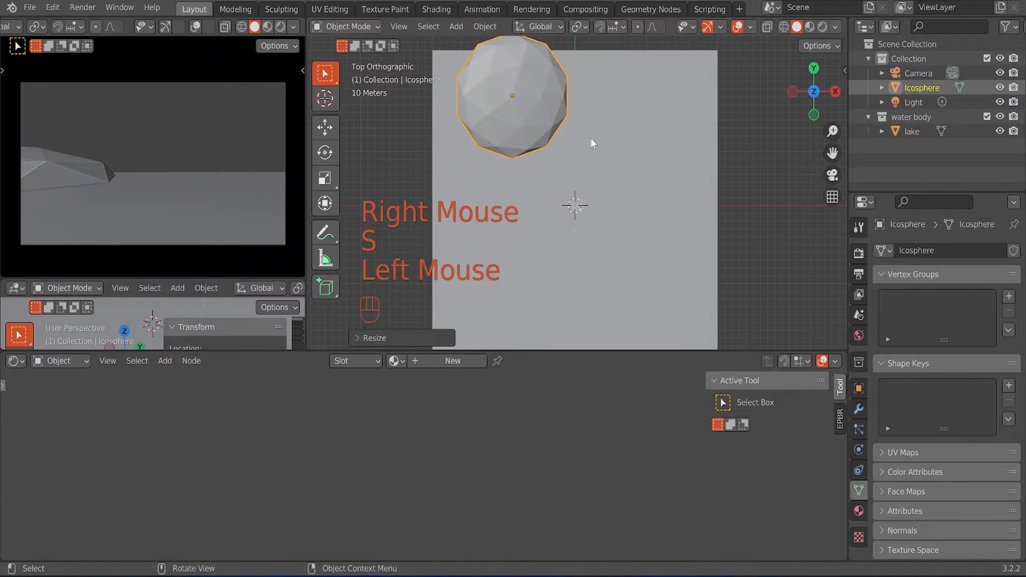
Step: Show the dome close up in perspective and switch it from Object Mode to Sculpt Mode
middle_click_drag(591, 141, 563, 124)
scroll(549, 143, "up", 2)
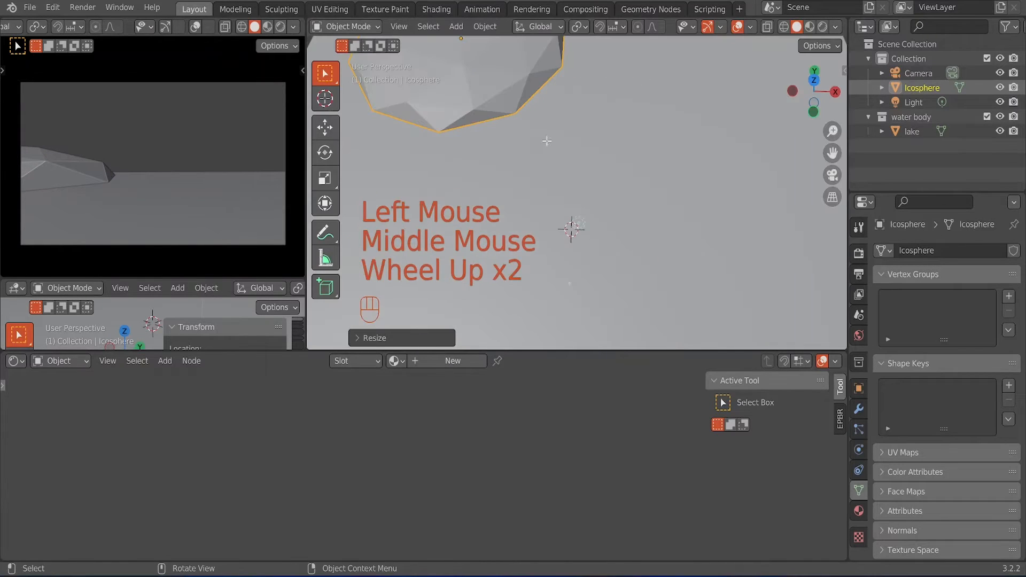
key("Tab")
key("Tab")
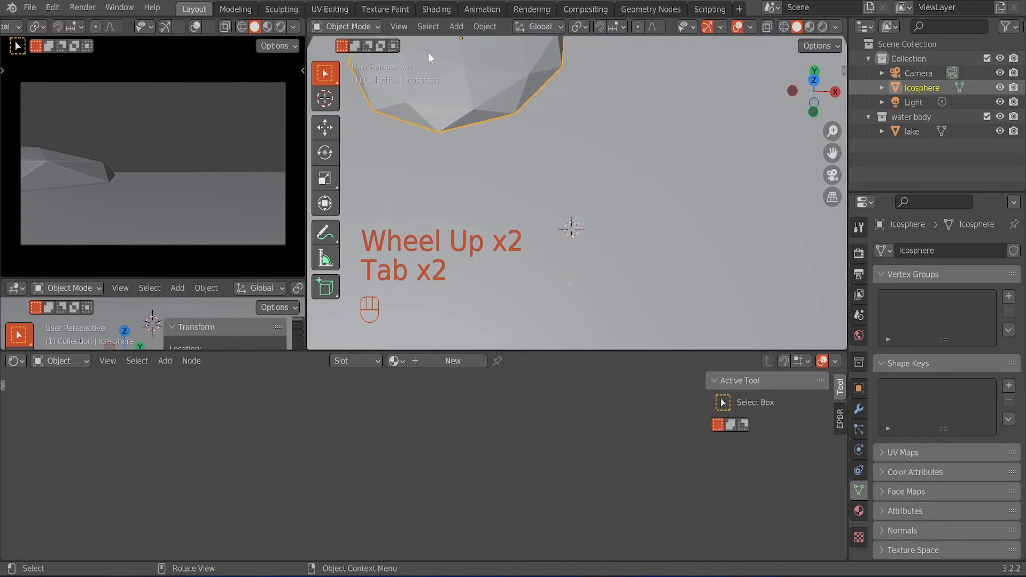
left_click_drag(371, 29, 371, 79)
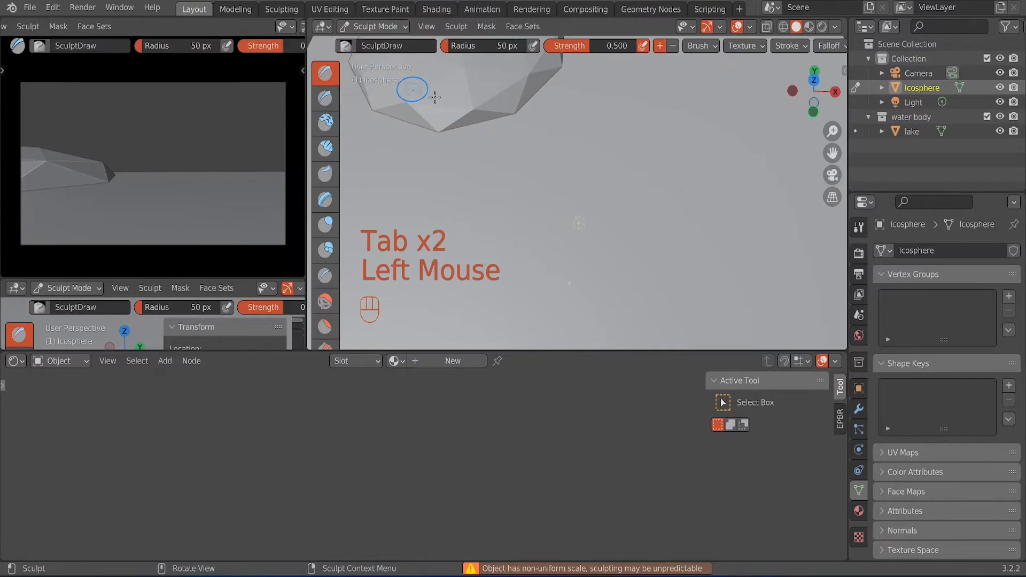
Step: Sculpt draw strokes along the dome's camera-facing lower edge with the 50 px brush
scroll(469, 123, "down", 2)
mouse_move(469, 155)
middle_mouse_down()
mouse_move(479, 171)
mouse_move(456, 170)
middle_mouse_up()
scroll(478, 171, "up", 2)
scroll(455, 169, "up", 3)
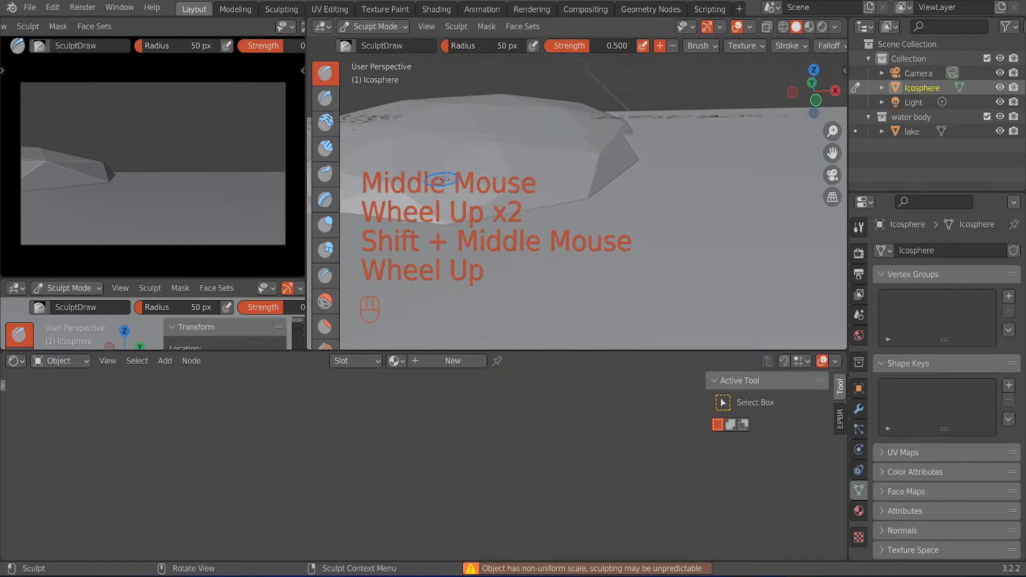
mouse_move(489, 180)
left_mouse_down()
mouse_move(384, 235)
mouse_move(555, 204)
left_mouse_up()
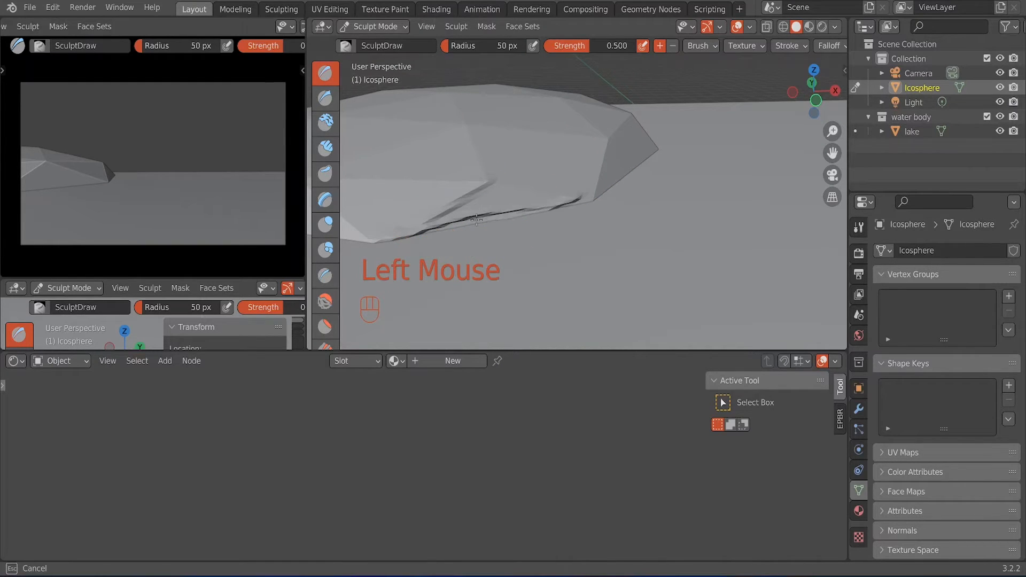
left_click_drag(477, 219, 465, 214)
Step: Set the brush radius to 205 px, then build up and smooth the dome's camera-facing lower slope
key("f")
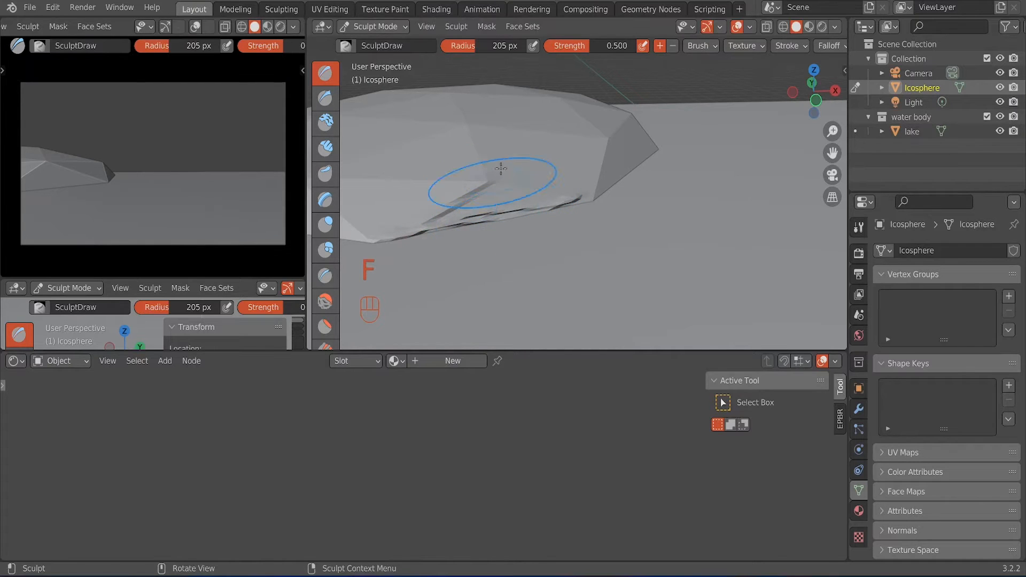
mouse_move(526, 167)
left_mouse_down()
mouse_move(428, 213)
mouse_move(536, 186)
mouse_move(372, 240)
mouse_move(567, 200)
mouse_move(358, 247)
mouse_move(604, 192)
left_mouse_up()
mouse_move(684, 208)
middle_mouse_down()
mouse_move(567, 243)
mouse_move(610, 217)
mouse_move(729, 179)
mouse_move(653, 218)
middle_mouse_up()
scroll(584, 222, "down", 3)
scroll(607, 218, "up", 5)
mouse_move(653, 218)
left_mouse_down("shift")
mouse_move(545, 220)
mouse_move(535, 198)
mouse_move(626, 158)
mouse_move(560, 206)
left_mouse_up("shift")
mouse_move(381, 185)
left_mouse_down("shift")
mouse_move(456, 240)
mouse_move(650, 256)
left_mouse_up("shift")
Step: Build up the lower edge on the dome's +X side and smooth it into a soft shoreline
scroll(750, 240, "down", 2)
mouse_move(713, 280)
middle_mouse_down()
mouse_move(710, 238)
mouse_move(602, 225)
mouse_move(641, 216)
mouse_move(460, 129)
middle_mouse_up()
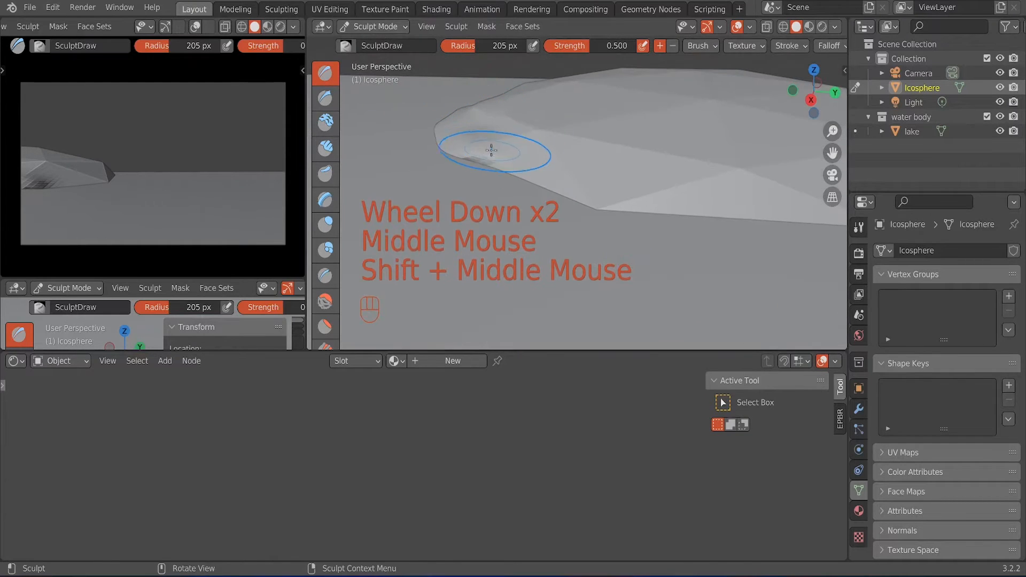
mouse_move(488, 154)
left_mouse_down()
mouse_move(454, 159)
mouse_move(593, 197)
mouse_move(570, 207)
mouse_move(636, 206)
mouse_move(509, 141)
left_mouse_up()
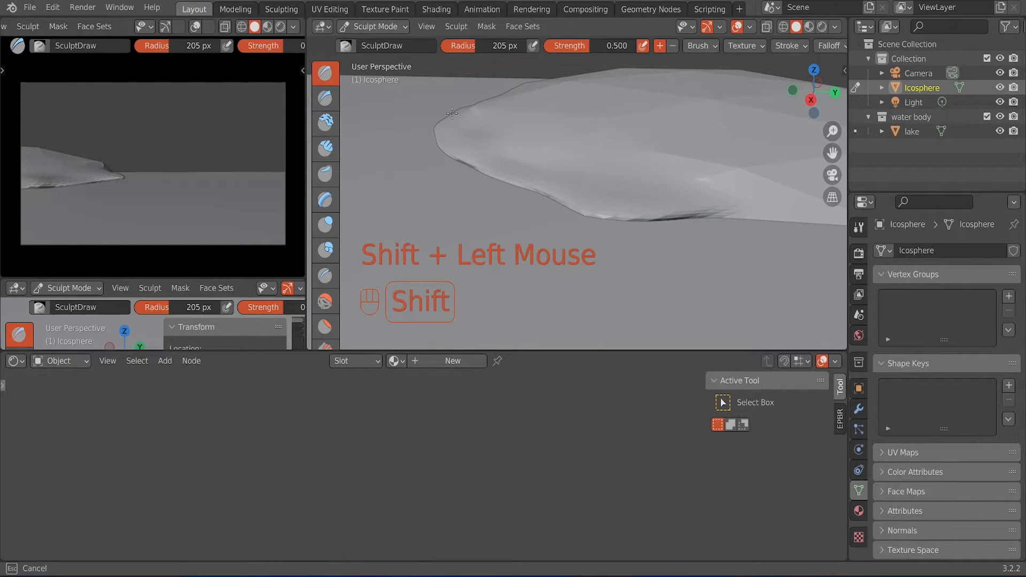
left_click_drag(620, 218, 476, 178, "shift")
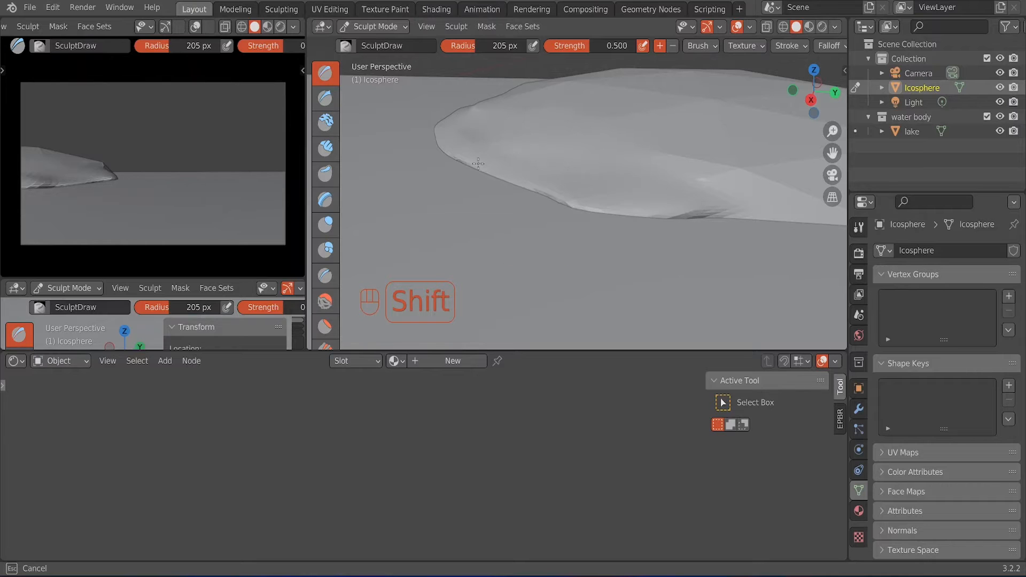
left_click_drag(586, 208, 705, 213, "shift")
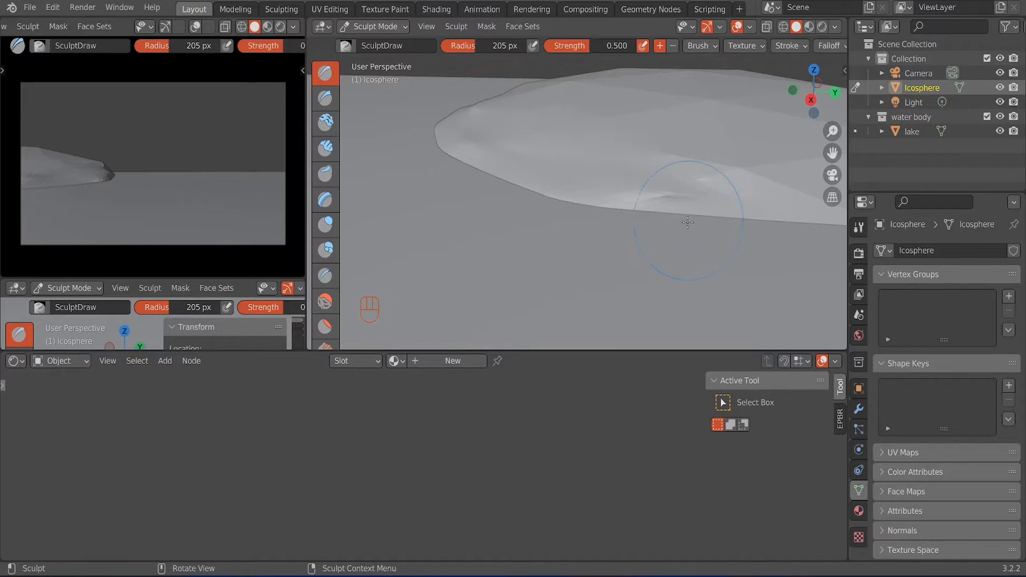
Step: Smooth the faceted surface on the dome's rear (+Y) side
scroll(706, 213, "down", 3)
middle_click_drag(695, 211, 649, 201)
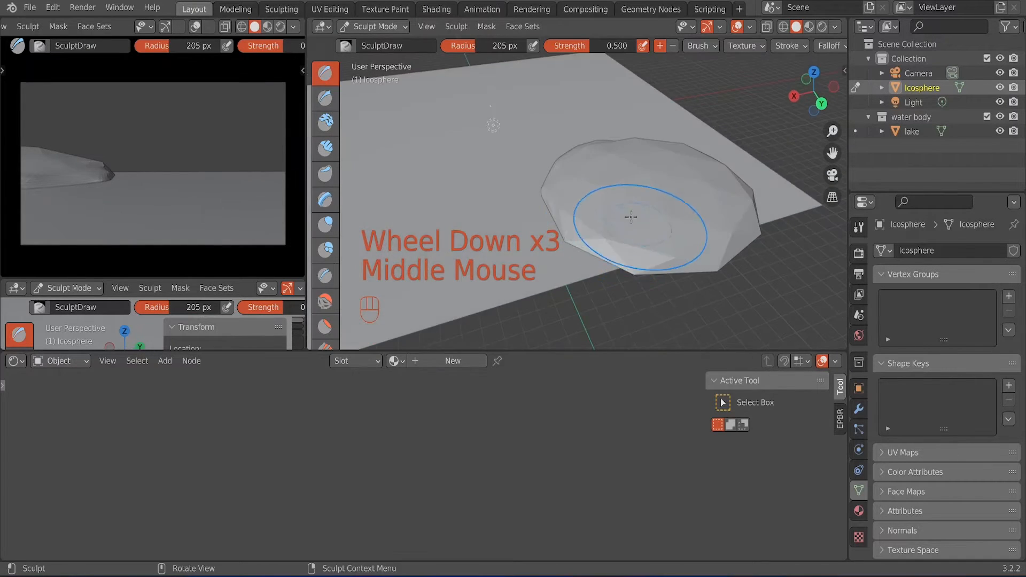
mouse_move(649, 184)
left_mouse_down("shift")
mouse_move(598, 208)
mouse_move(588, 235)
mouse_move(597, 261)
left_mouse_up("shift")
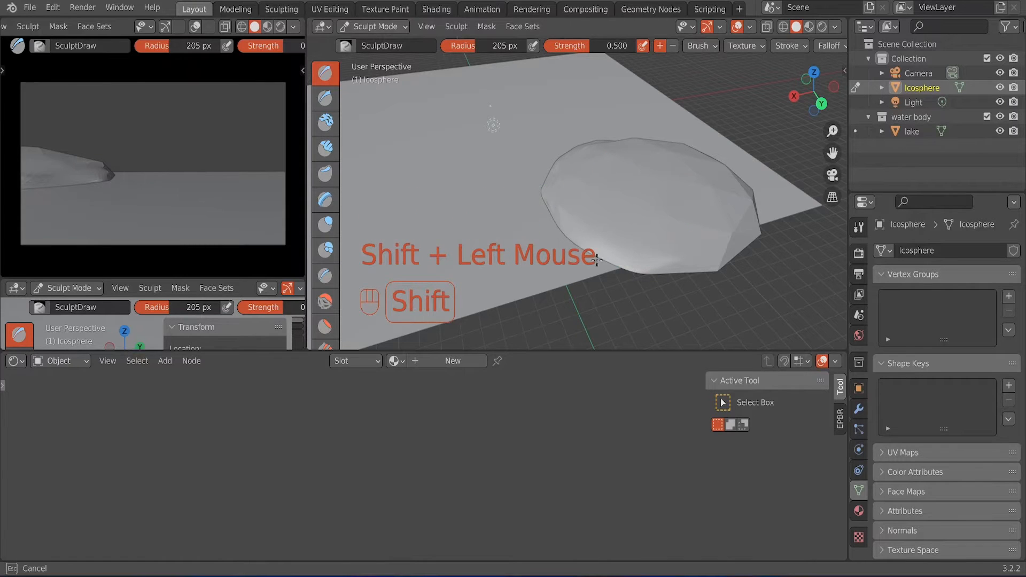
mouse_move(683, 245)
left_mouse_down("shift")
mouse_move(736, 198)
mouse_move(726, 222)
left_mouse_up("shift")
Step: Smooth the faceted edges on the dome's -X side
middle_click_drag(726, 223, 589, 208)
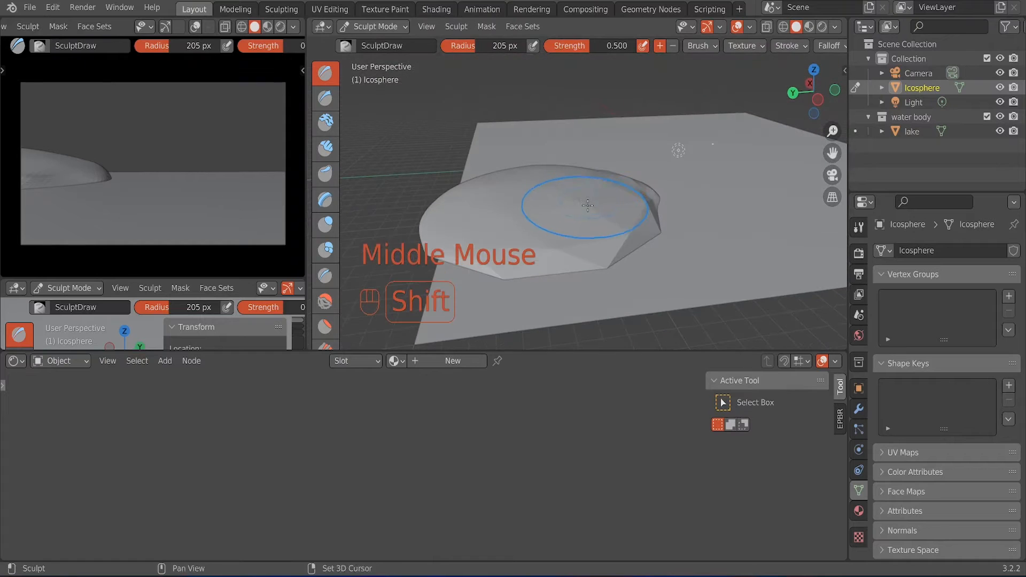
left_click_drag(588, 208, 611, 227, "shift")
mouse_move(488, 261)
left_mouse_down("shift")
mouse_move(624, 204)
mouse_move(608, 241)
left_mouse_up("shift")
Step: Smooth away the sharp lower corner between the dome's -X and camera-facing sides
mouse_move(608, 240)
middle_mouse_down()
mouse_move(602, 251)
mouse_move(591, 201)
middle_mouse_up()
scroll(765, 44, "down", 3)
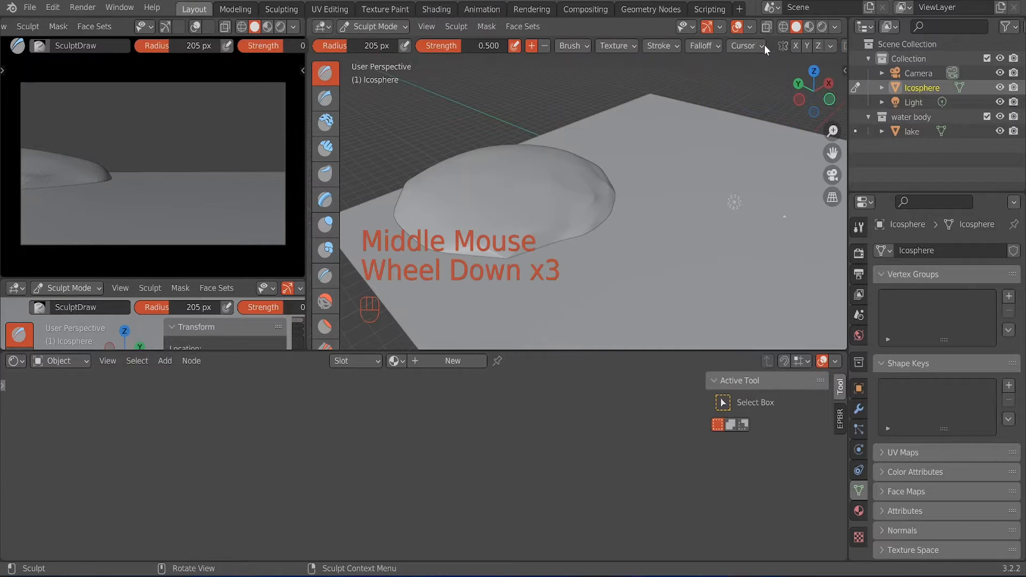
scroll(641, 202, "down", 3)
scroll(641, 202, "up", 2)
scroll(626, 208, "up", 3)
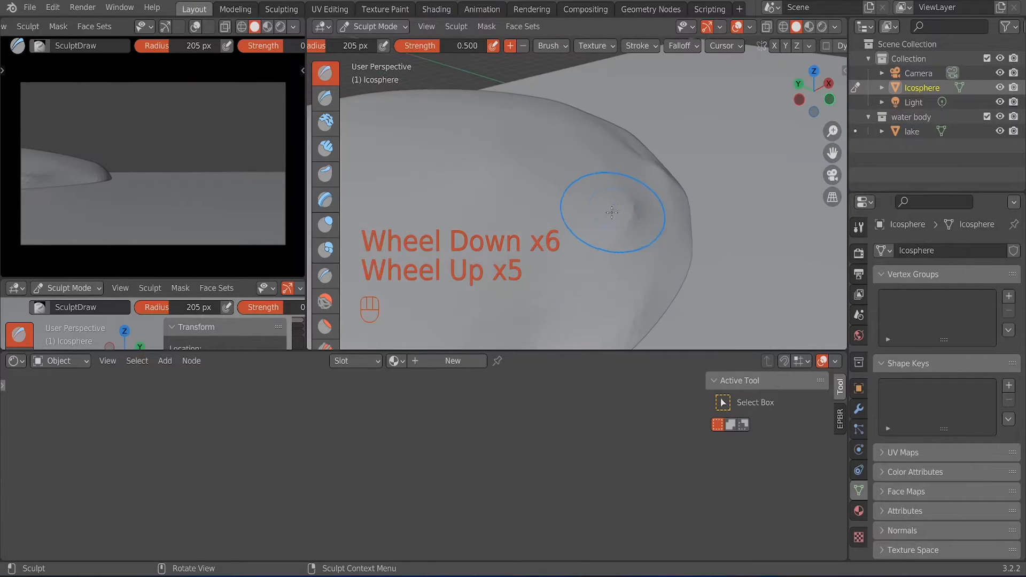
scroll(561, 212, "down", 2)
middle_click_drag(557, 211, 679, 160, "shift")
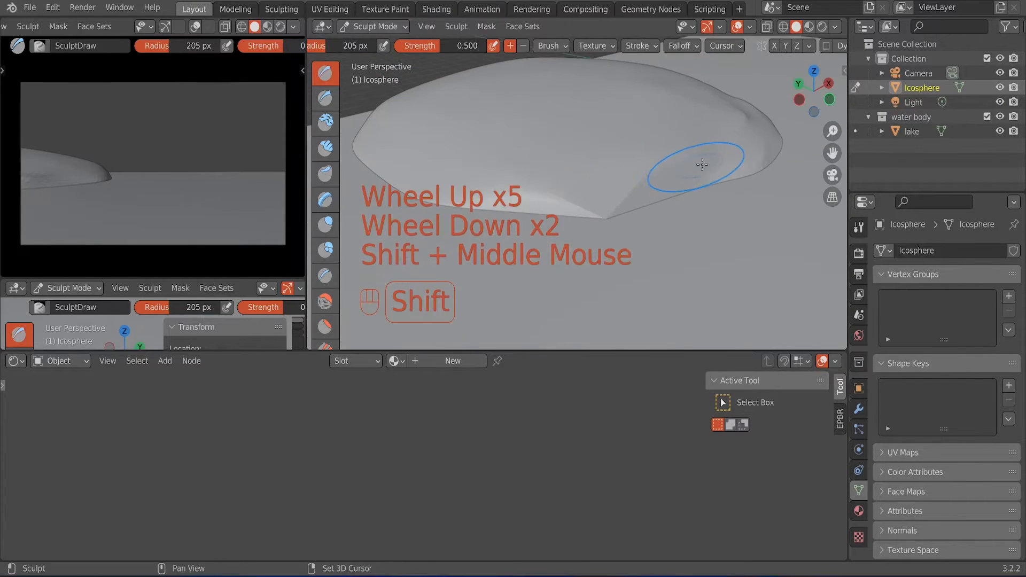
left_click_drag(700, 164, 623, 206, "shift")
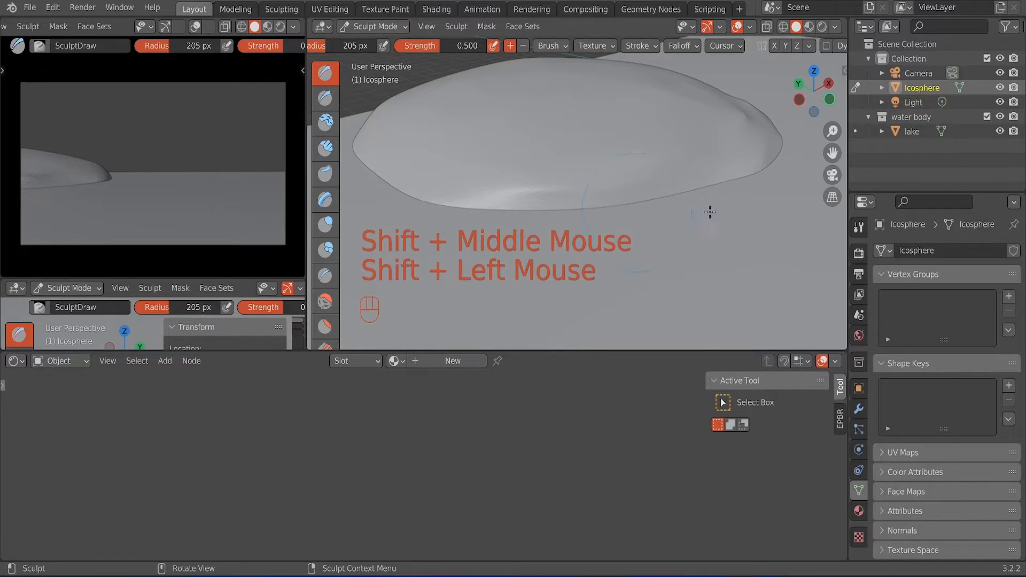
Step: Smooth the dome's camera-facing edge, then sculpt a raised fold across the middle of that side and soften it
mouse_move(580, 205)
middle_mouse_down()
mouse_move(593, 201)
mouse_move(573, 213)
middle_mouse_up()
left_click_drag(573, 213, 626, 190, "shift")
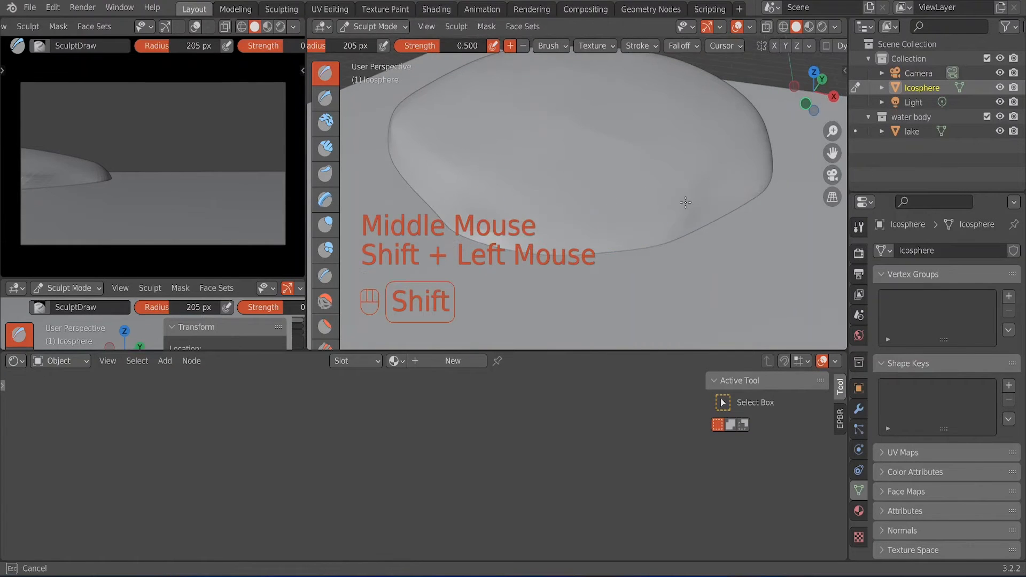
left_click_drag(641, 150, 586, 149)
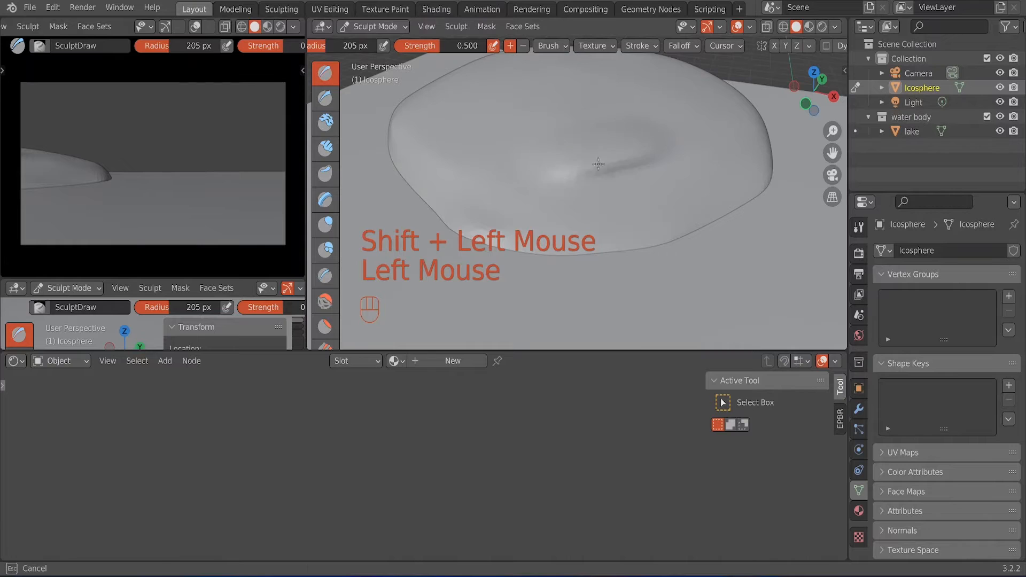
left_click_drag(662, 146, 604, 160, "shift")
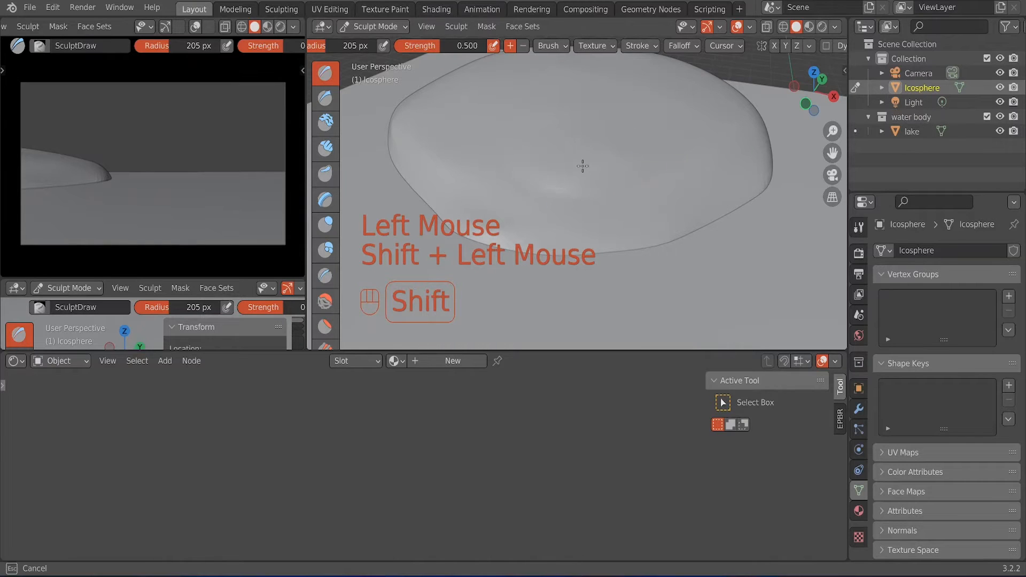
Step: Smooth the dome's visible tip above the waterline in the camera view
key("KP_0")
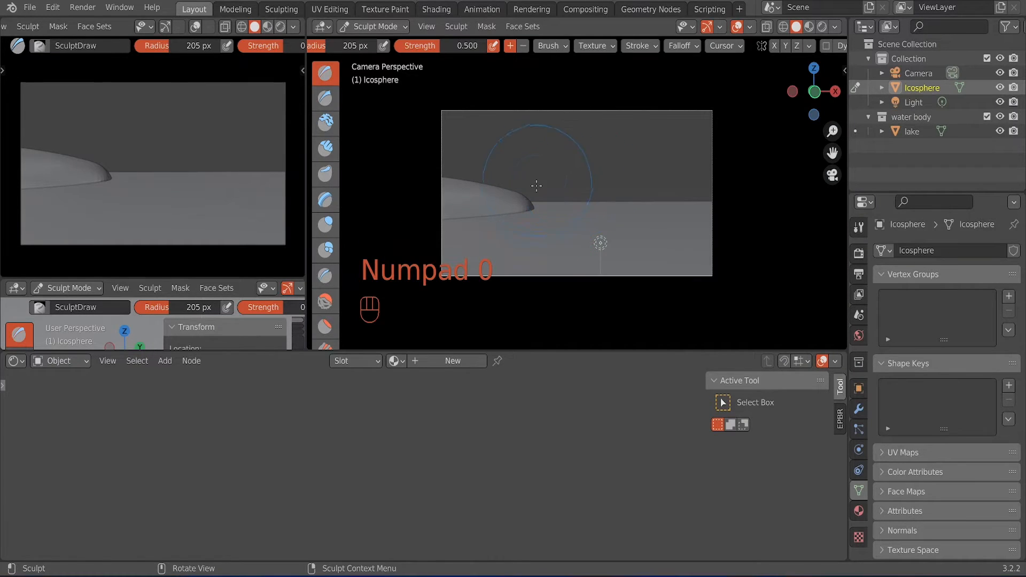
scroll(536, 185, "up", 3)
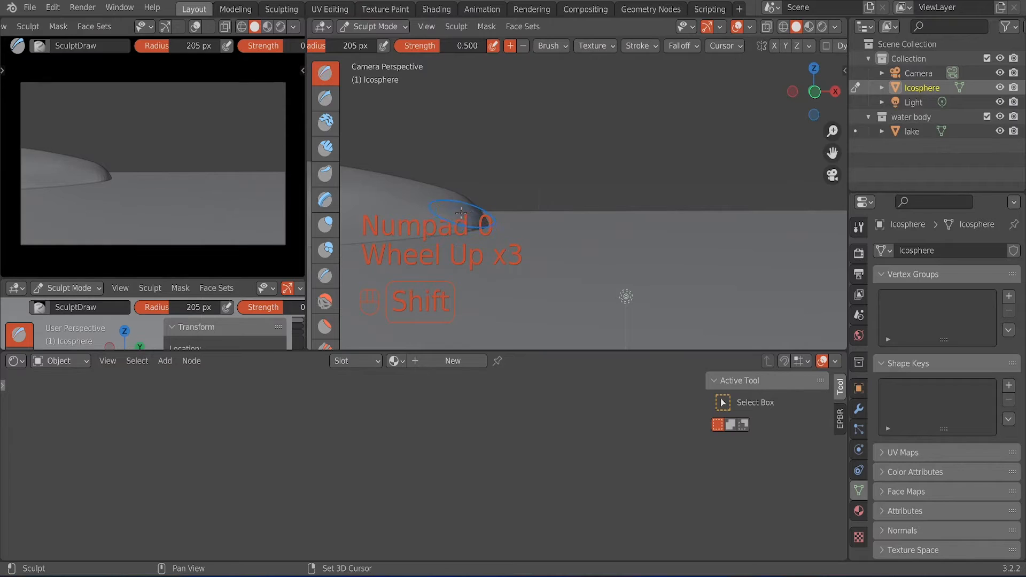
left_click_drag(461, 212, 454, 212, "shift")
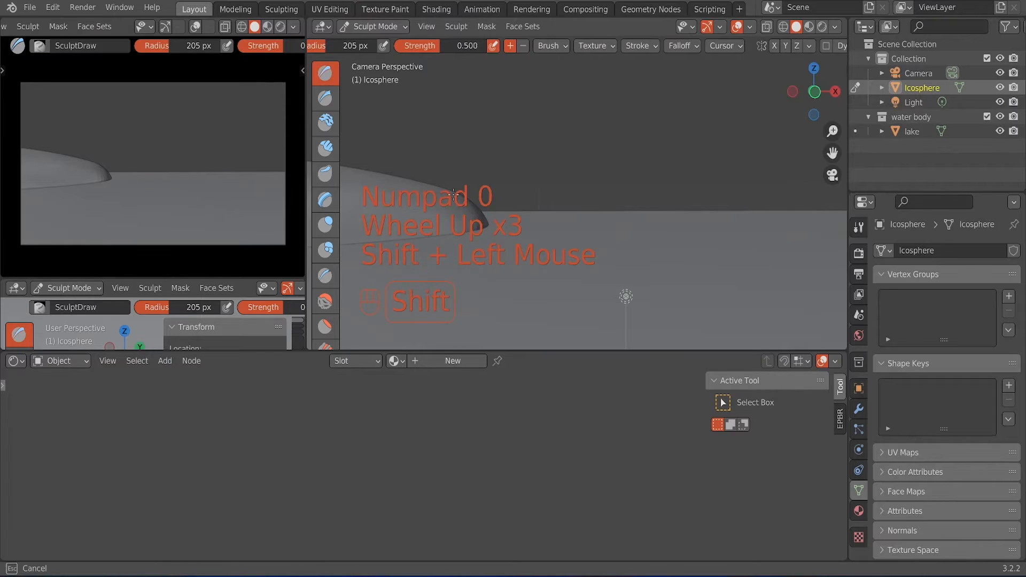
scroll(451, 226, "up", 2)
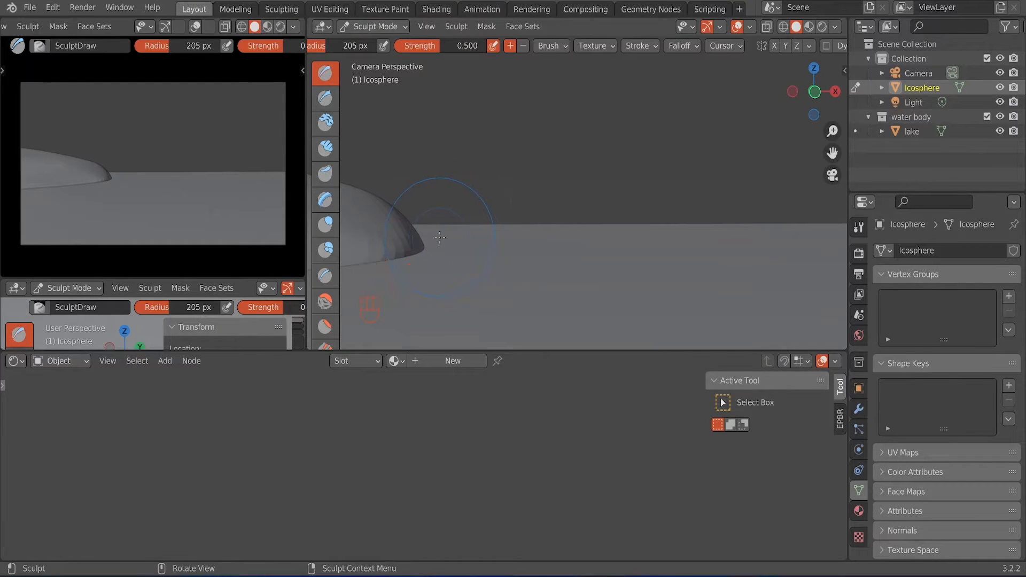
Step: Sculpt a draw stroke along the dome's waterline in the camera view and smooth its tip
scroll(475, 289, "down", 3)
mouse_move(623, 296)
middle_mouse_down("shift")
mouse_move(662, 299)
mouse_move(641, 247)
mouse_move(579, 238)
middle_mouse_up("shift")
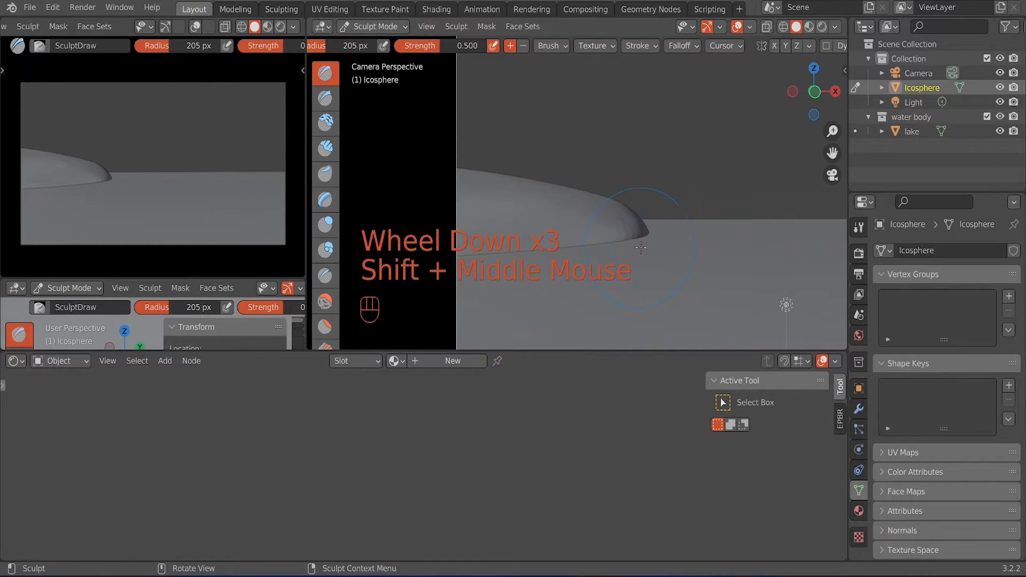
scroll(641, 248, "up", 3)
mouse_move(605, 244)
left_mouse_down()
mouse_move(612, 248)
mouse_move(561, 273)
mouse_move(372, 283)
mouse_move(605, 260)
mouse_move(482, 285)
mouse_move(368, 284)
left_mouse_up()
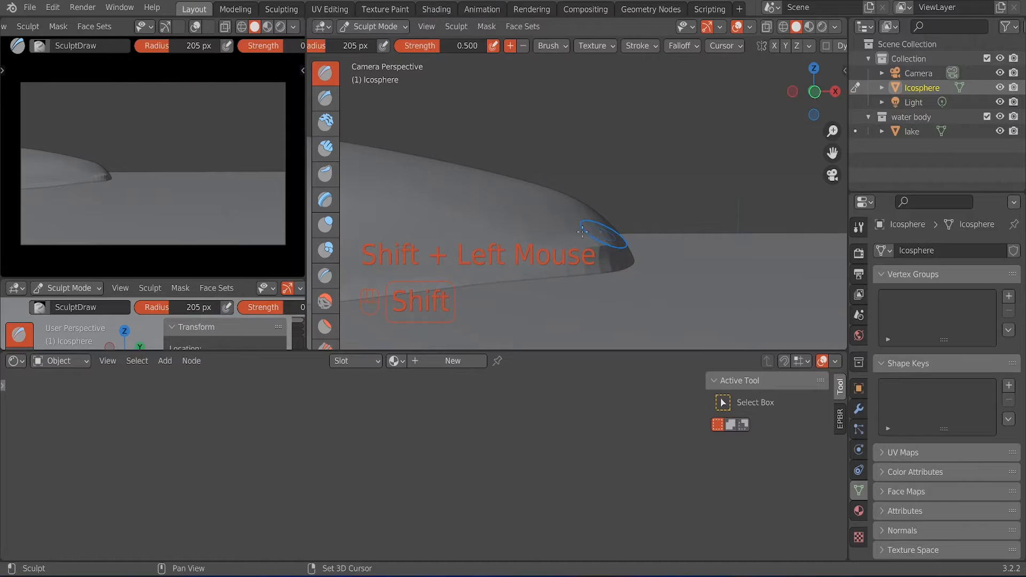
left_click_drag(615, 247, 618, 240, "shift")
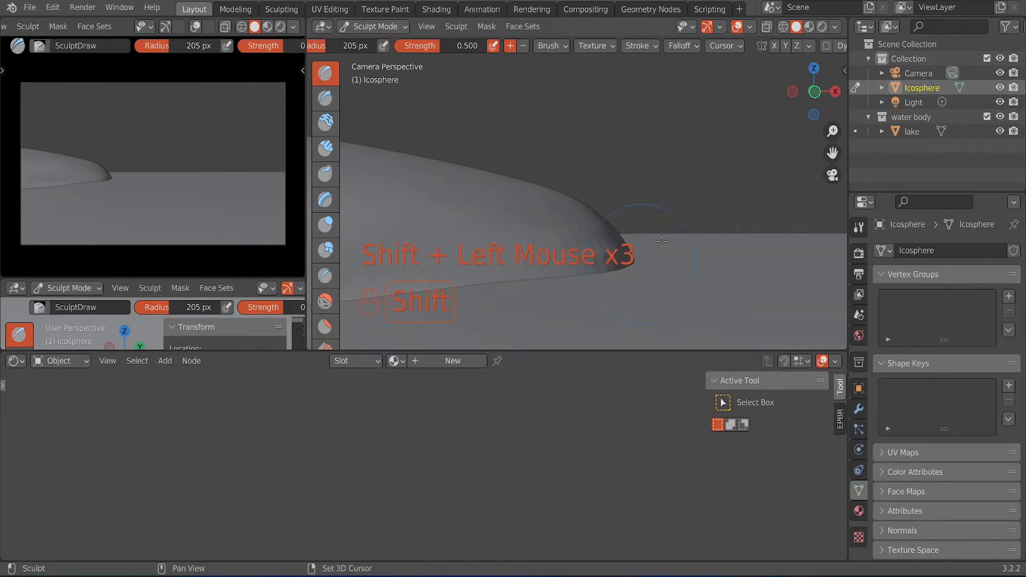
left_click(827, 46)
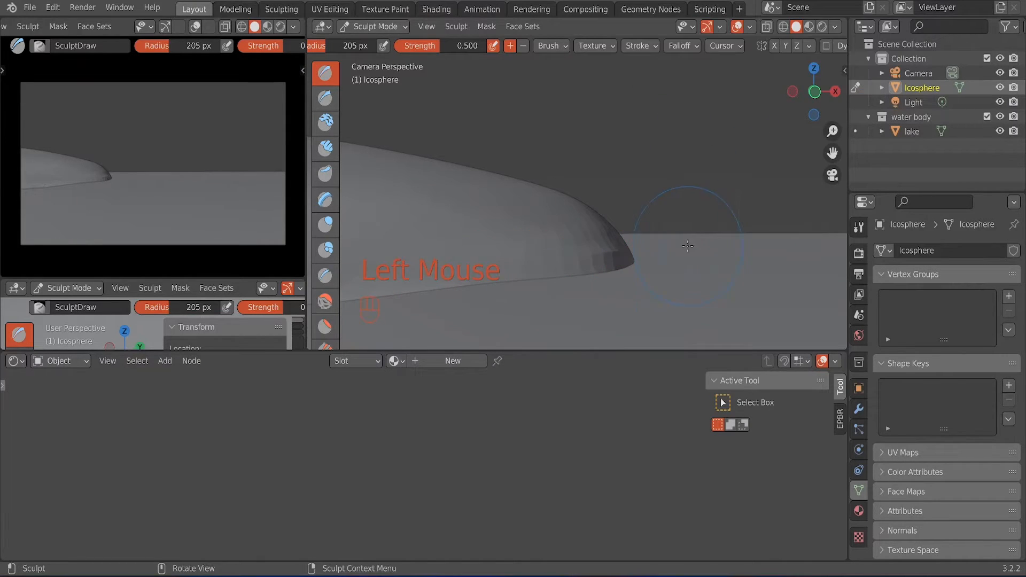
left_click(828, 47)
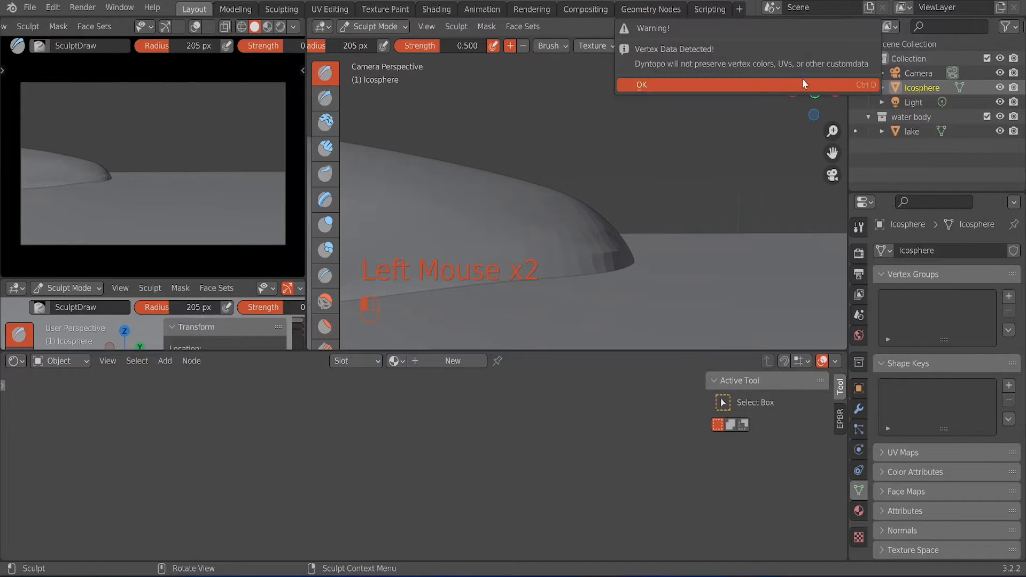
left_click(757, 86)
middle_click_drag(673, 256, 583, 347)
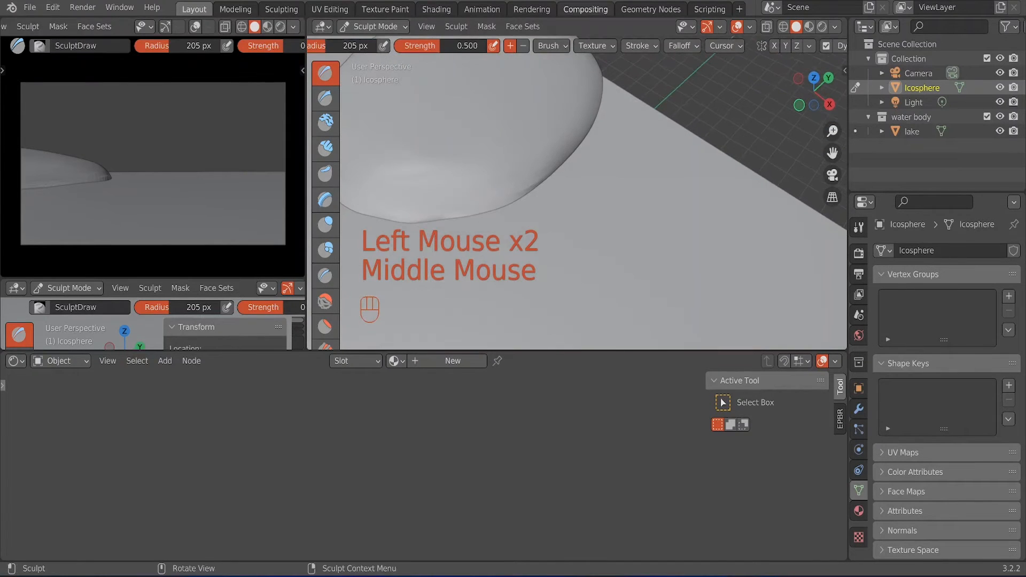
left_click(826, 47)
Step: Smooth out the crease in the dome's surface near its +X shoreline
scroll(535, 198, "down", 4)
middle_click_drag(515, 202, 502, 134)
scroll(620, 228, "up", 2)
left_click(502, 134, "shift")
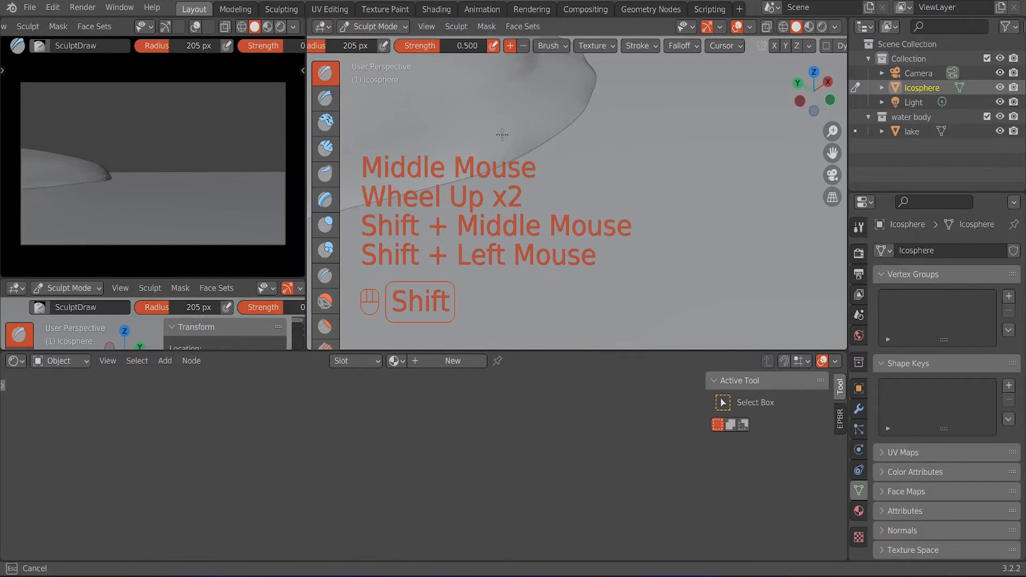
middle_click_drag(572, 130, 540, 169)
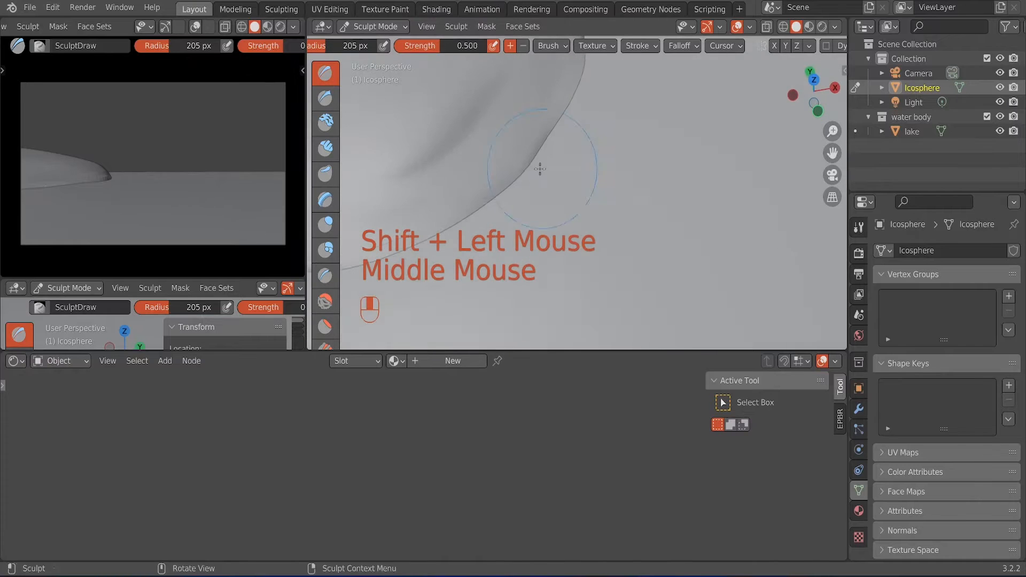
mouse_move(540, 169)
left_mouse_down("shift")
mouse_move(544, 120)
mouse_move(447, 119)
left_mouse_up("shift")
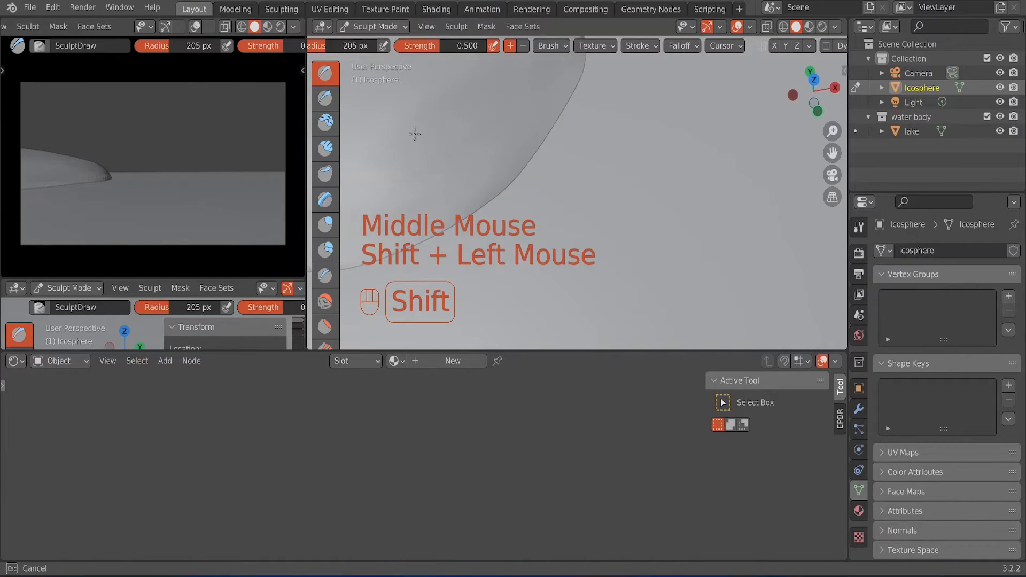
Step: Even out the dome's camera-facing slope and round its +X edge with smoothing strokes
scroll(423, 134, "down", 2)
left_click_drag(476, 156, 406, 193, "shift")
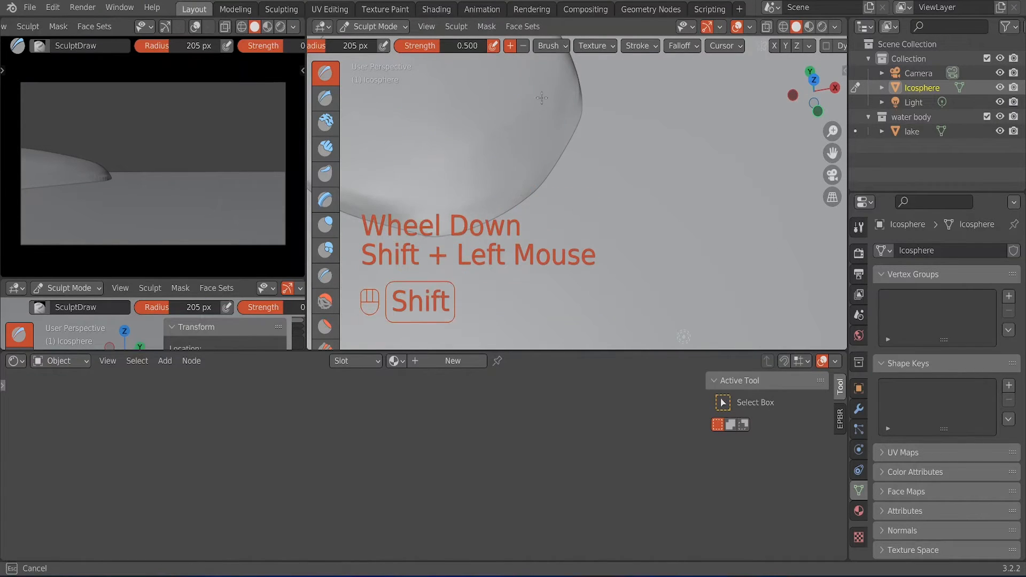
left_click_drag(570, 108, 552, 167, "shift")
Step: Smooth the dome's overall outline with broad strokes from a zoomed-out view
mouse_move(552, 167)
middle_mouse_down()
mouse_move(530, 118)
mouse_move(574, 169)
middle_mouse_up()
scroll(542, 123, "down", 3)
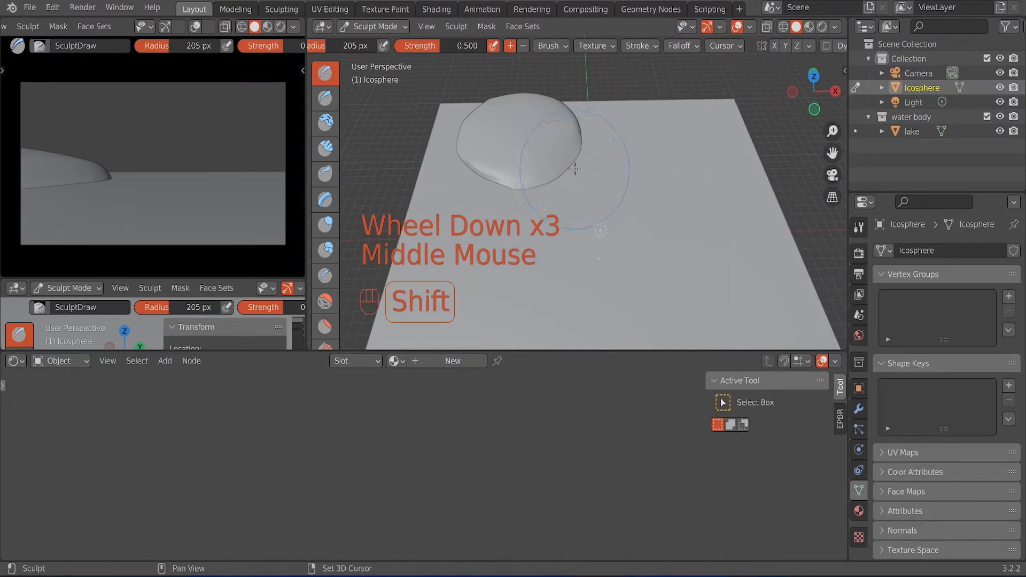
left_click_drag(575, 169, 569, 163, "shift")
mouse_move(574, 127)
left_mouse_down("shift")
mouse_move(546, 147)
mouse_move(532, 142)
left_mouse_up("shift")
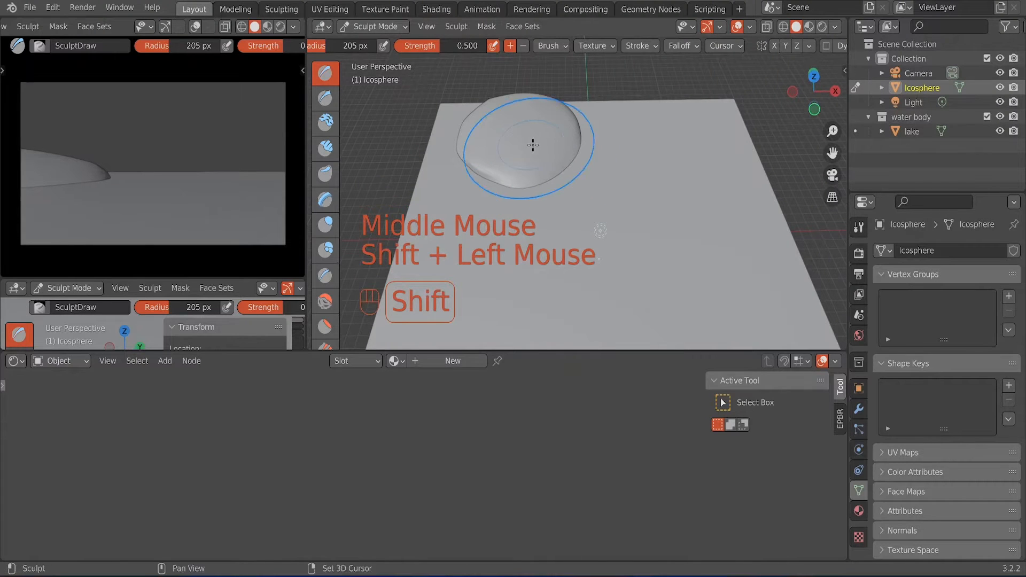
Step: Carve a hollow into the dome's slope from a low close-up view using the inverted Draw brush
scroll(531, 144, "up", 4)
mouse_move(532, 149)
middle_mouse_down()
mouse_move(530, 131)
mouse_move(598, 177)
mouse_move(545, 190)
middle_mouse_up()
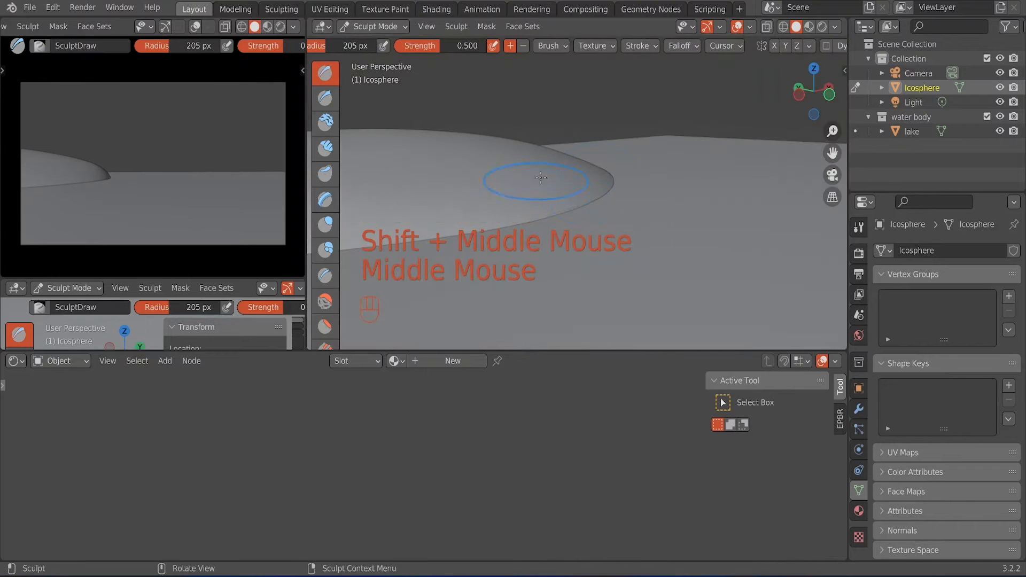
mouse_move(535, 168)
left_mouse_down("ctrl")
mouse_move(444, 205)
mouse_move(565, 185)
mouse_move(460, 182)
mouse_move(420, 192)
mouse_move(528, 174)
mouse_move(453, 142)
mouse_move(358, 200)
mouse_move(412, 183)
mouse_move(385, 177)
mouse_move(408, 143)
left_mouse_up("ctrl")
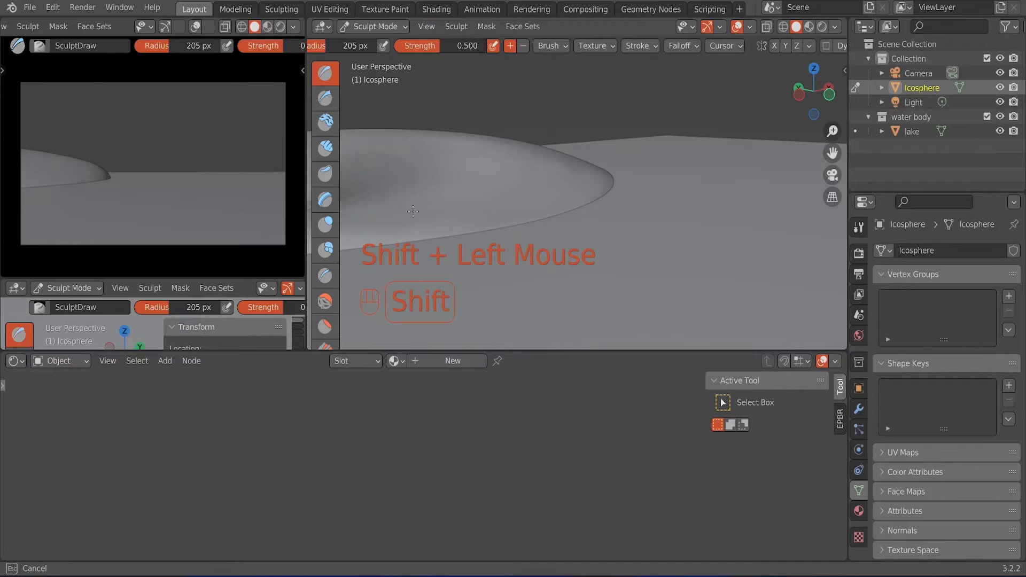
Step: Carve an indentation along the hill's slope near its tapered shoreline tip with the inverted Draw brush and smooth it
left_click_drag(544, 167, 554, 170, "shift")
mouse_move(550, 170)
left_mouse_down("ctrl")
mouse_move(534, 170)
mouse_move(583, 185)
mouse_move(404, 213)
mouse_move(499, 188)
mouse_move(406, 195)
left_mouse_up("ctrl")
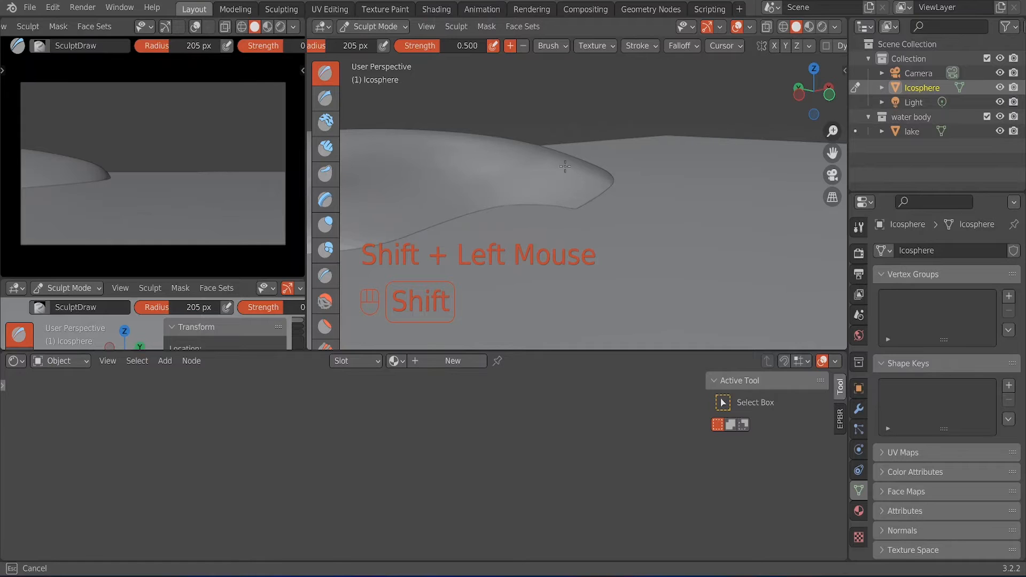
left_click_drag(565, 167, 470, 160, "shift")
Step: From the camera view, carve a hollow below the hill's crest toward its +X tip and soften it with smoothing strokes
scroll(549, 184, "down", 3)
key("KP_0")
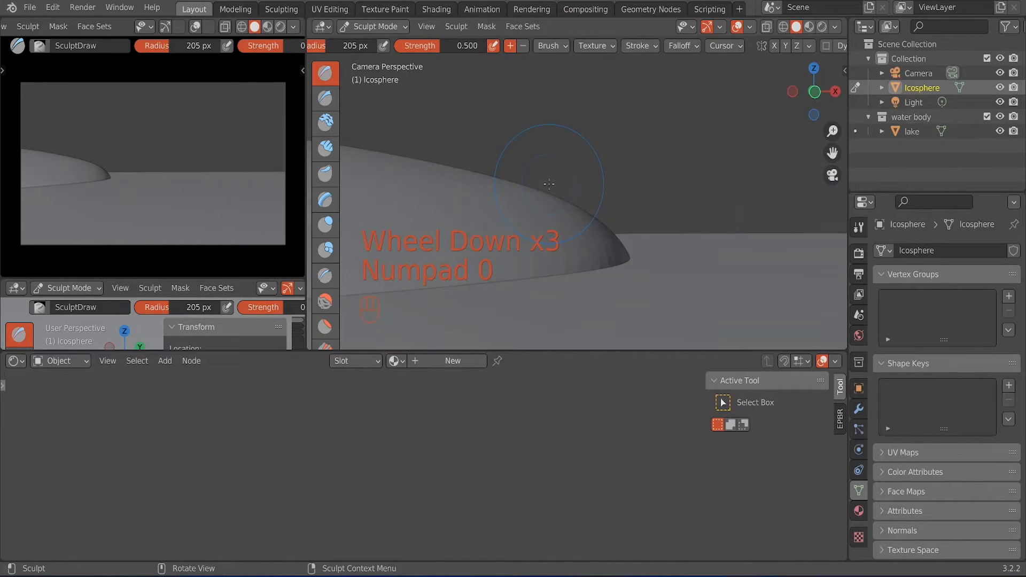
scroll(615, 197, "down", 2)
mouse_move(581, 204)
left_mouse_down("ctrl")
mouse_move(534, 208)
mouse_move(471, 195)
mouse_move(535, 187)
left_mouse_up("ctrl")
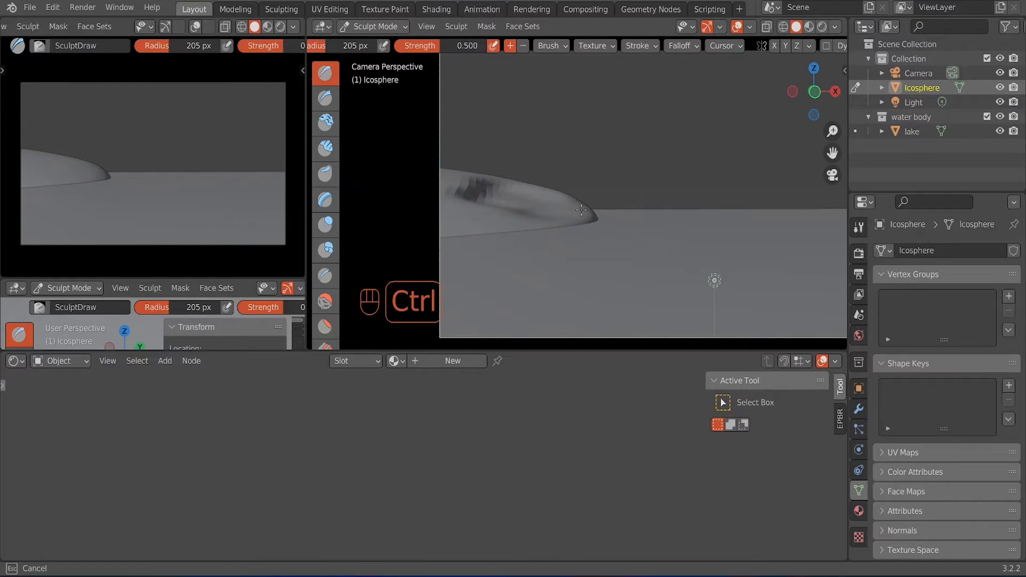
mouse_move(582, 210)
left_mouse_down("ctrl")
mouse_move(474, 198)
mouse_move(498, 221)
mouse_move(480, 229)
mouse_move(495, 209)
mouse_move(530, 219)
mouse_move(589, 211)
mouse_move(528, 190)
left_mouse_up("ctrl")
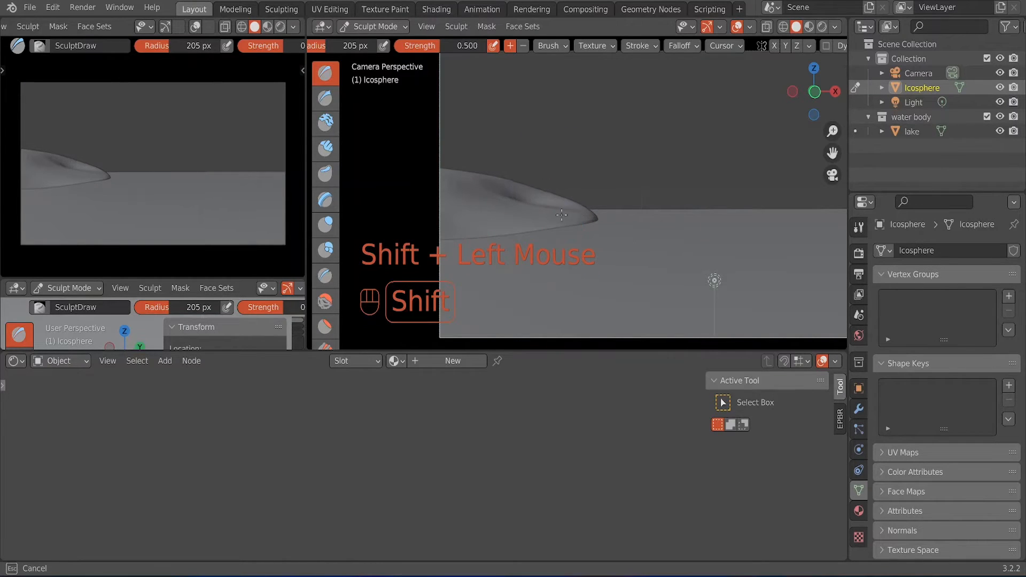
mouse_move(497, 180)
left_mouse_down("shift")
mouse_move(577, 194)
mouse_move(568, 214)
mouse_move(495, 194)
left_mouse_up("shift")
Step: Carve further dents into the hill's crest and lower camera-facing slope with the inverted Draw brush and smooth them
scroll(543, 203, "up", 3)
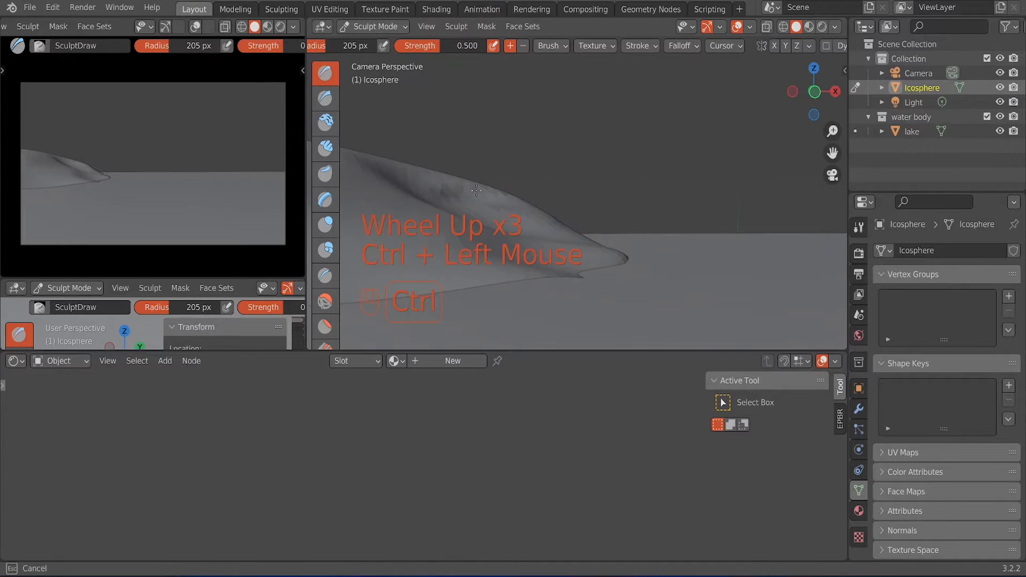
left_click_drag(556, 219, 435, 190, "shift")
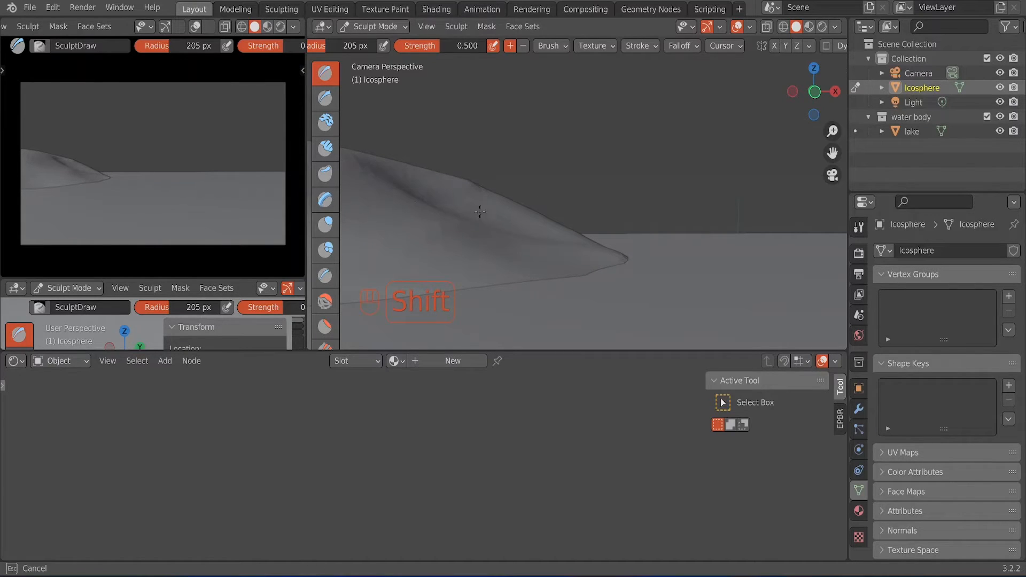
mouse_move(470, 194)
left_mouse_down("ctrl")
mouse_move(404, 165)
mouse_move(356, 184)
mouse_move(347, 291)
left_mouse_up("ctrl")
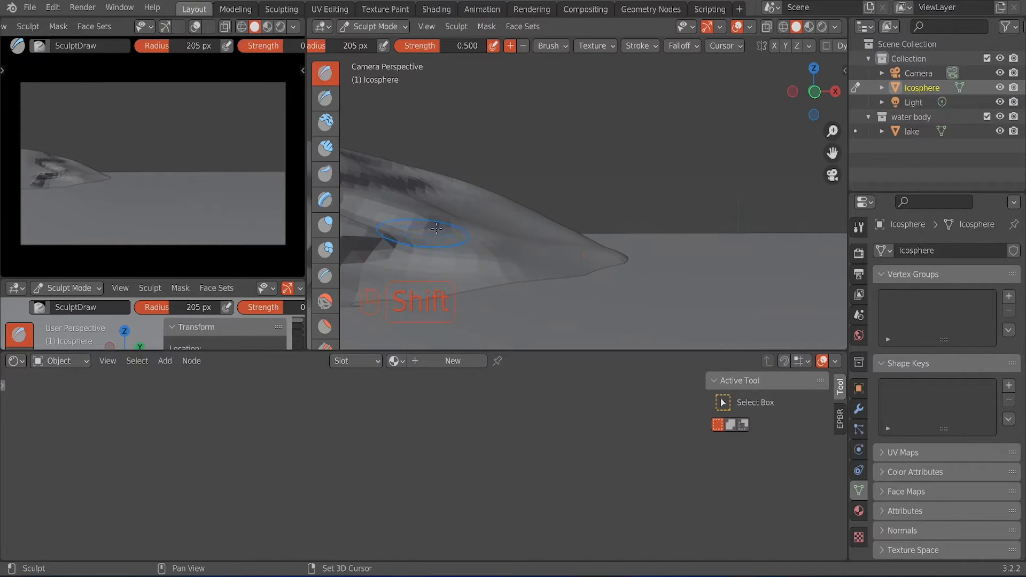
left_click_drag(345, 228, 409, 193, "shift")
mouse_move(411, 171)
left_mouse_down("shift")
mouse_move(439, 179)
mouse_move(348, 201)
mouse_move(383, 233)
mouse_move(364, 252)
mouse_move(438, 270)
mouse_move(463, 240)
left_mouse_up("shift")
Step: Smooth the whole camera-facing side of the hill down to its +X tip with broad strokes
scroll(463, 240, "down", 4)
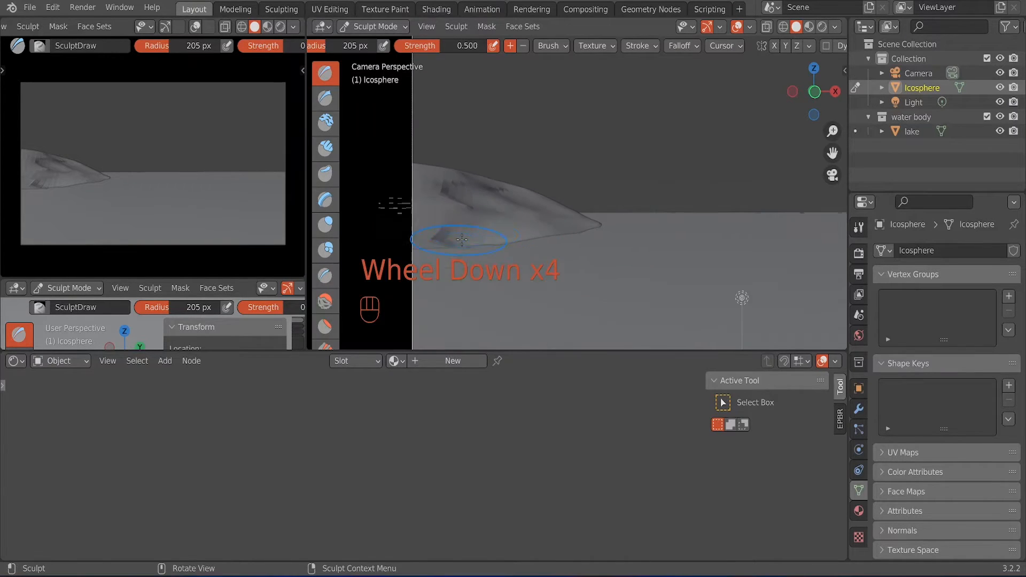
middle_click_drag(463, 241, 484, 218, "shift")
mouse_move(485, 217)
left_mouse_down("shift")
mouse_move(534, 240)
mouse_move(518, 277)
mouse_move(591, 278)
mouse_move(586, 225)
mouse_move(557, 214)
mouse_move(662, 263)
left_mouse_up("shift")
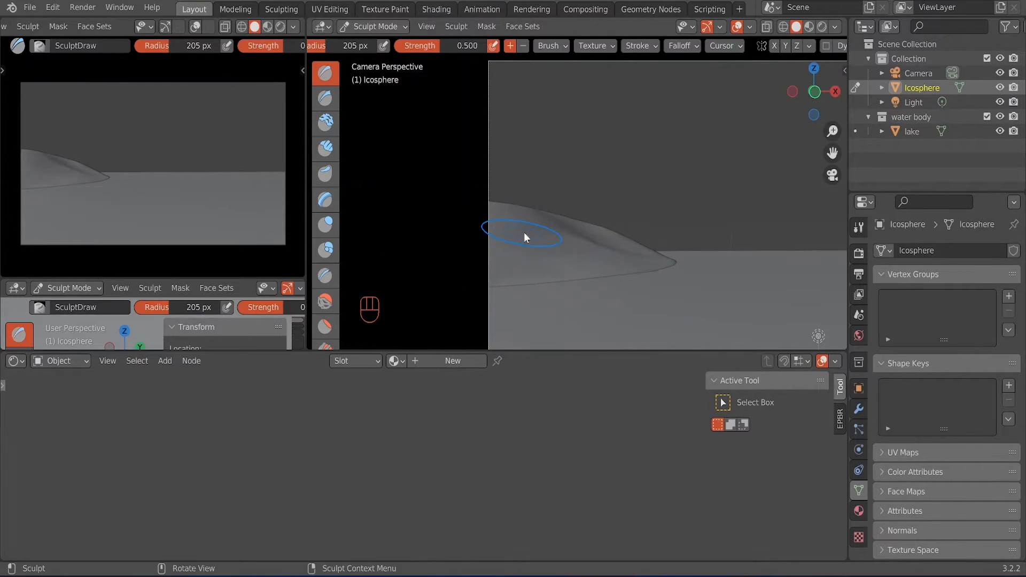
Step: Leave sculpting and return the hill to Object Mode
right_click(524, 232)
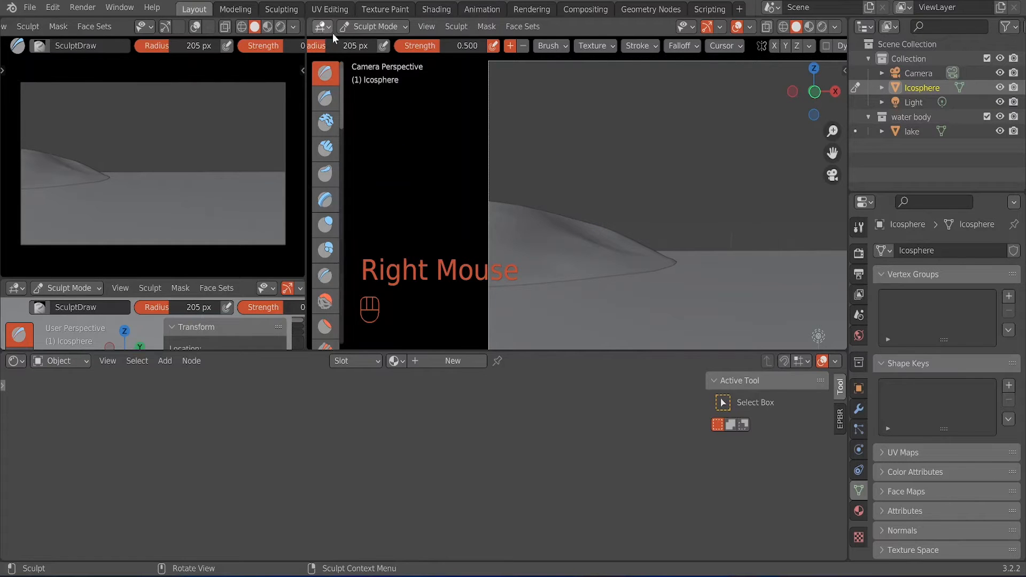
left_click(369, 28)
left_click(368, 43)
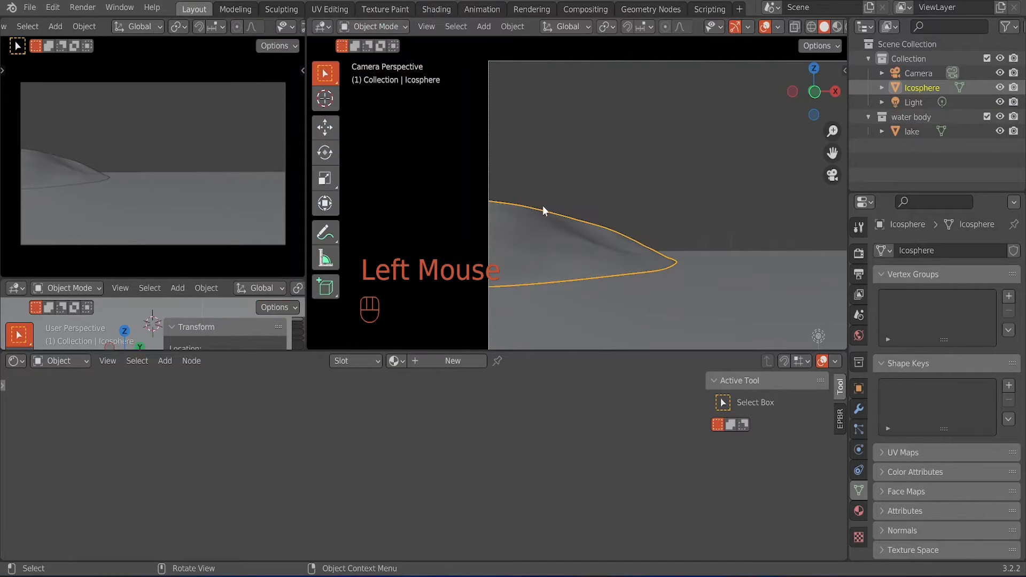
right_click(544, 226)
left_click(543, 225)
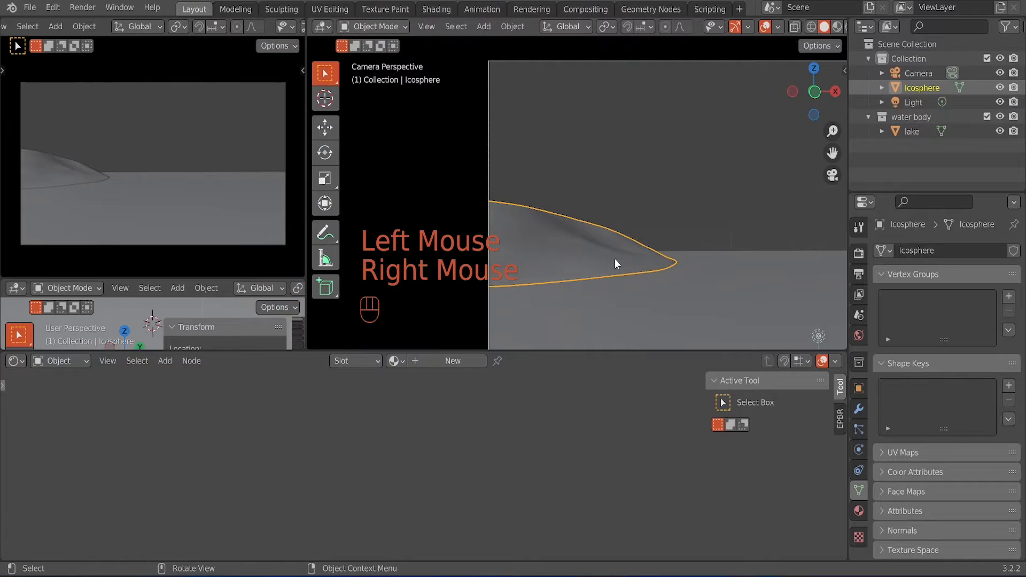
Step: Lower the hill slightly along the Z axis so its base sinks into the lake plane
scroll(643, 269, "up", 2)
middle_click_drag(643, 269, 533, 191)
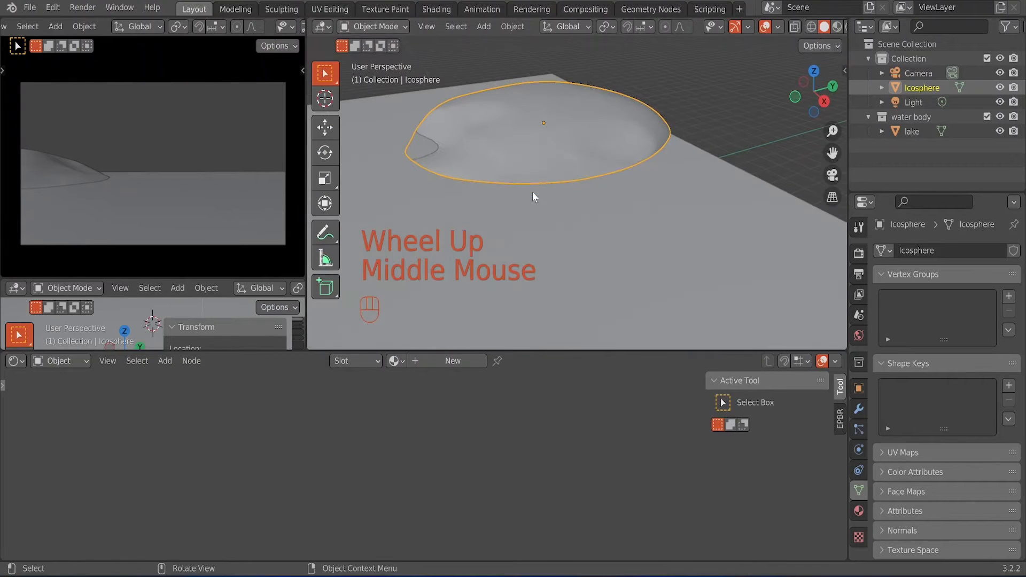
key("g")
key("z")
key("shift")
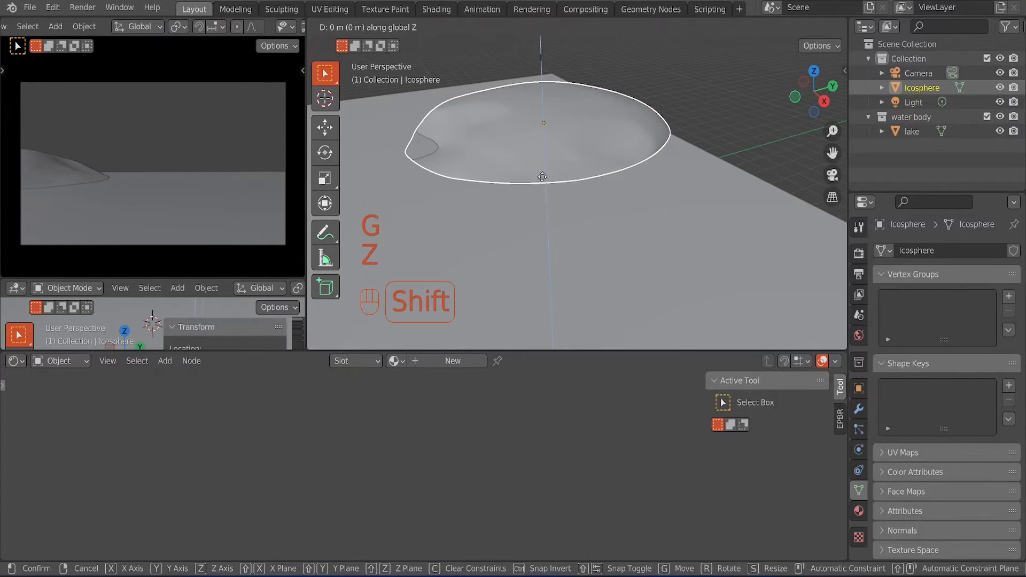
left_click(565, 184, "shift")
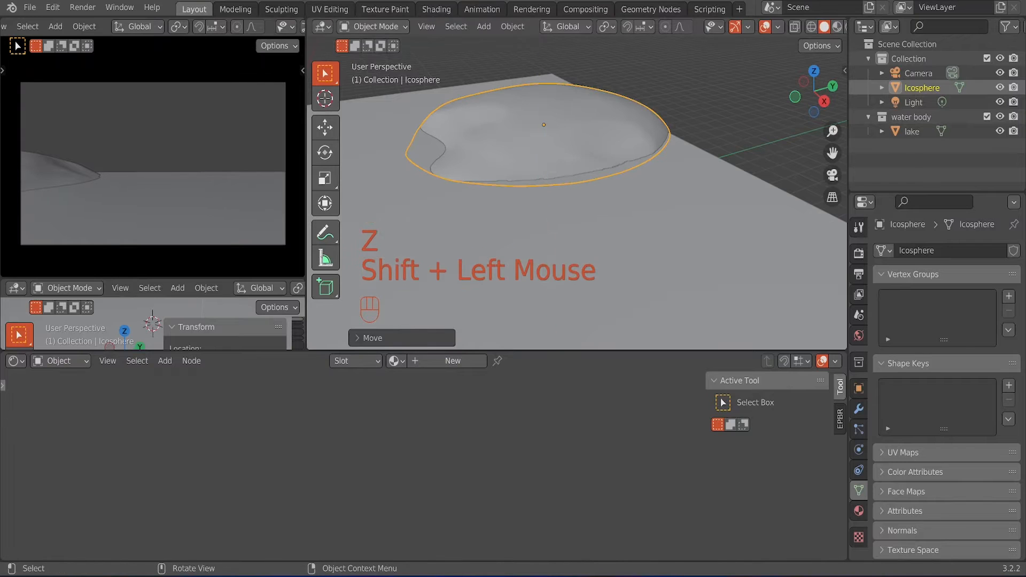
Step: Enlarge the hill uniformly by a factor of about 1.3, then flatten it along Z and fine-tune its height
key("s")
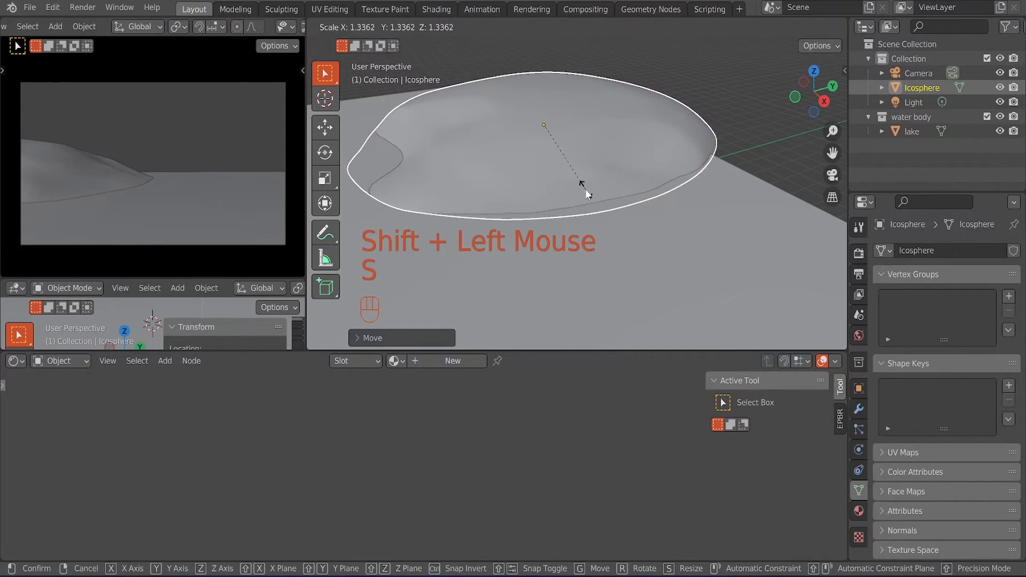
left_click(591, 192)
key("s")
key("z")
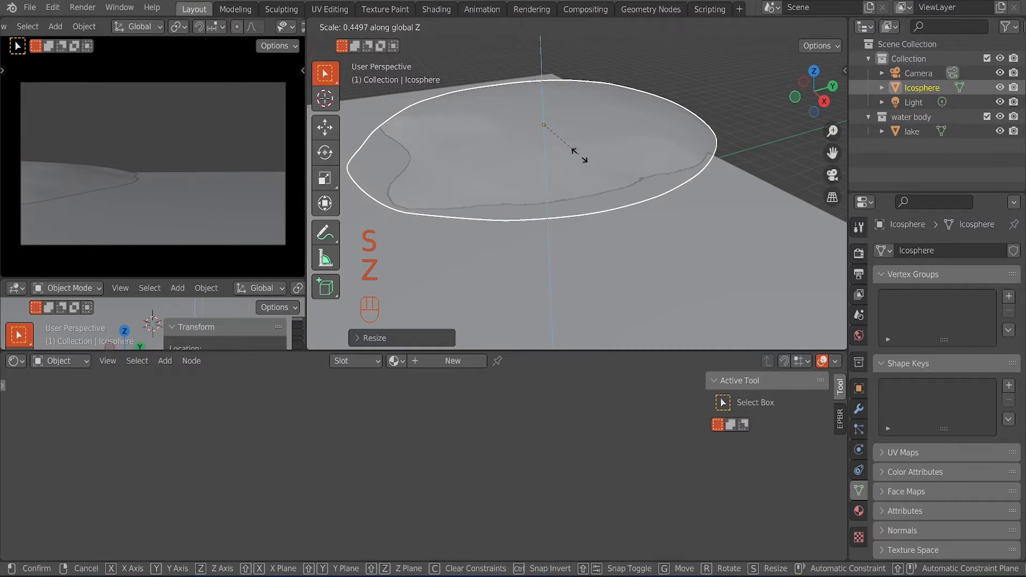
left_click(598, 163)
key("s")
key("z")
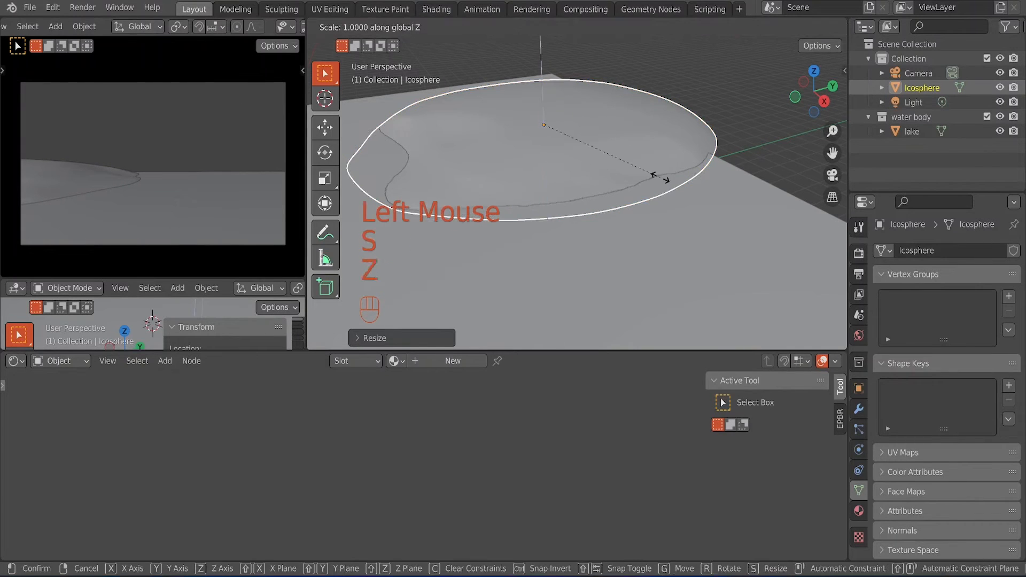
left_click(674, 178)
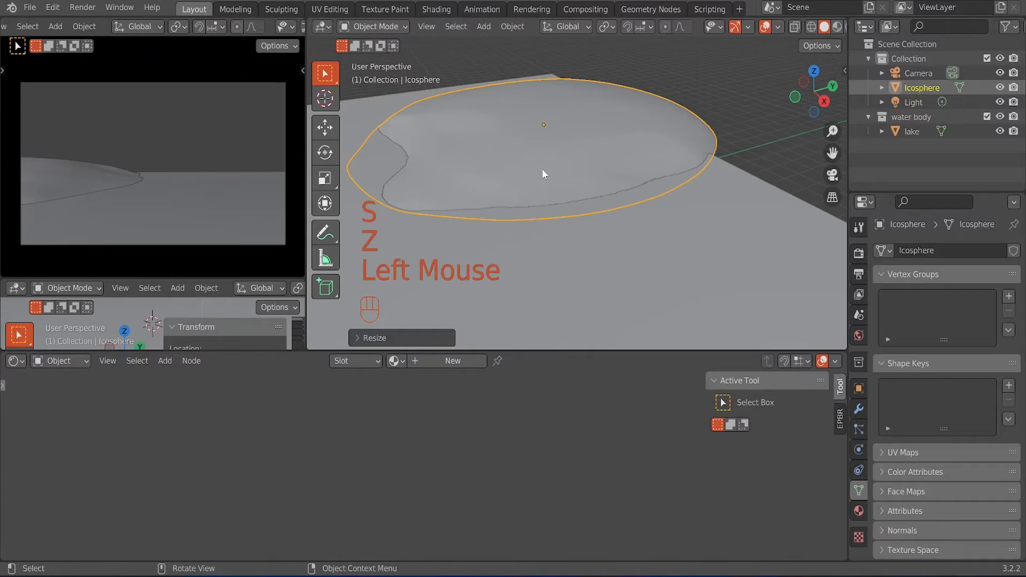
Step: Create a new material for the hill and show the camera preview viewport in rendered shading
middle_click_drag(542, 171, 649, 200)
scroll(615, 219, "down", 2)
middle_click_drag(575, 239, 588, 172)
key("KP_0")
scroll(650, 205, "down", 3)
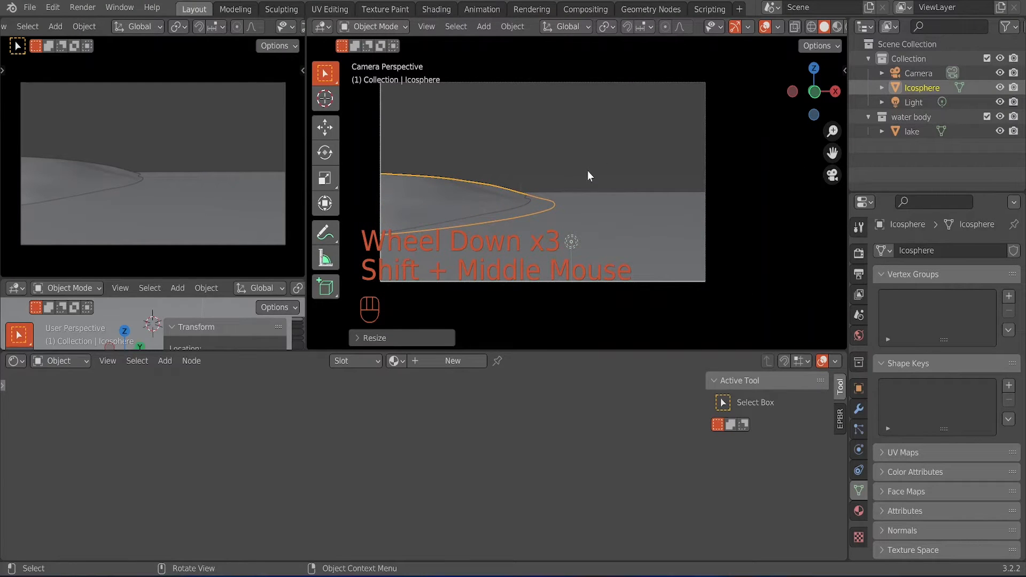
scroll(592, 178, "up", 1)
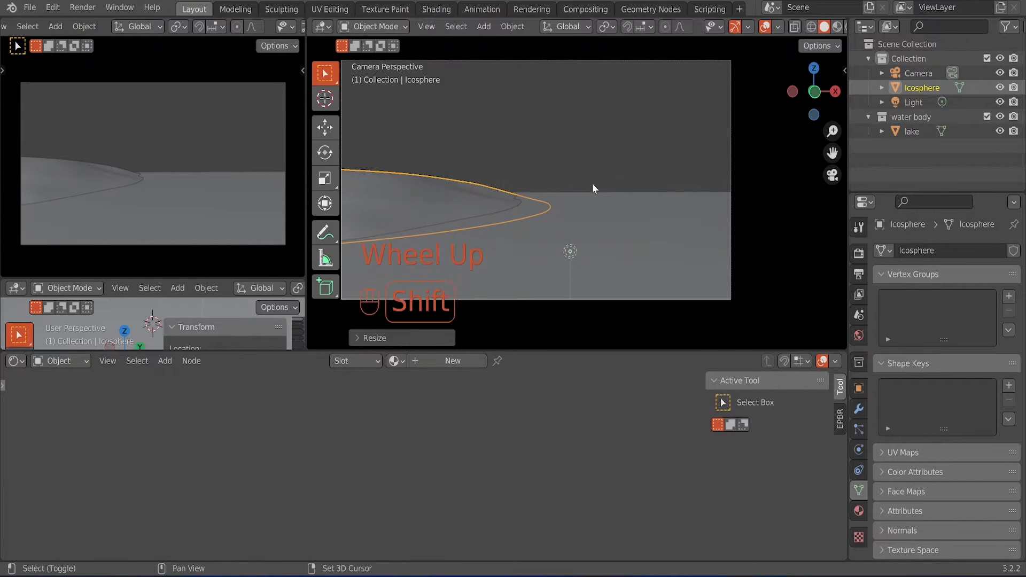
middle_click_drag(592, 184, 605, 207, "shift")
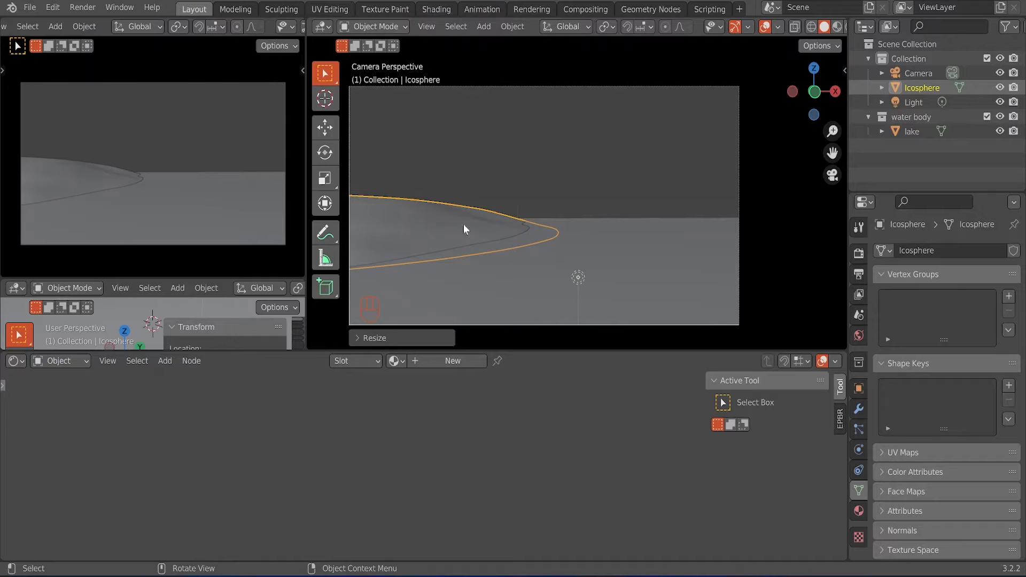
left_click(433, 364)
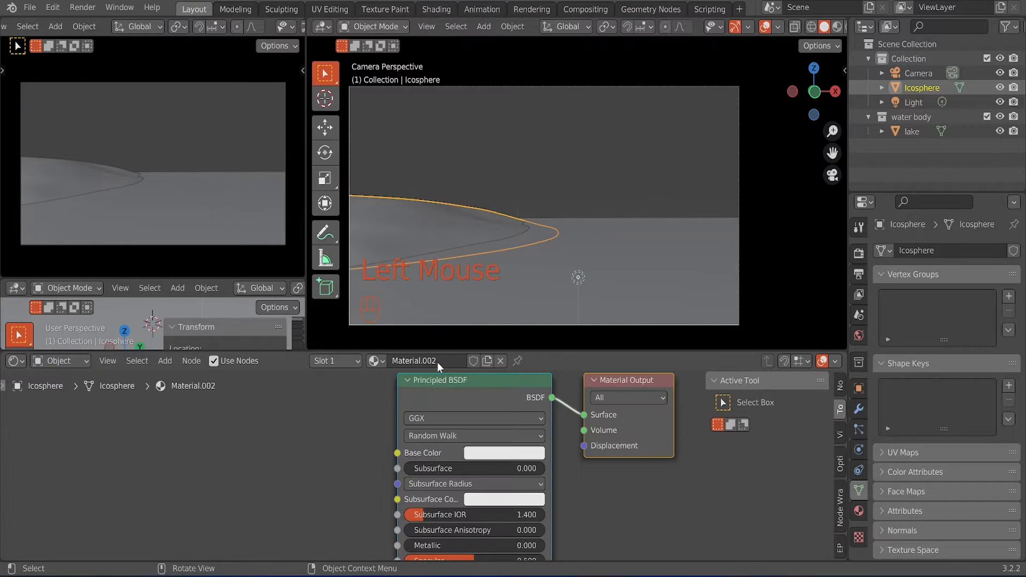
scroll(241, 30, "down", 4)
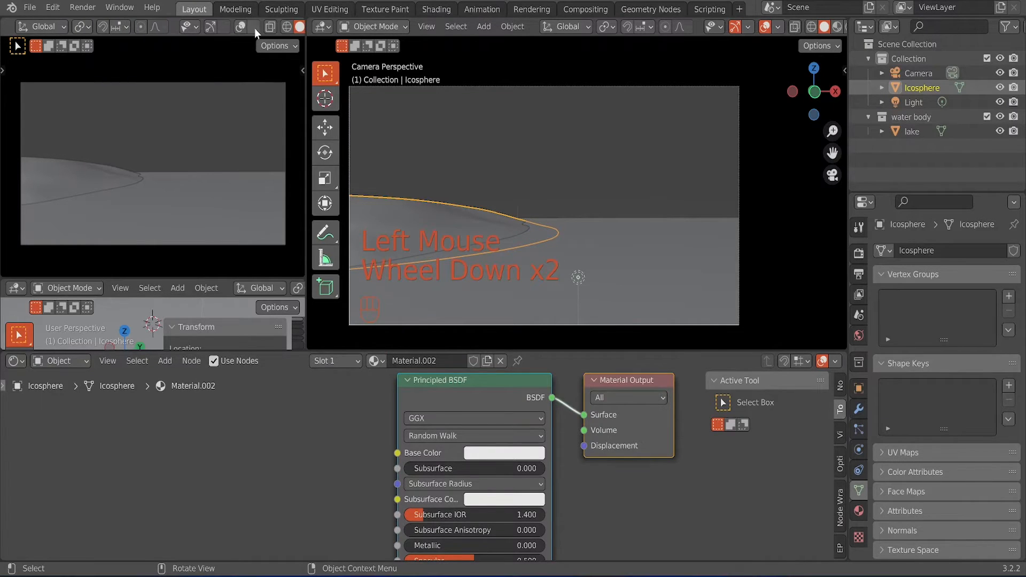
left_click(280, 27)
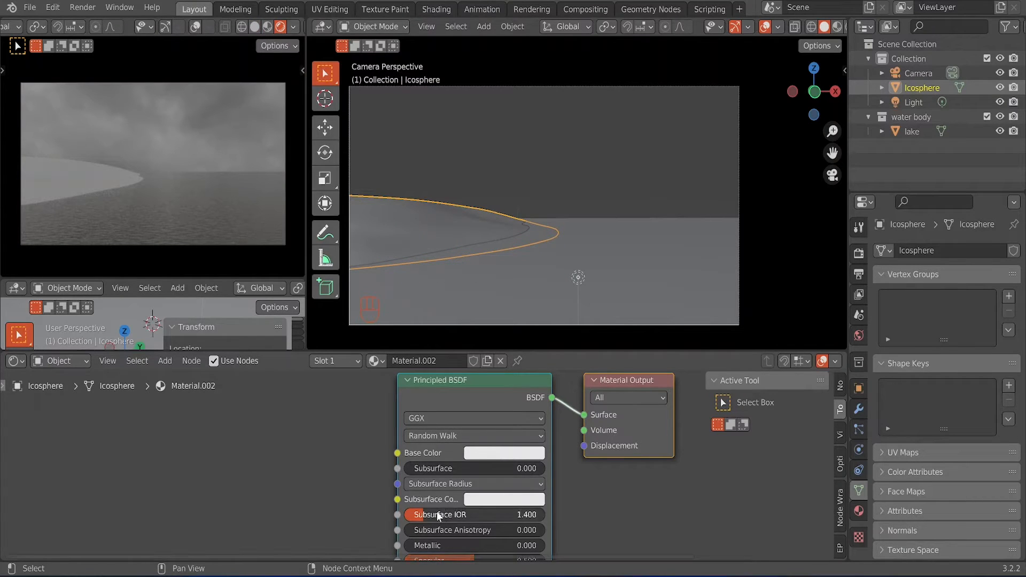
Step: Set the Subsurface Anisotropy of the hill material's Principled BSDF to 1
middle_click_drag(583, 522, 493, 463)
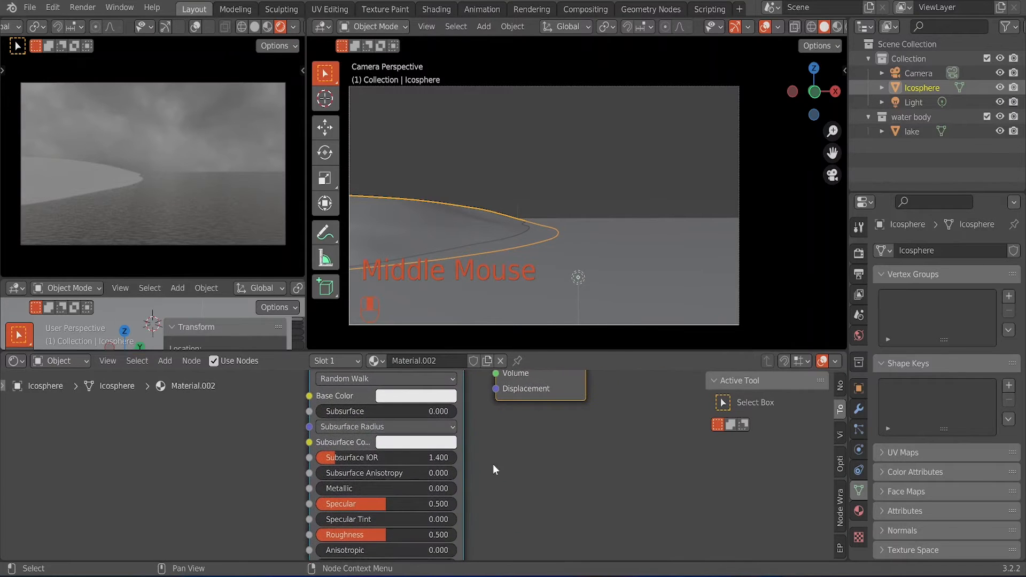
left_click(343, 473)
type("1")
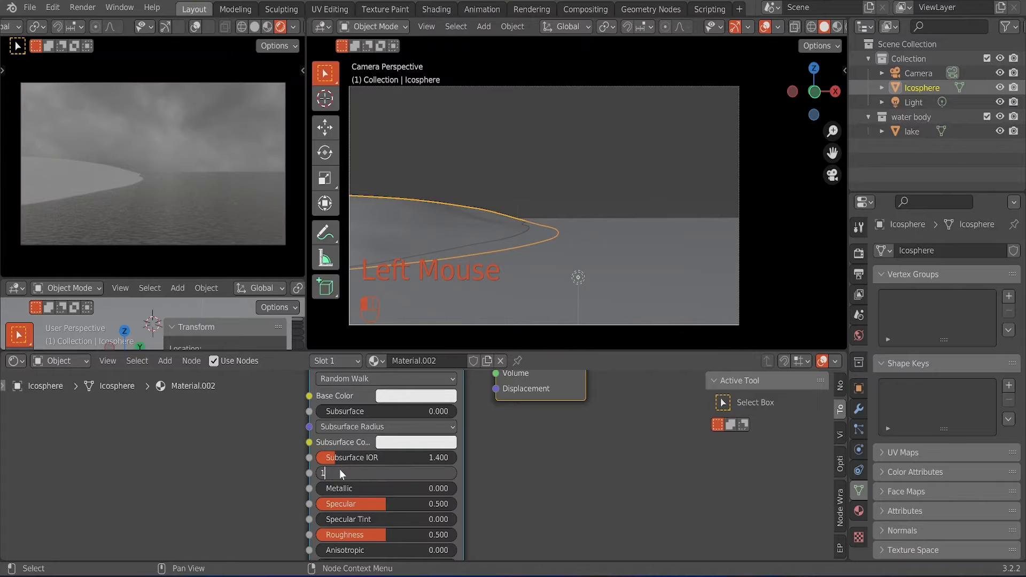
key("Return")
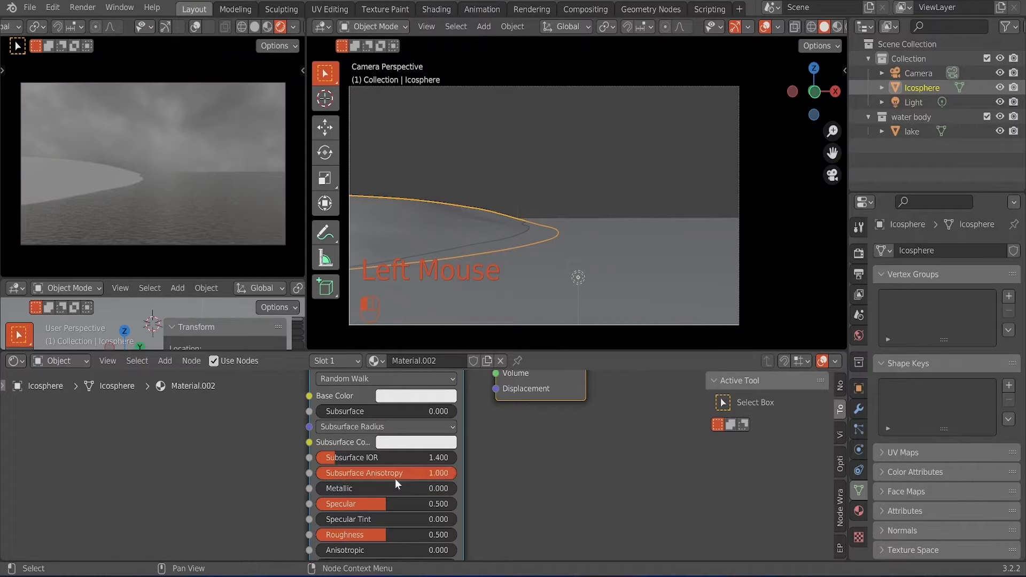
Step: Set the Roughness of the hill material's Principled BSDF to 0.8
middle_click(398, 515)
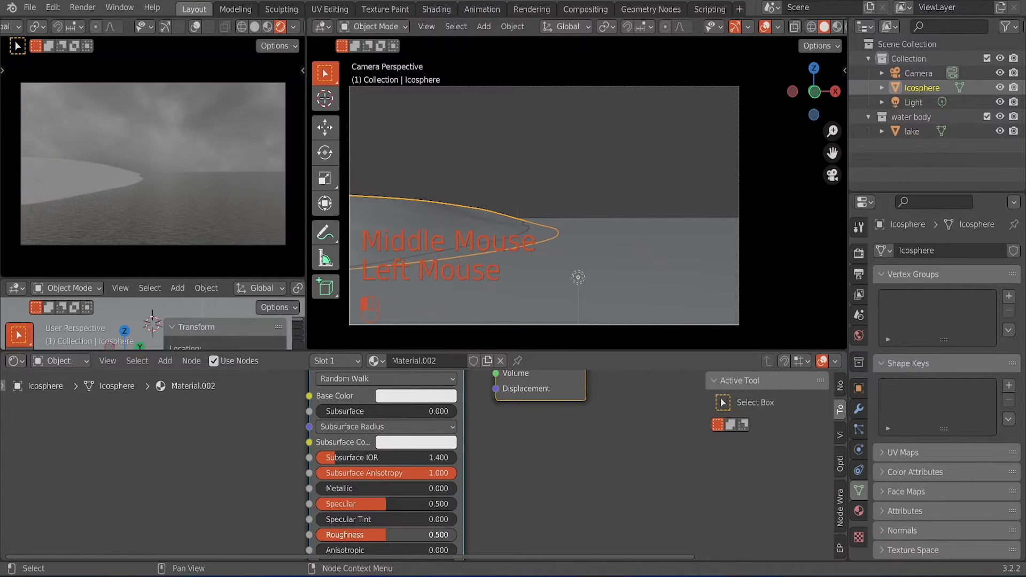
left_click_drag(405, 534, 406, 534)
key("Return")
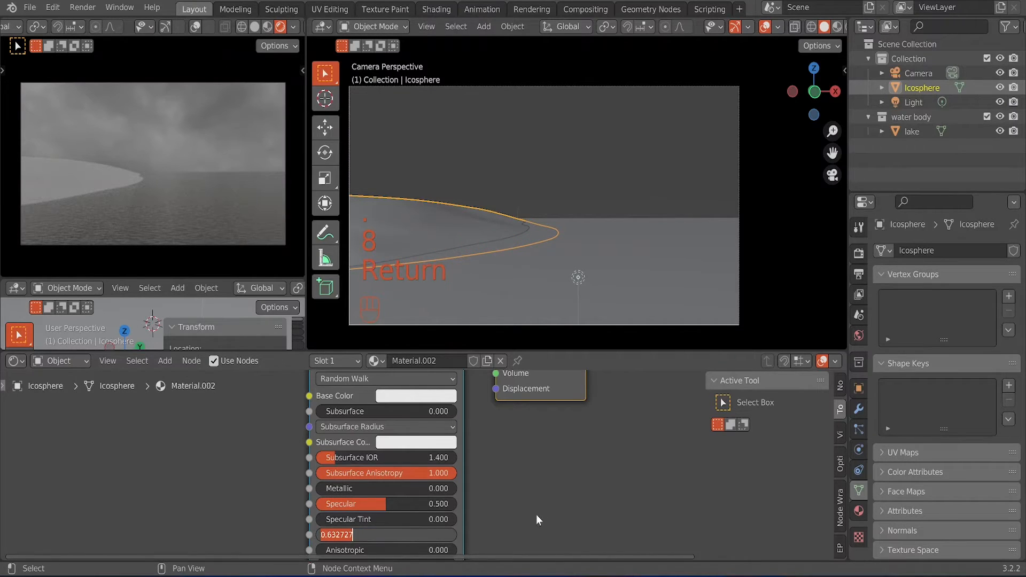
left_click(418, 521)
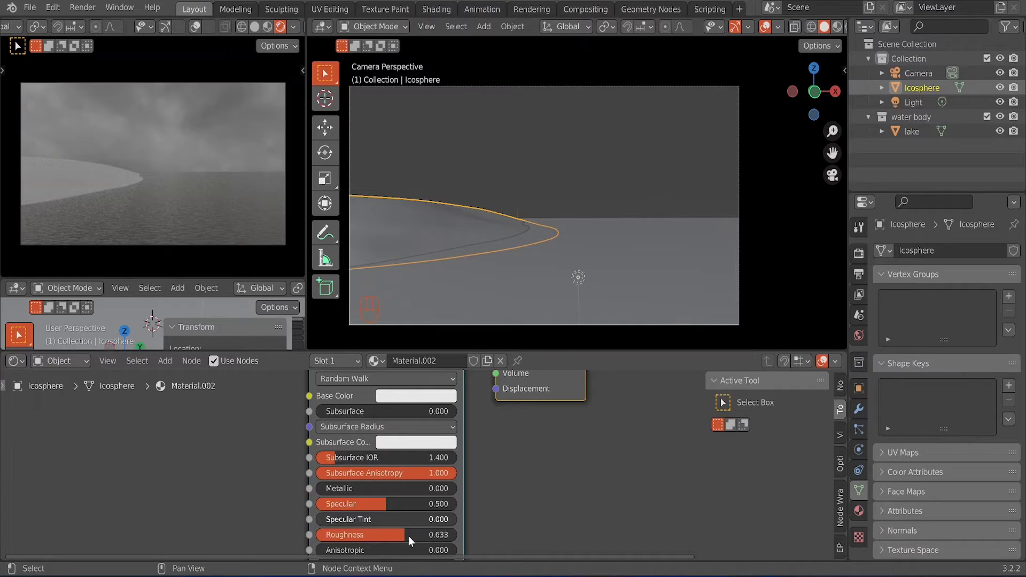
left_click(410, 537)
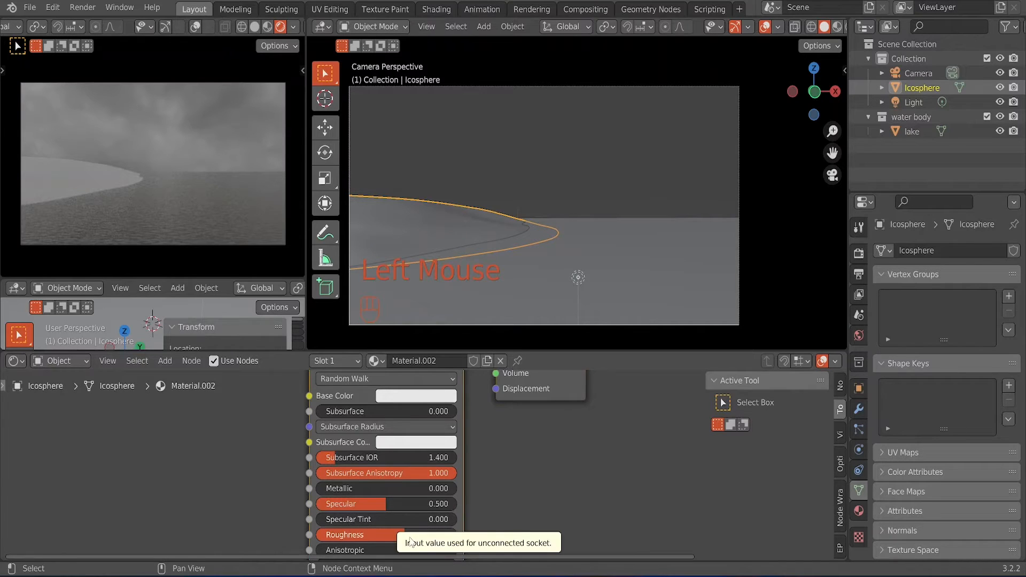
key("Return")
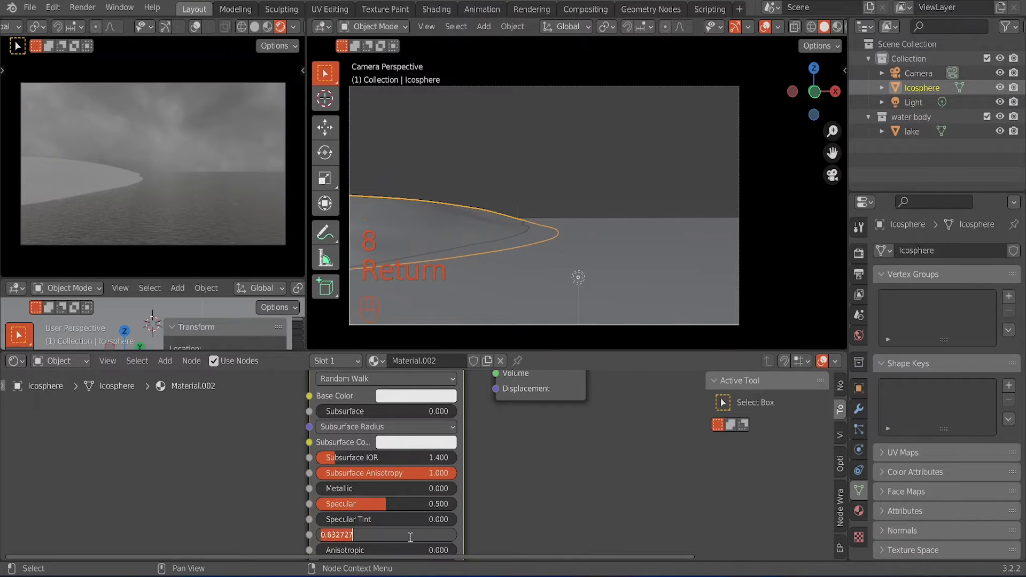
key("BackSpace")
type(".8")
key("Return")
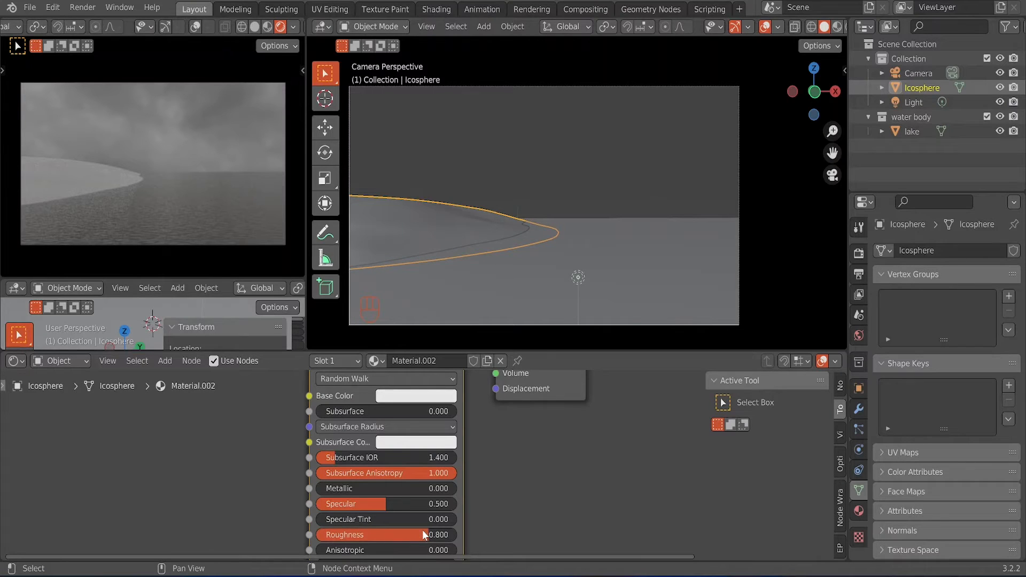
Step: Set the Specular of the hill material's Principled BSDF to 1
left_click(391, 503)
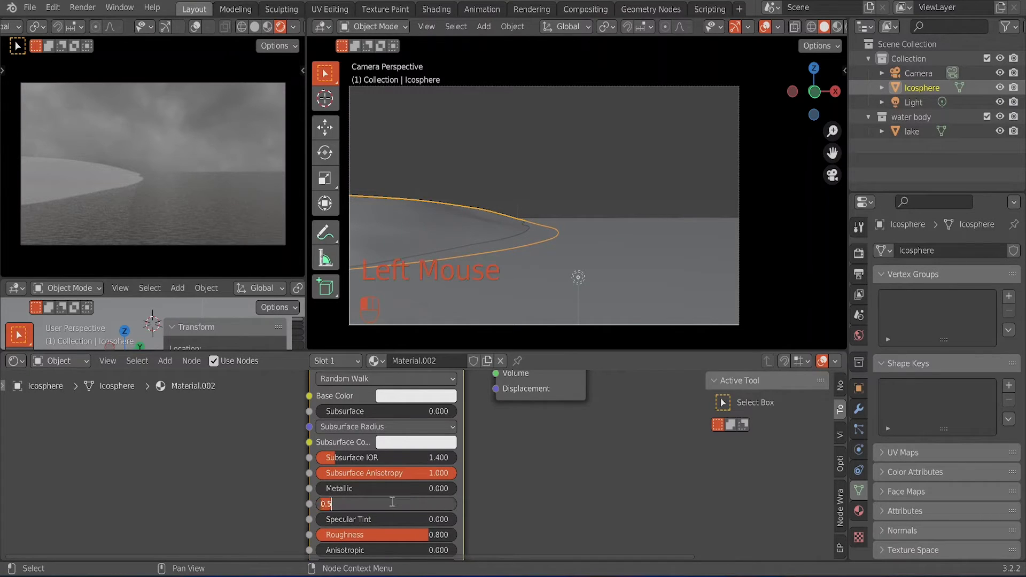
type("1")
key("Return")
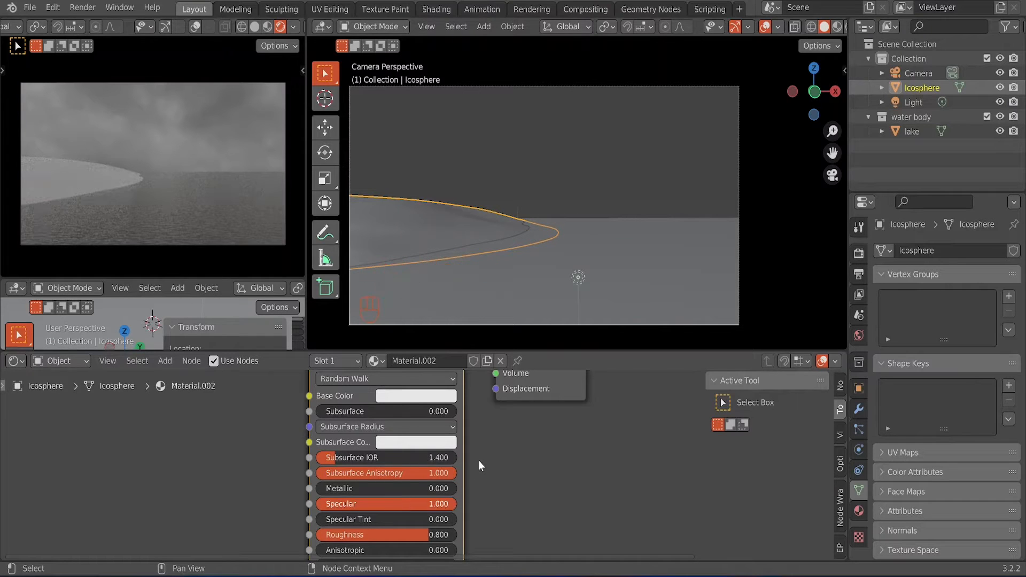
scroll(479, 460, "down", 2)
middle_click_drag(479, 466, 454, 390)
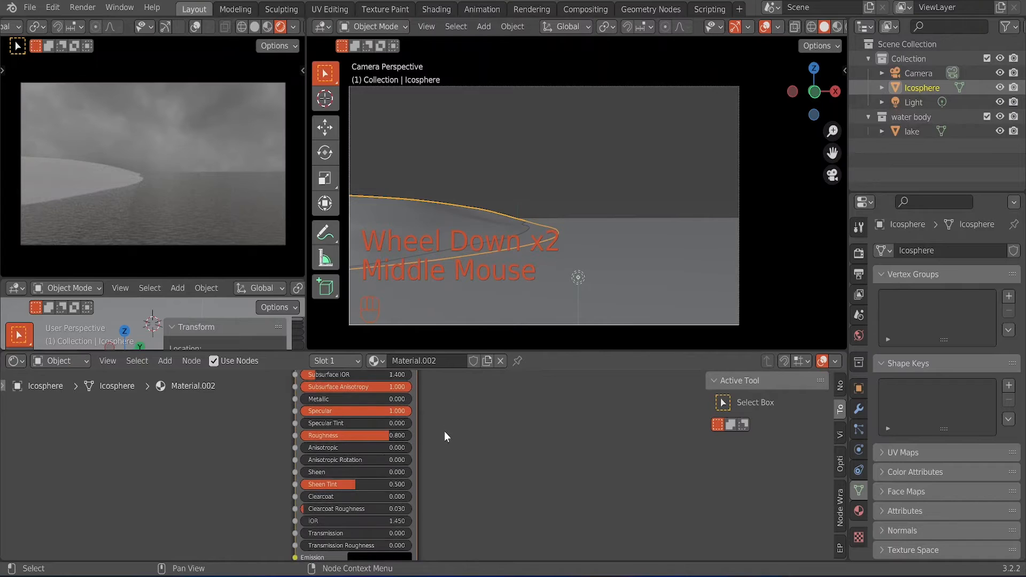
scroll(444, 431, "up", 2)
middle_click_drag(442, 436, 444, 405)
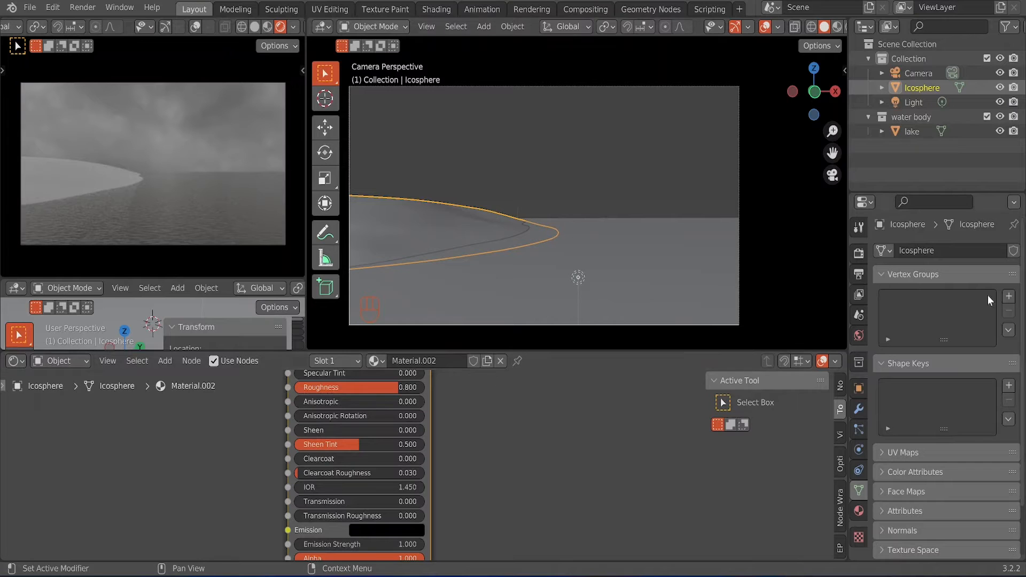
Step: Add a plane mesh to the scene in front of the camera
scroll(557, 257, "down", 3)
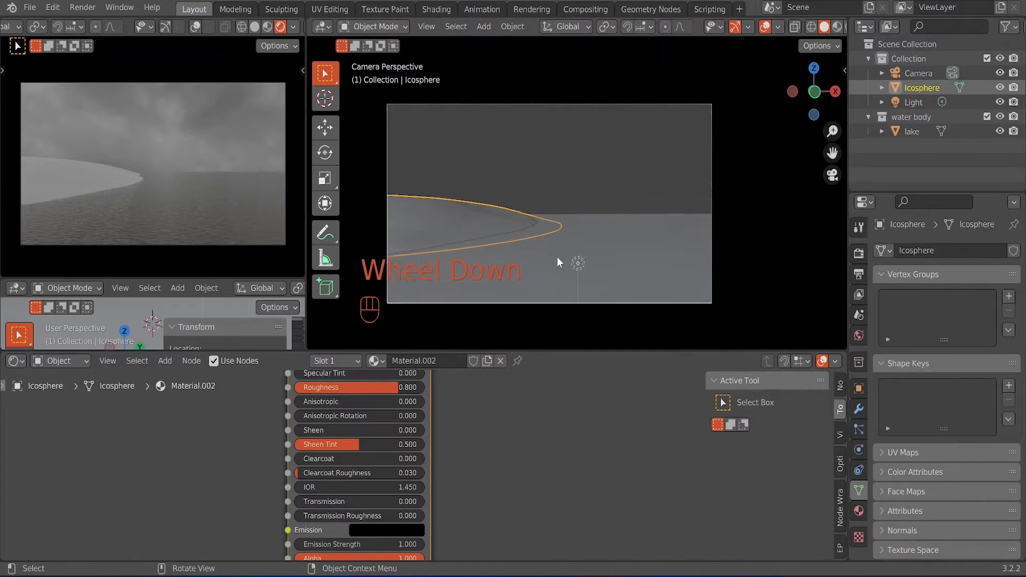
key("shift+a")
mouse_move(557, 257)
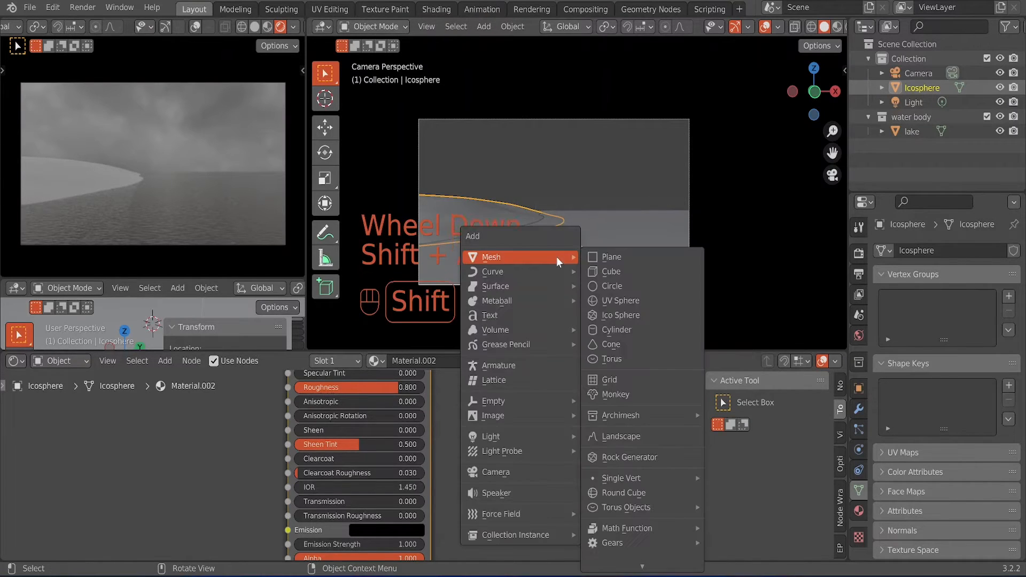
left_click(618, 259)
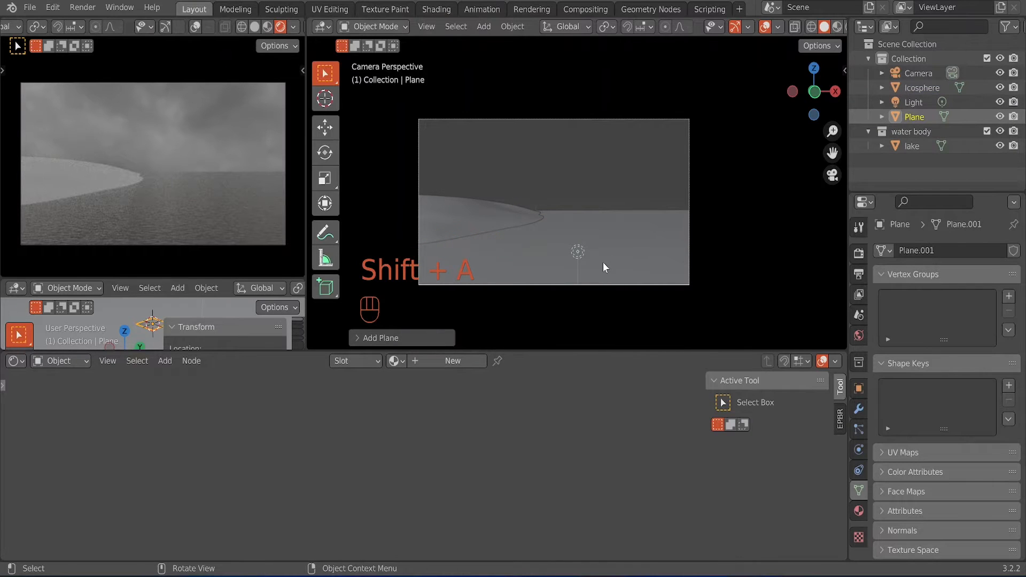
middle_click_drag(599, 262, 592, 268)
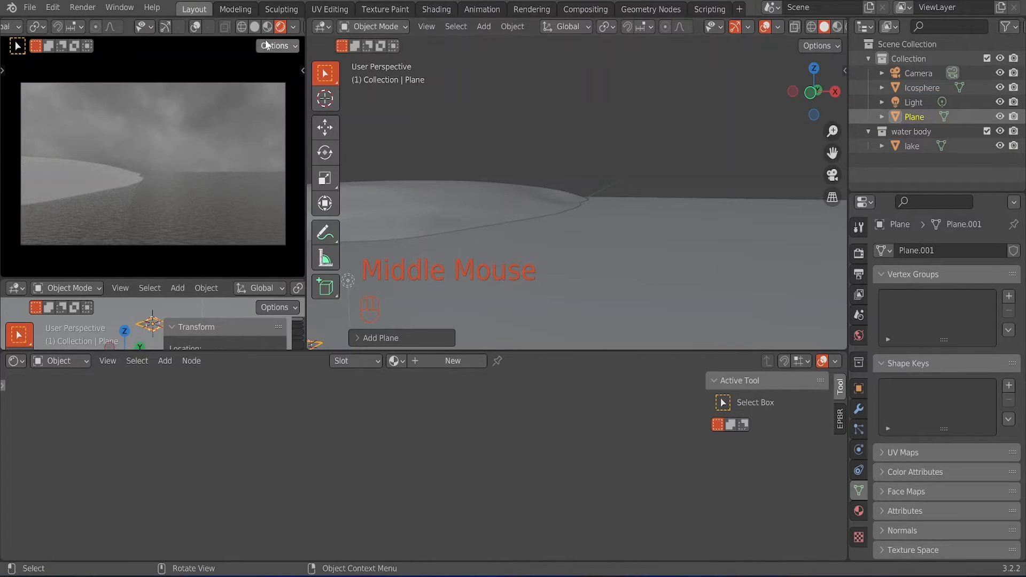
Step: Switch the camera preview viewport to solid shading
left_click(255, 27)
scroll(586, 248, "down", 1)
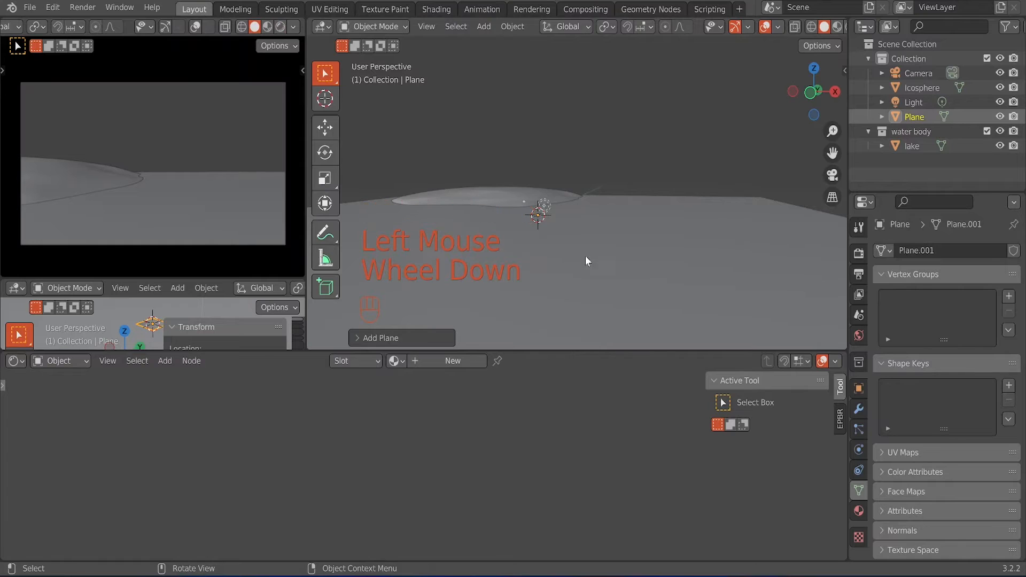
Step: Raise the new plane along the Z axis above the water surface
scroll(585, 256, "up", 3)
middle_click_drag(481, 293, 657, 279, "shift")
key("g")
key("z")
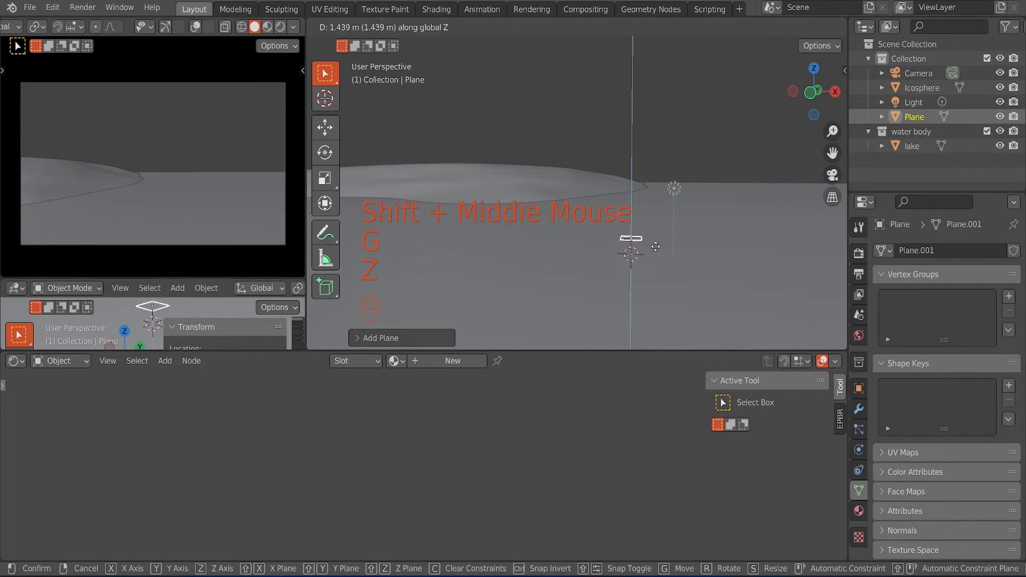
left_click(768, 145)
Step: Scale the plane up uniformly by a factor of about 6 in front orthographic view
left_click(811, 93)
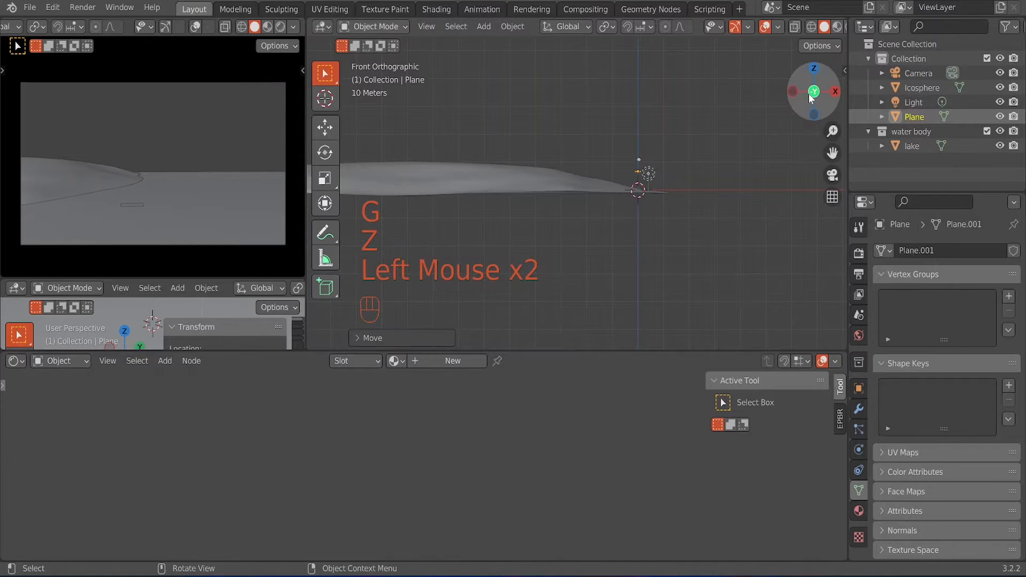
scroll(726, 181, "up", 4)
middle_click_drag(726, 181, 602, 234, "shift")
scroll(662, 212, "up", 2)
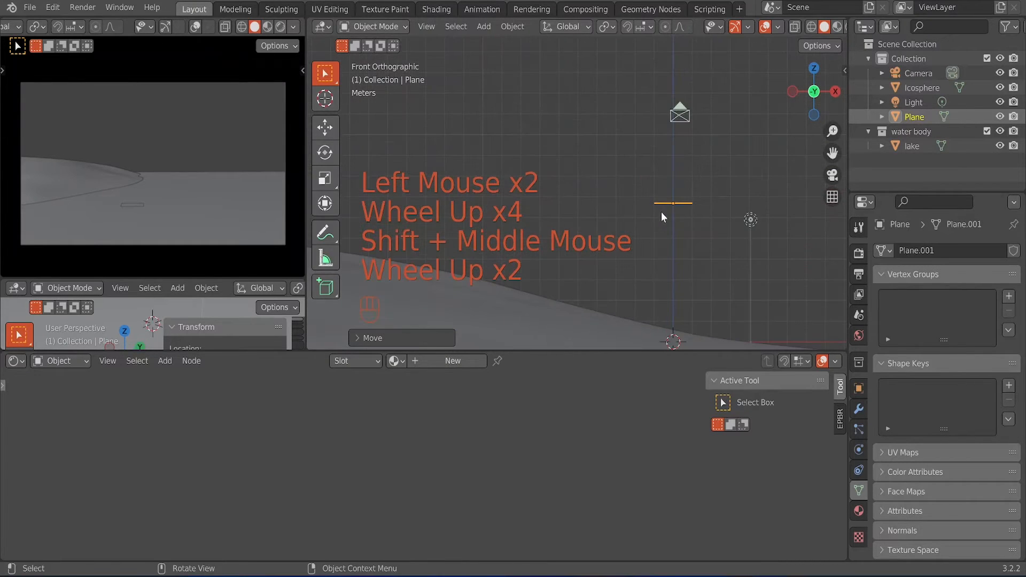
key("r")
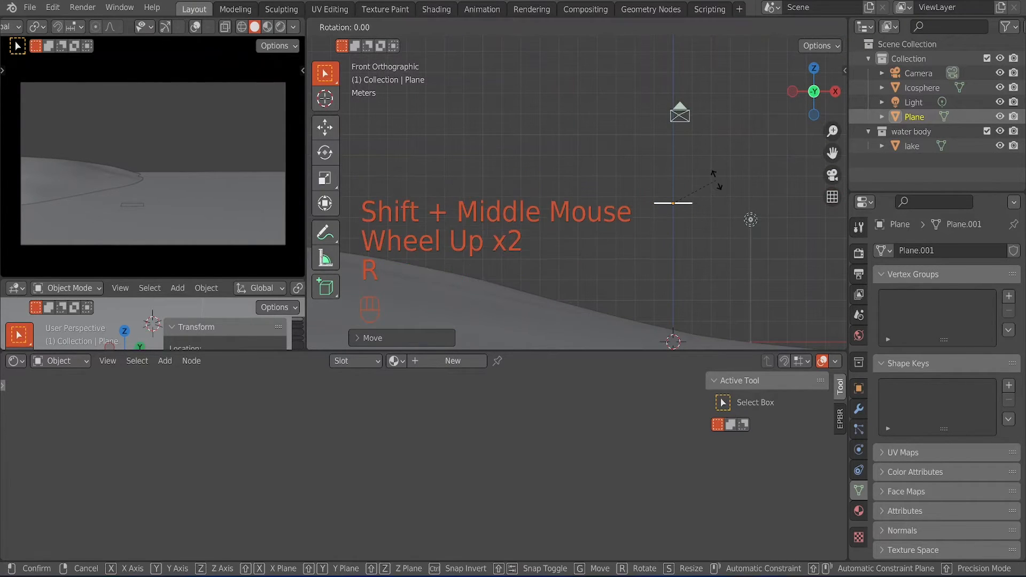
right_click(707, 211)
key("s")
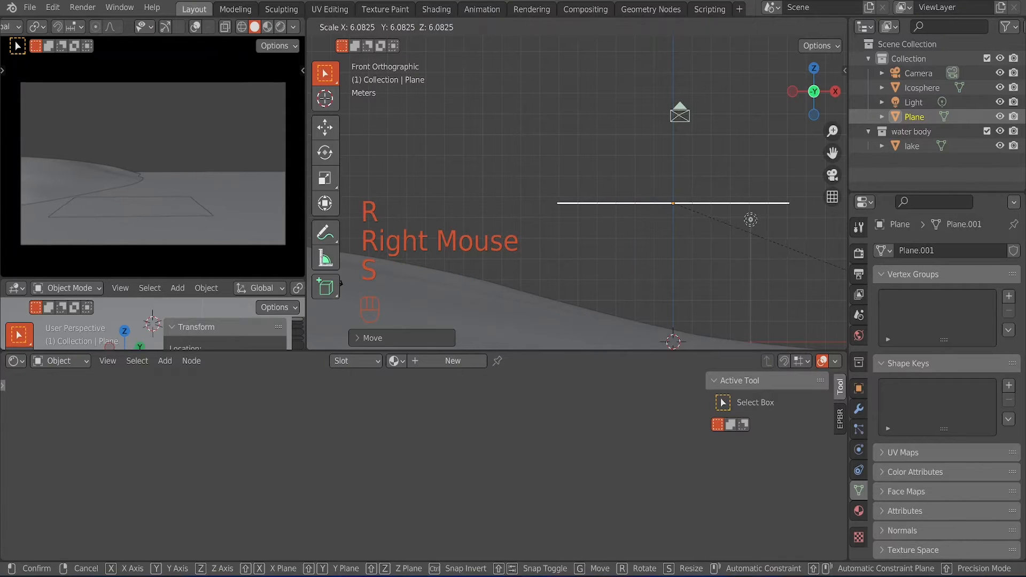
left_click(344, 299)
Step: Rotate the plane 90° in front view so that it stands upright
key("r")
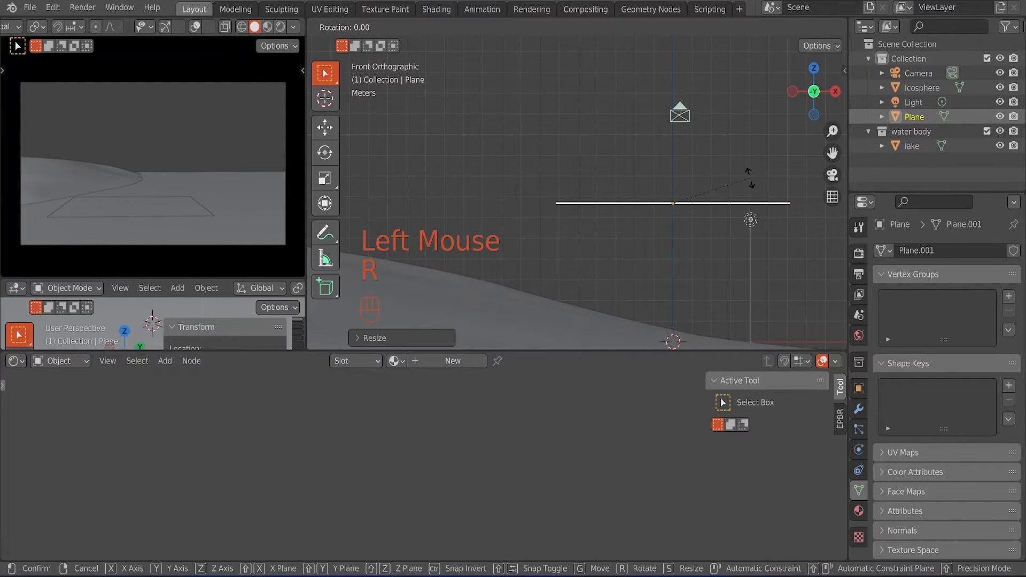
key("9")
key("0")
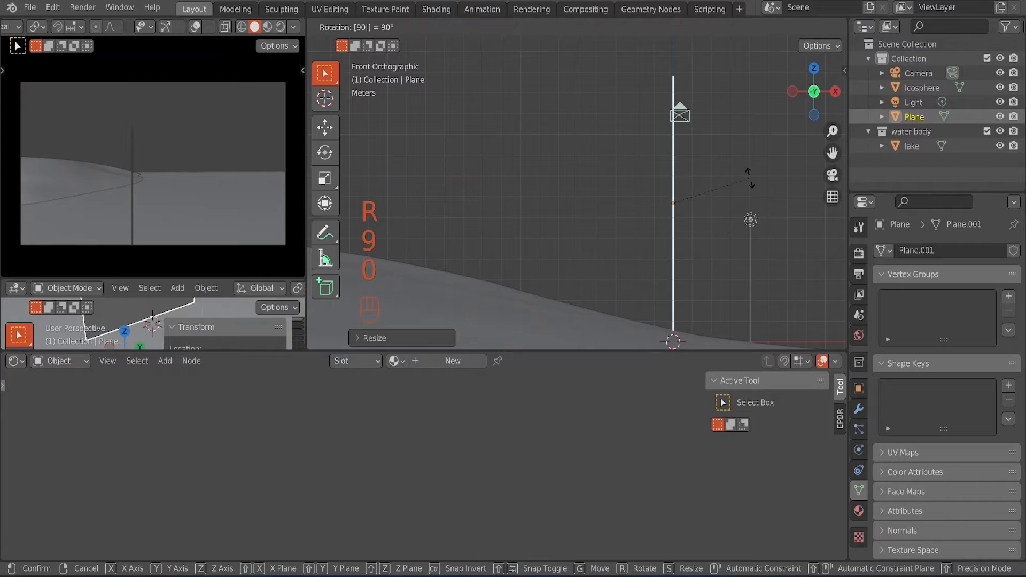
key("Return")
Step: Turn the upright plane about the Z axis so that its face points towards the camera
scroll(689, 206, "down", 2)
middle_click_drag(717, 222, 681, 241)
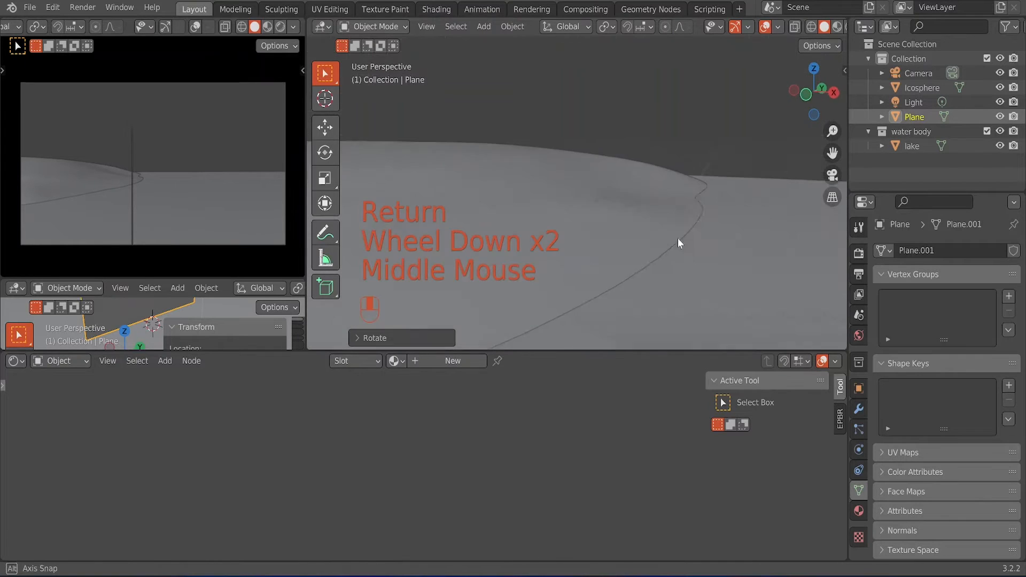
scroll(674, 242, "down", 3)
scroll(588, 269, "down", 2)
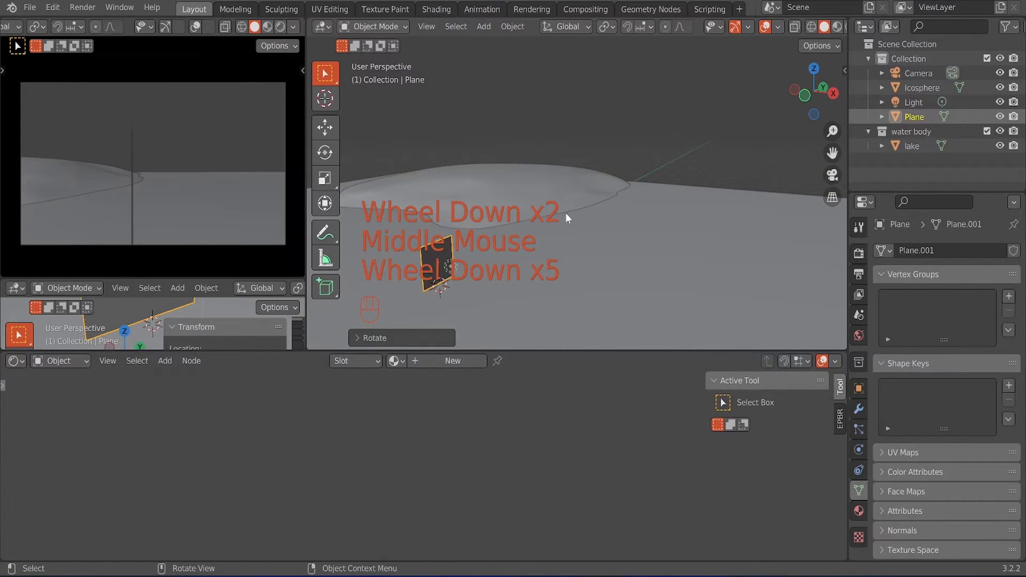
key("r")
key("z")
left_click(568, 301)
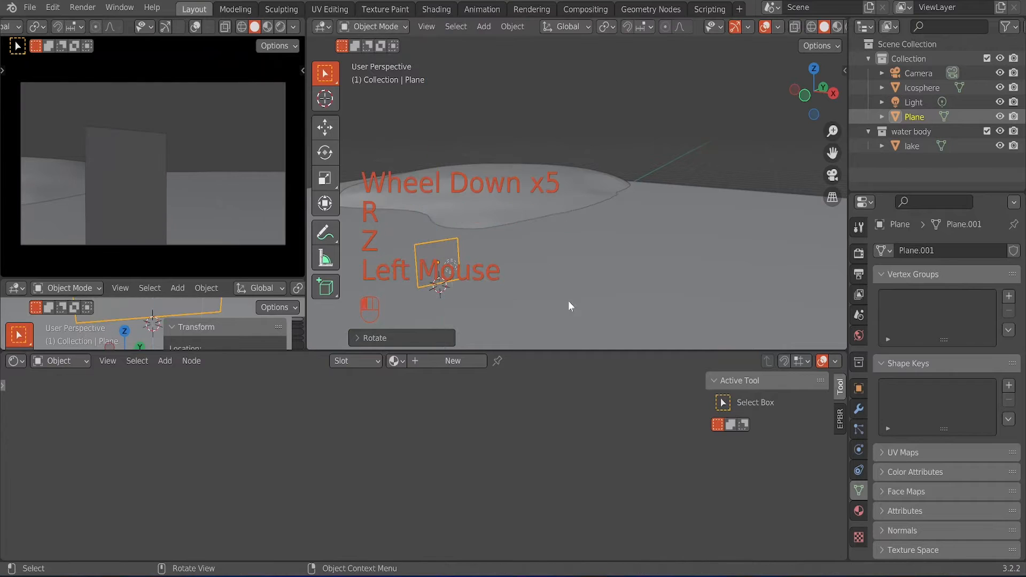
Step: Add a particle system of type Hair to the hill
scroll(522, 203, "down", 2)
left_click(531, 186)
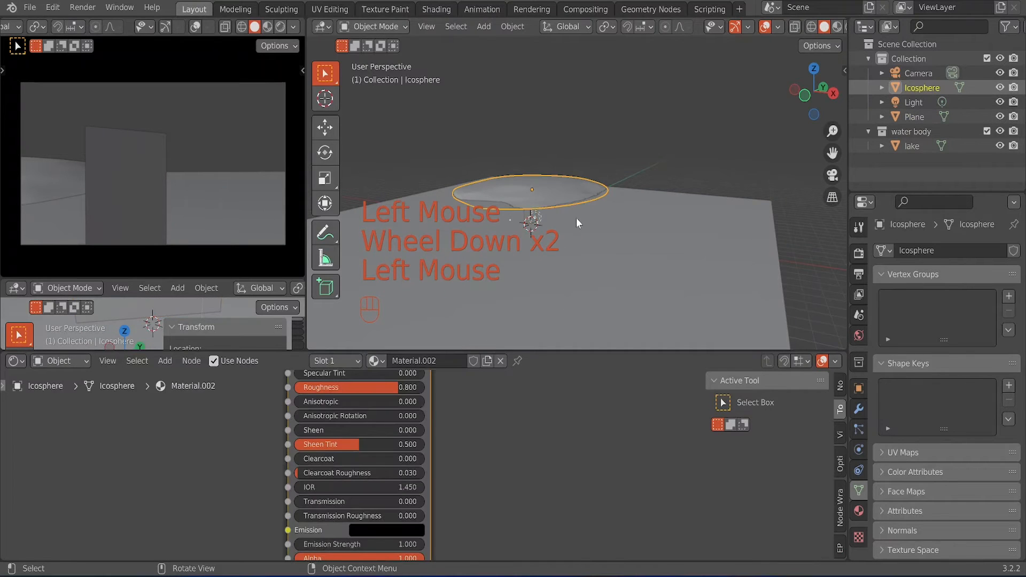
scroll(576, 219, "up", 4)
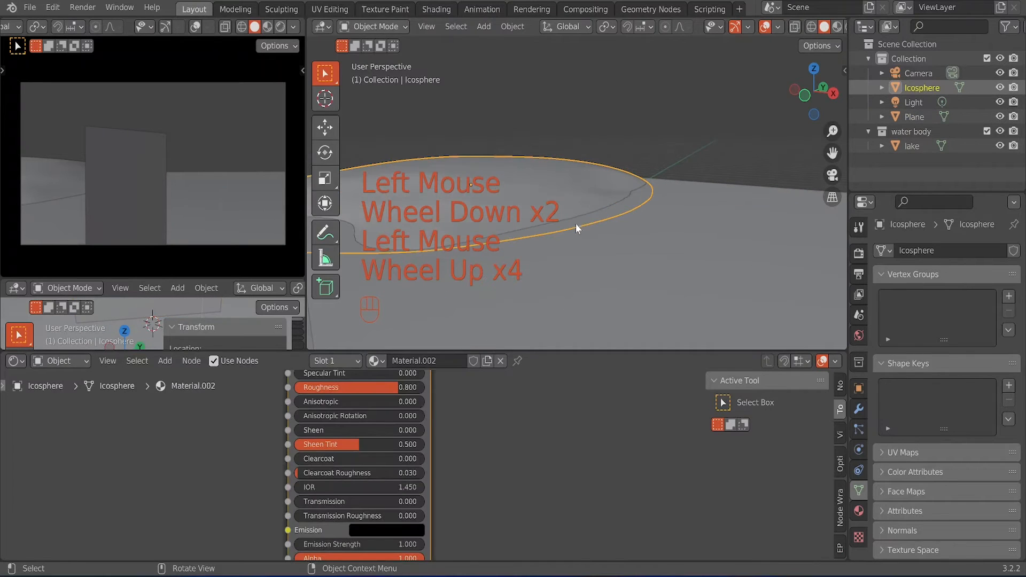
left_click(861, 431)
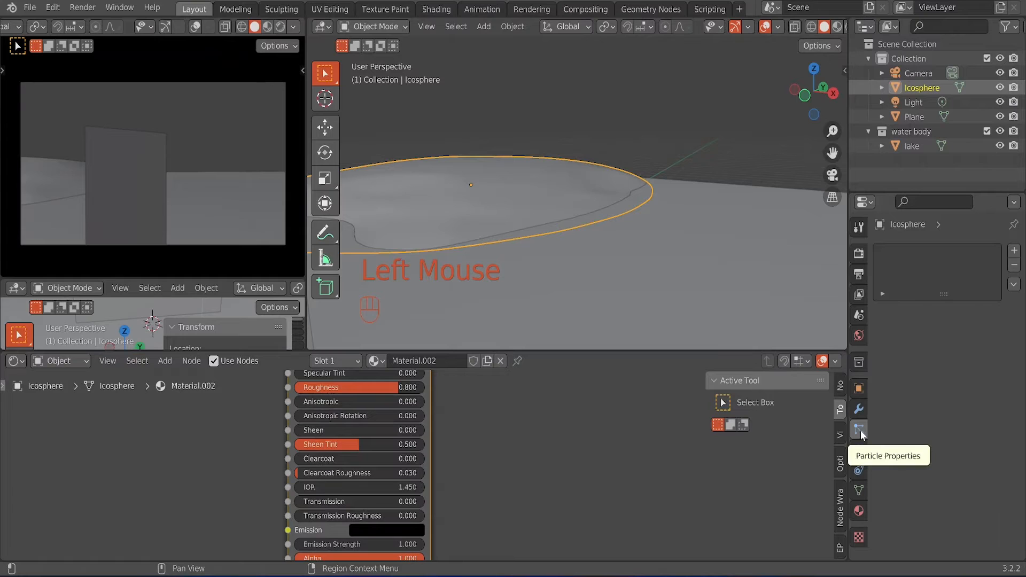
left_click(1016, 251)
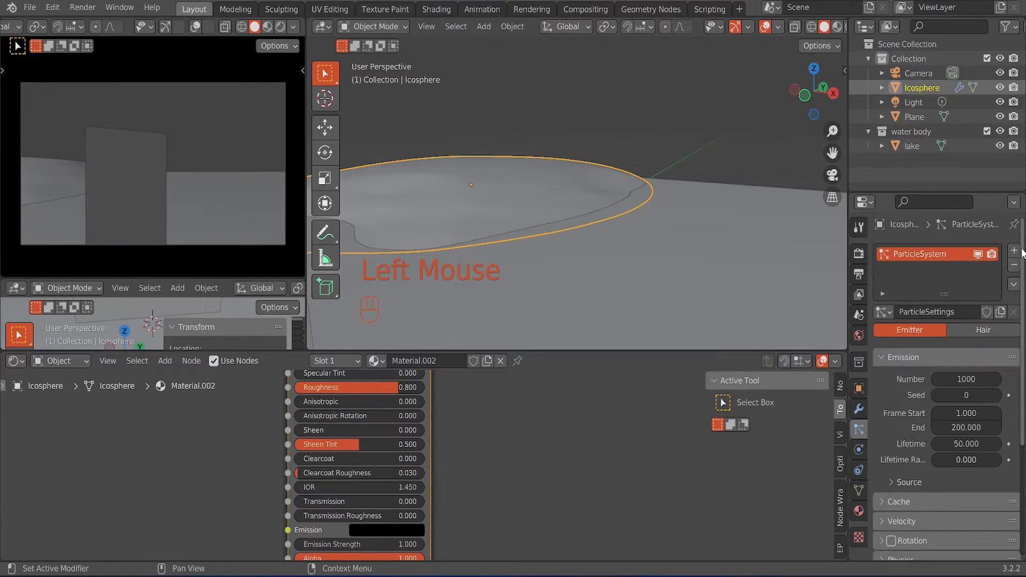
left_click(957, 329)
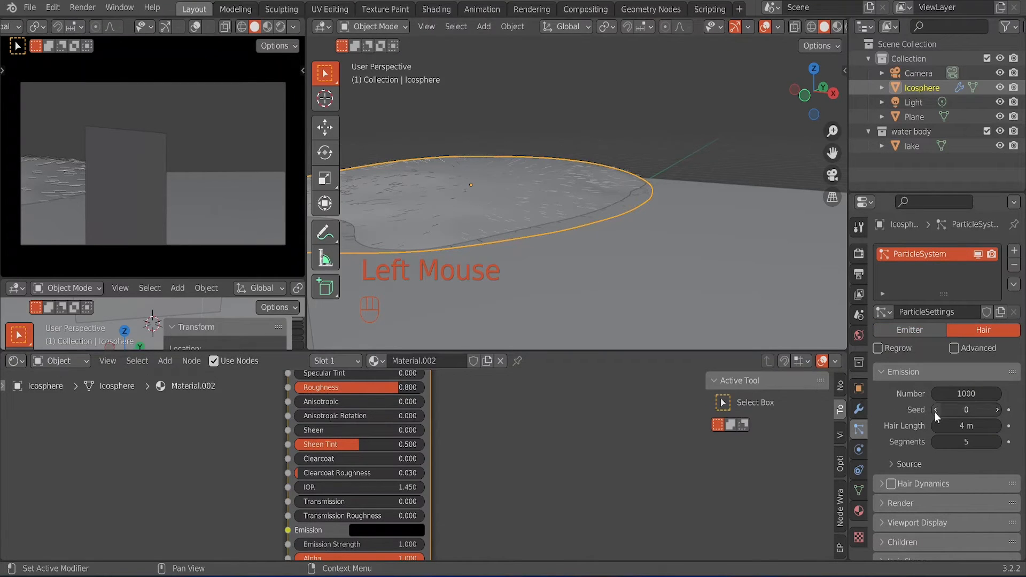
scroll(902, 415, "down", 2)
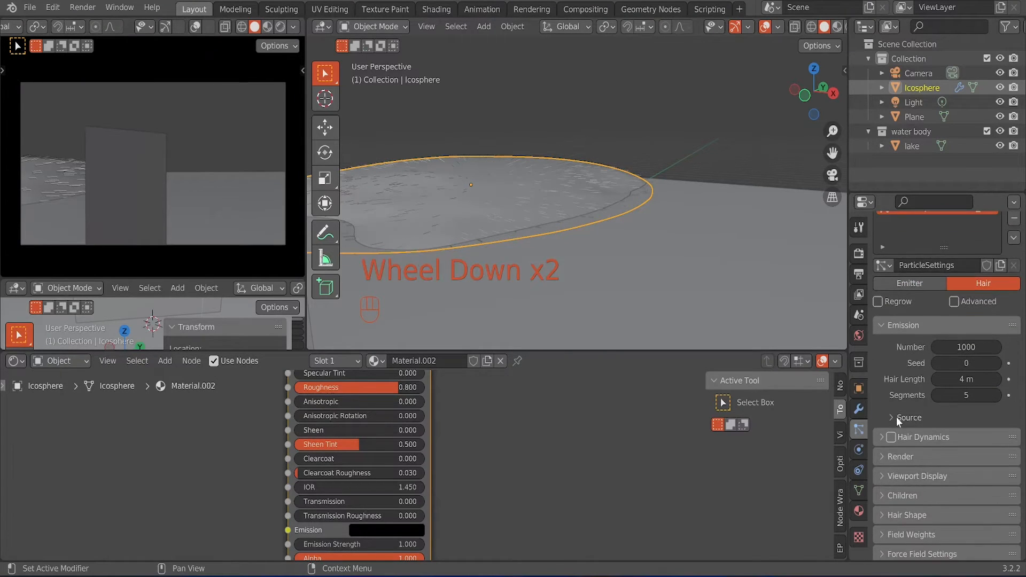
scroll(890, 435, "down", 1)
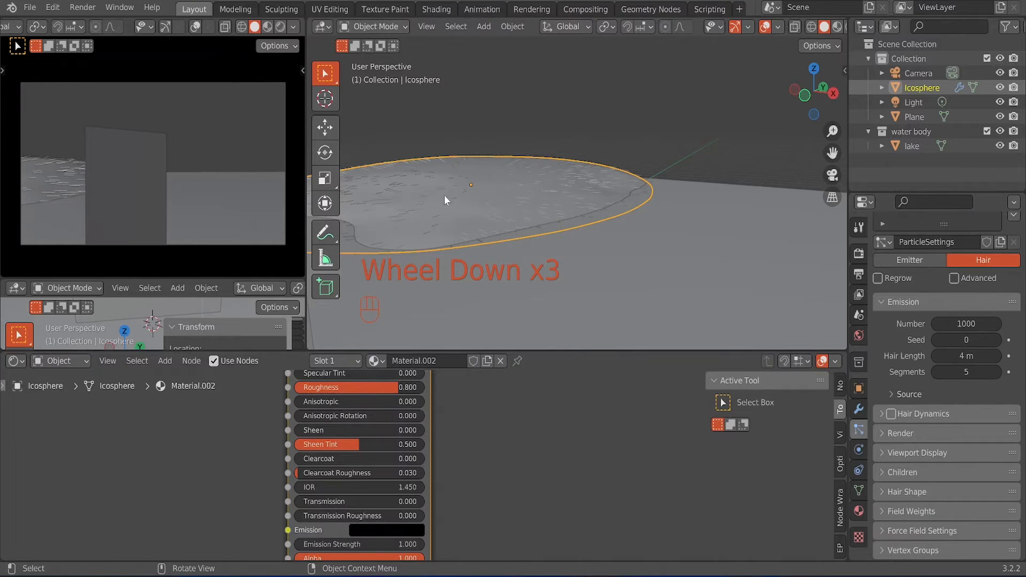
Step: Delete the upright plane standing in front of the camera
middle_click_drag(445, 194, 601, 223)
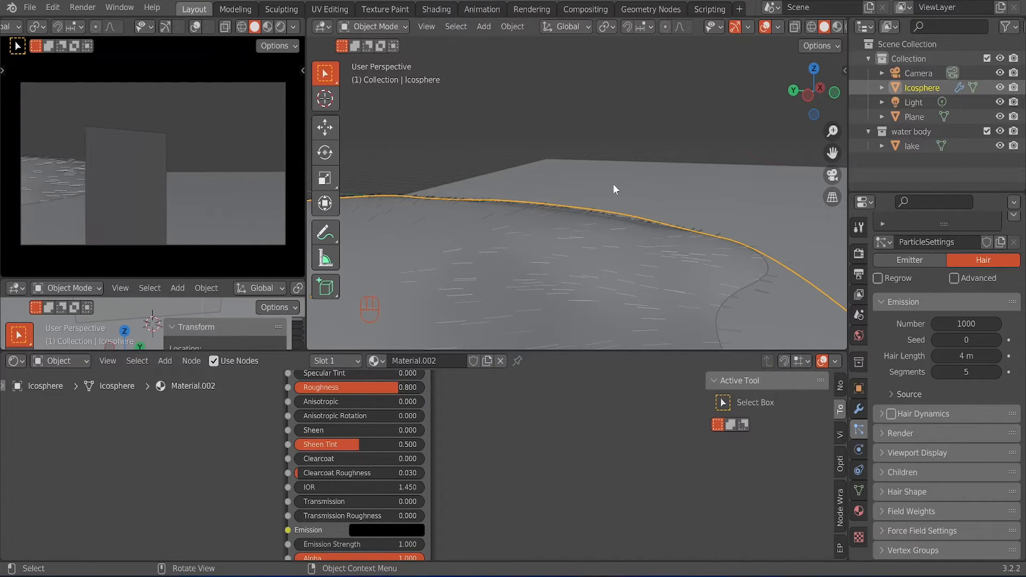
scroll(614, 185, "down", 5)
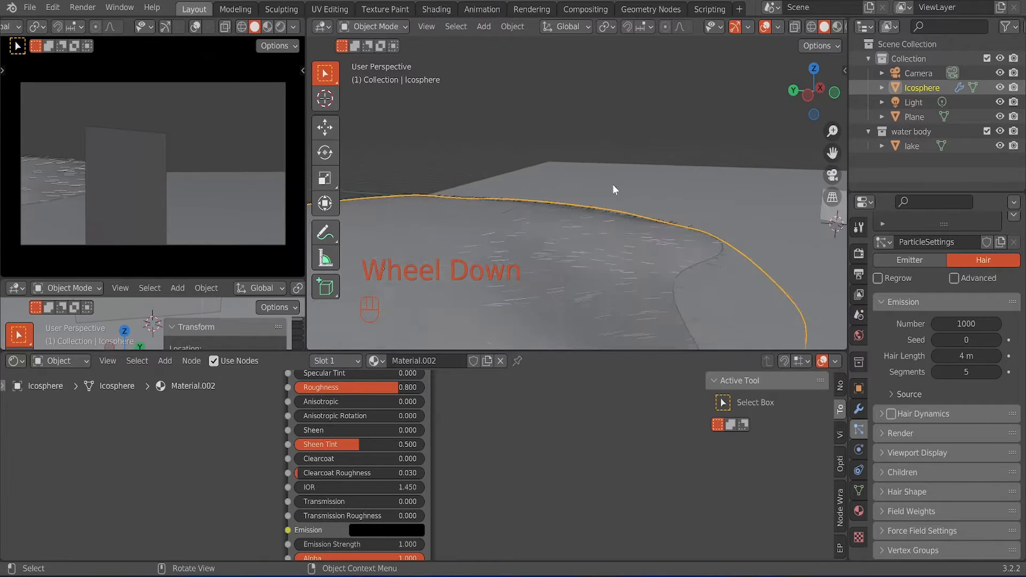
middle_click_drag(635, 190, 683, 251)
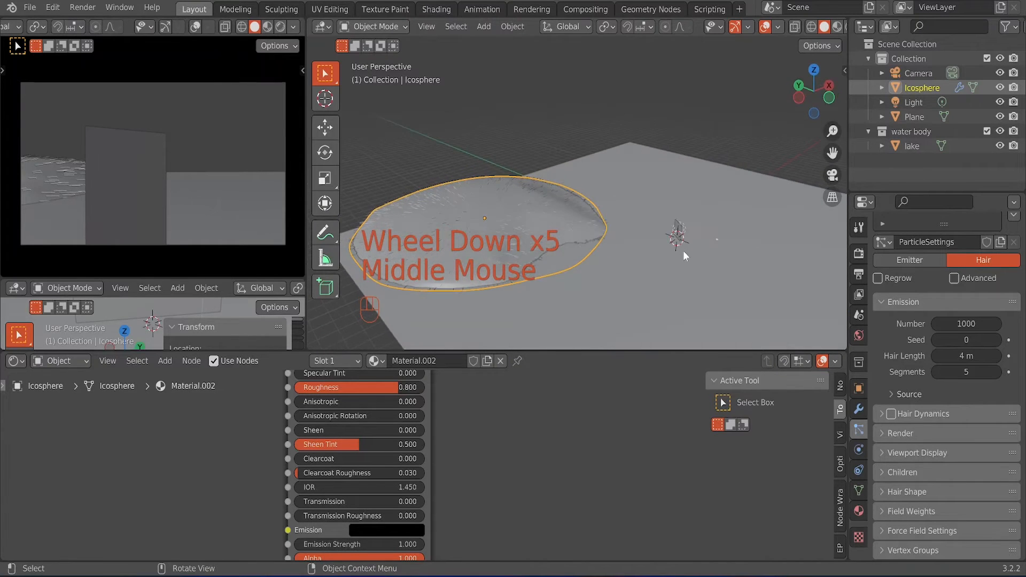
scroll(734, 284, "up", 3)
middle_click_drag(733, 285, 686, 264)
scroll(721, 251, "up", 2)
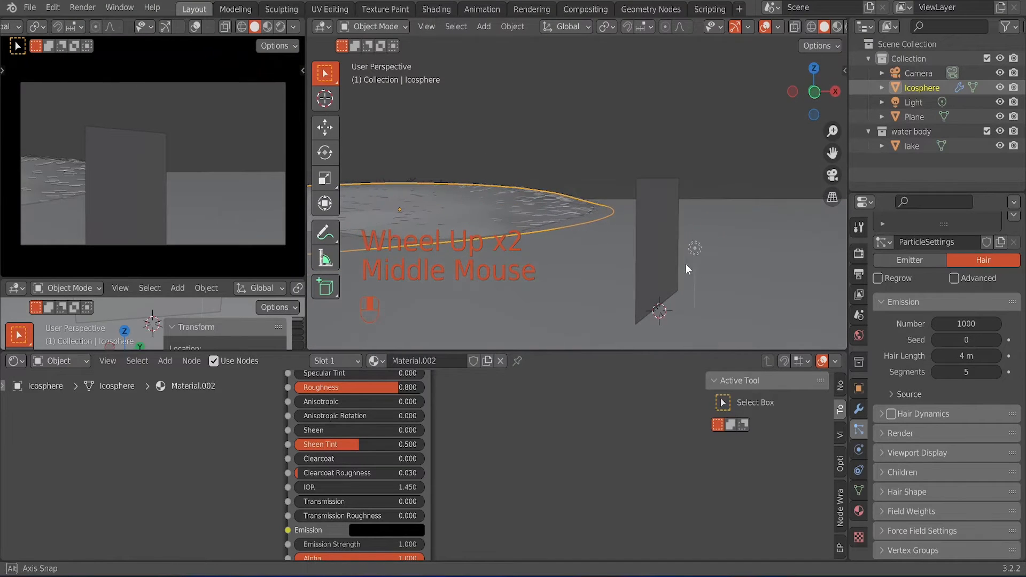
left_click(662, 220)
key("x")
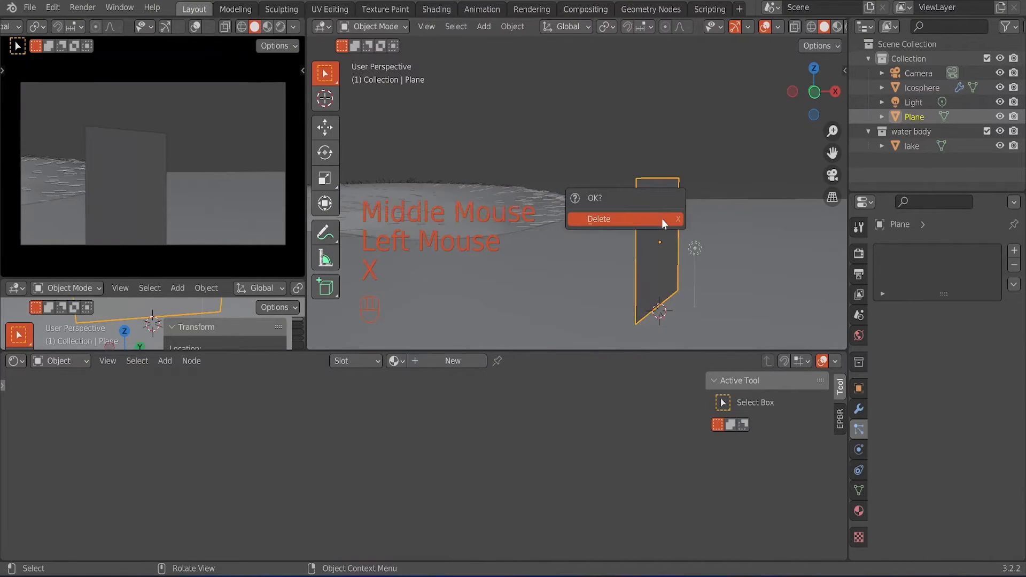
left_click(662, 219)
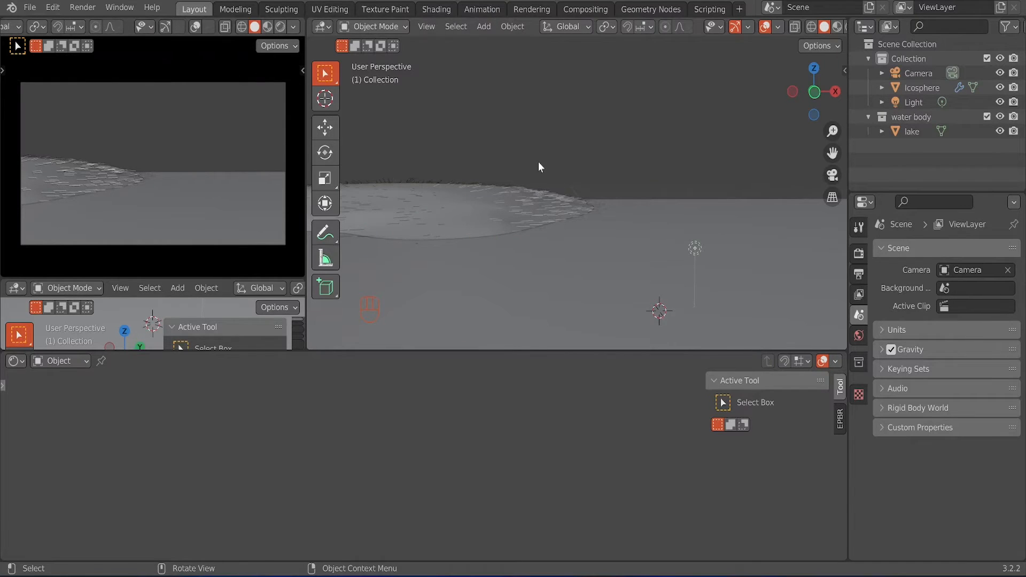
Step: Save the scene file
key("ctrl+s")
left_click(30, 8)
left_click(30, 7)
mouse_move(101, 203)
Step: Search the add-ons in the preferences for "images"
left_click(52, 7)
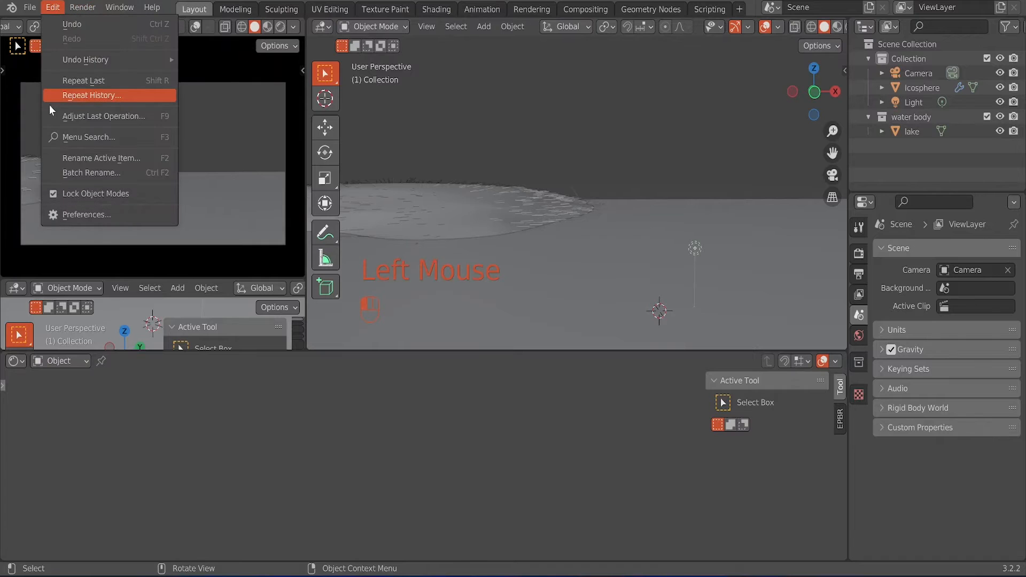
left_click(66, 216)
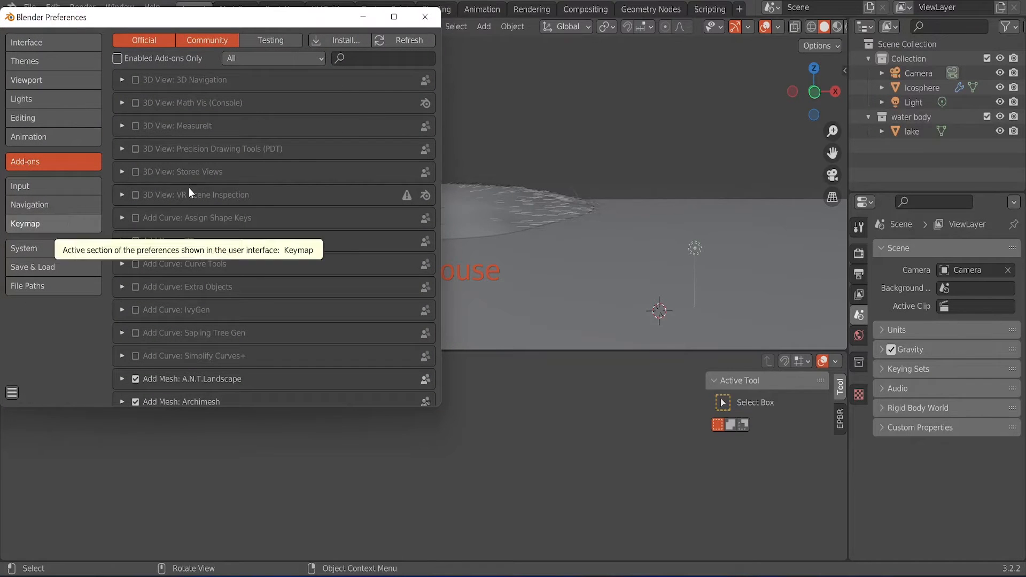
left_click(370, 58)
type("images")
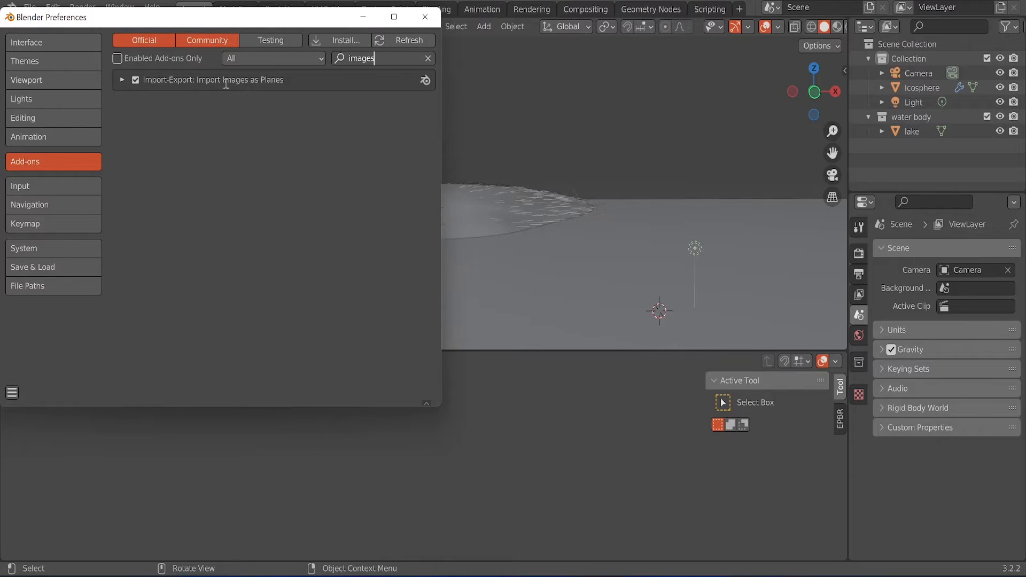
Step: Close the preferences and import redwood-tree-1480228_1920.png from the Trees folder as an image plane
left_click(426, 16)
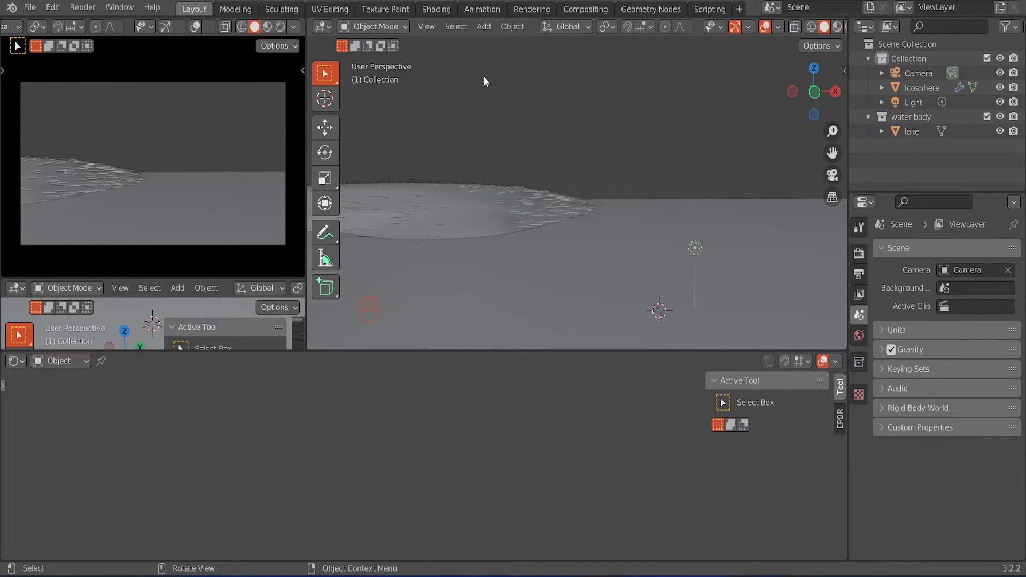
left_click(30, 8)
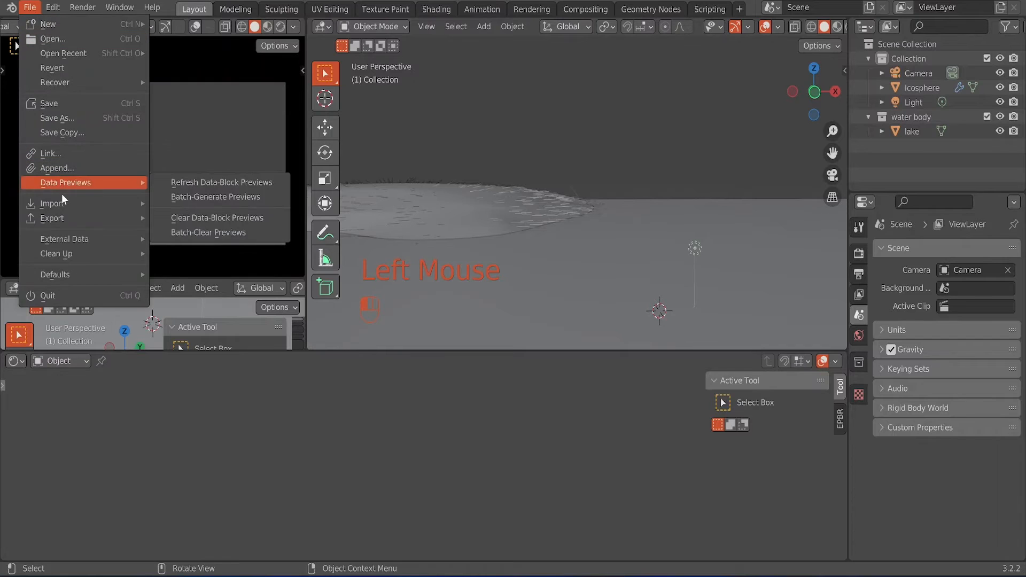
mouse_move(62, 205)
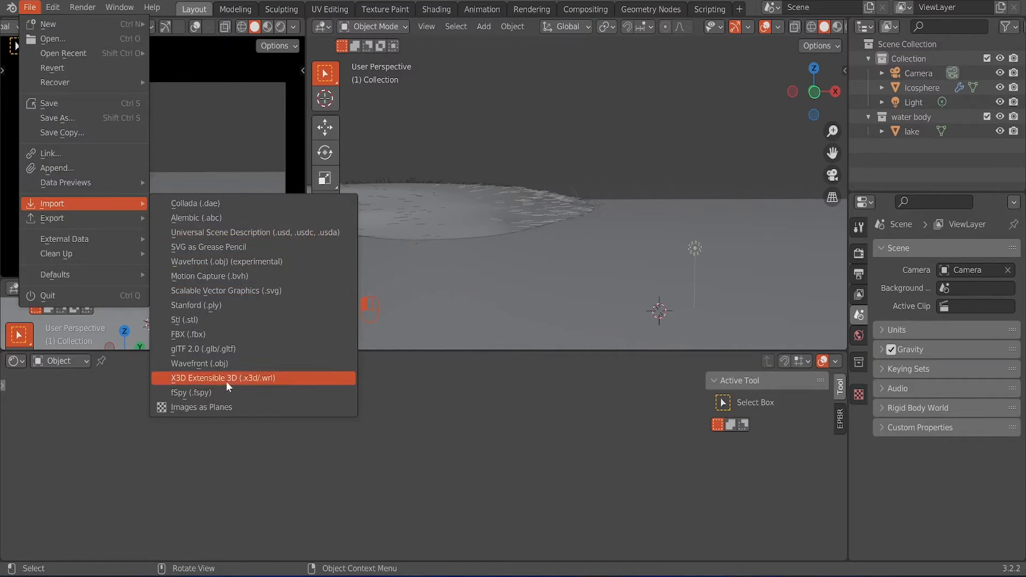
left_click(220, 410)
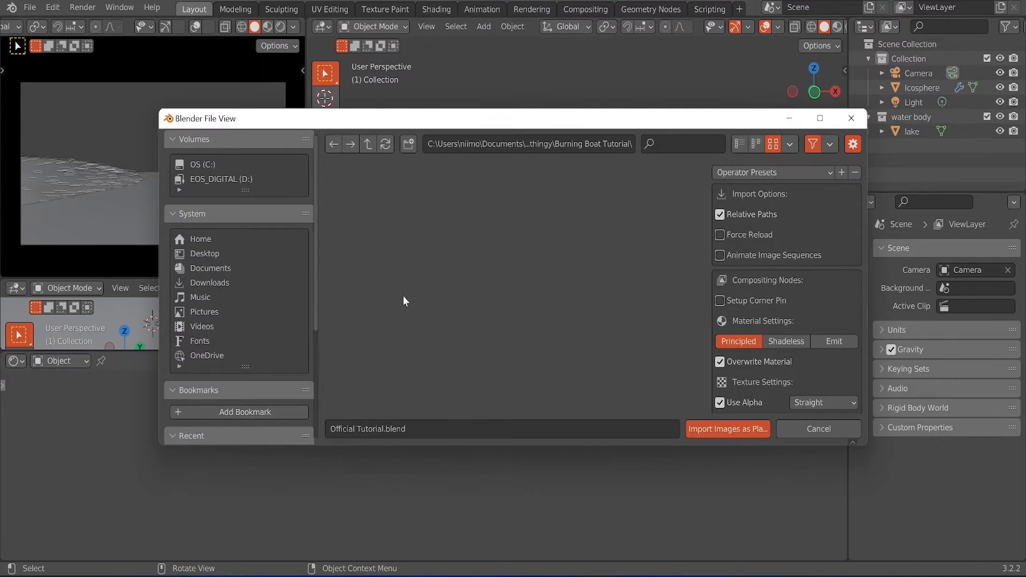
scroll(225, 318, "down", 4)
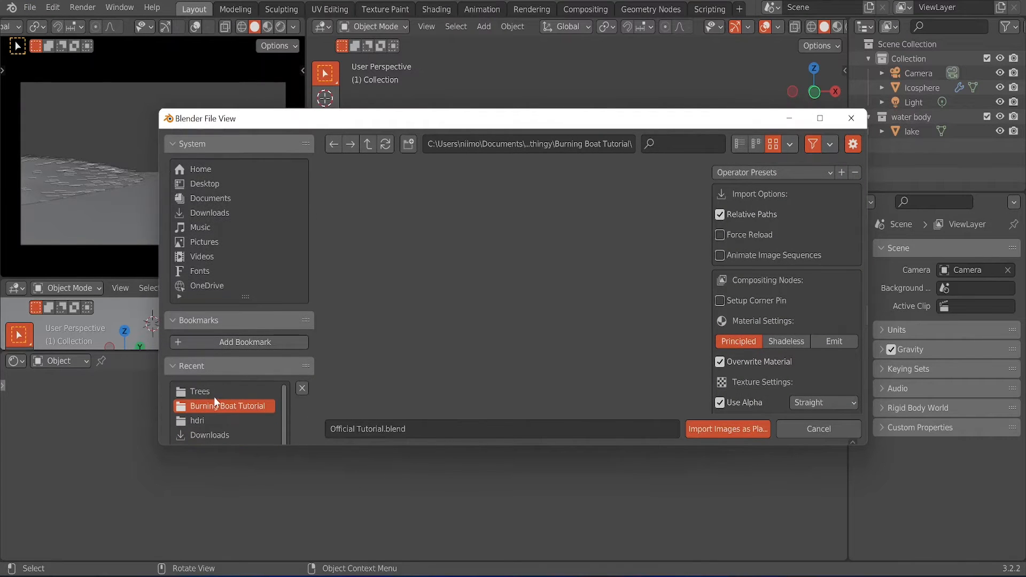
left_click(213, 392)
left_click(404, 238)
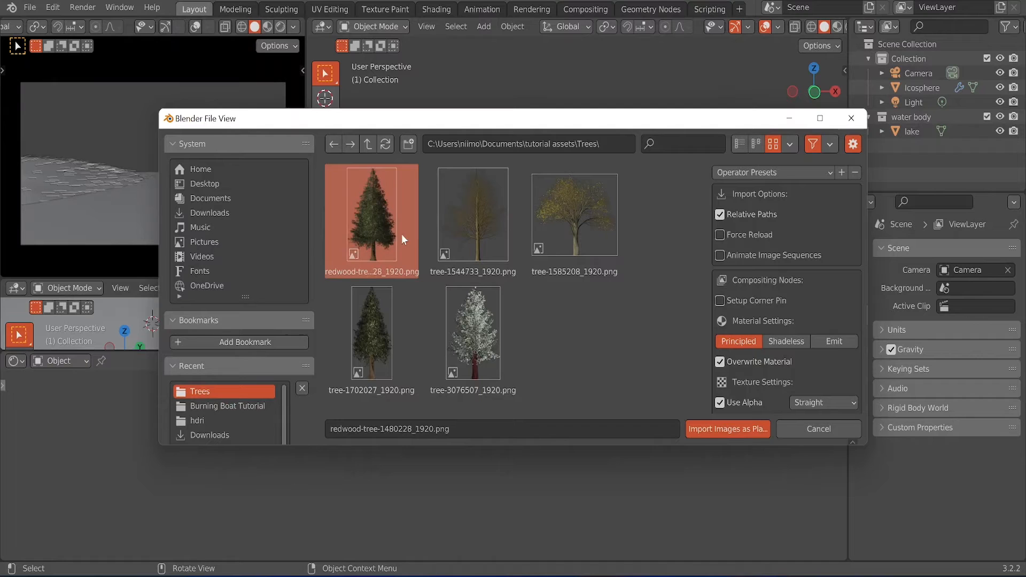
left_click(719, 431)
Step: Raise the redwood tree plane about 16 m along the global Z axis and scale it by 10
scroll(573, 285, "down", 2)
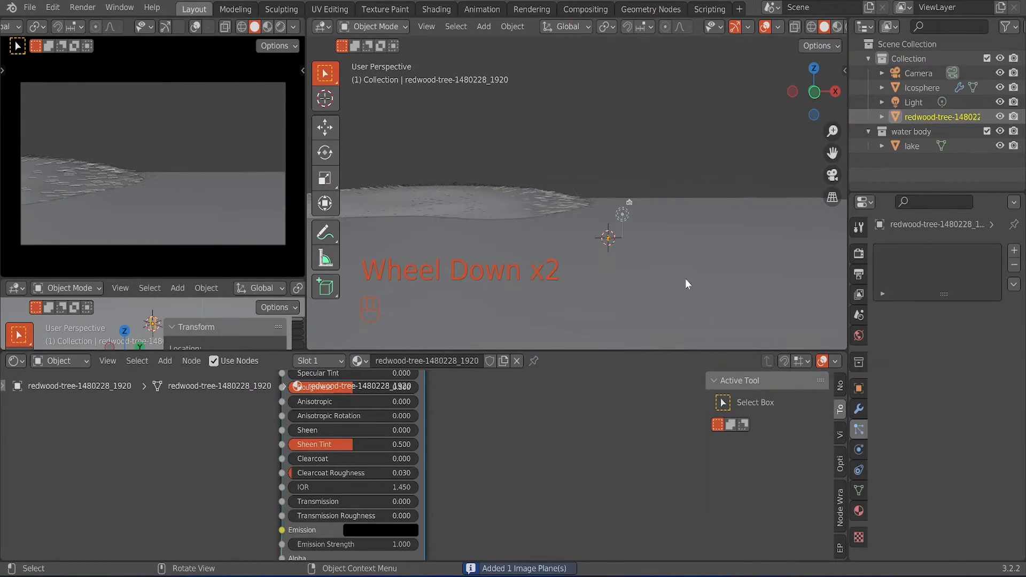
scroll(685, 279, "up", 1)
key("g")
key("z")
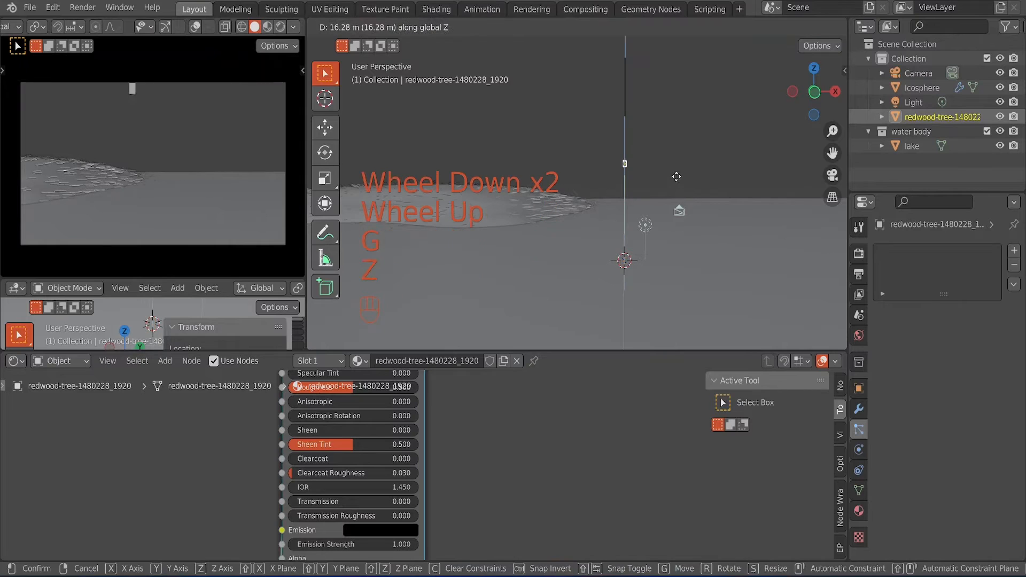
left_click(676, 177)
key("s")
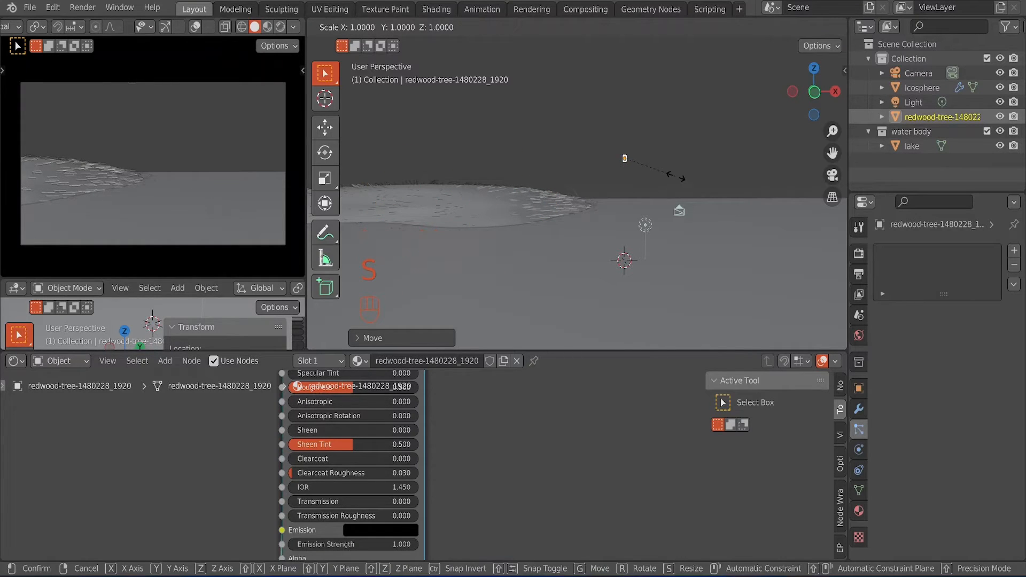
type("10")
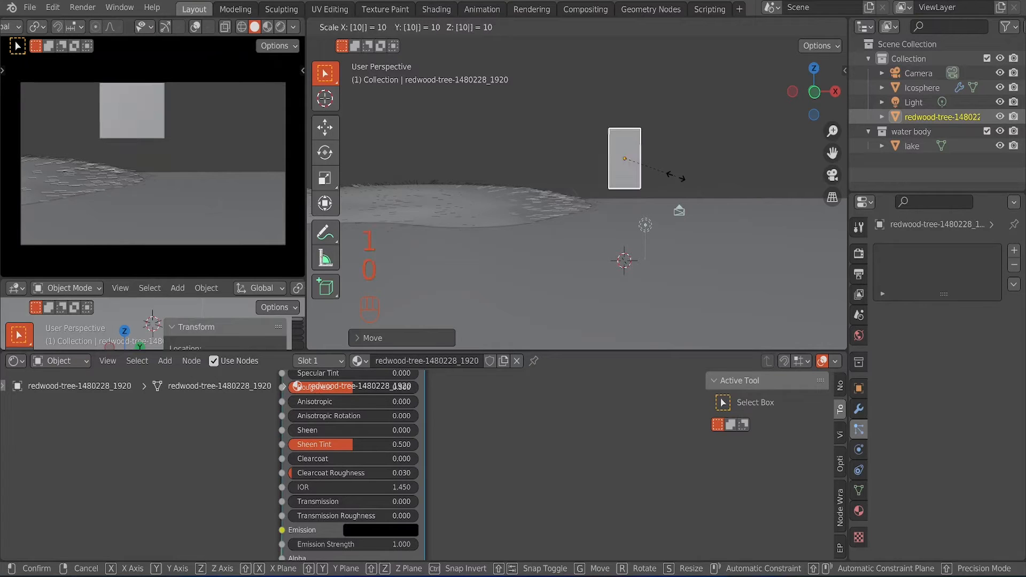
left_click(676, 177)
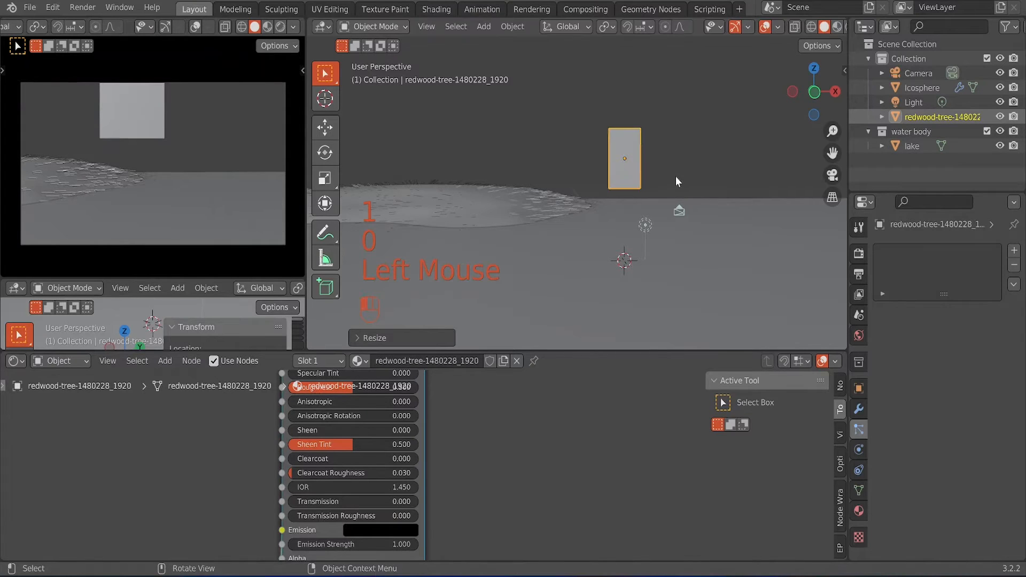
Step: Set the solid shading colour to Texture in the camera view and main viewport, enabling cavity and depth of field in the latter
left_click(293, 26)
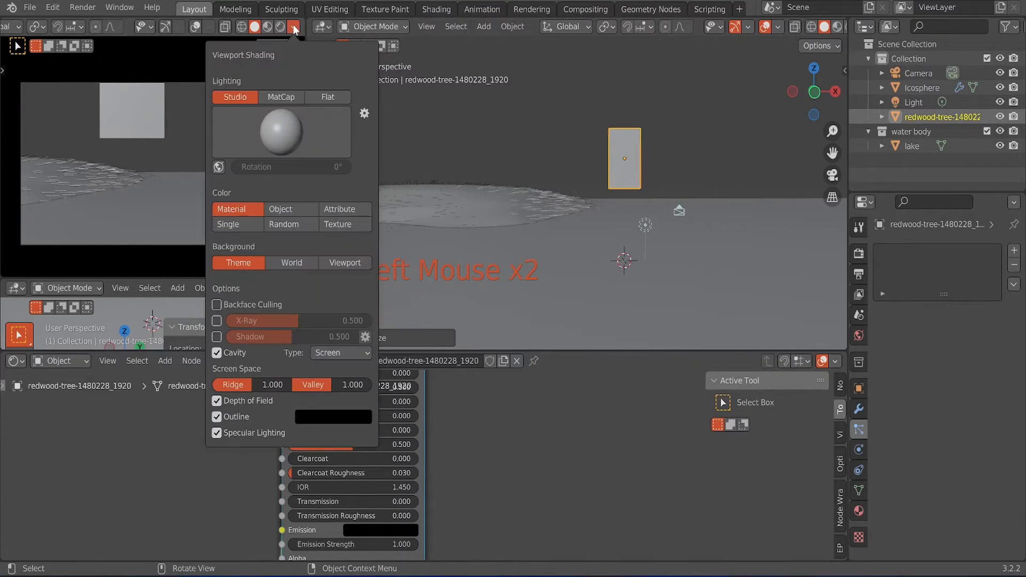
left_click(342, 226)
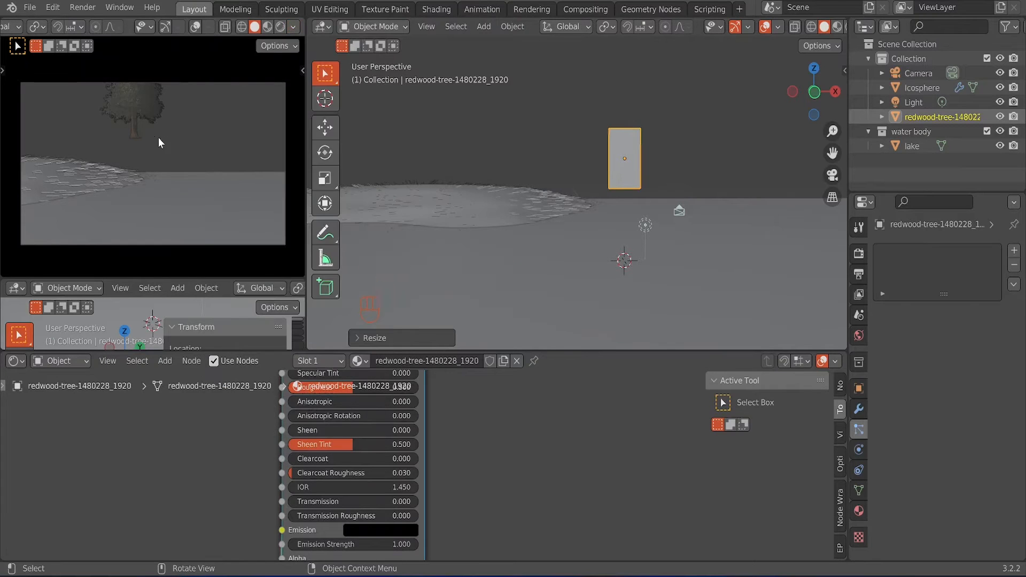
scroll(815, 25, "down", 4)
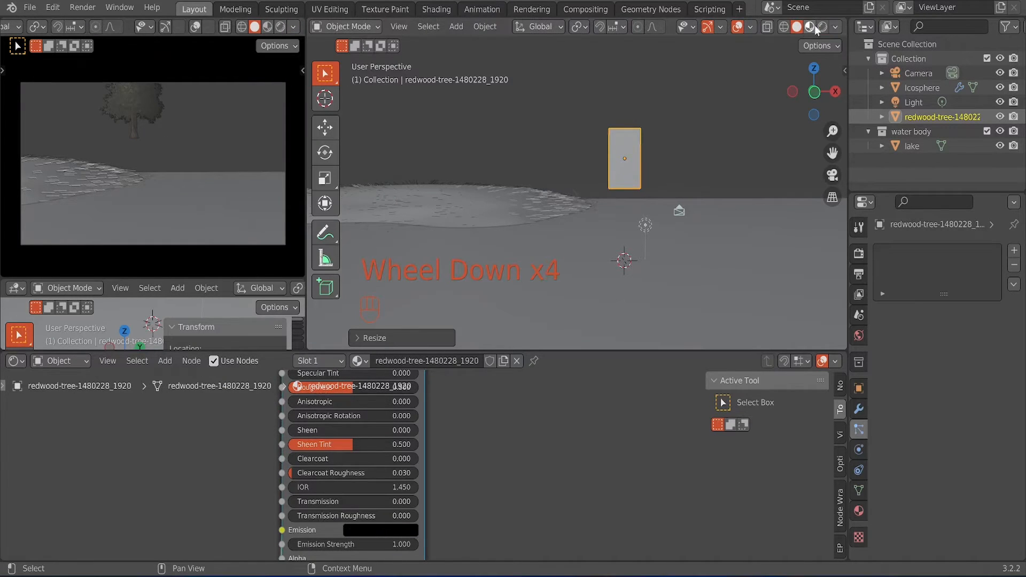
left_click(835, 26)
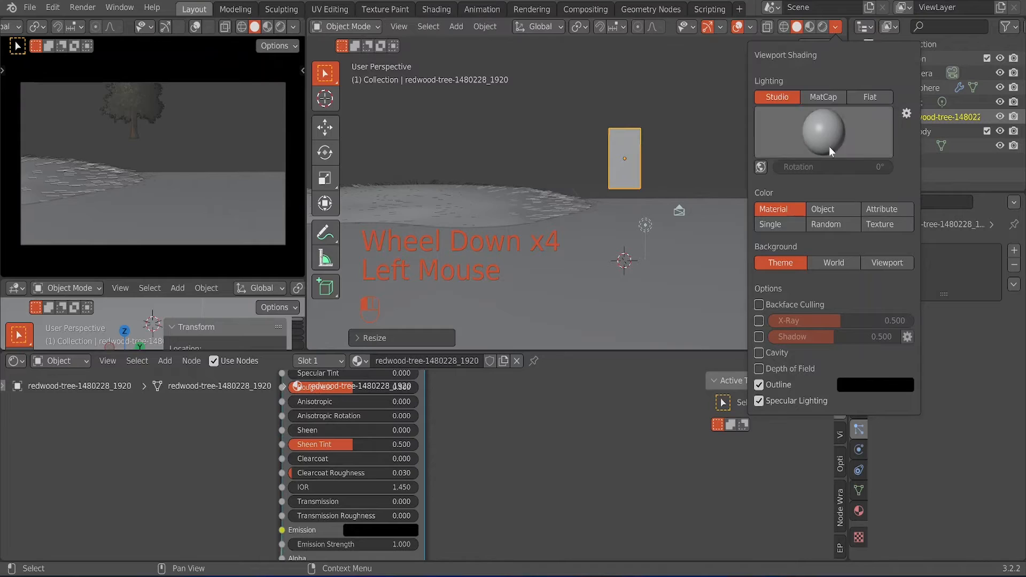
left_click(759, 352)
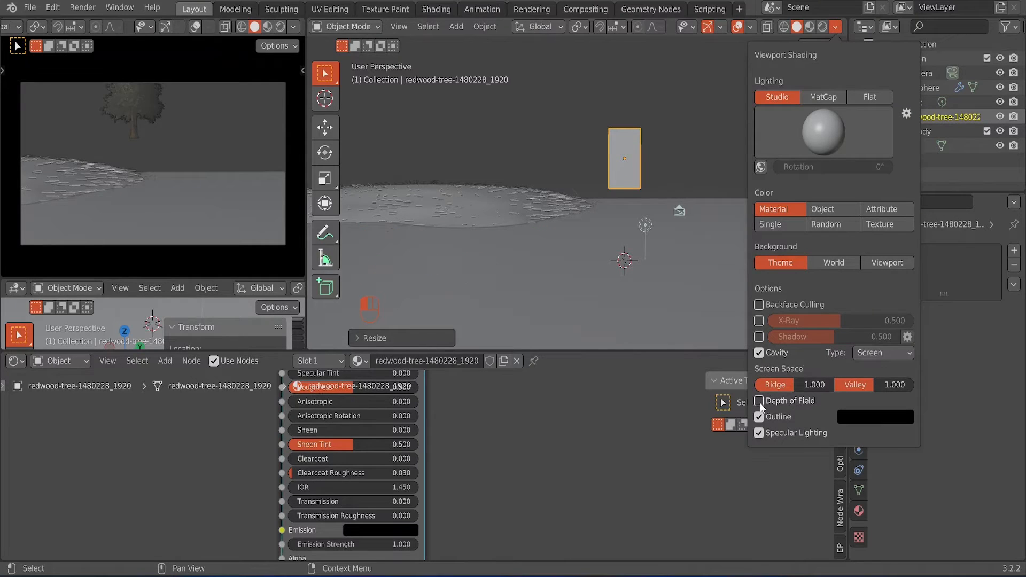
left_click(883, 223)
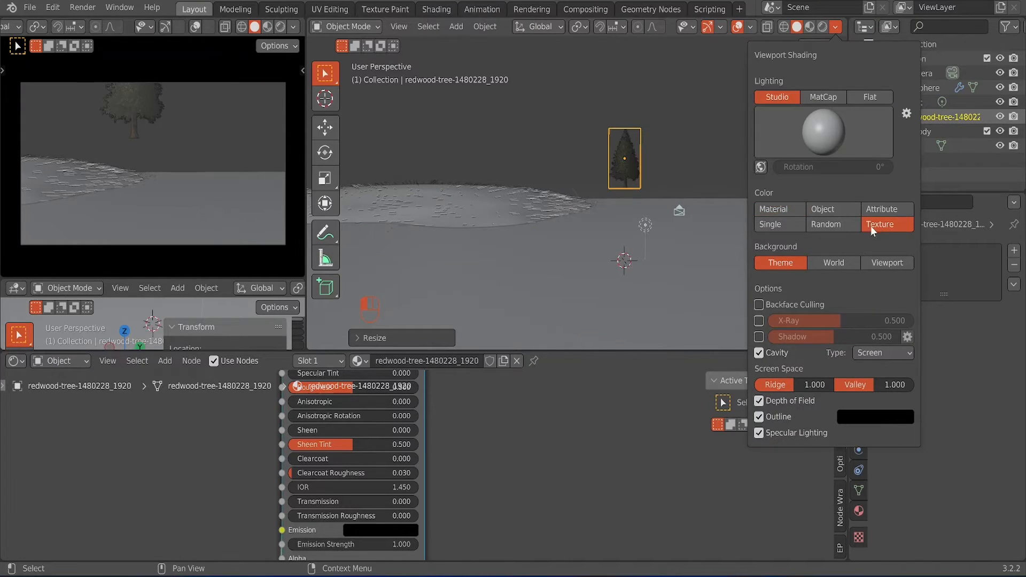
Step: Enable the Advanced options for the hill's hair particle system
left_click(474, 200)
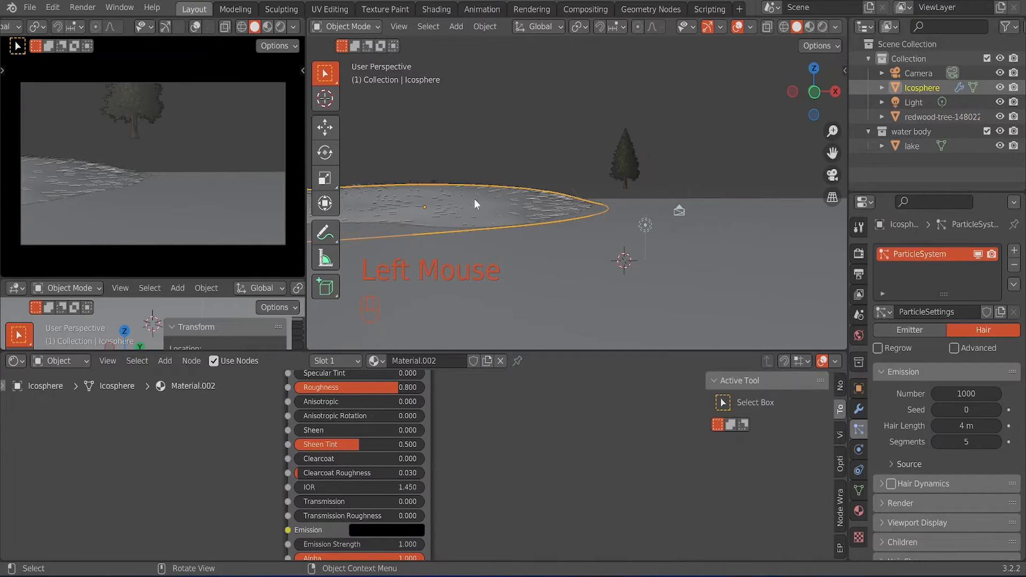
left_click(954, 349)
scroll(938, 412, "down", 7)
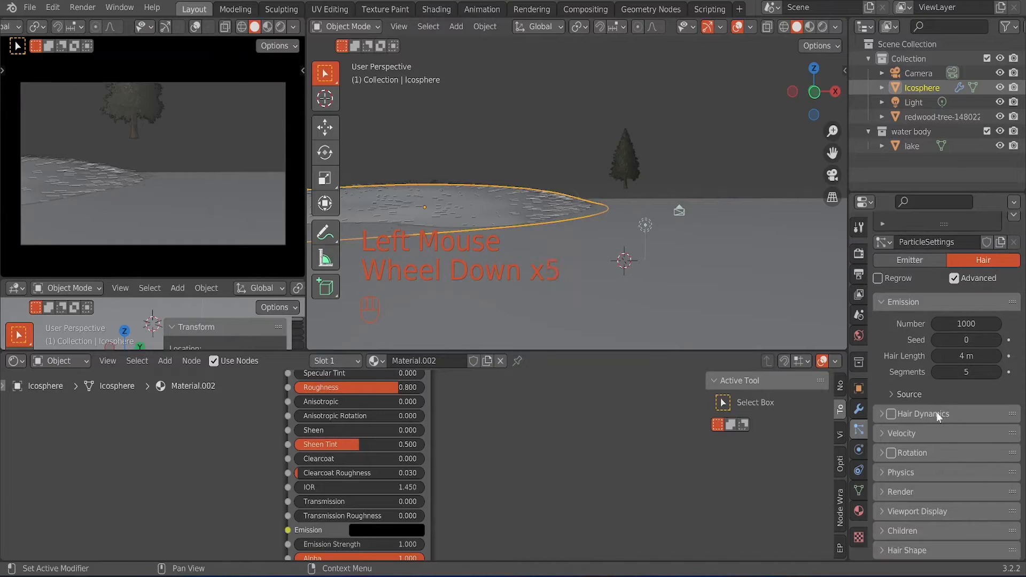
scroll(937, 413, "down", 3)
Step: Move the redwood tree plane into a new collection named "trees"
left_click(626, 159)
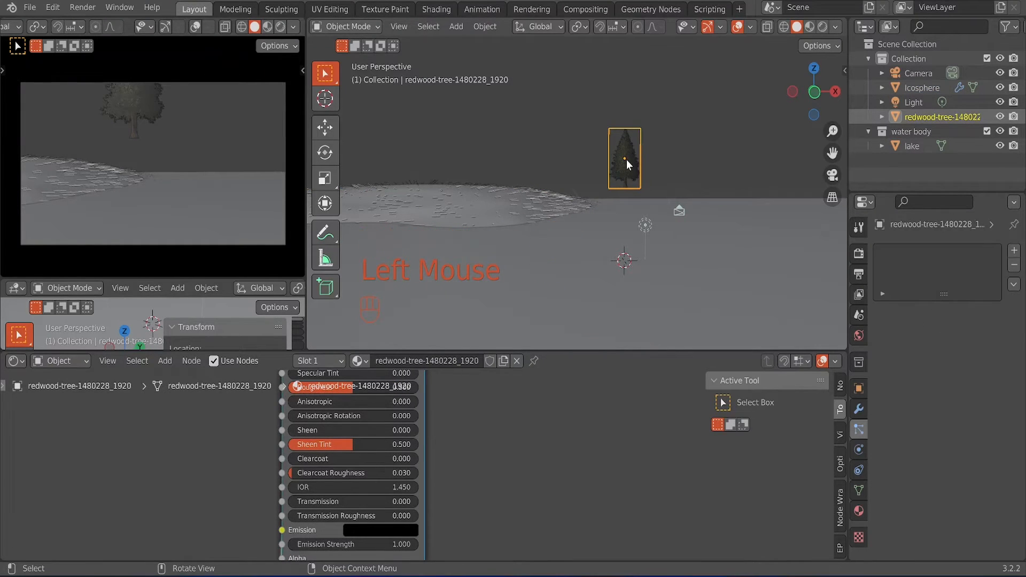
key("m")
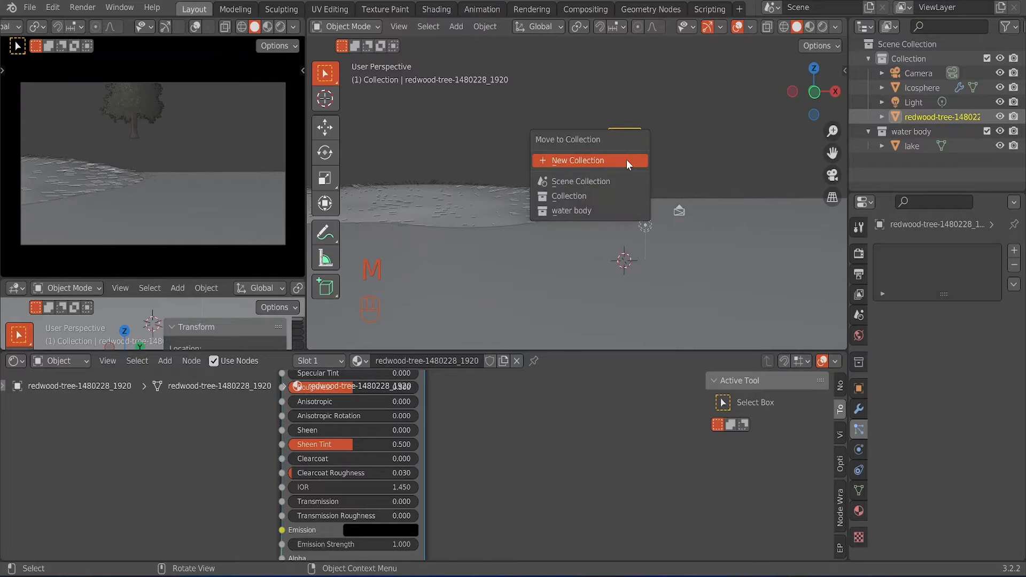
left_click(596, 166)
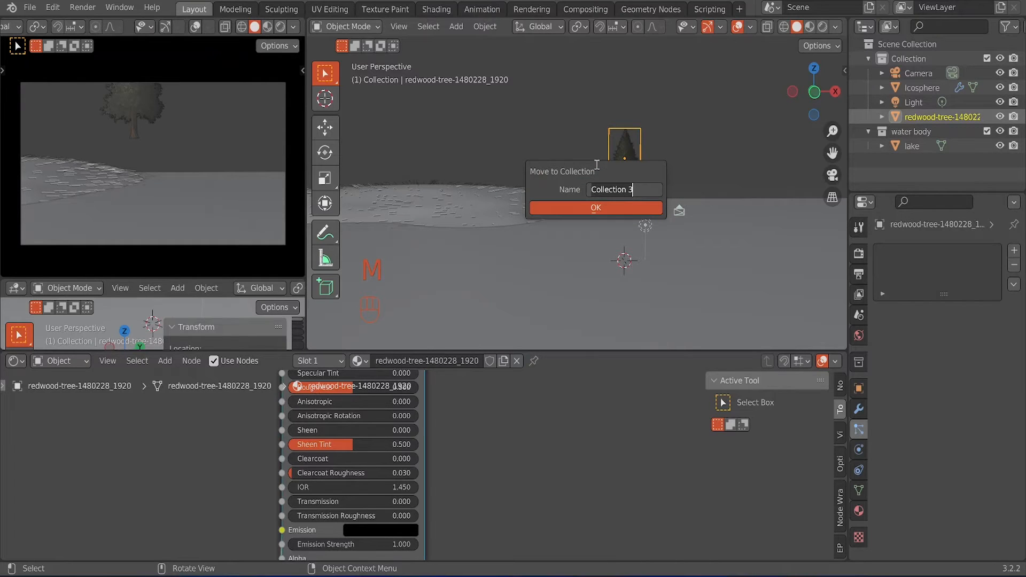
key("ctrl+a")
key("BackSpace")
type("trees")
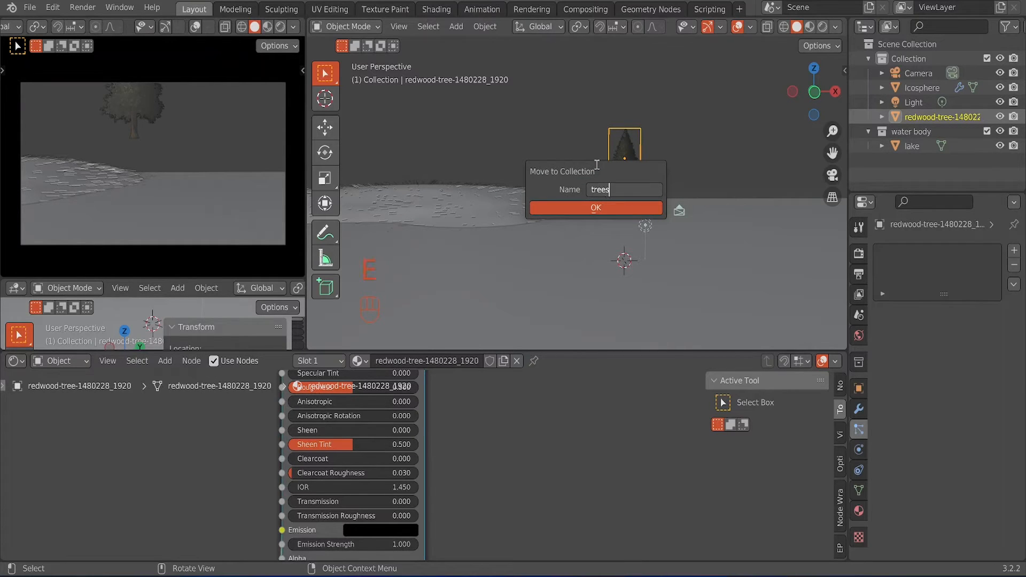
key("Return")
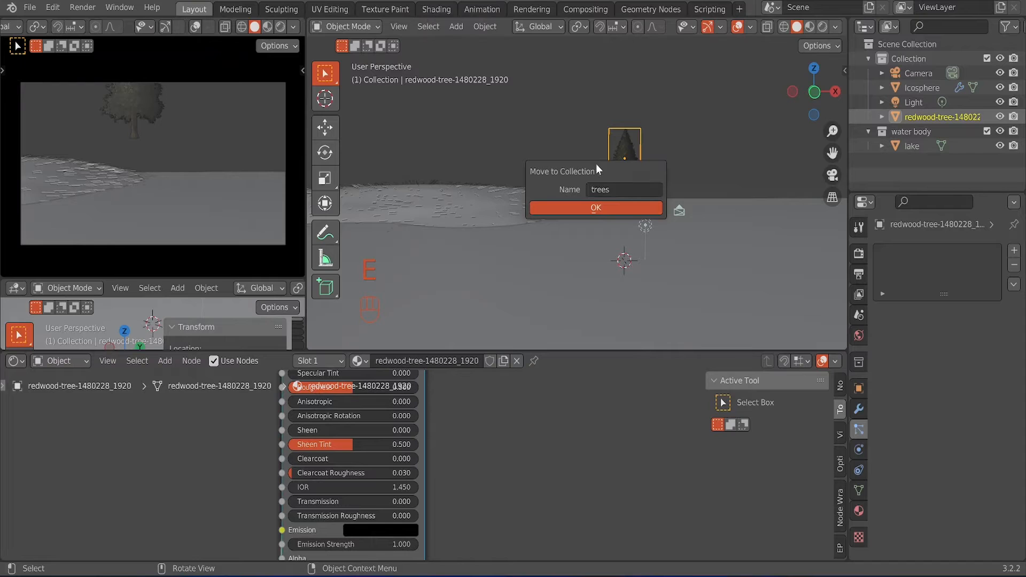
left_click(600, 210)
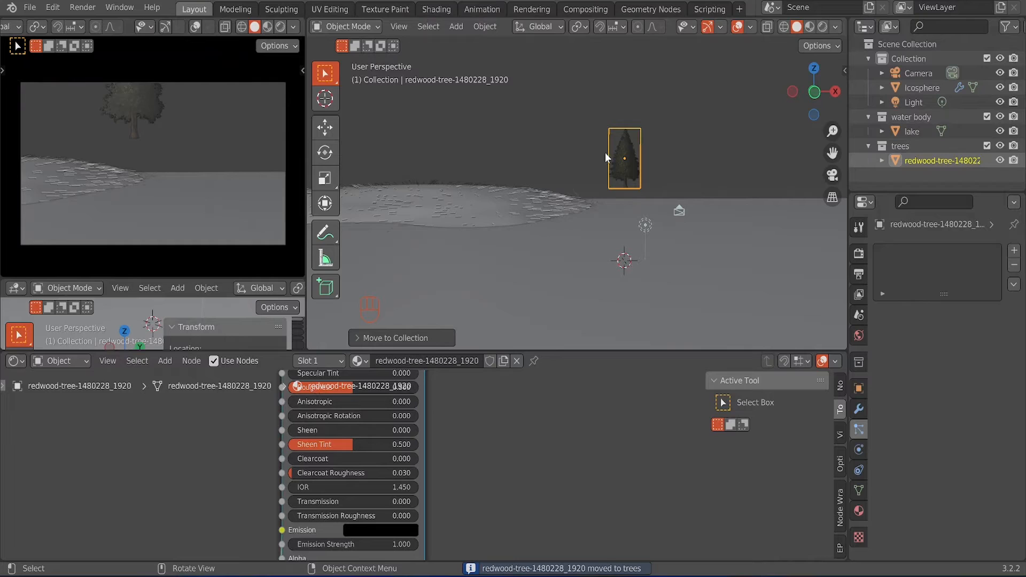
key("m")
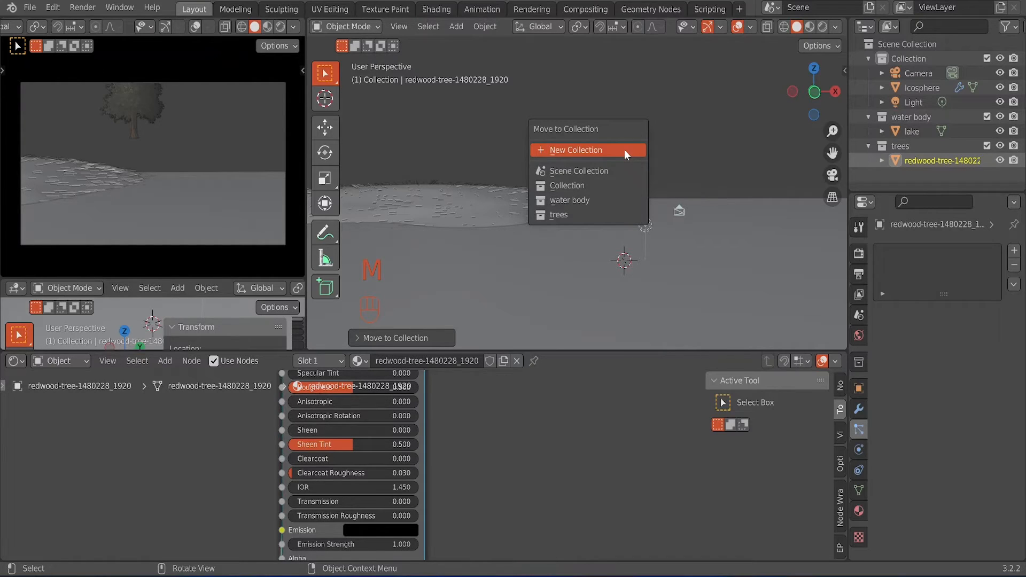
left_click(600, 214)
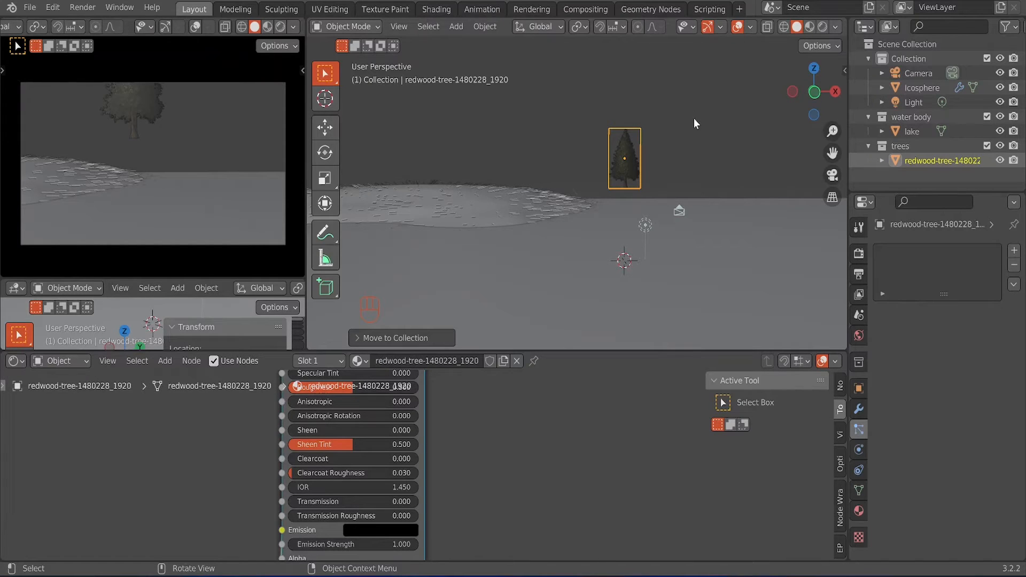
Step: Set the hill's hair particles to render as Collection
left_click(474, 208)
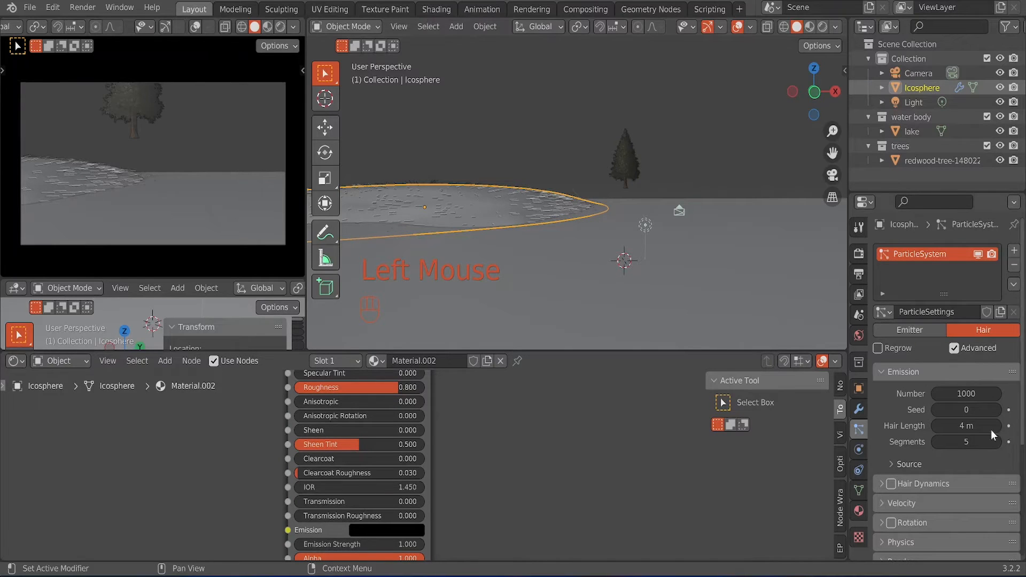
scroll(957, 400, "down", 4)
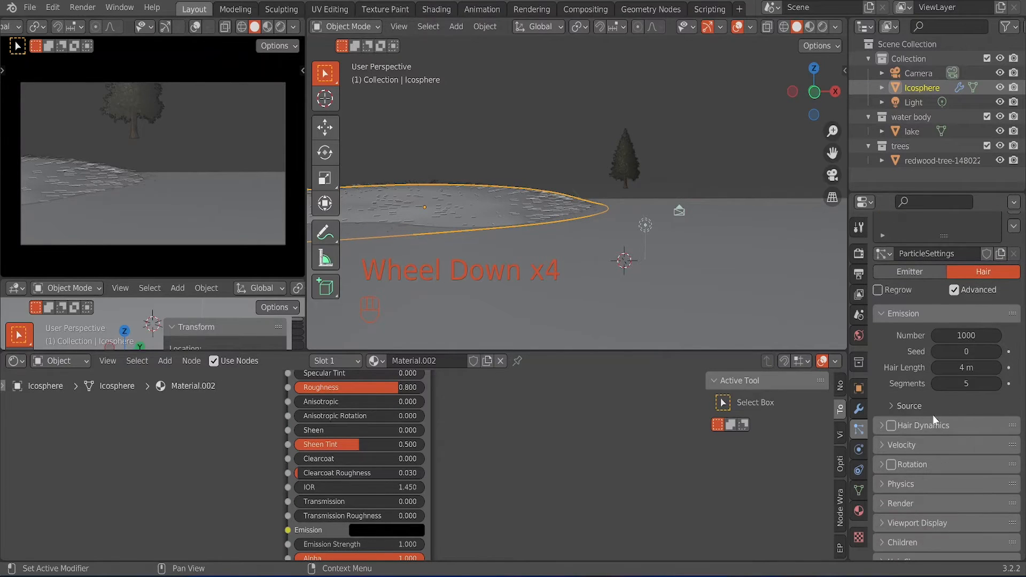
scroll(933, 415, "down", 3)
scroll(928, 415, "down", 3)
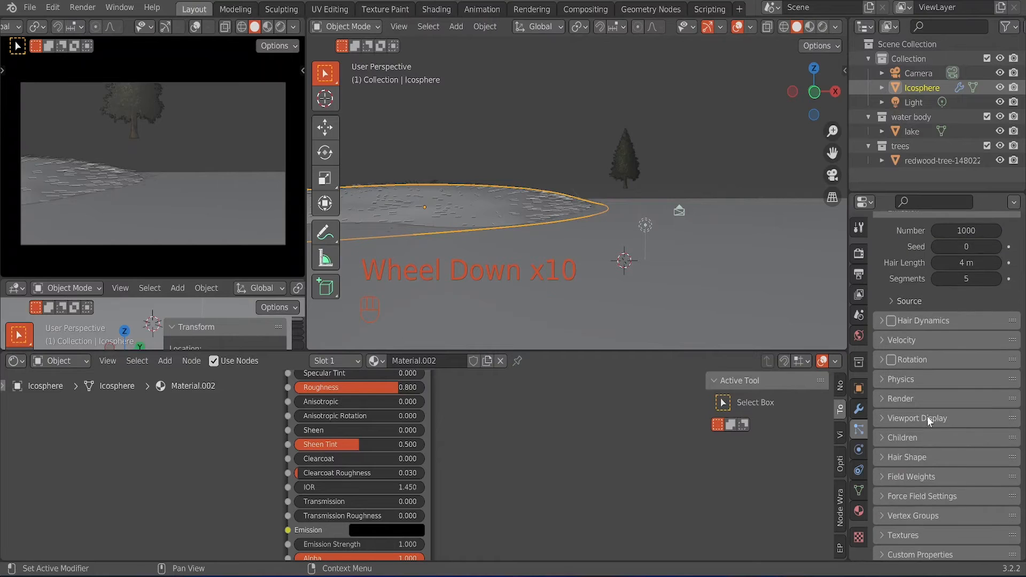
scroll(927, 409, "up", 3)
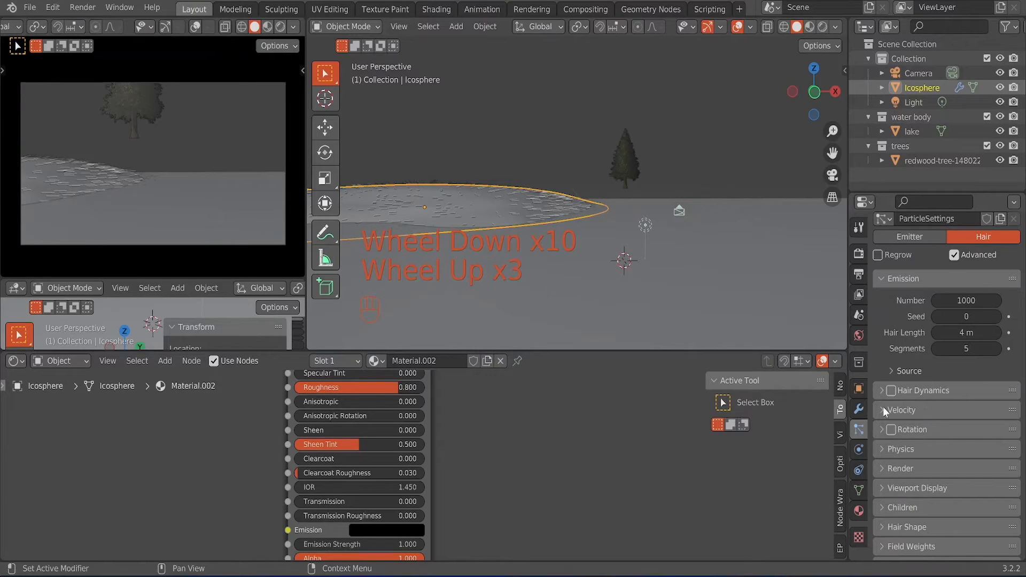
scroll(890, 409, "down", 2)
left_click(884, 442)
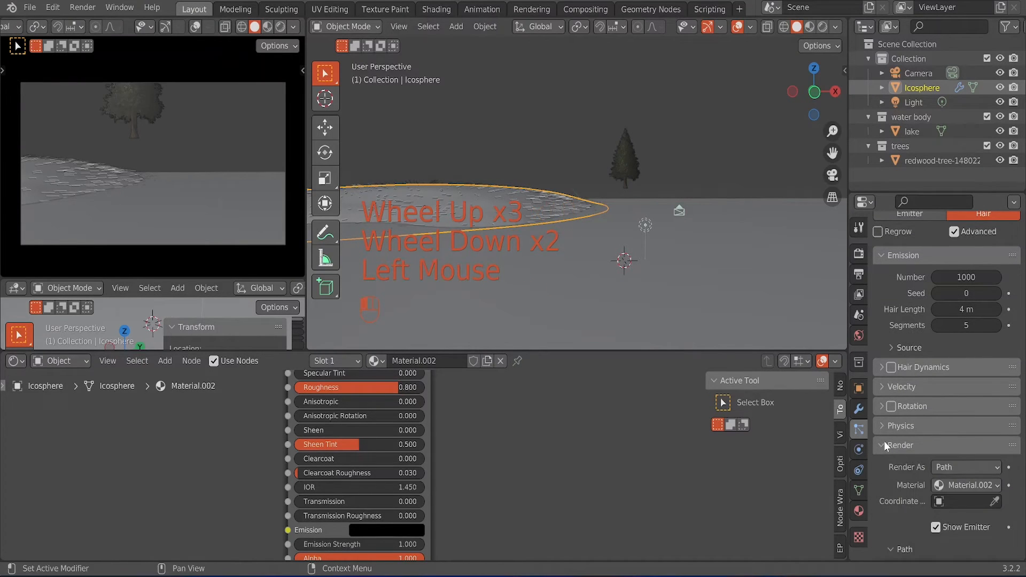
scroll(952, 443, "down", 2)
left_click(952, 443)
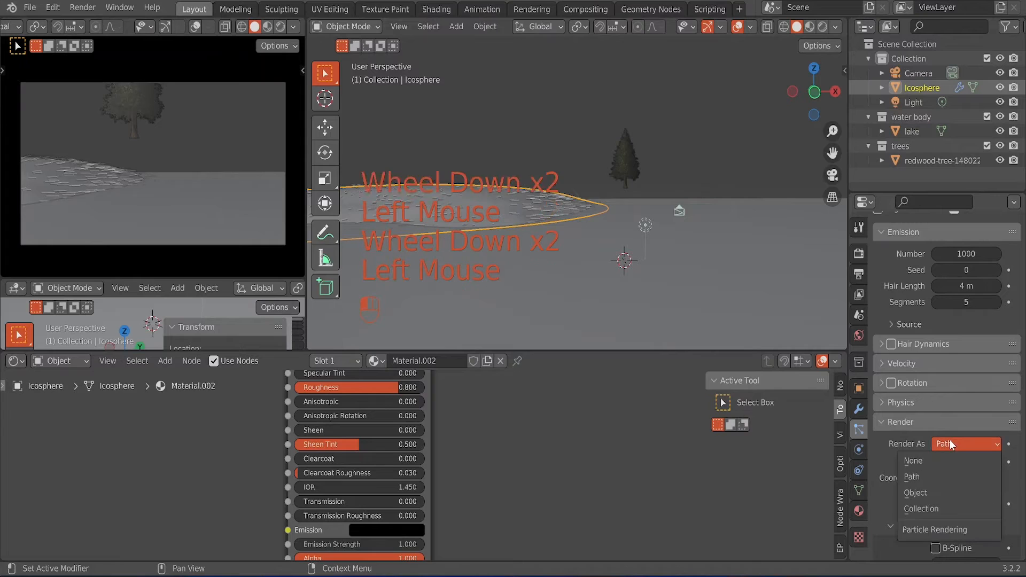
left_click(934, 510)
Step: Assign the trees collection as the instance collection for the hill's particles
scroll(951, 495, "down", 3)
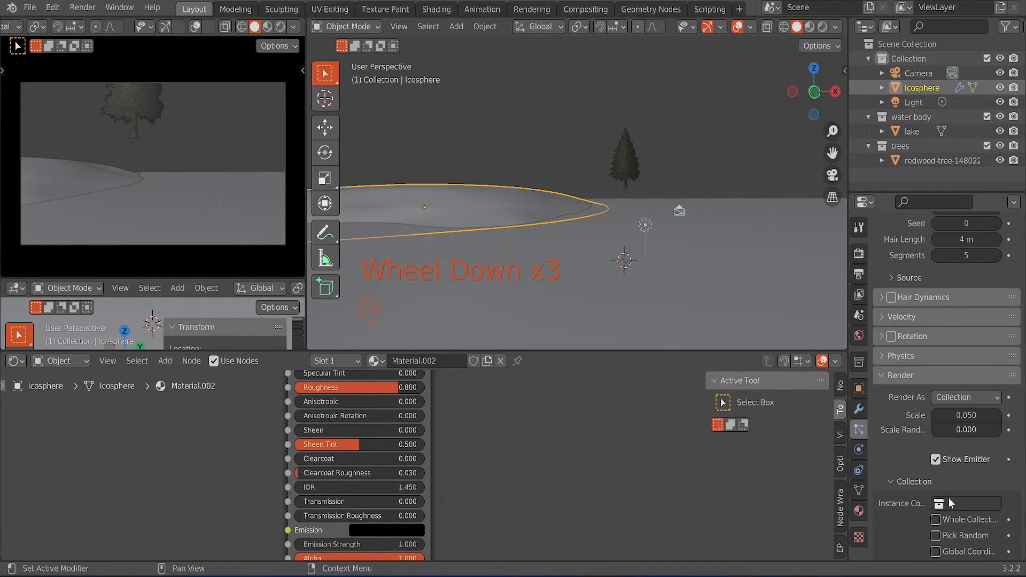
left_click(950, 502)
left_click(904, 373)
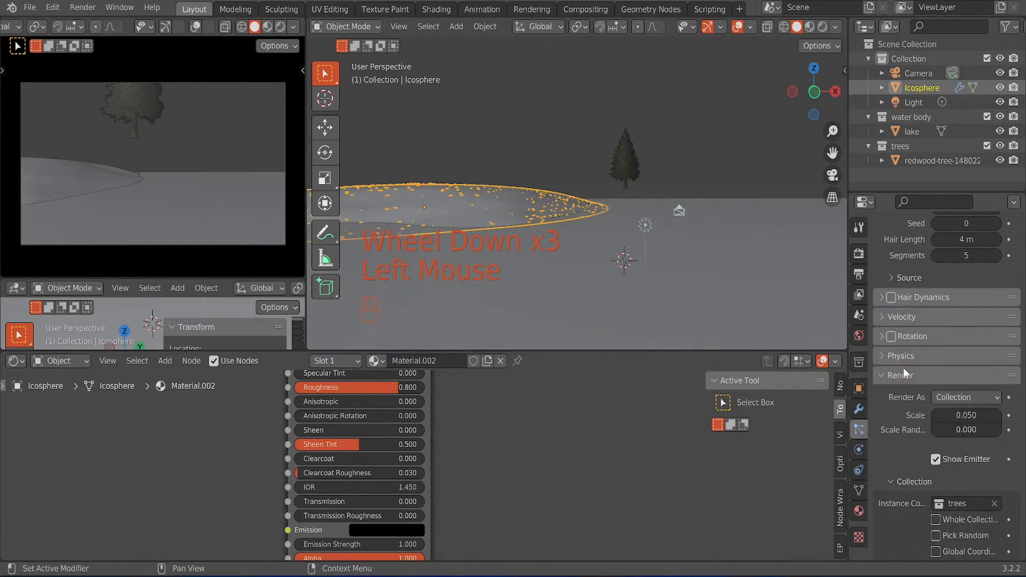
Step: Set the render scale of the hill's tree particles to 0.470 and enable random picking from the trees collection
scroll(570, 253, "up", 4)
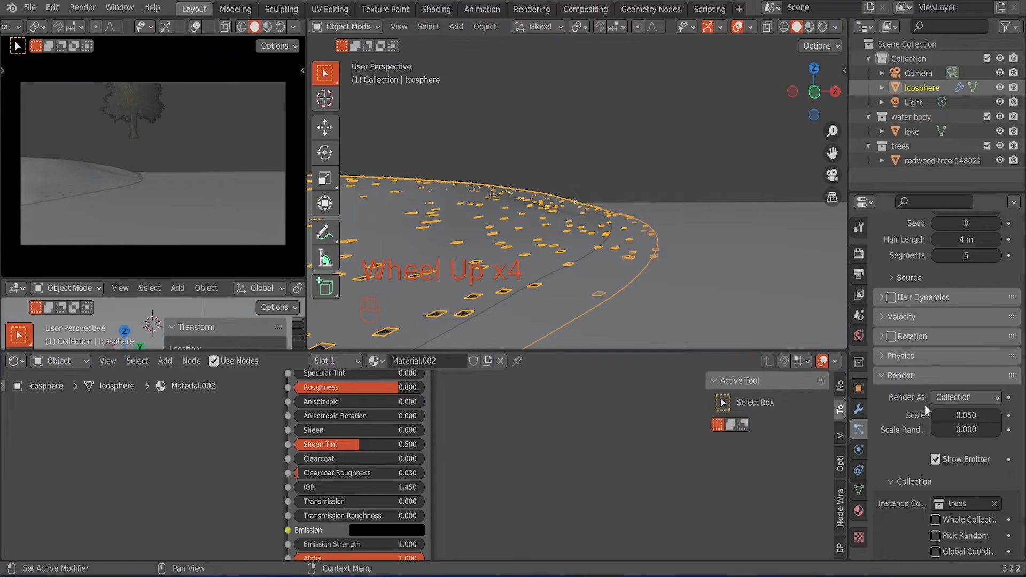
left_click(962, 416)
mouse_move(962, 416)
left_mouse_down()
mouse_move(989, 415)
mouse_move(965, 420)
left_mouse_up()
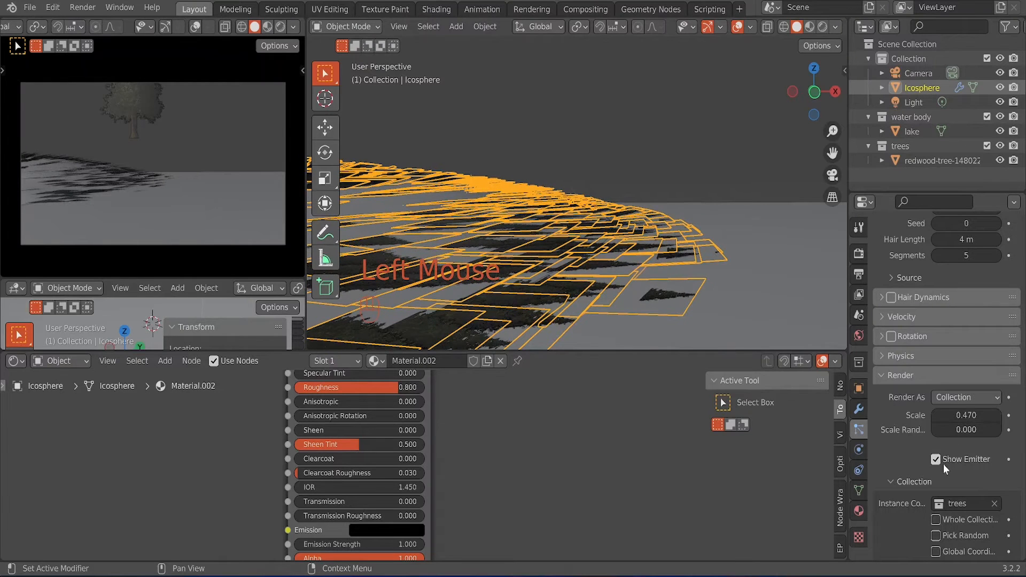
scroll(893, 461, "down", 5)
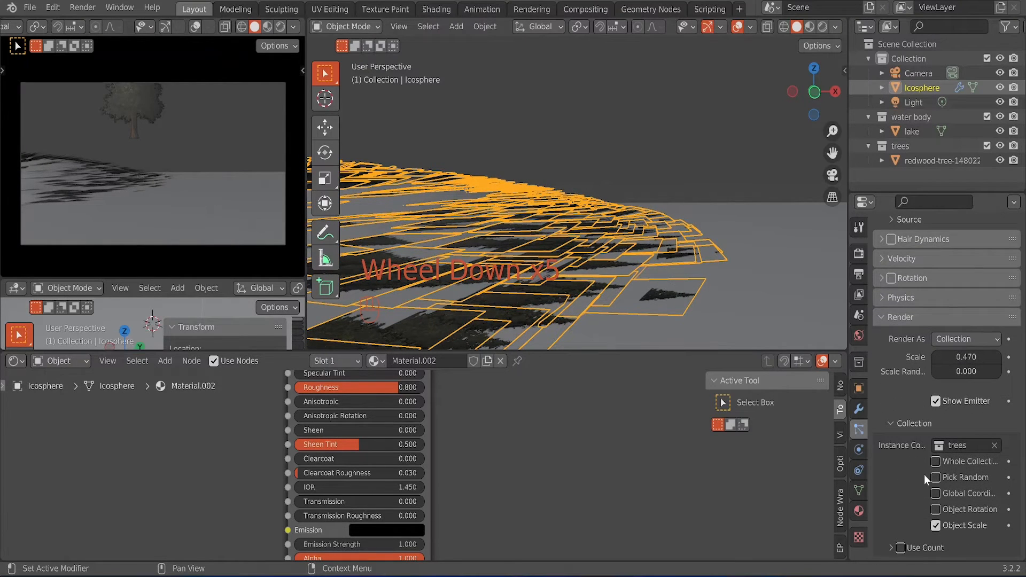
left_click(936, 477)
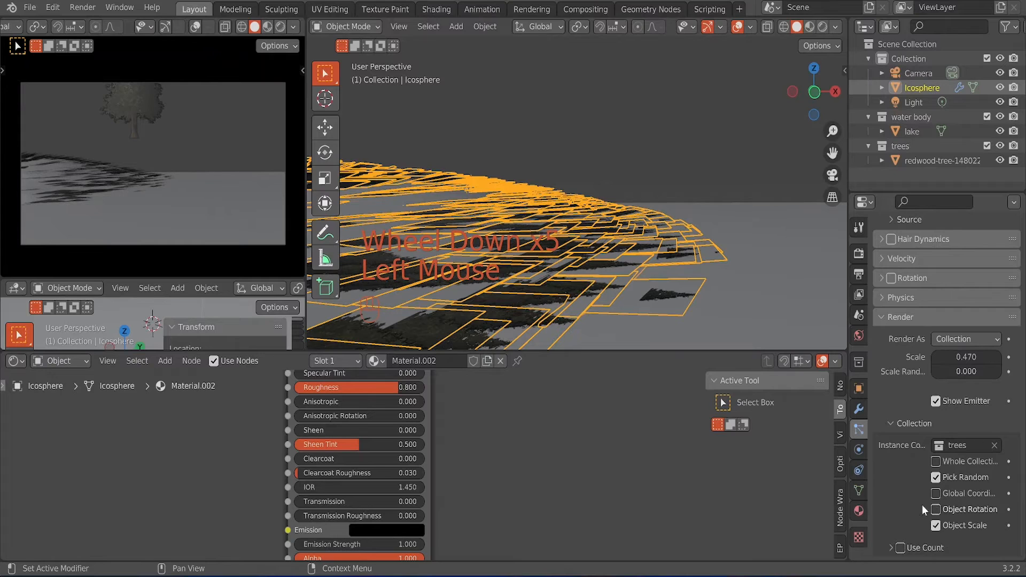
Step: Enable rotation for the hill's particles, with the orientation axis set to Global Z and the phase to 0.654
scroll(909, 487, "down", 4)
scroll(906, 484, "up", 4)
scroll(906, 485, "up", 2)
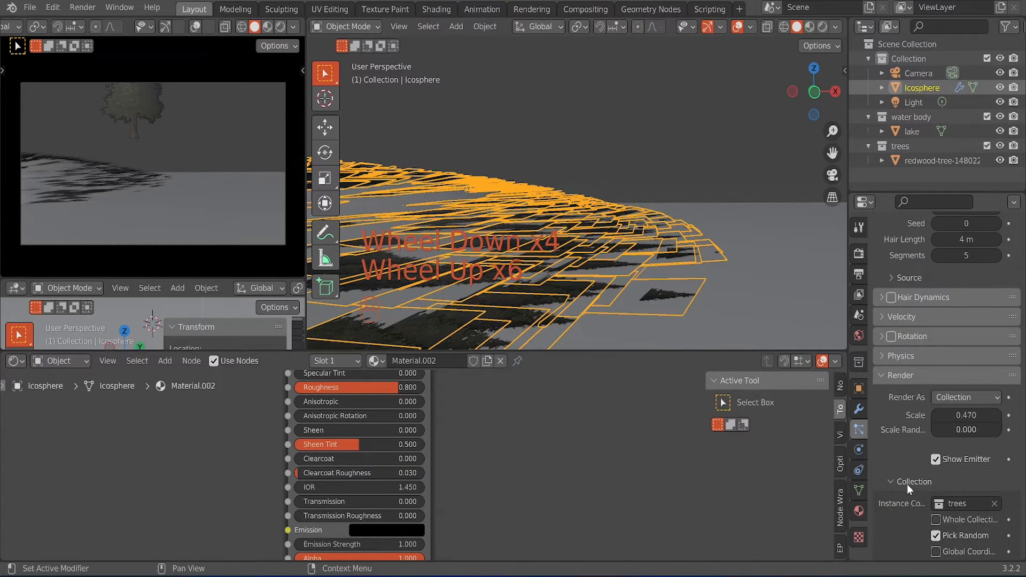
scroll(916, 382, "up", 6)
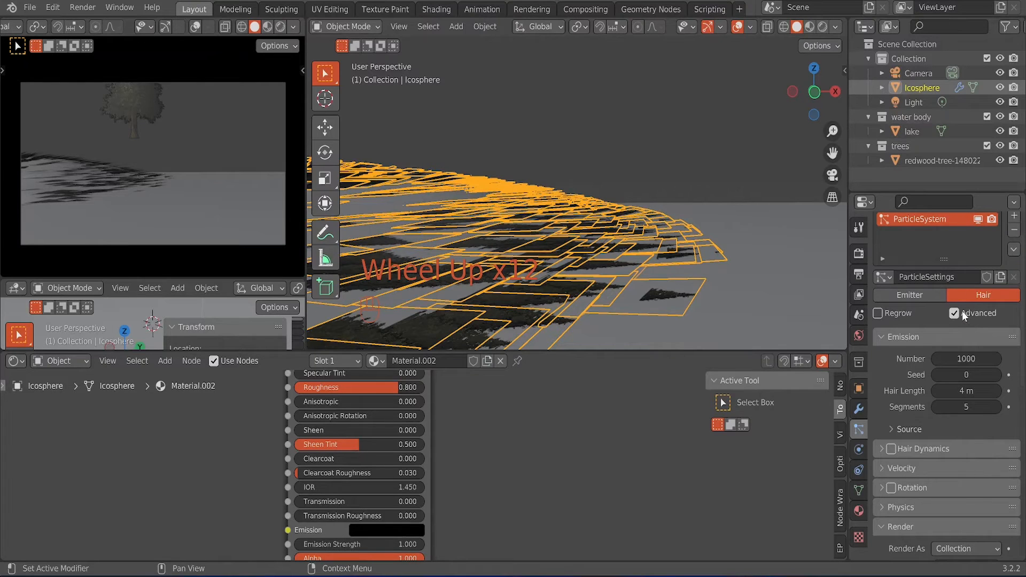
scroll(924, 358, "down", 2)
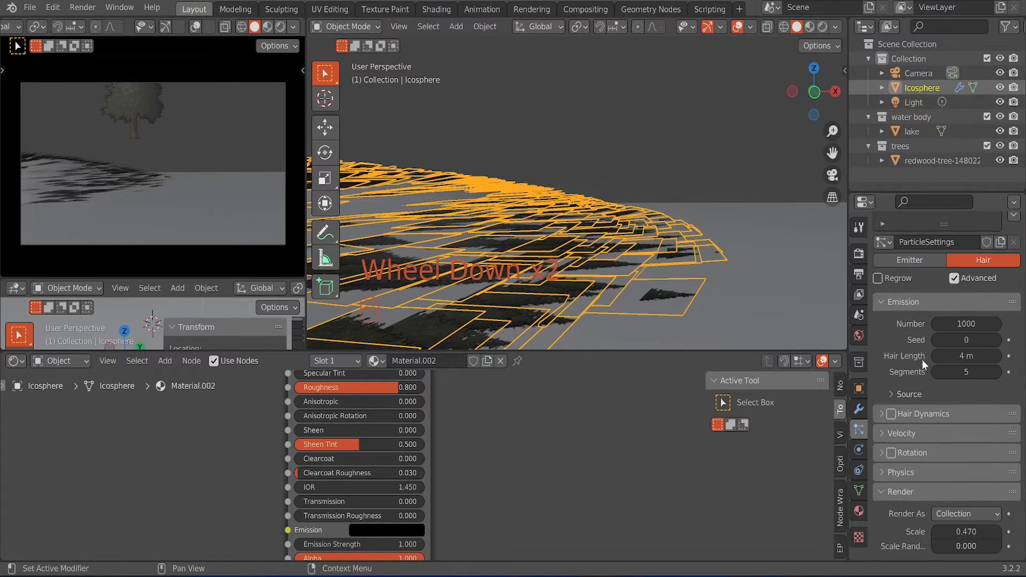
left_click(890, 454)
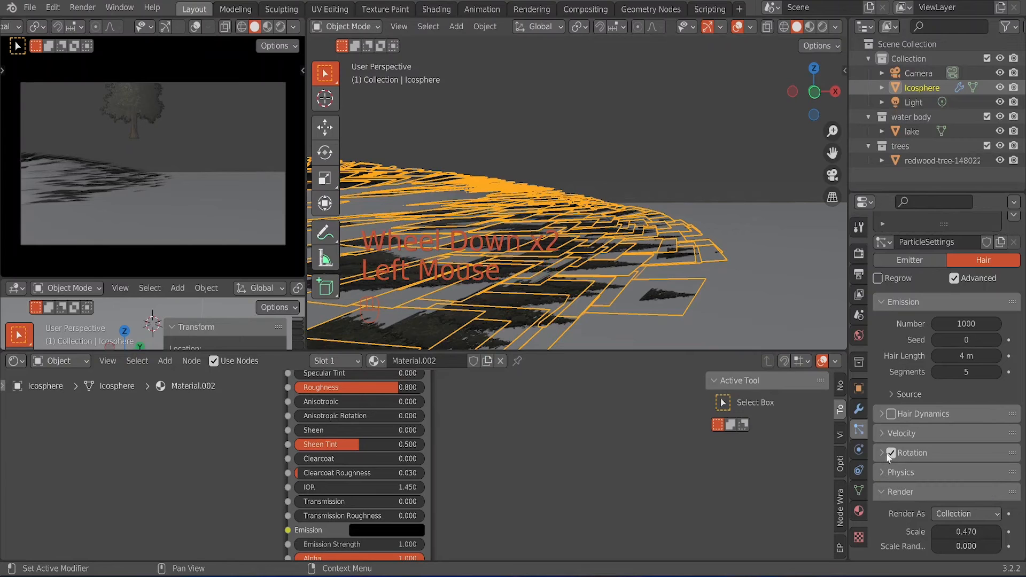
left_click(881, 454)
scroll(929, 421, "down", 5)
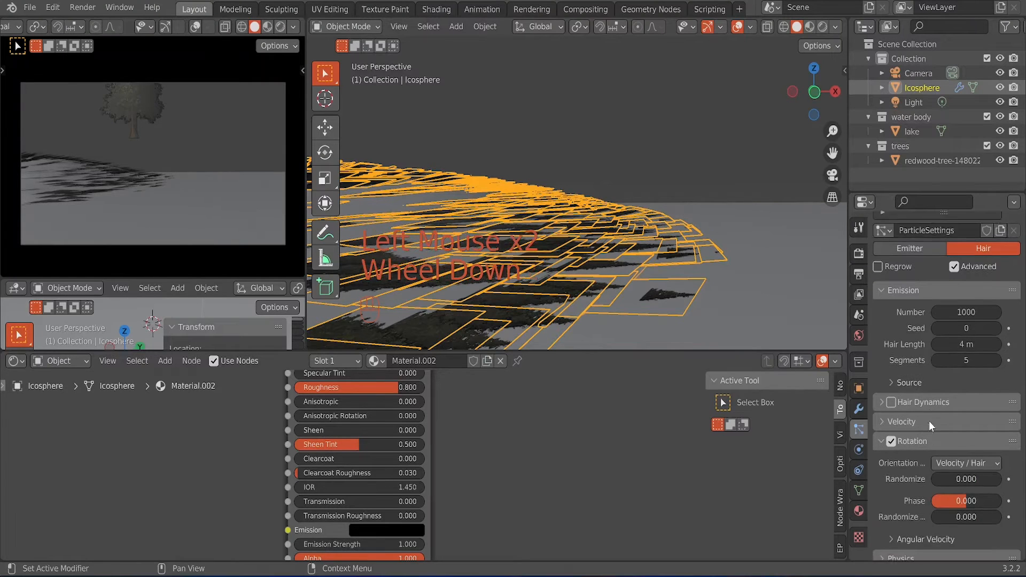
left_click(955, 422)
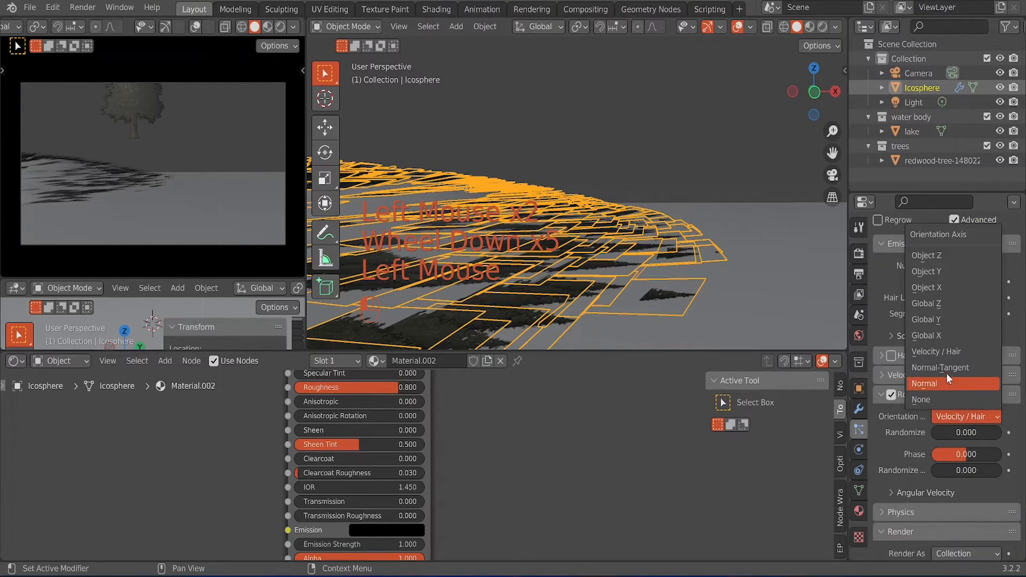
left_click(939, 304)
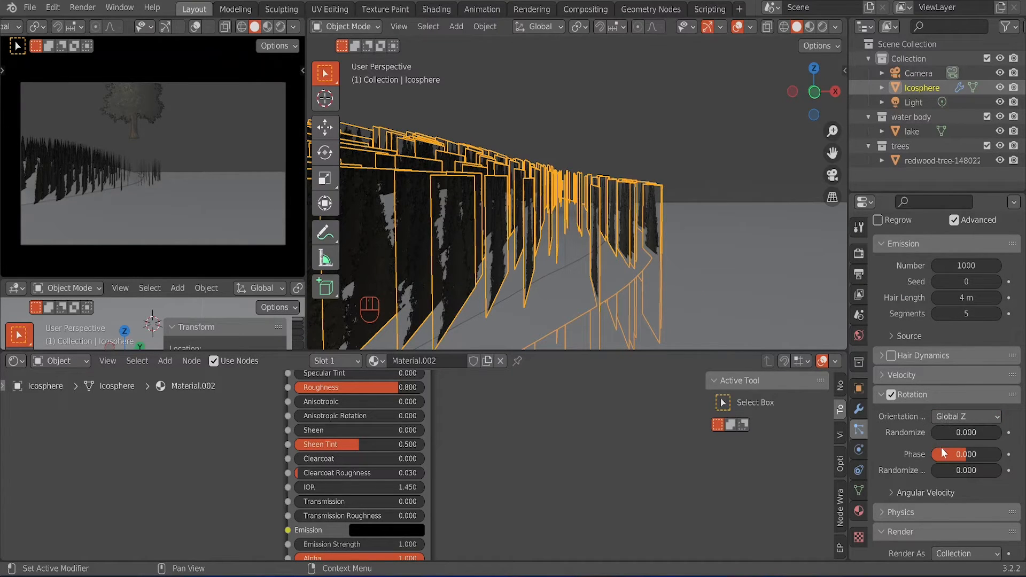
left_click_drag(944, 454, 990, 454)
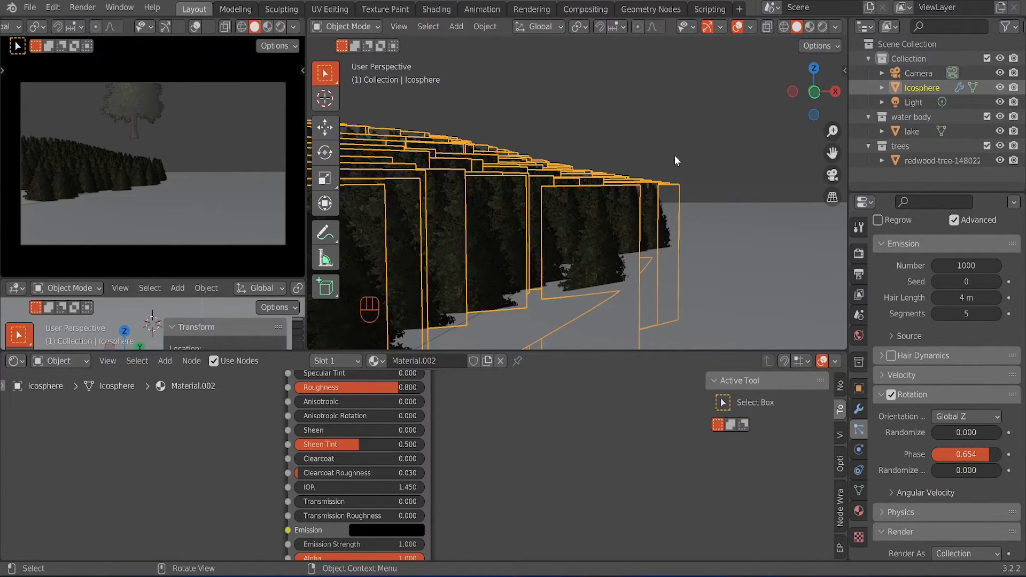
Step: Move the original redwood tree plane straight down along the global Z axis, well below the water plane
scroll(673, 155, "down", 5)
left_click(619, 170)
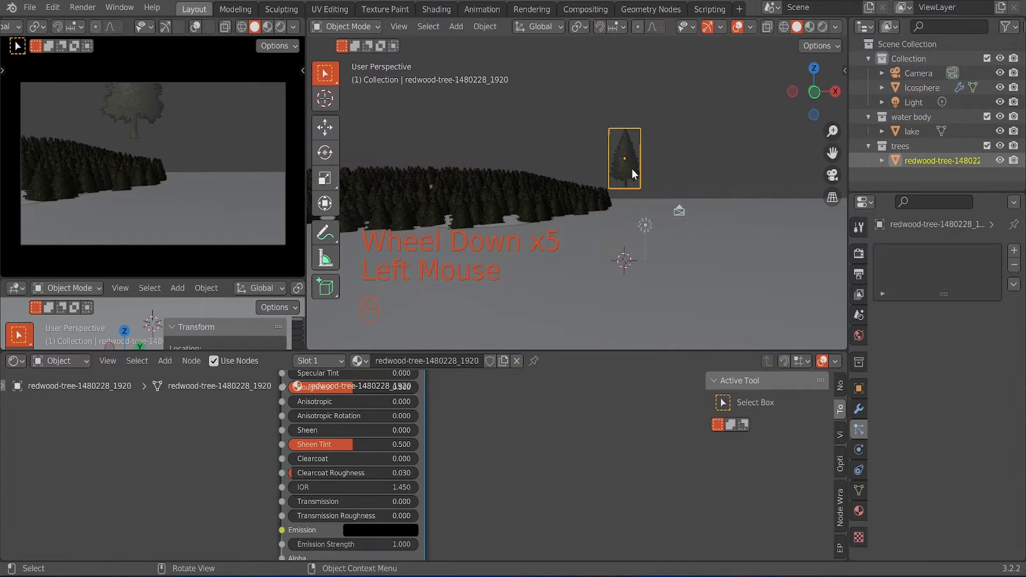
scroll(673, 180, "up", 1)
scroll(672, 180, "down", 4)
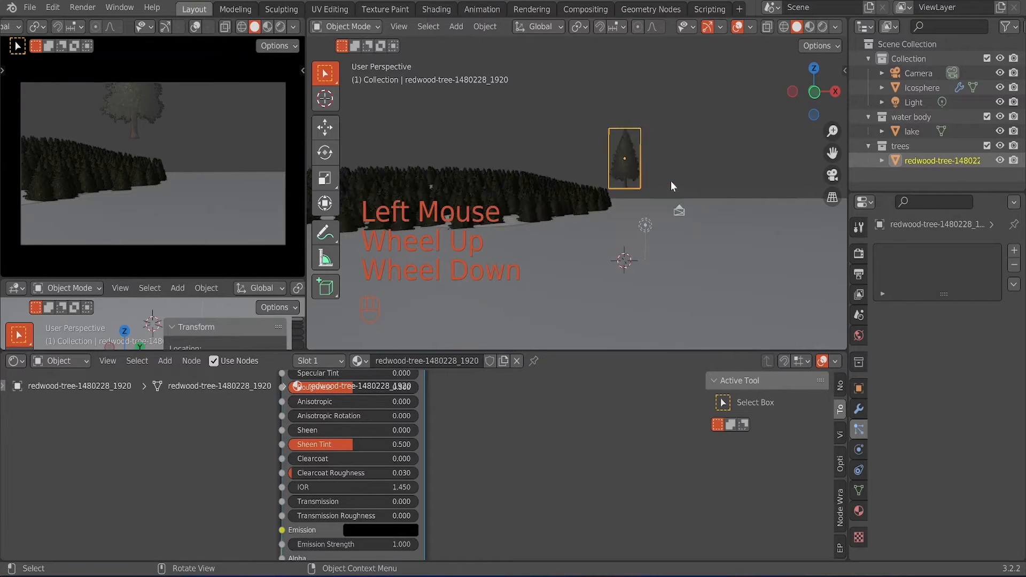
key("g")
key("z")
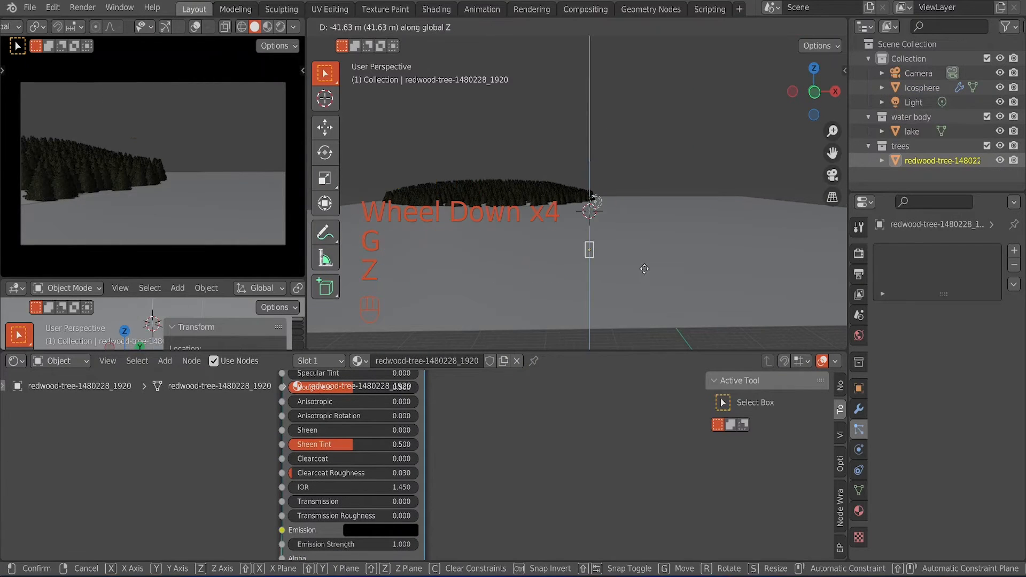
left_click(646, 309)
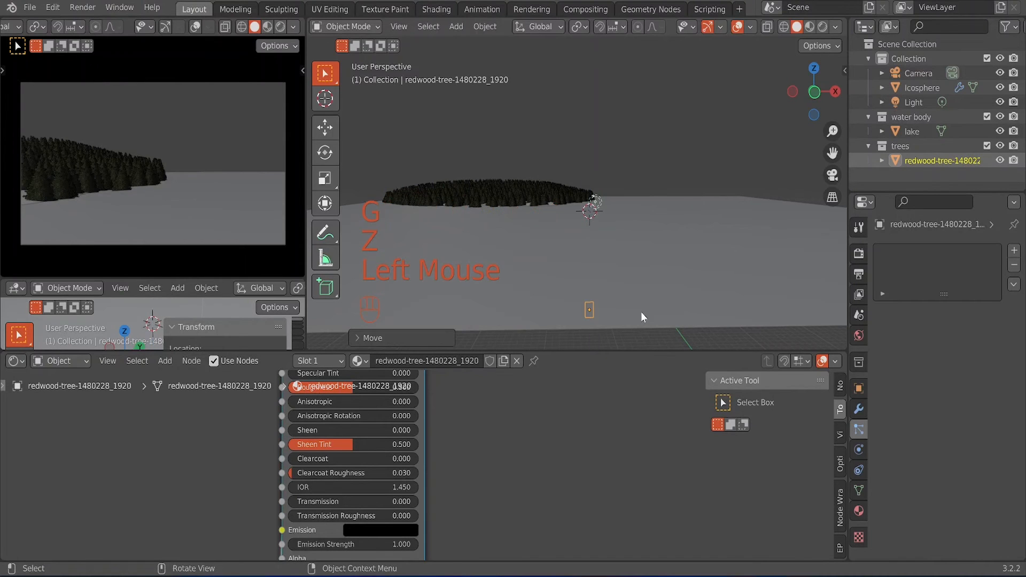
Step: In Edit Mode, raise the redwood plane's mesh about 5 m along Z so the trunk's base sits at the object's origin
scroll(641, 312, "up", 1)
middle_click_drag(640, 314, 637, 211, "shift")
scroll(636, 212, "up", 4)
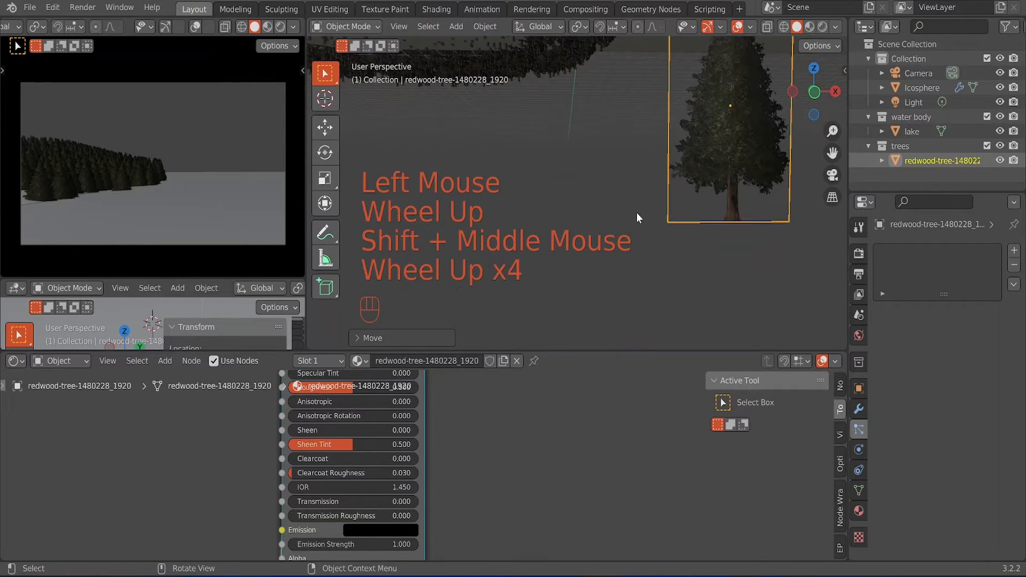
middle_click_drag(697, 183, 636, 195, "shift")
scroll(110, 191, "up", 4)
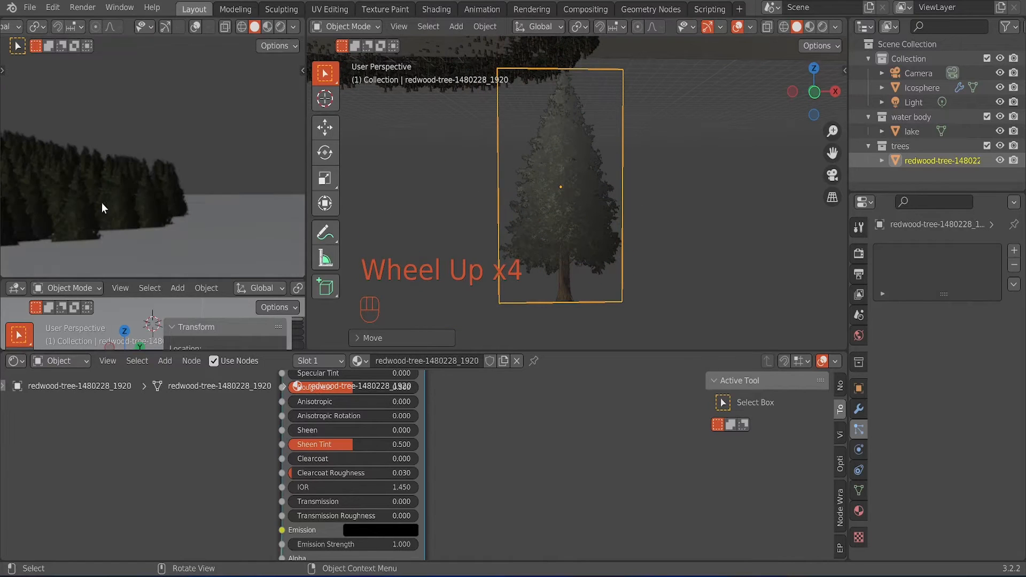
middle_click_drag(95, 198, 130, 184, "shift")
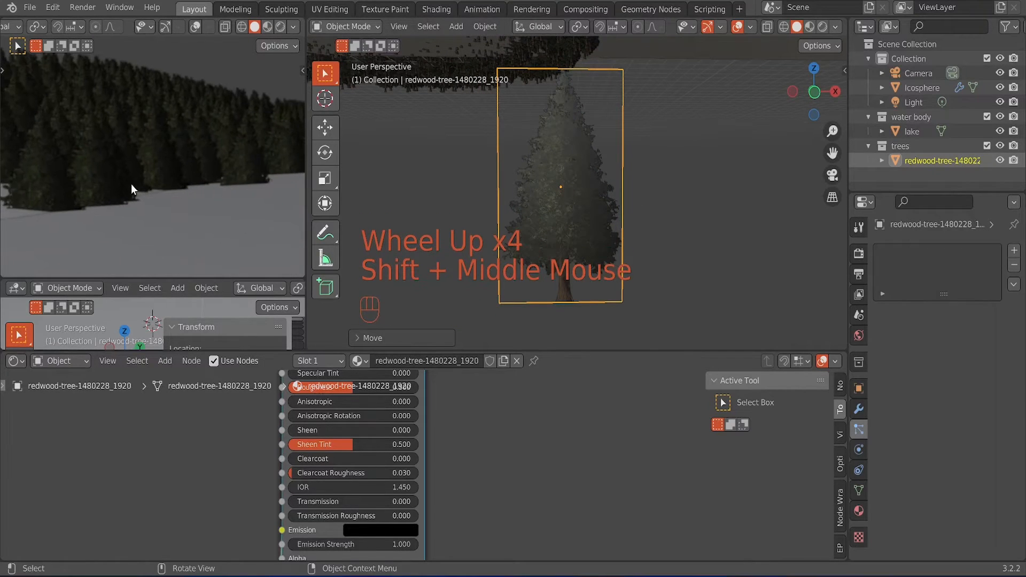
scroll(130, 184, "up", 1)
scroll(131, 189, "up", 2)
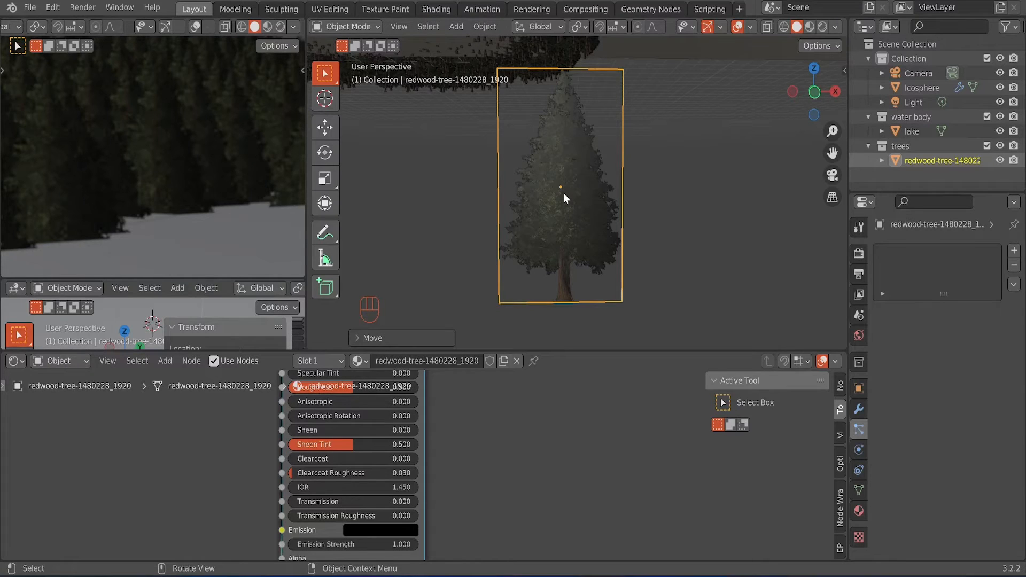
key("Tab")
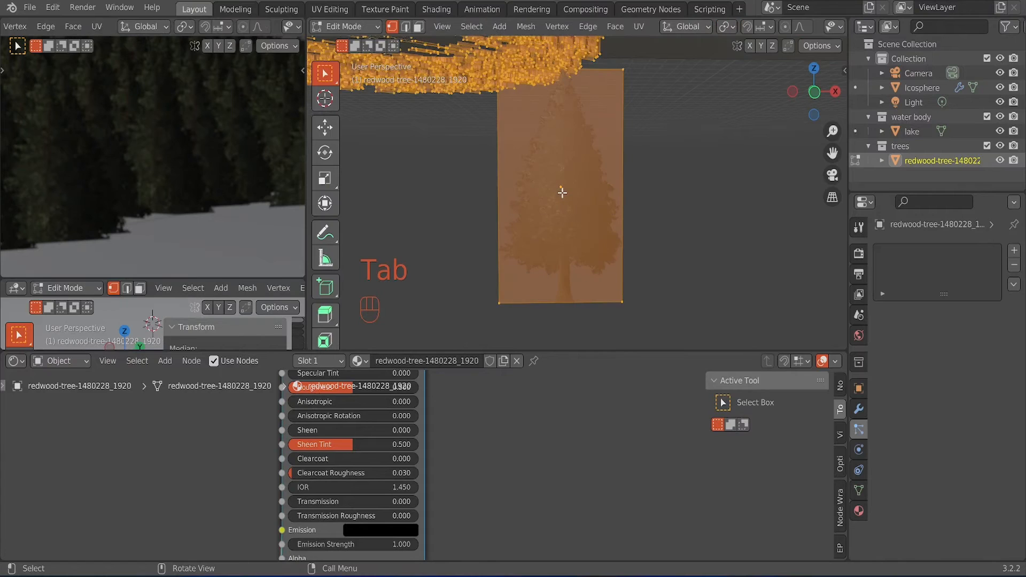
key("g")
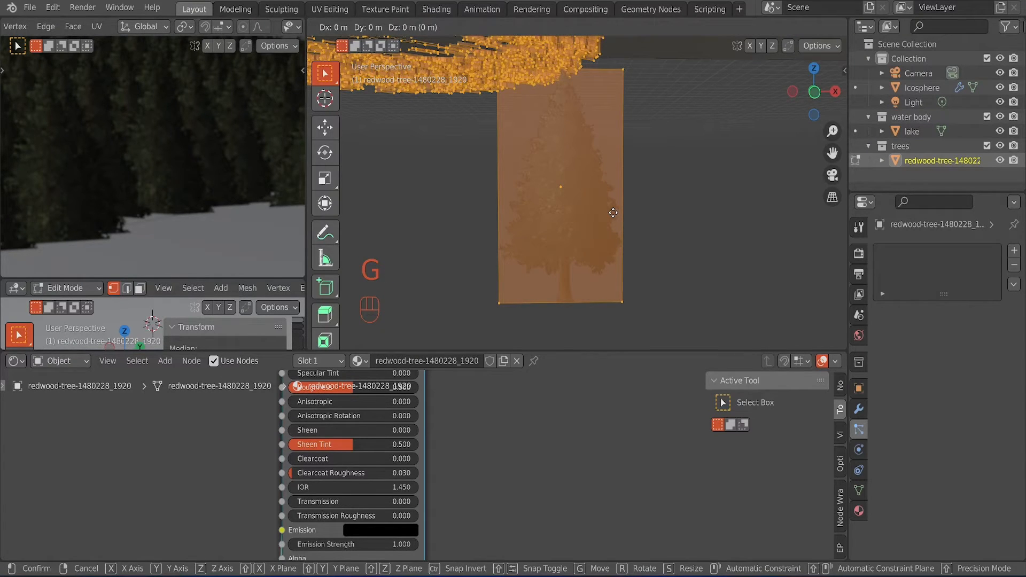
key("z")
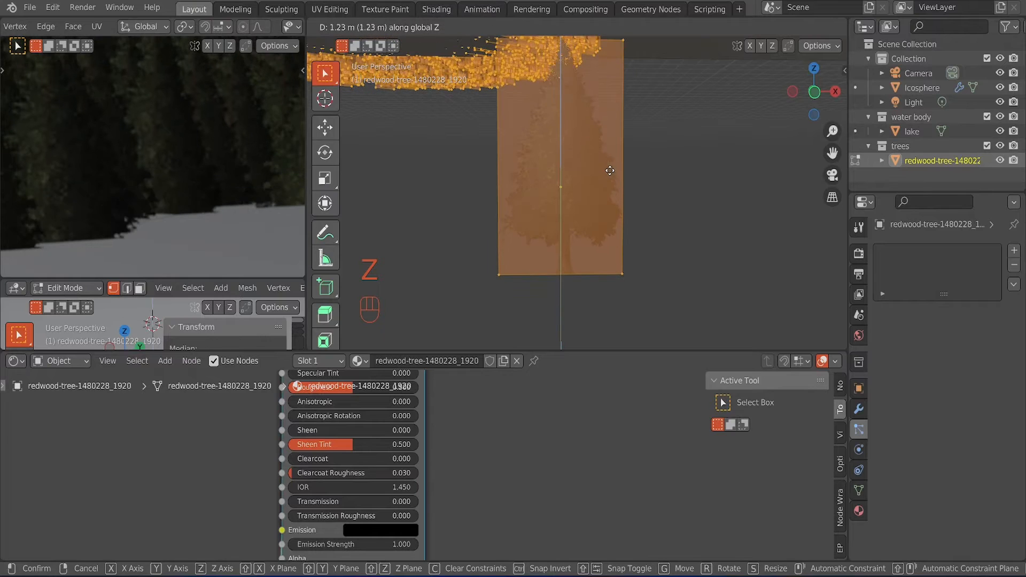
mouse_move(609, 141)
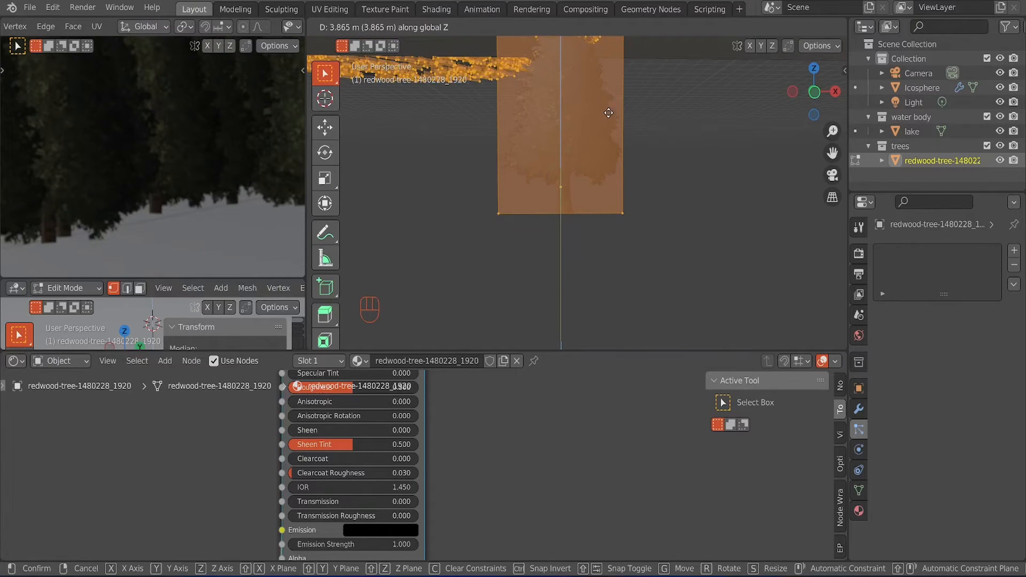
mouse_move(609, 101)
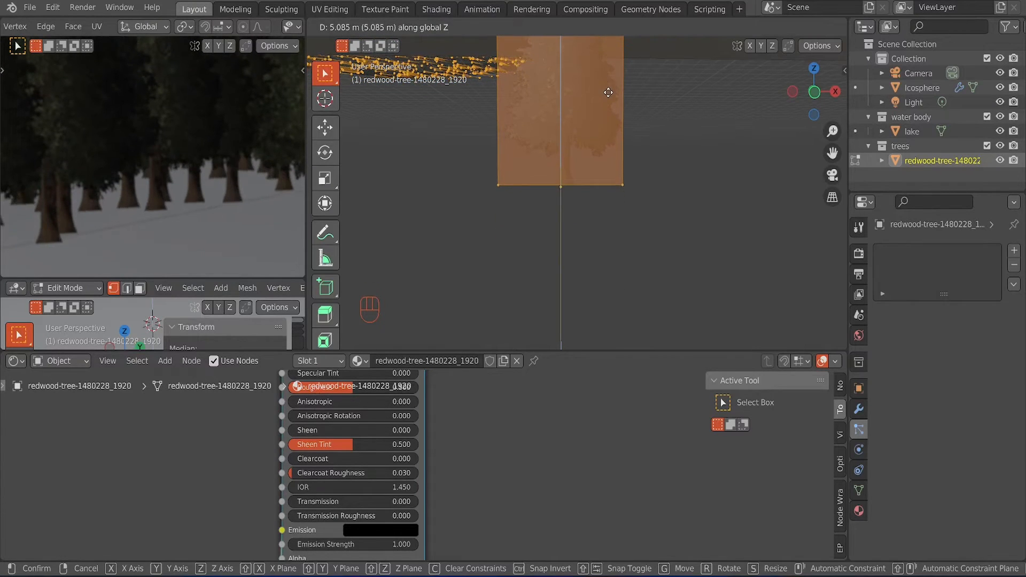
left_click(608, 95)
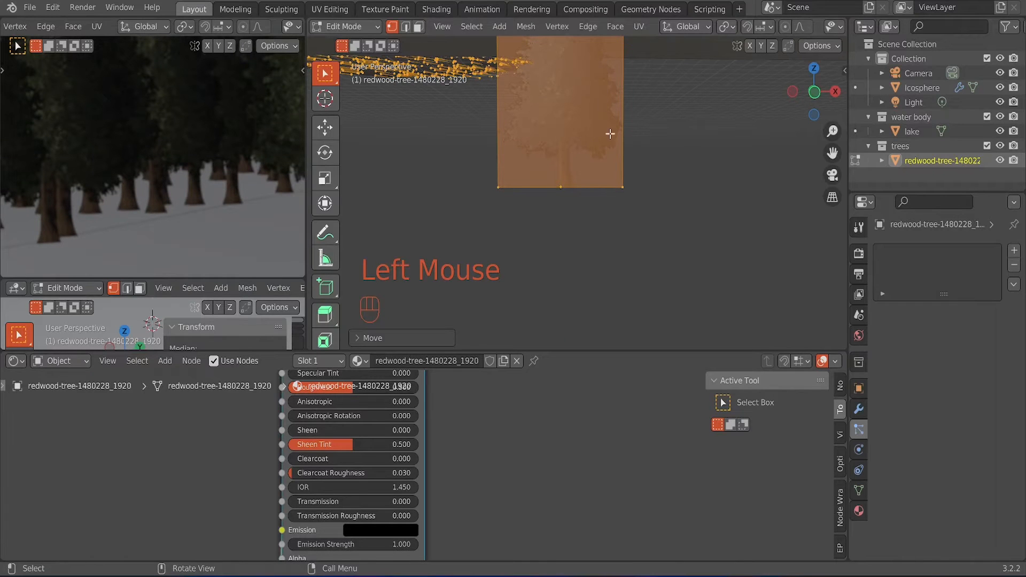
Step: Save the project file and return the redwood tree plane to Object Mode
left_click(23, 10)
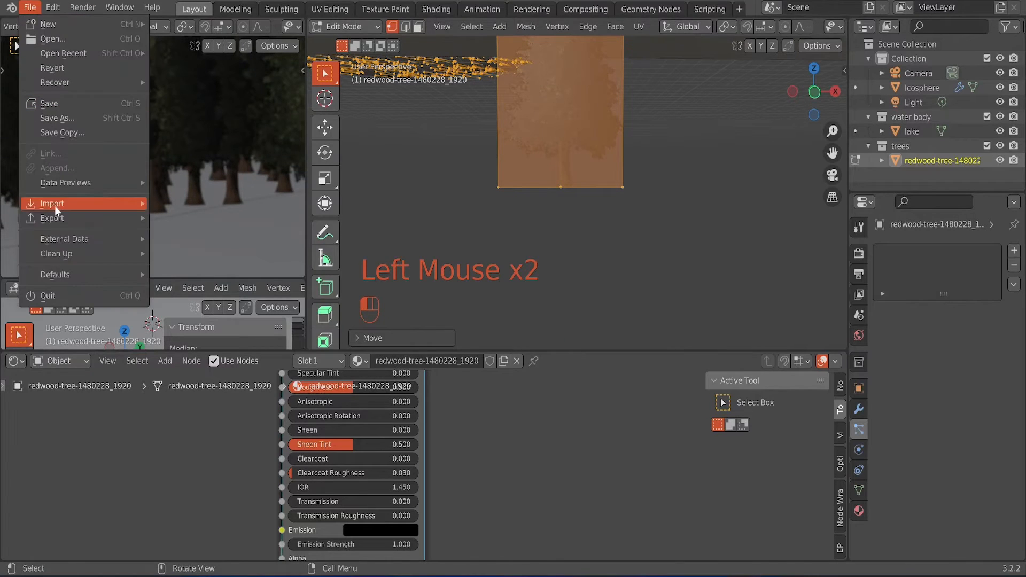
left_click(63, 105)
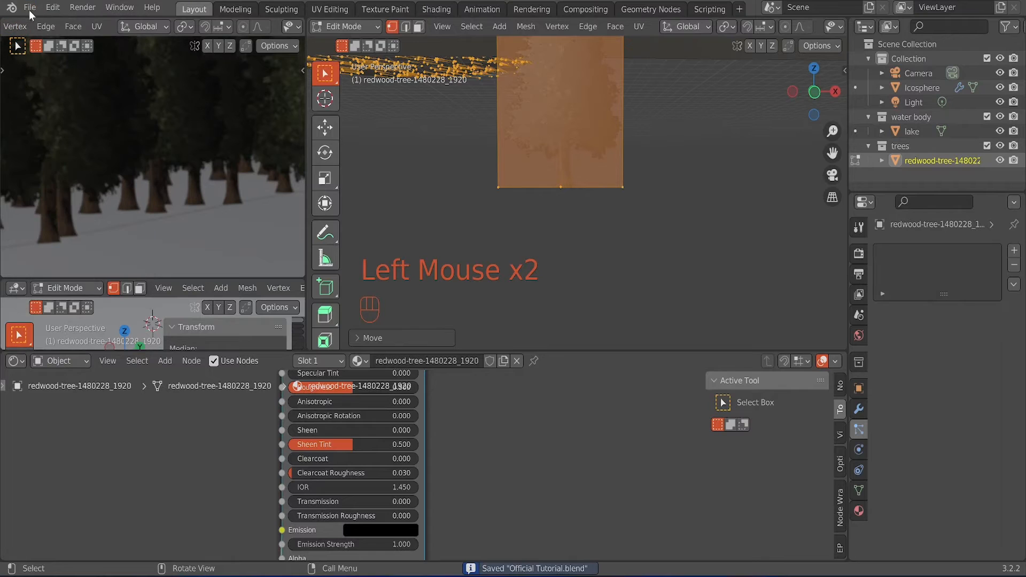
left_click(349, 27)
left_click(358, 47)
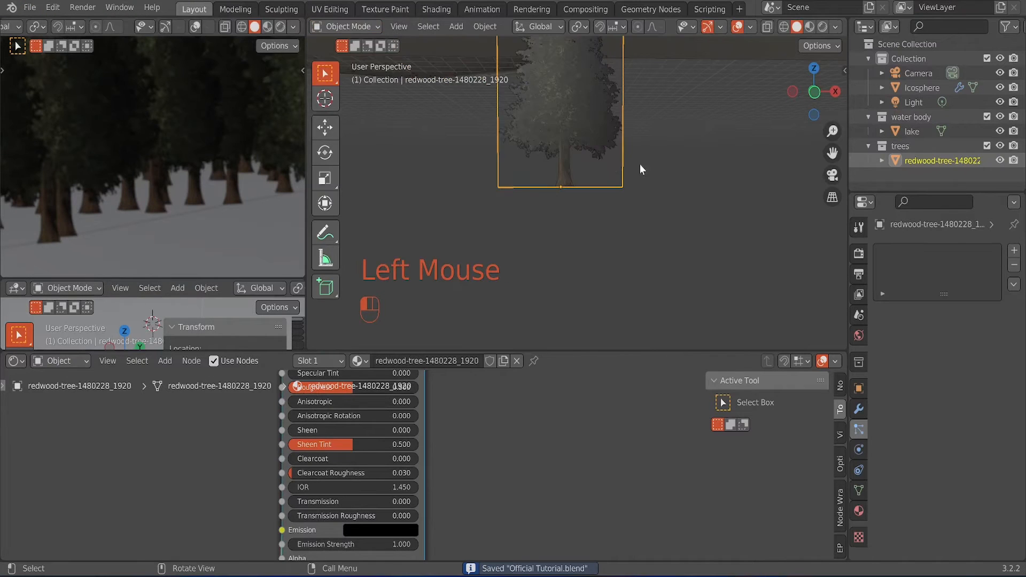
Step: Select the hill and set the scale randomness of its tree particles to 1.000
scroll(675, 174, "down", 2)
scroll(659, 187, "up", 6)
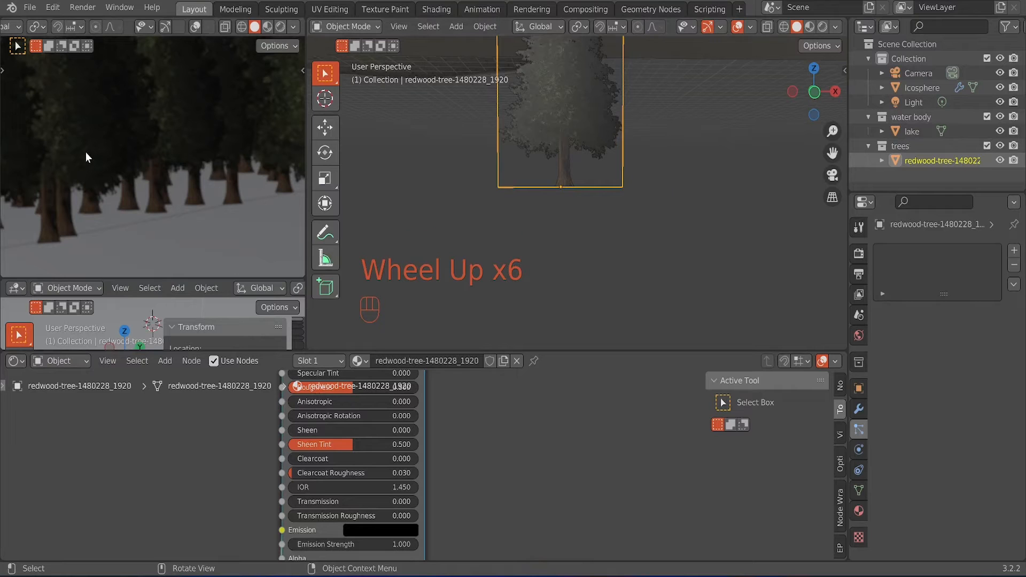
left_click(599, 221)
middle_click_drag(644, 187, 647, 193)
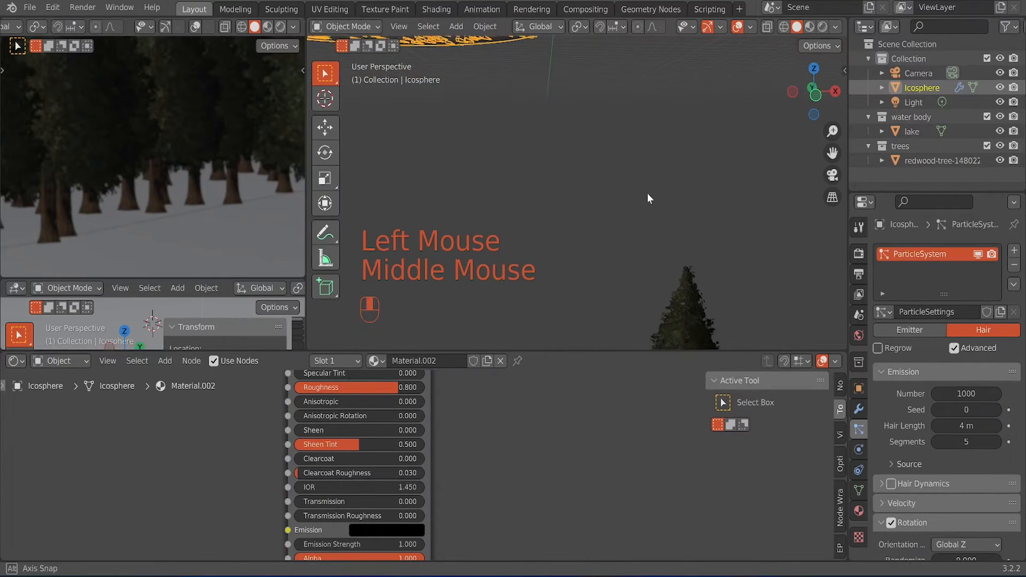
scroll(548, 156, "down", 2)
middle_click_drag(547, 155, 535, 214, "shift")
scroll(514, 225, "up", 1)
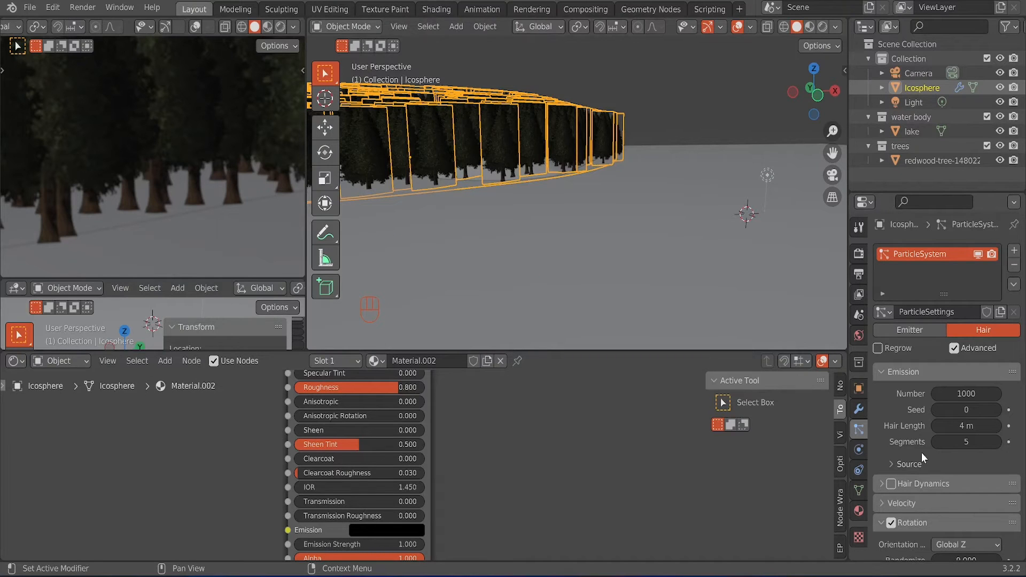
scroll(919, 451, "down", 6)
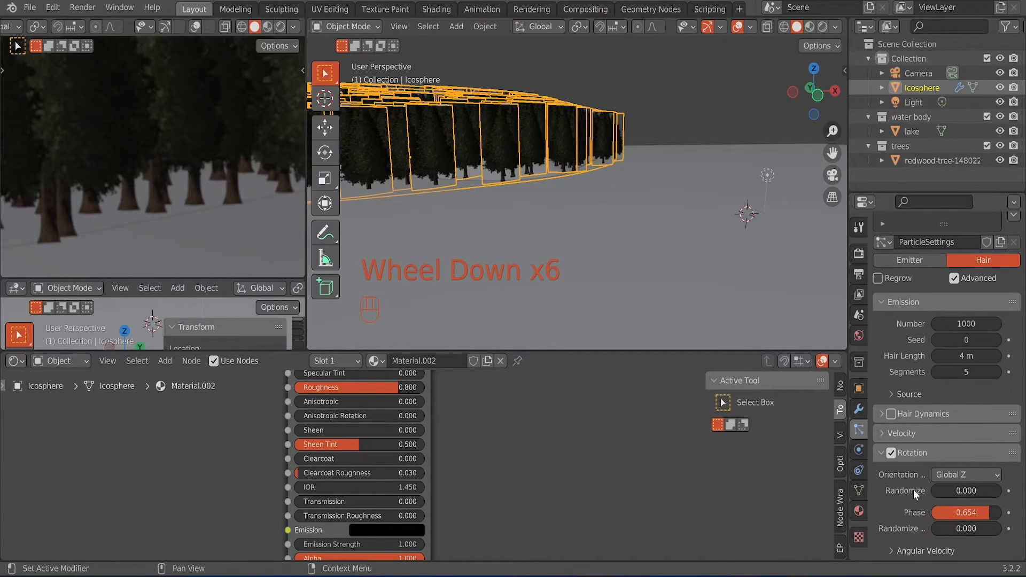
scroll(913, 490, "down", 7)
left_click(880, 371)
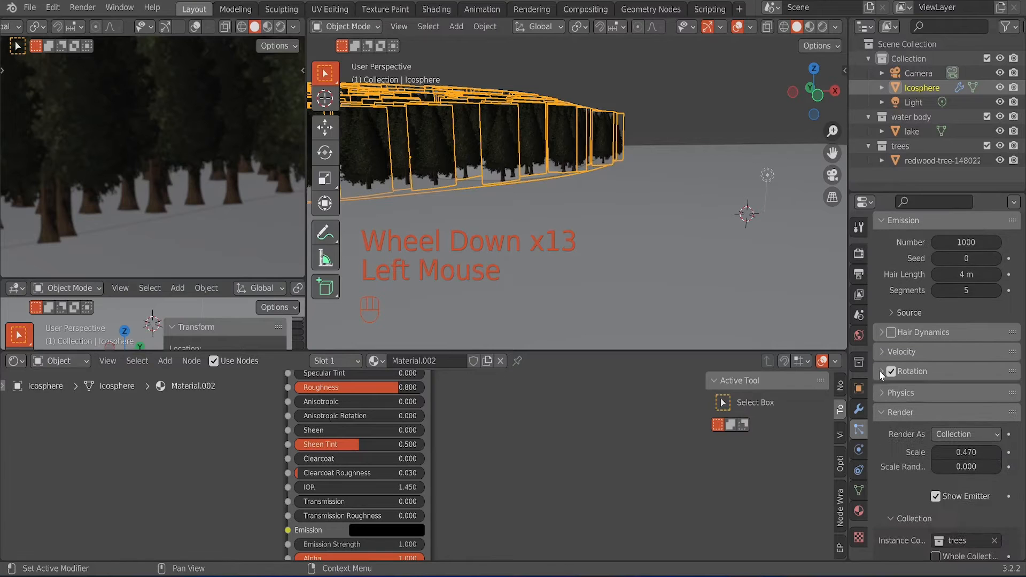
left_click_drag(956, 466, 994, 465)
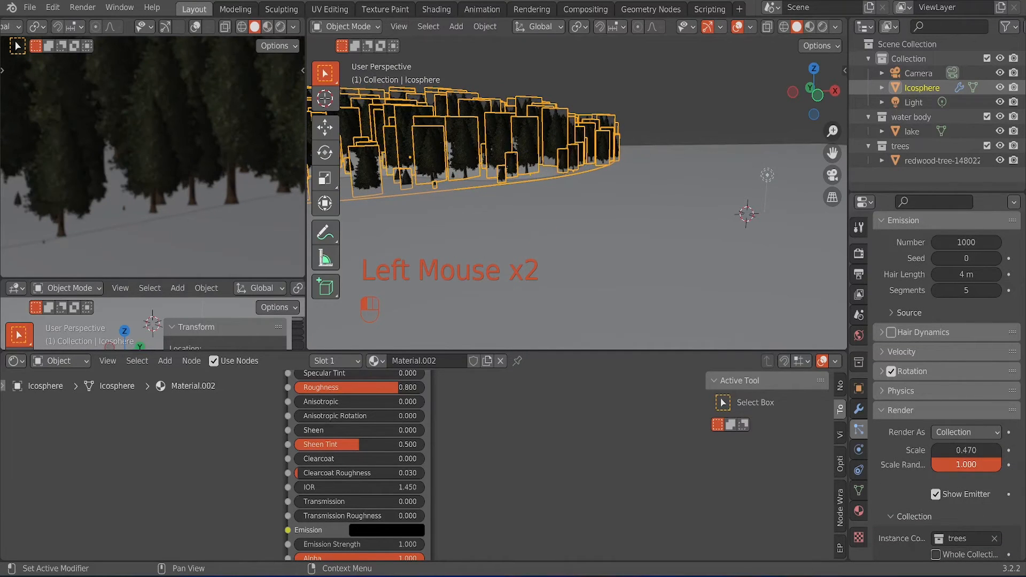
Step: Set the render scale of the hill's tree particles to 0.3, keeping the trees collection as the instanced source
left_click(979, 451)
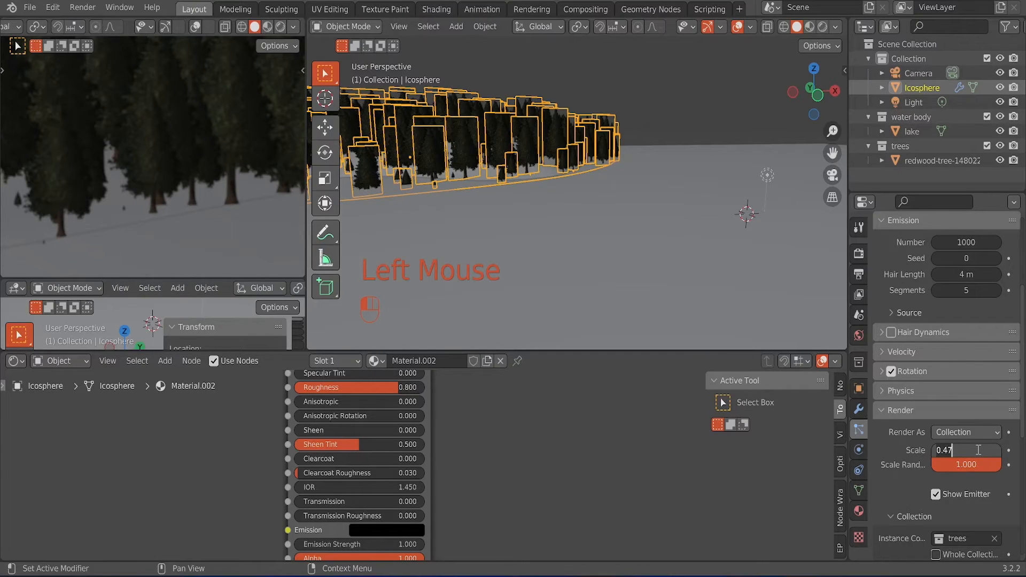
key("BackSpace")
key("BackSpace")
key("BackSpace")
key("BackSpace")
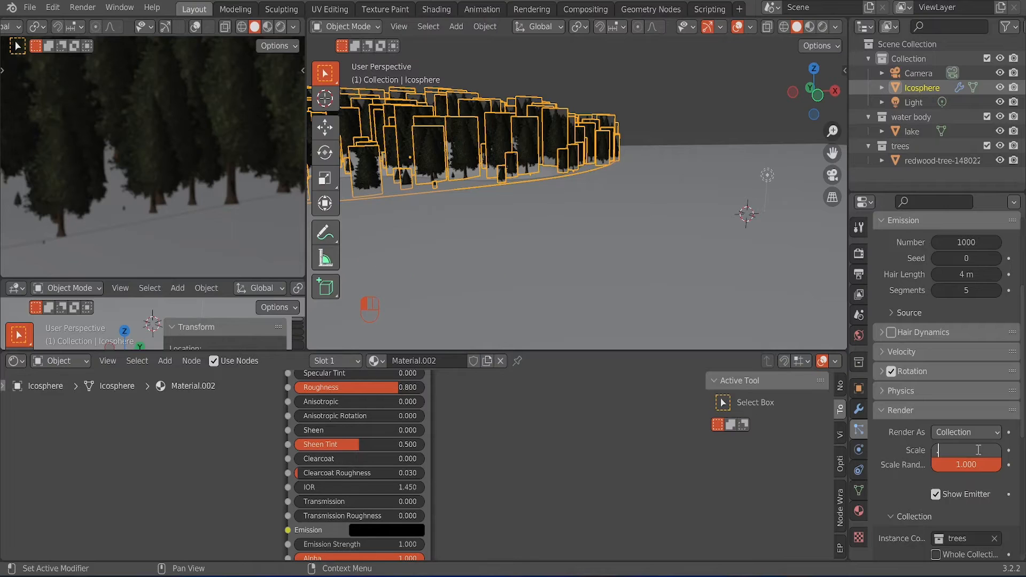
type(".3")
key("Return")
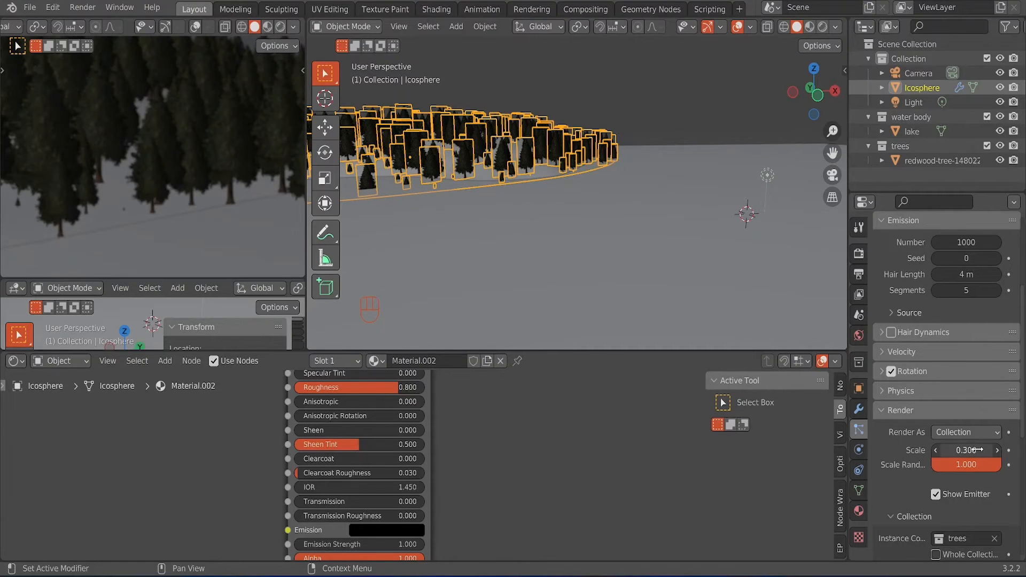
scroll(165, 143, "down", 8)
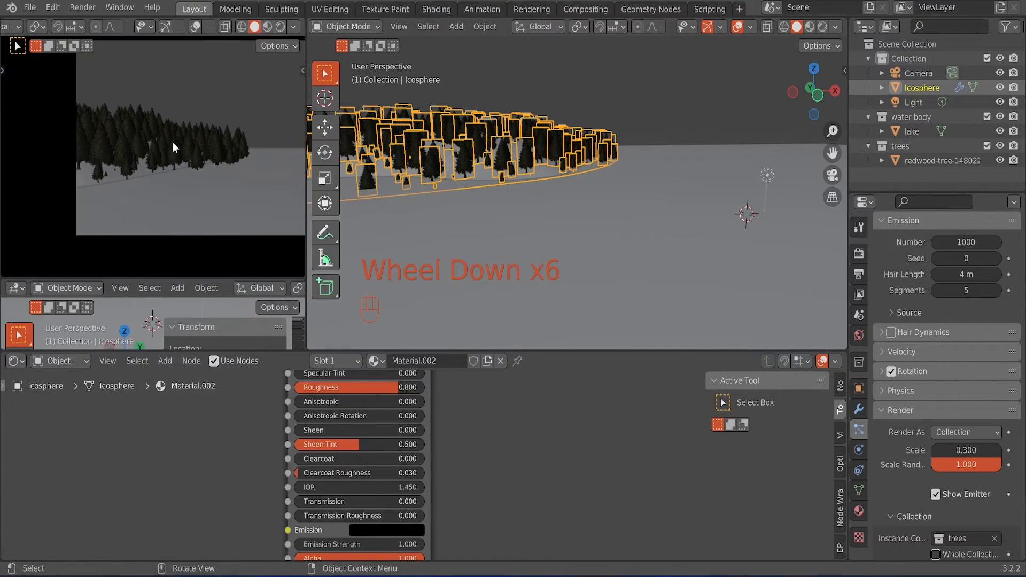
middle_click_drag(191, 140, 131, 145, "shift")
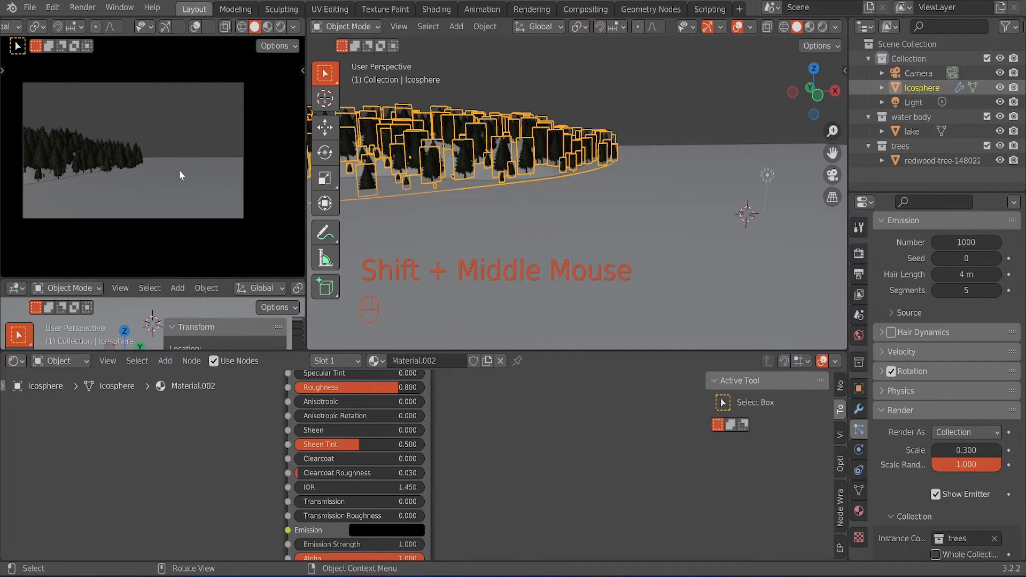
scroll(669, 176, "up", 1)
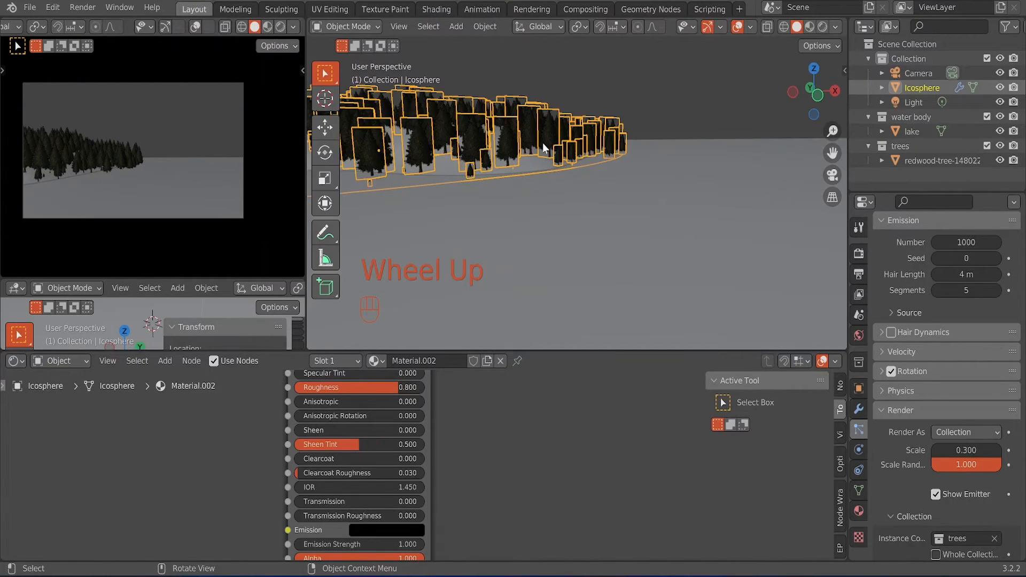
Step: Import tree-1544733_1920.png from the Trees folder as an image plane
scroll(544, 142, "up", 1)
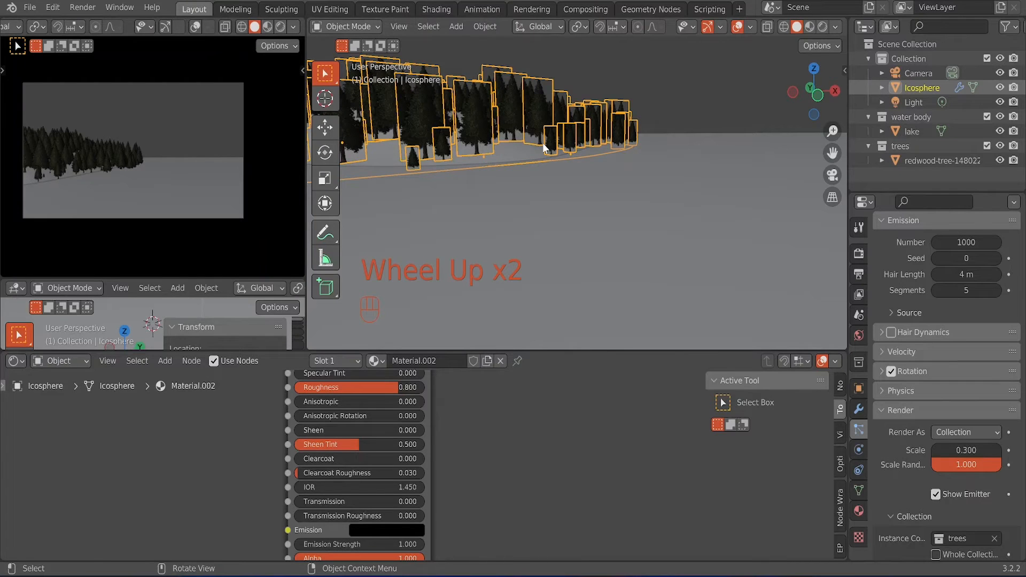
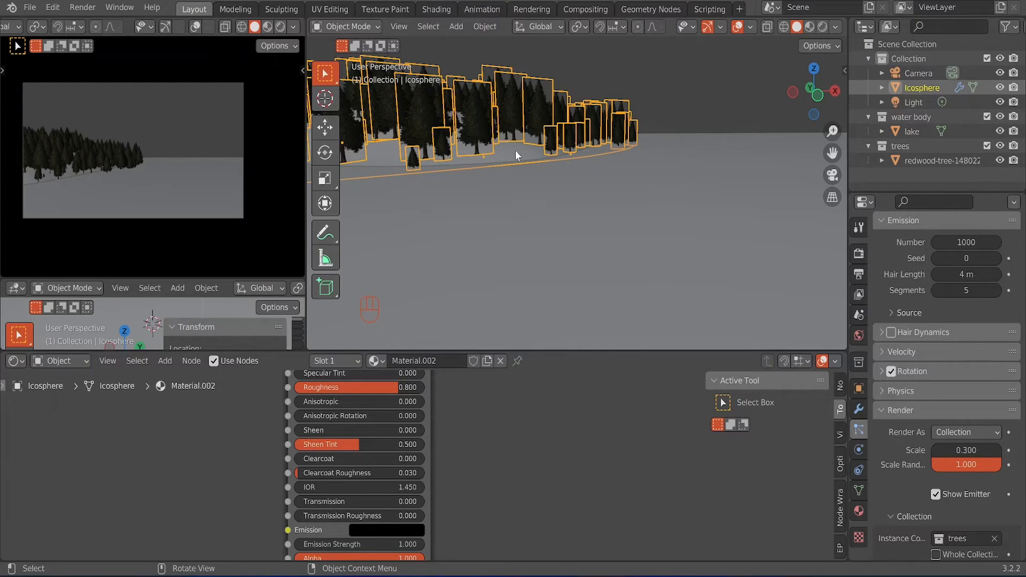
left_click(29, 7)
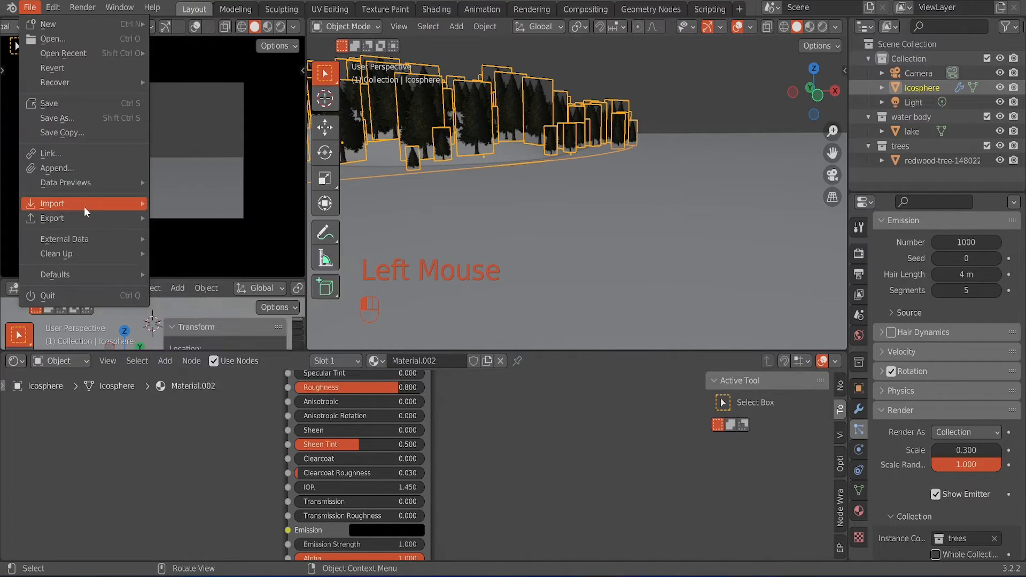
mouse_move(107, 204)
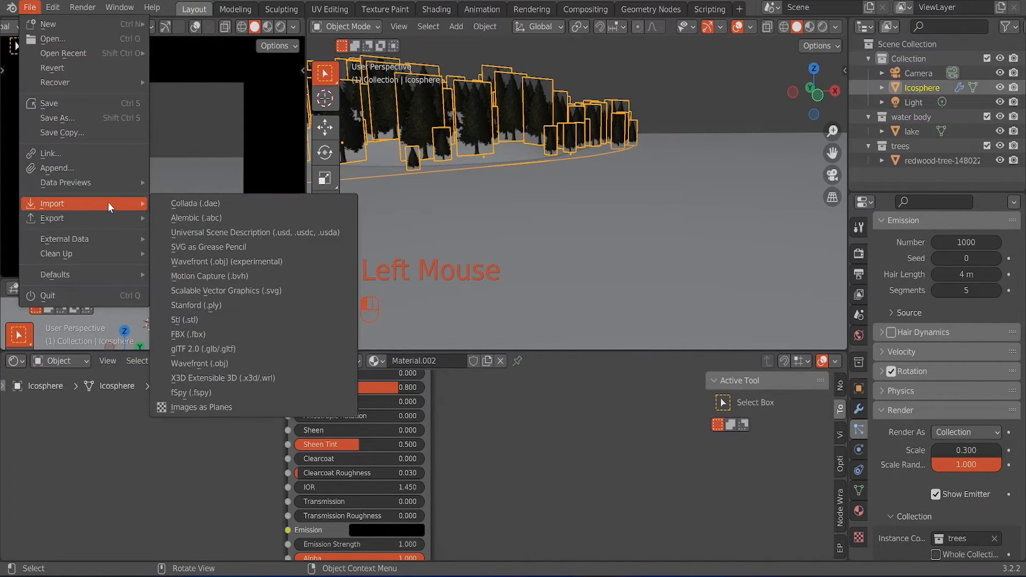
left_click(194, 408)
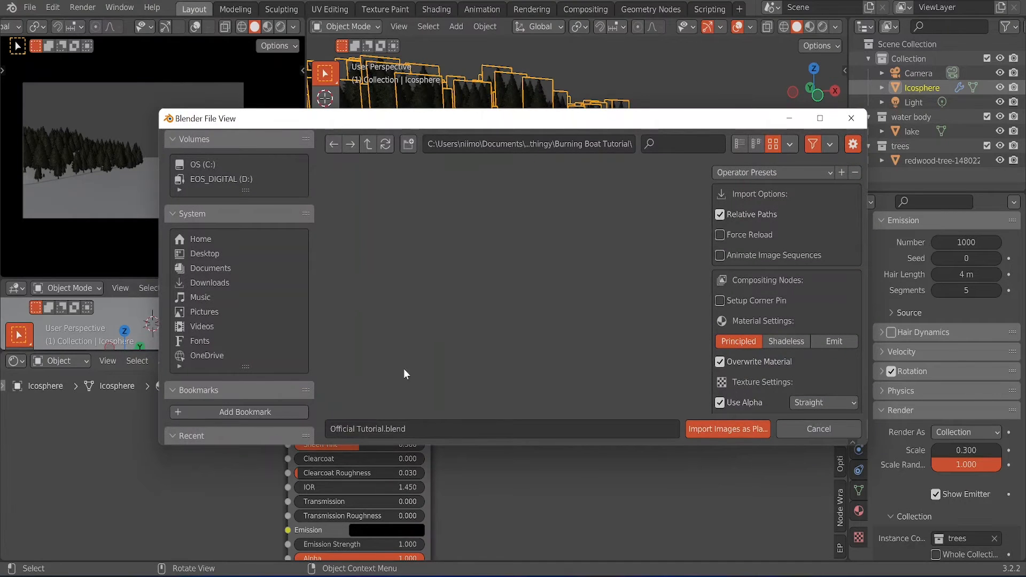
scroll(235, 319, "down", 5)
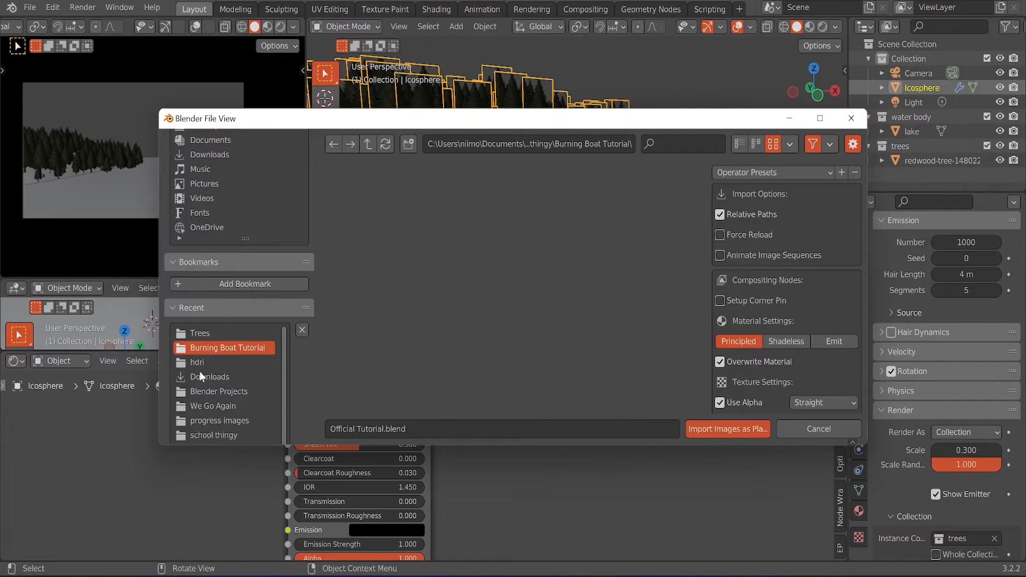
left_click(210, 334)
left_click(480, 246)
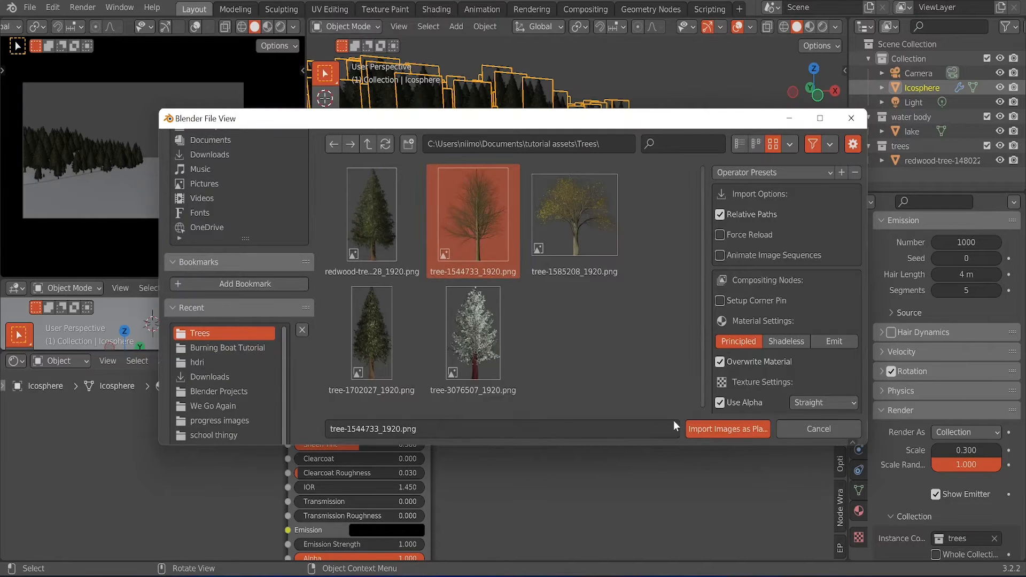
scroll(792, 319, "down", 3)
left_click(731, 432)
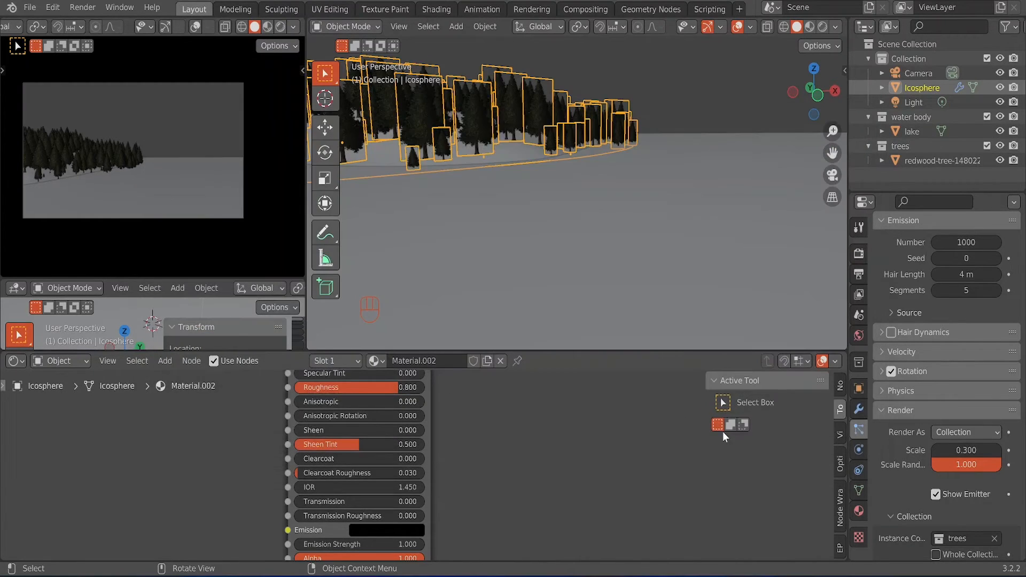
Step: Scale the tree-1544733_1920 plane by 10 and move it into the trees collection
scroll(635, 257, "down", 2)
scroll(659, 233, "up", 4)
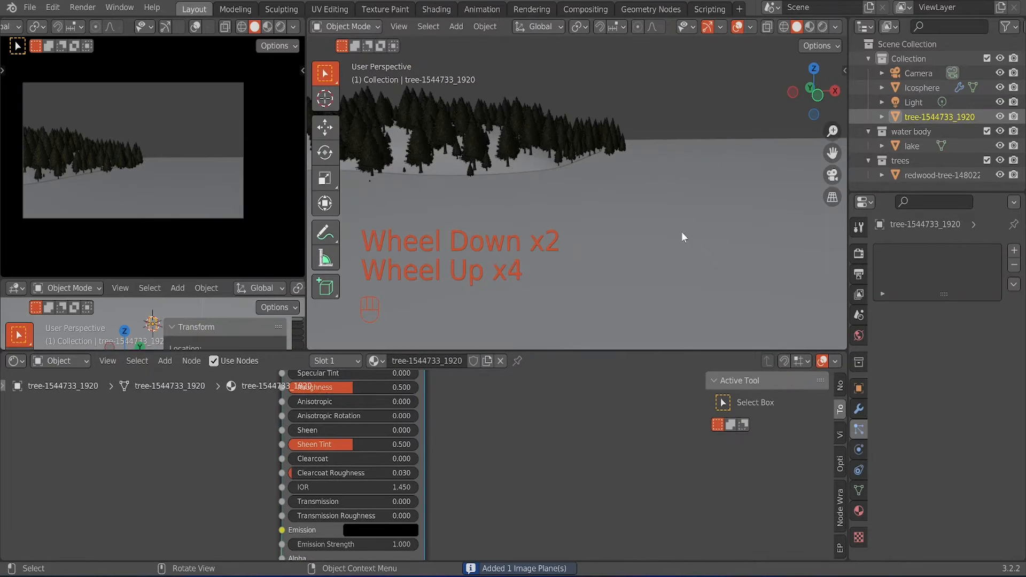
middle_click_drag(741, 233, 598, 206, "shift")
type("s")
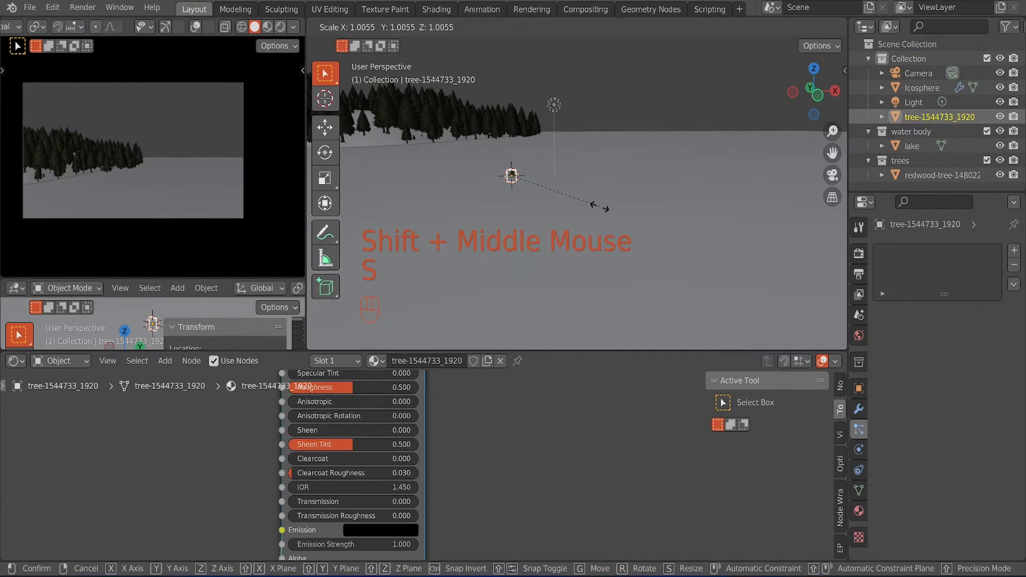
type("10")
key("Return")
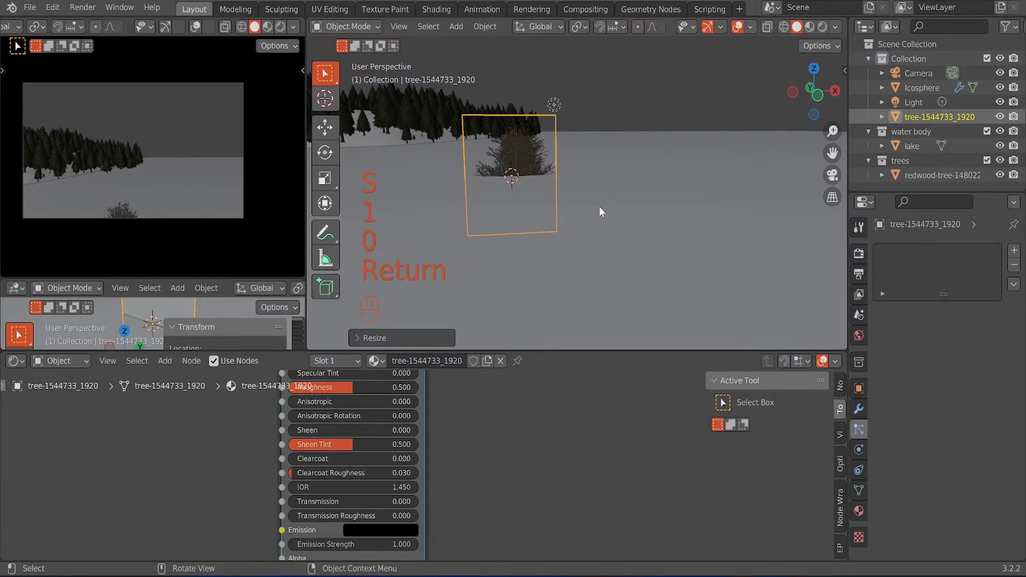
key("m")
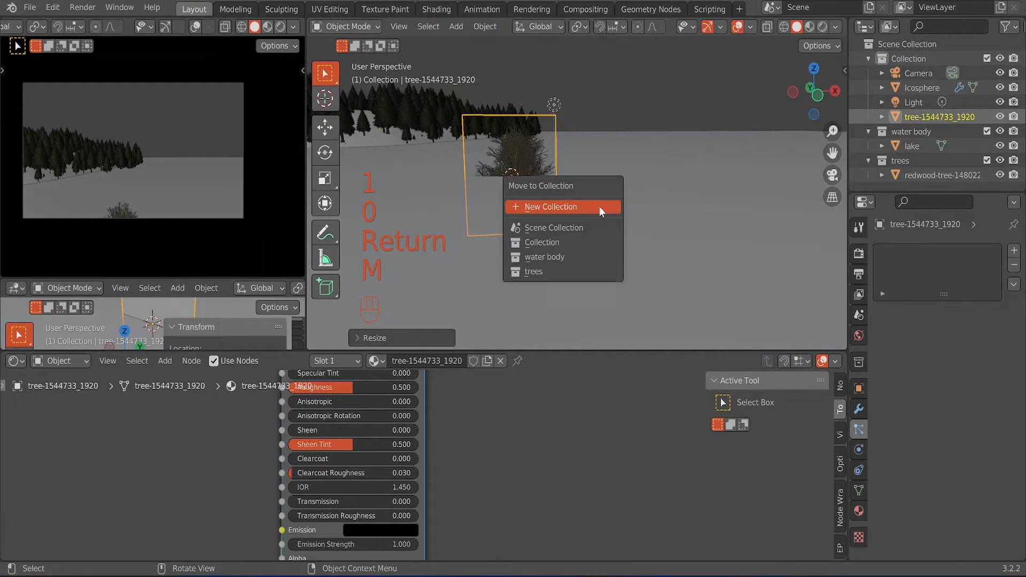
left_click(560, 267)
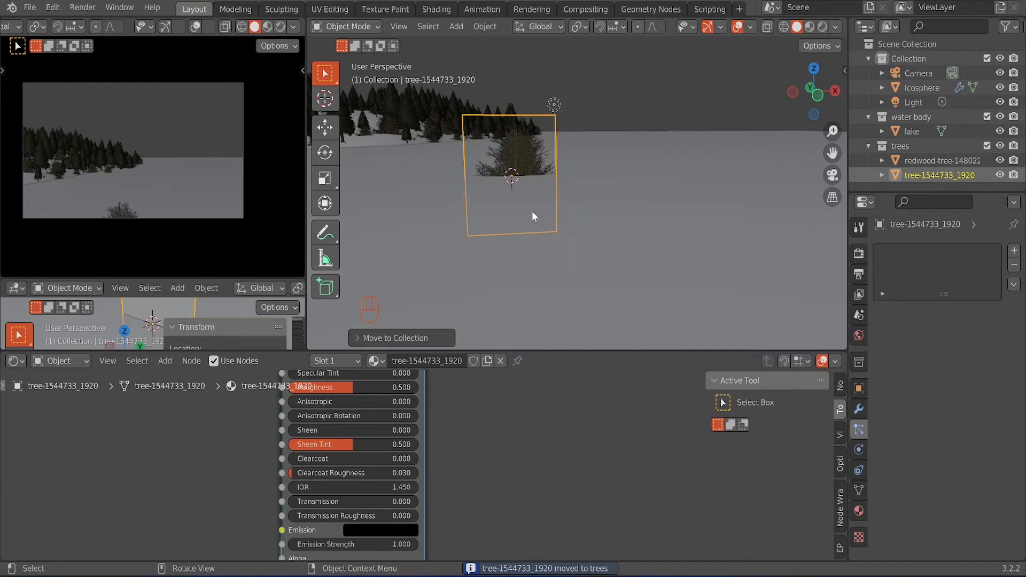
Step: In Edit Mode, raise the tree-1544733_1920 mesh along Z until the trunk's base sits at the object's origin
key("Tab")
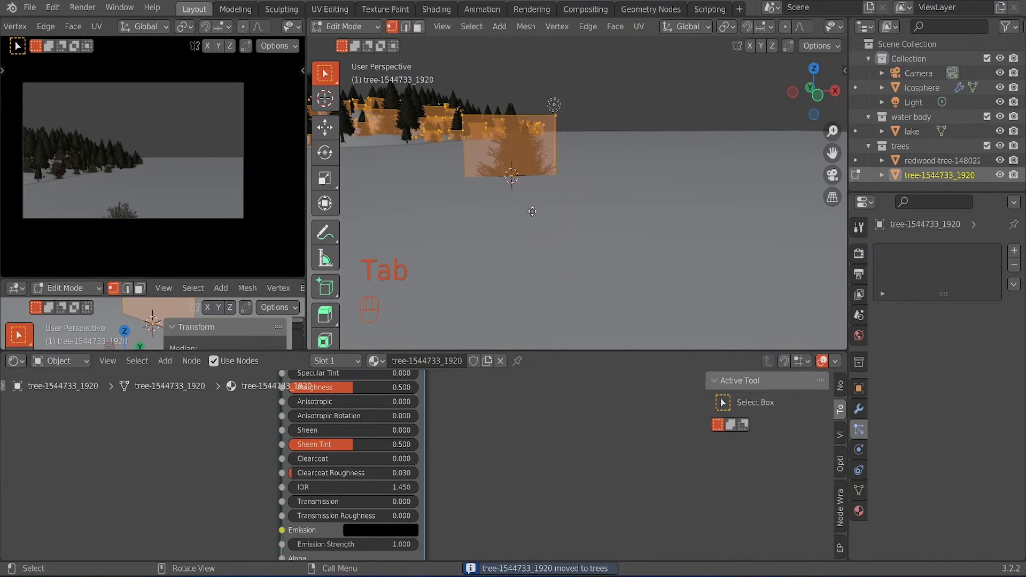
key("g")
key("z")
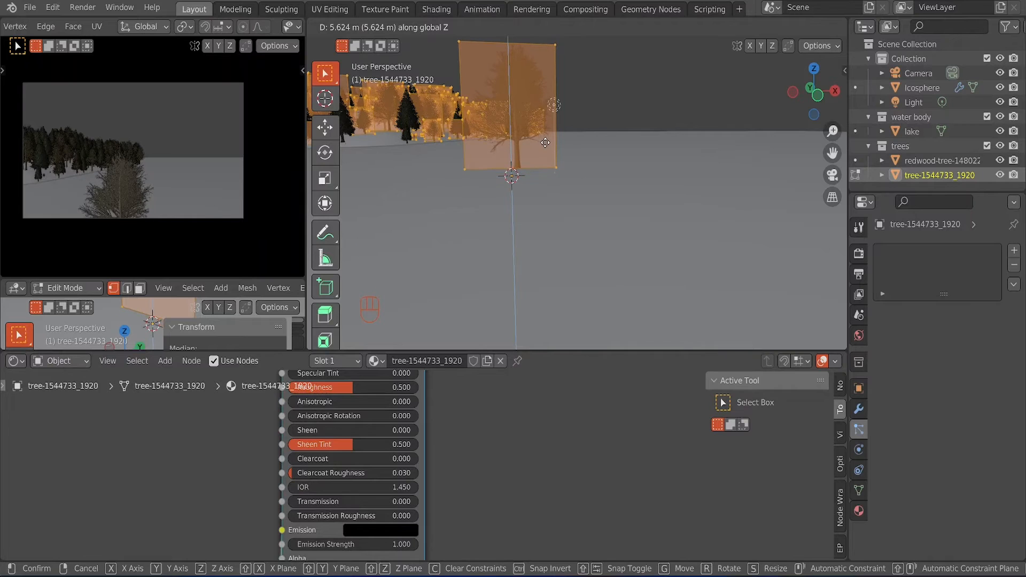
left_click(545, 150)
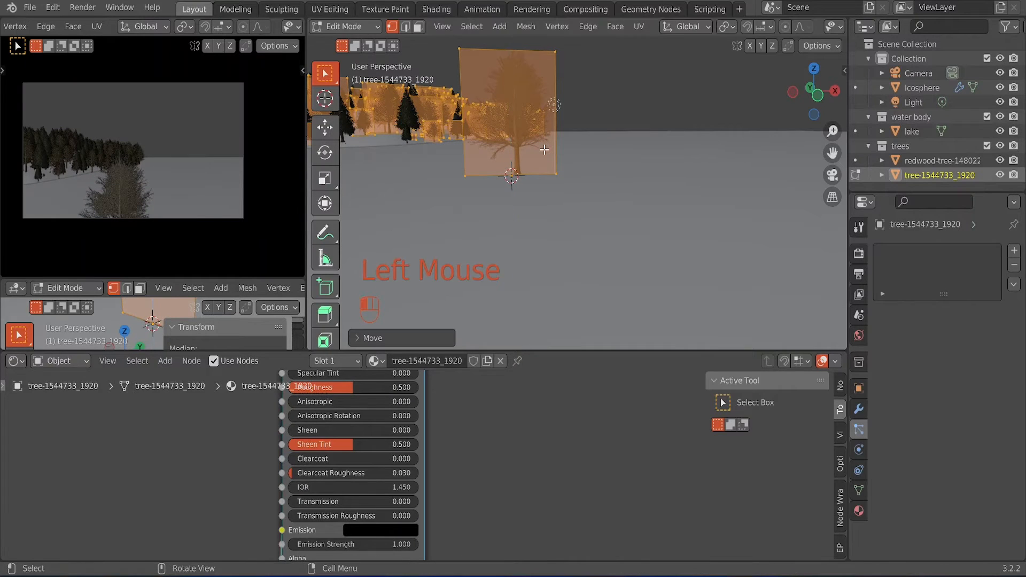
key("Tab")
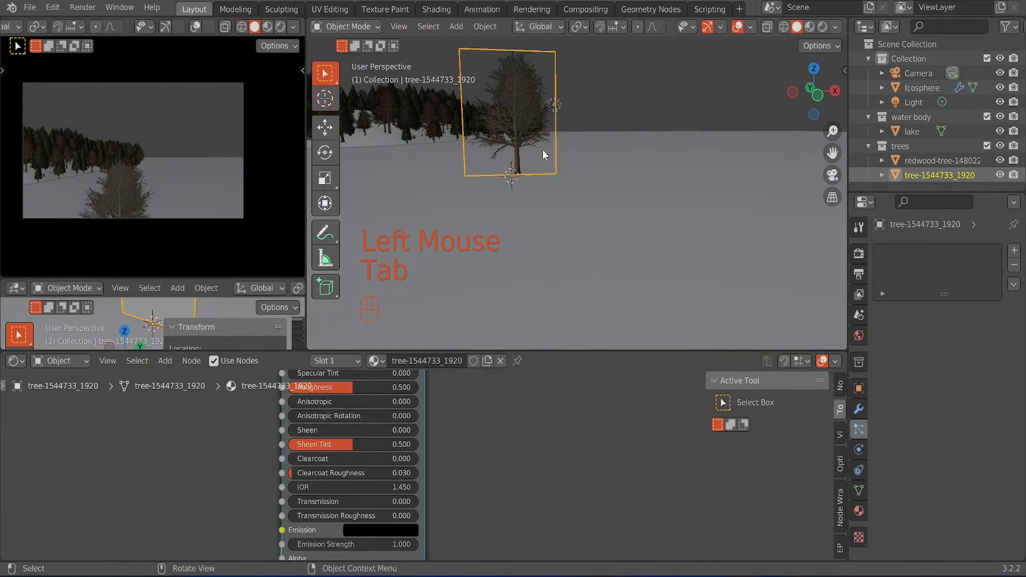
Step: Lower the tree-1544733_1920 object along Z until it is hidden beneath the lake surface, and save the file
key("g")
key("z")
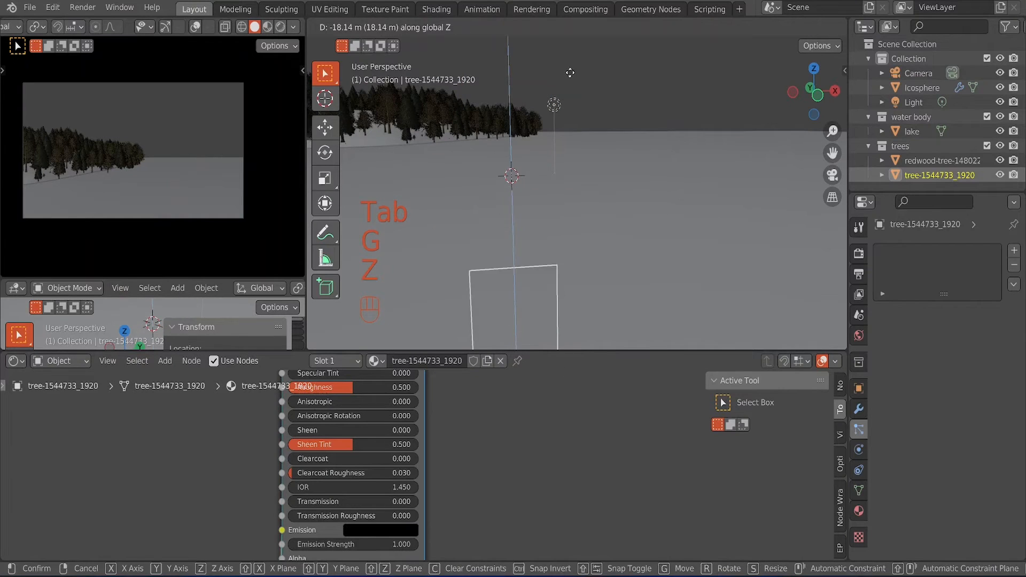
left_click(543, 146)
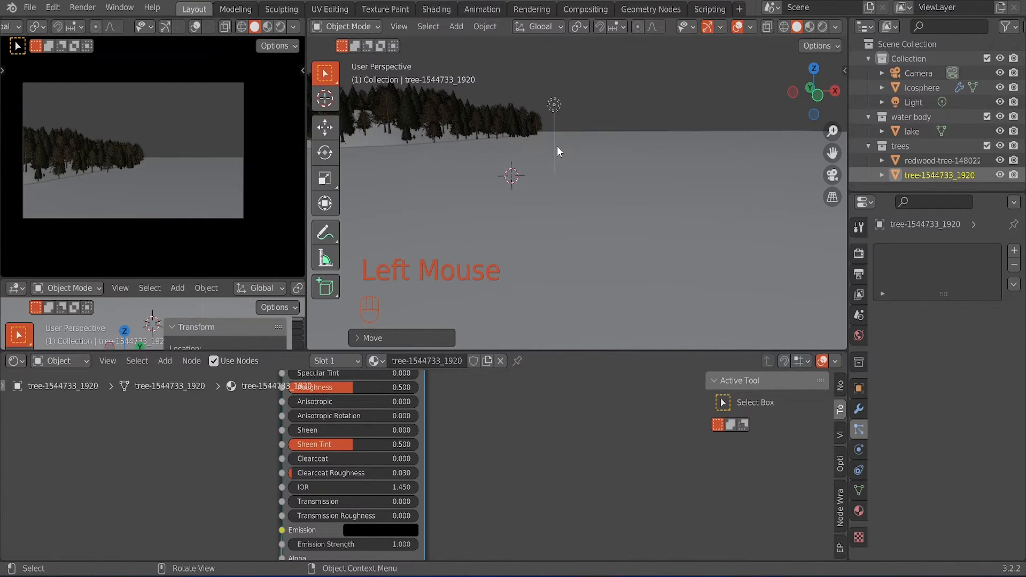
key("KP_0")
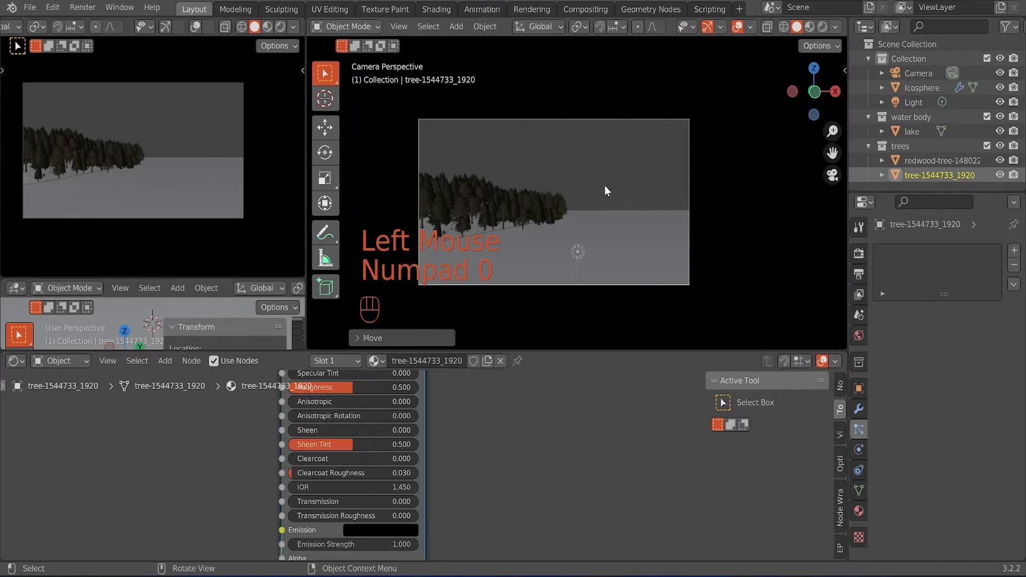
scroll(604, 223, "up", 2)
middle_click_drag(604, 223, 605, 198, "shift")
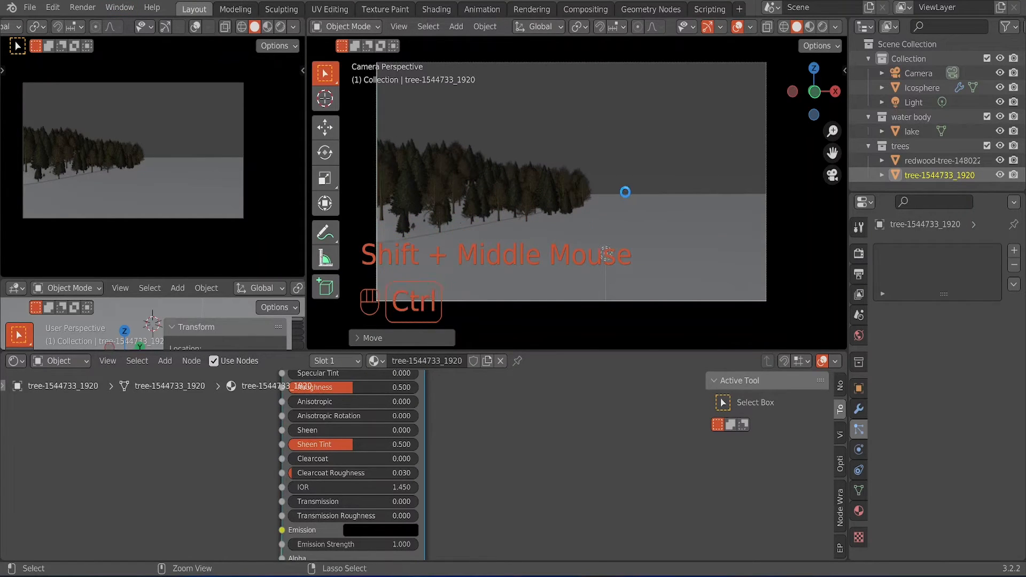
key("ctrl+s")
Step: Import tree-1585208_1920.png from the Trees folder as an image plane
left_click(19, 7)
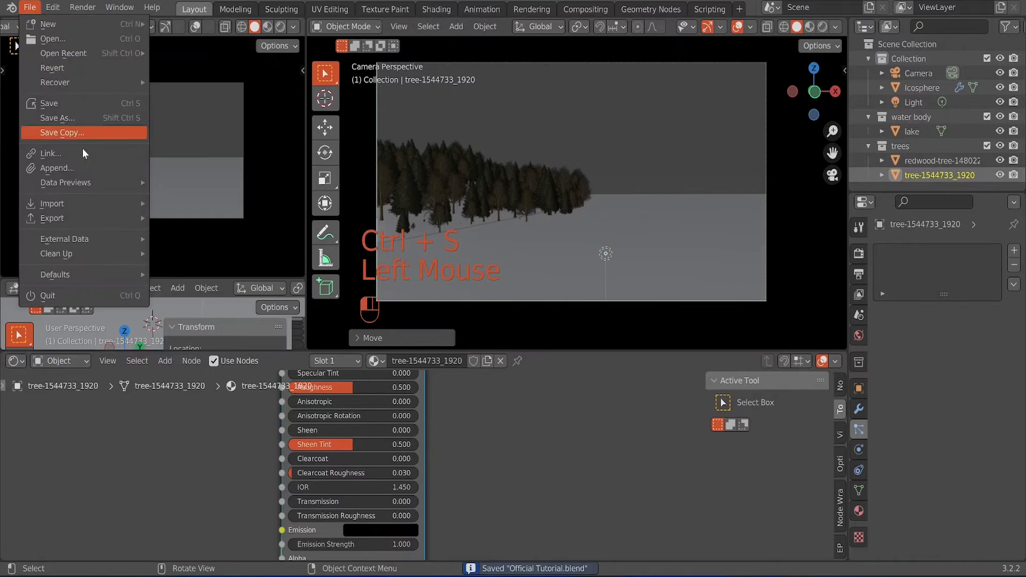
mouse_move(92, 206)
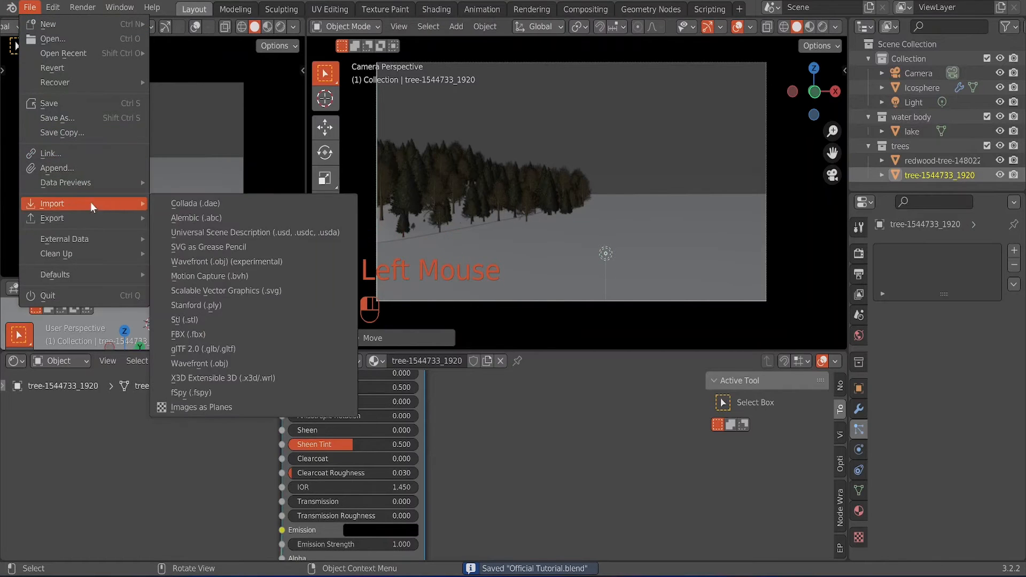
left_click(216, 408)
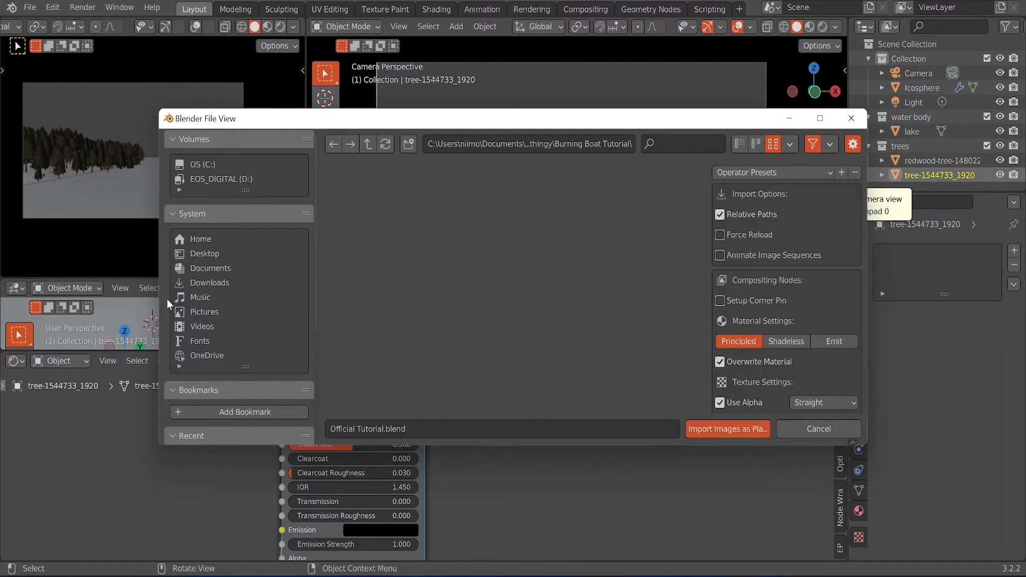
scroll(243, 320, "down", 3)
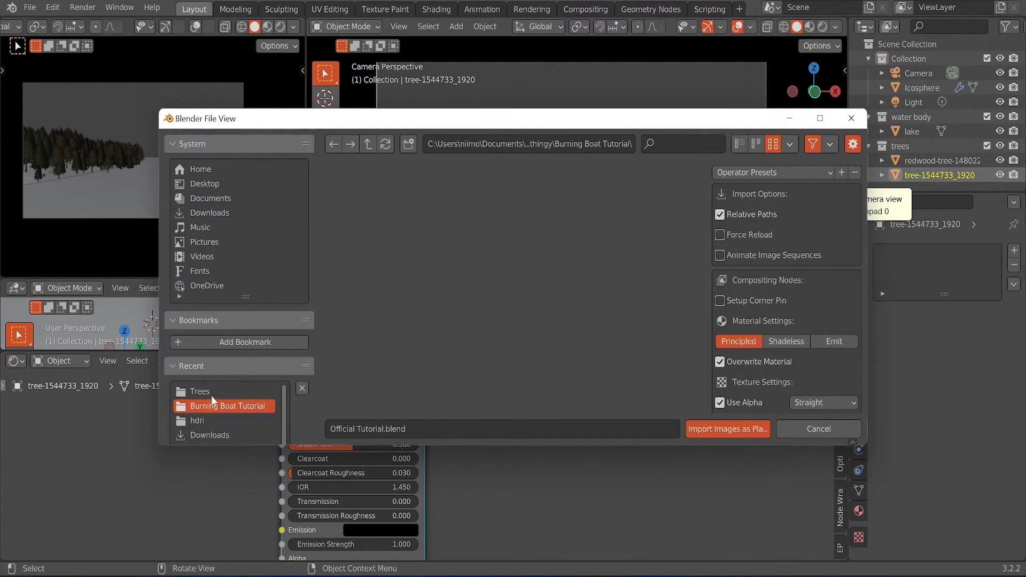
left_click(210, 393)
left_click(595, 226)
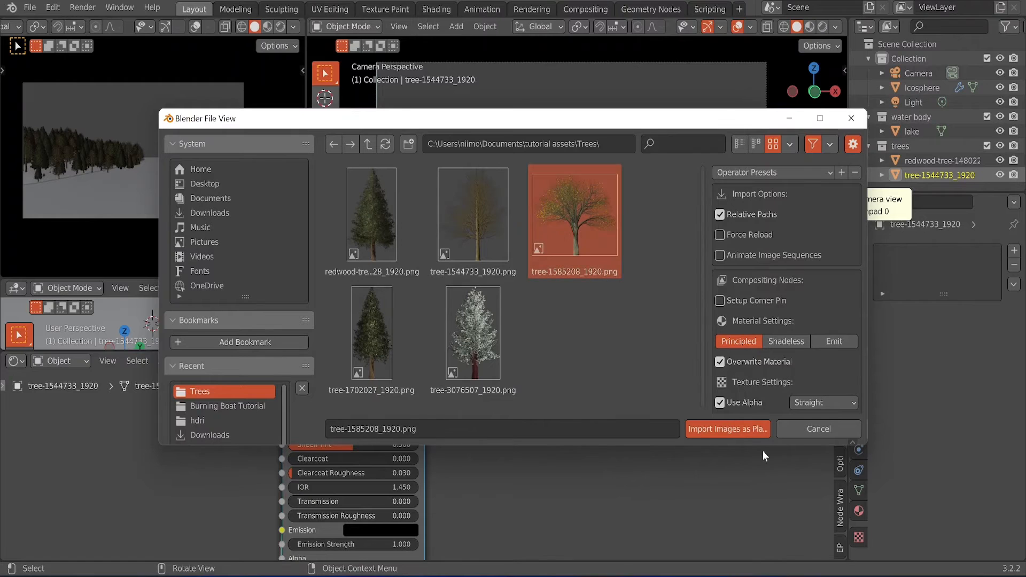
left_click(733, 434)
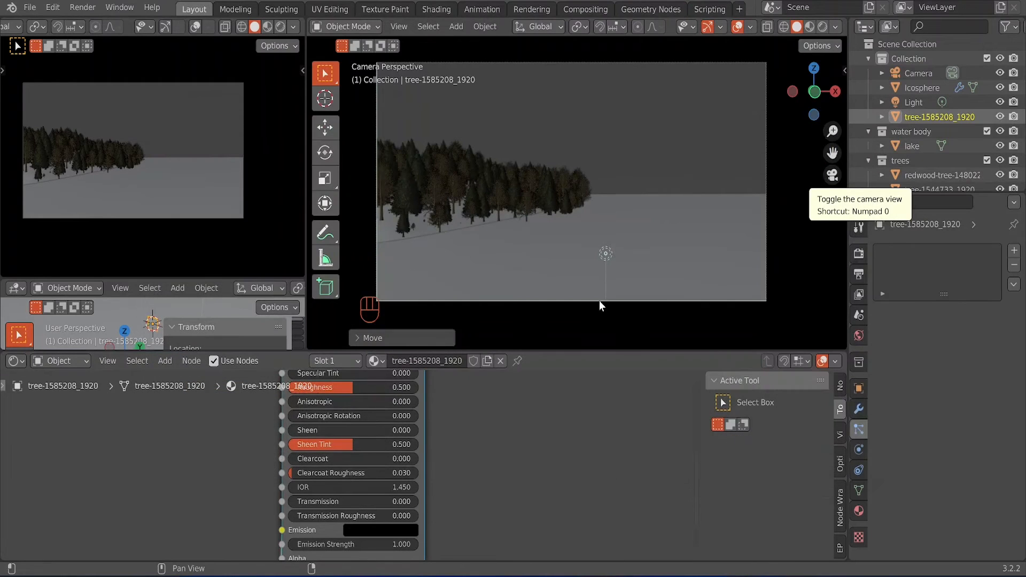
Step: Scale the tree-1585208_1920 plane by 10 and move it into the trees collection
middle_click_drag(611, 274, 606, 274)
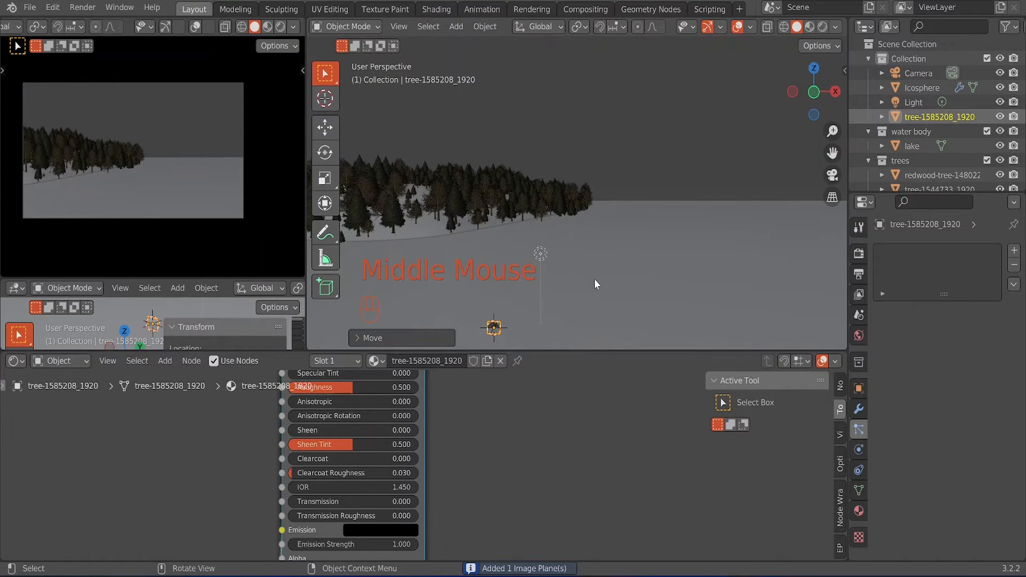
type("s10")
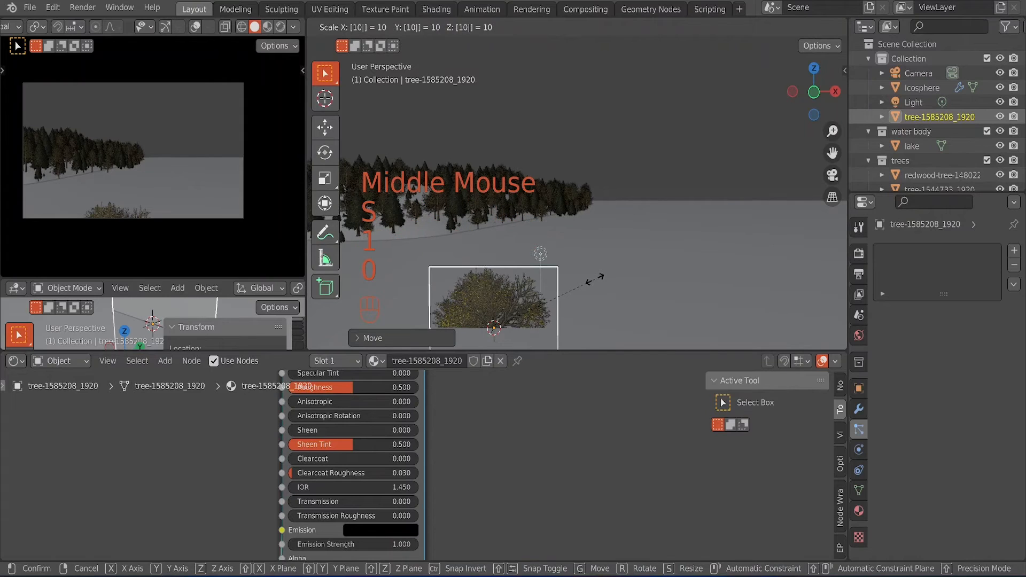
key("Return")
key("m")
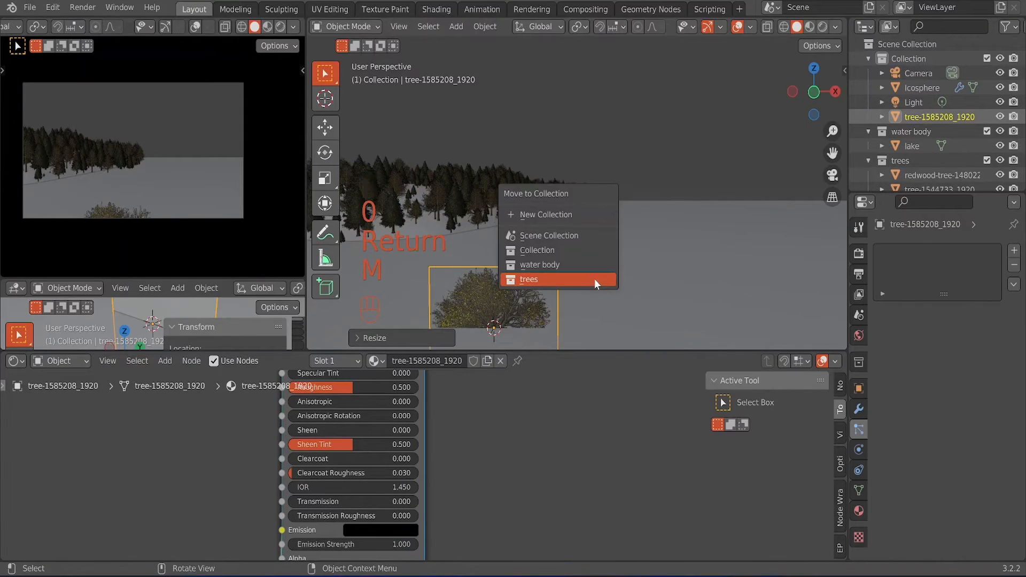
left_click(595, 279)
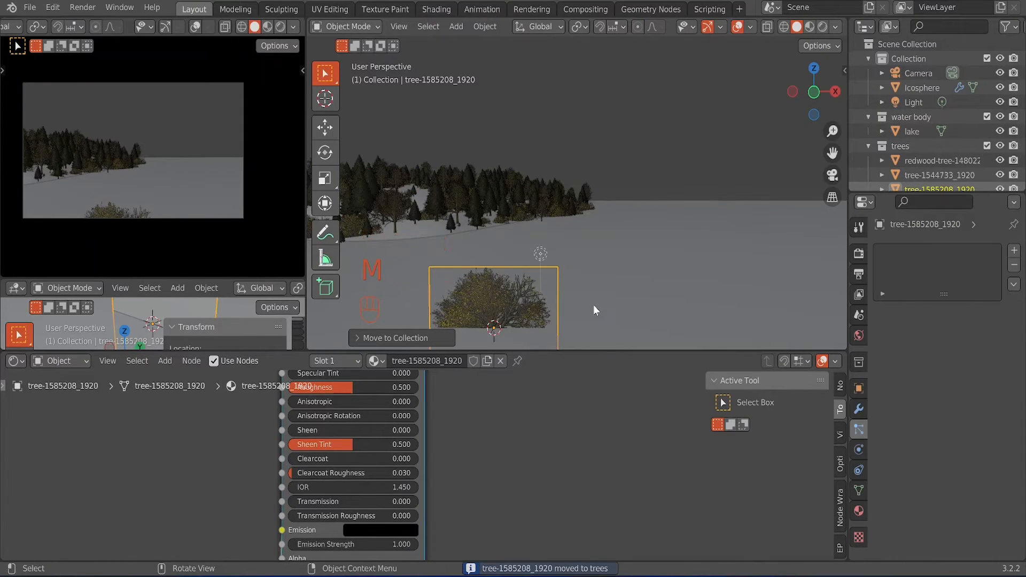
Step: In Edit Mode, raise the tree-1585208_1920 mesh along Z until its trunk's base sits at the object's origin
middle_click_drag(593, 305, 630, 238, "shift")
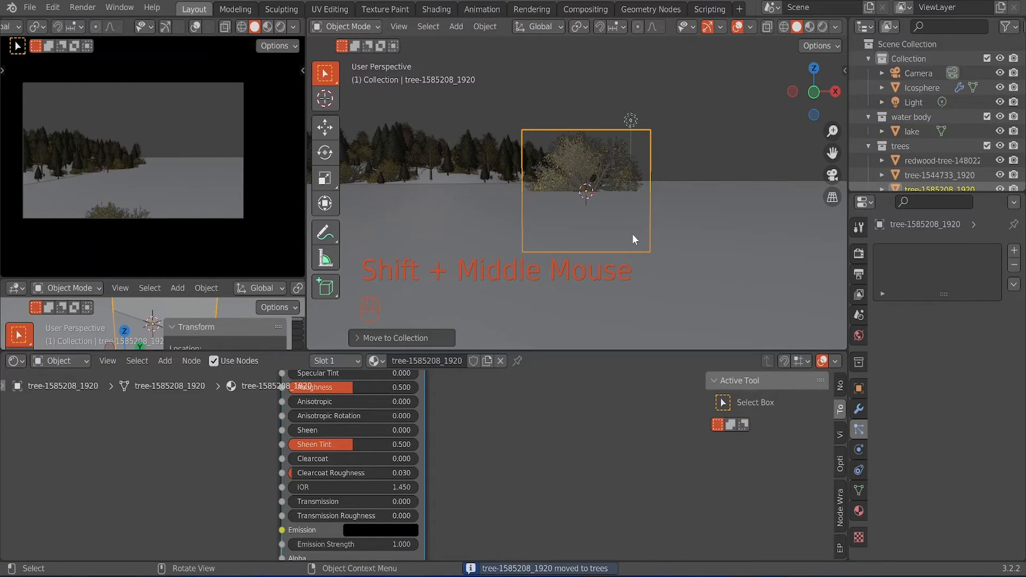
key("Tab")
key("g")
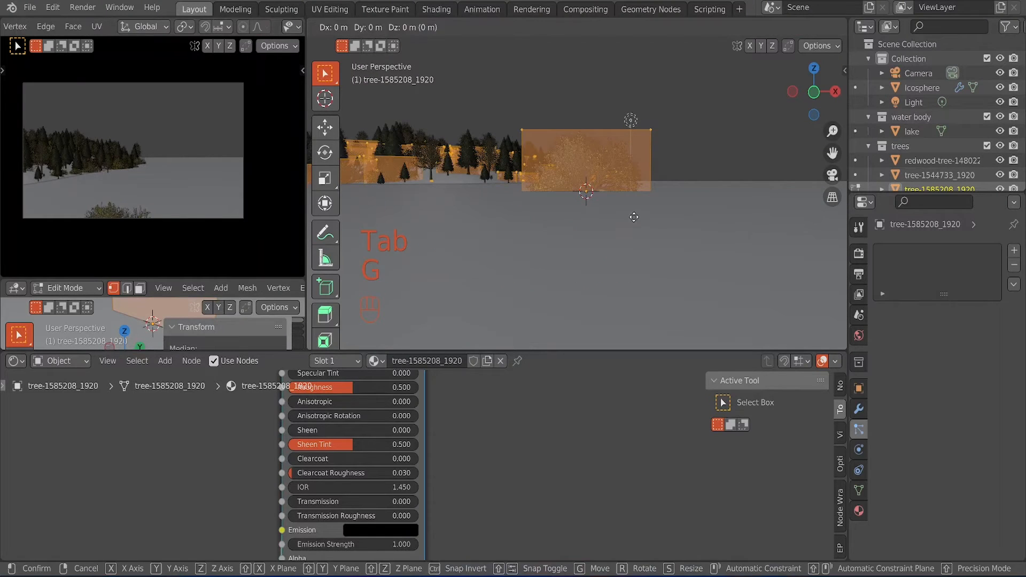
key("z")
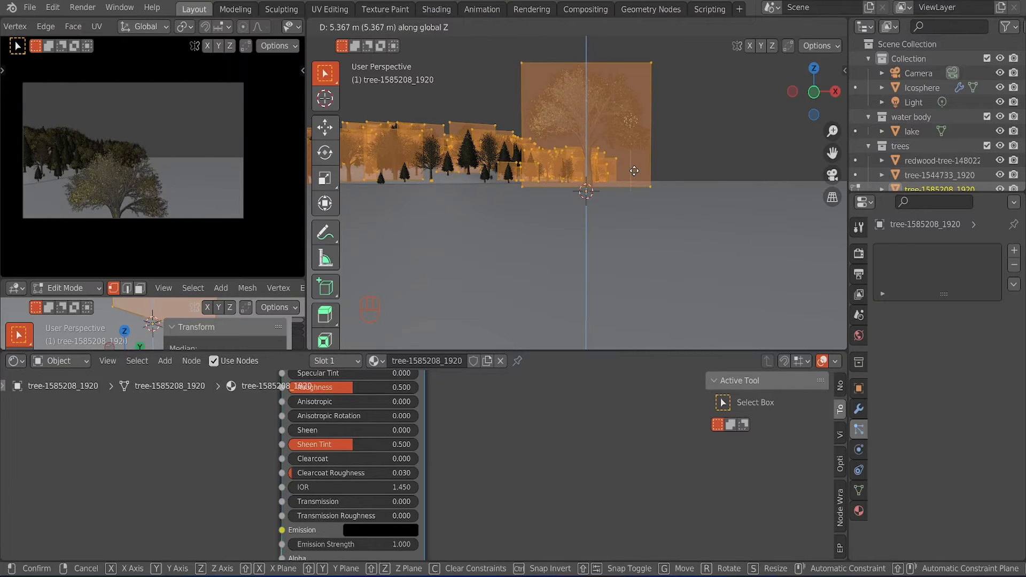
left_click(633, 170)
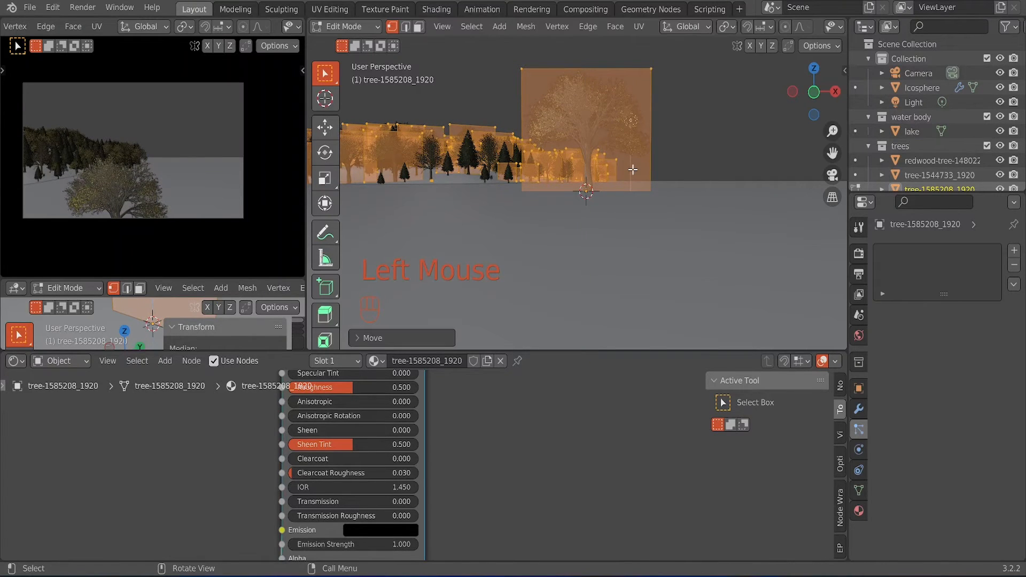
Step: In Object Mode, lower the tree-1585208_1920 plane along Z until it is hidden beneath the lake surface, and save the file
key("Tab")
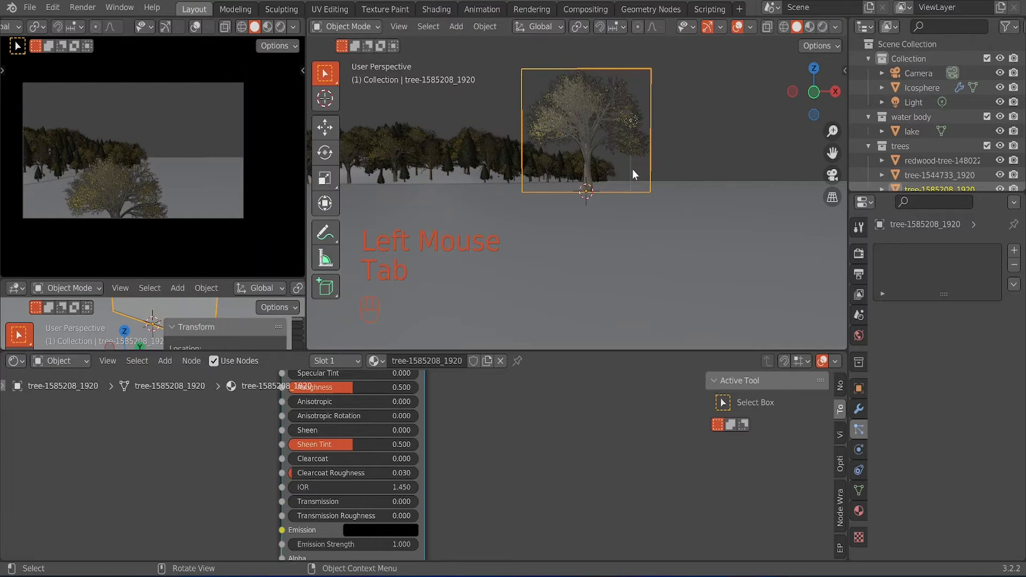
key("g")
key("z")
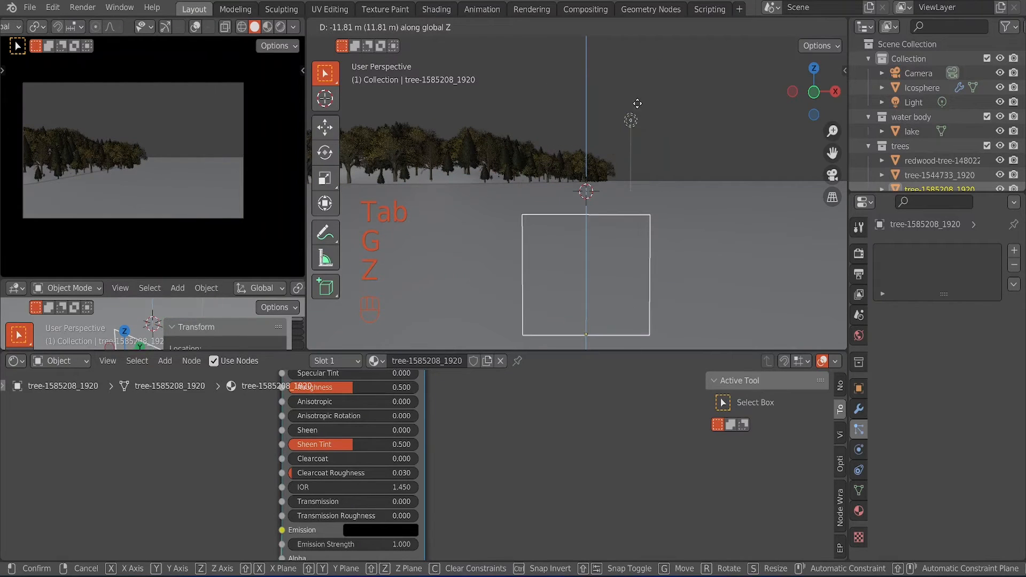
left_click(640, 191)
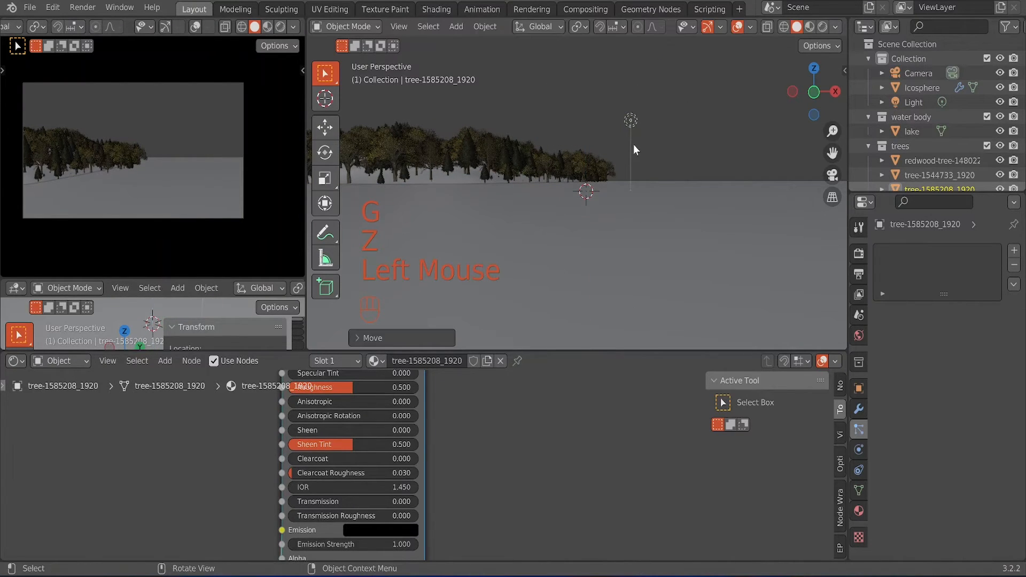
scroll(630, 146, "up", 1)
middle_click_drag(627, 146, 541, 153)
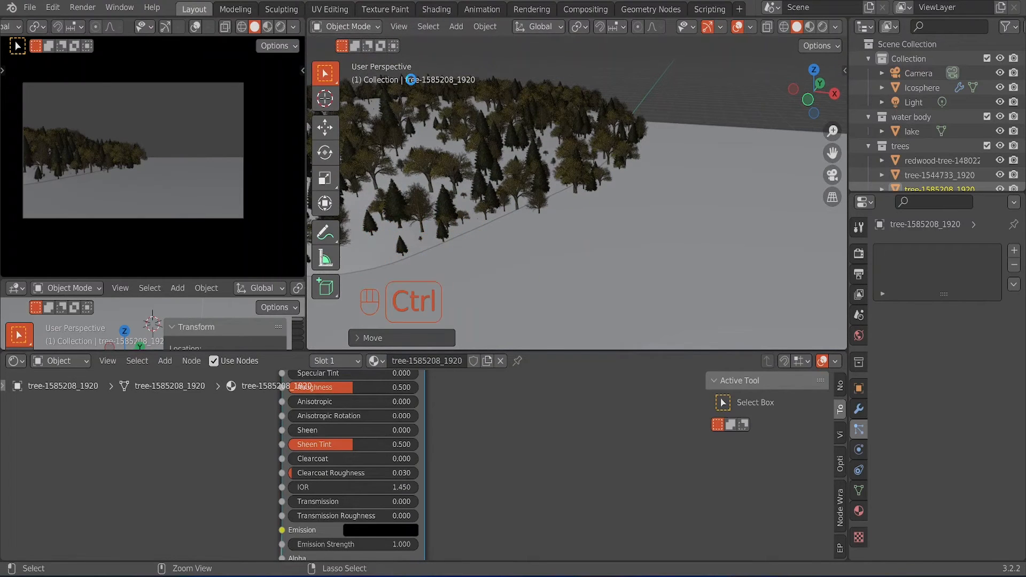
key("ctrl+s")
Step: Import tree-3076507_1920.png from the Trees folder as an image plane
left_click(346, 26)
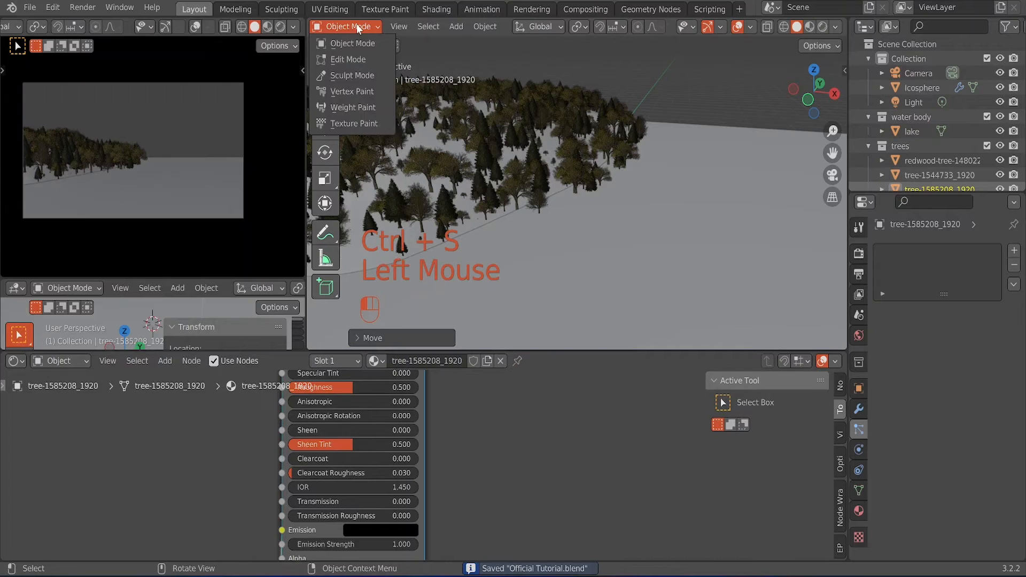
left_click(30, 7)
mouse_move(72, 201)
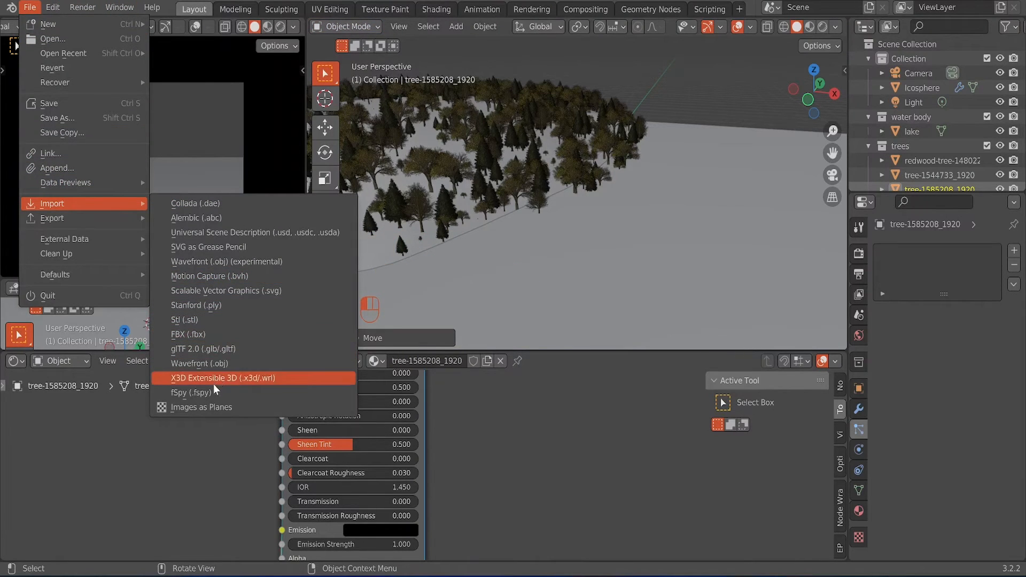
left_click(207, 405)
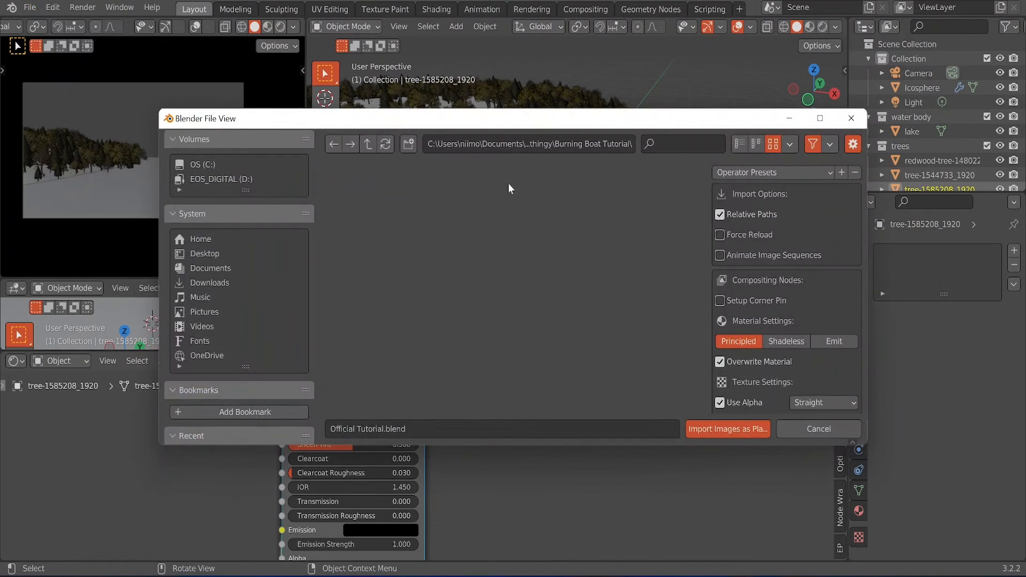
scroll(206, 283, "down", 3)
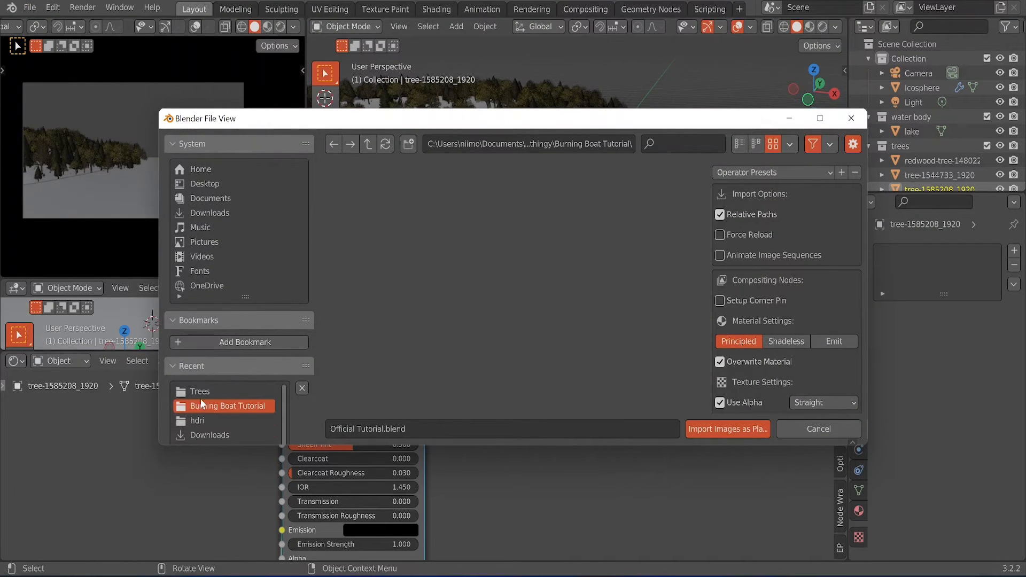
left_click(223, 392)
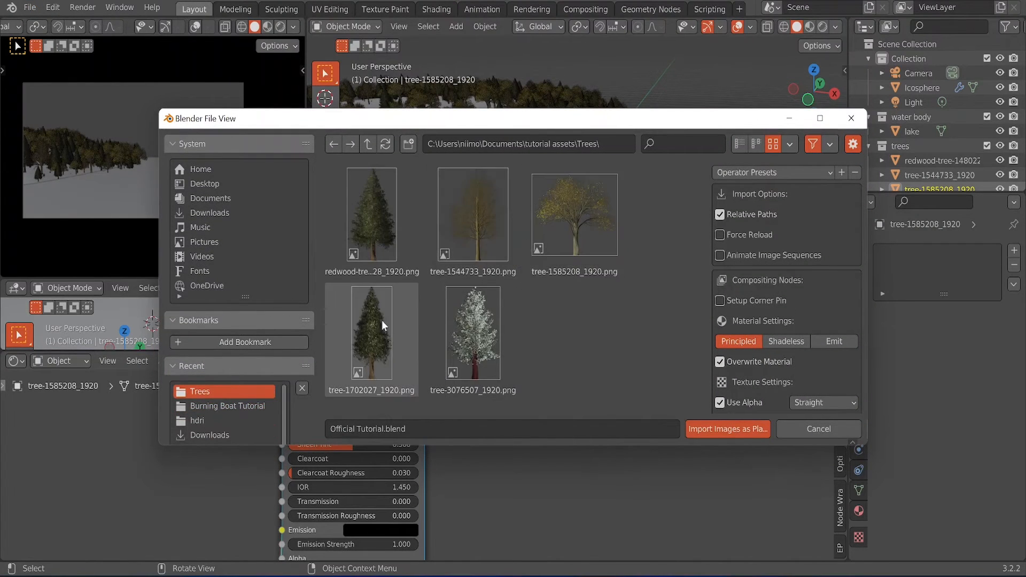
left_click(457, 325)
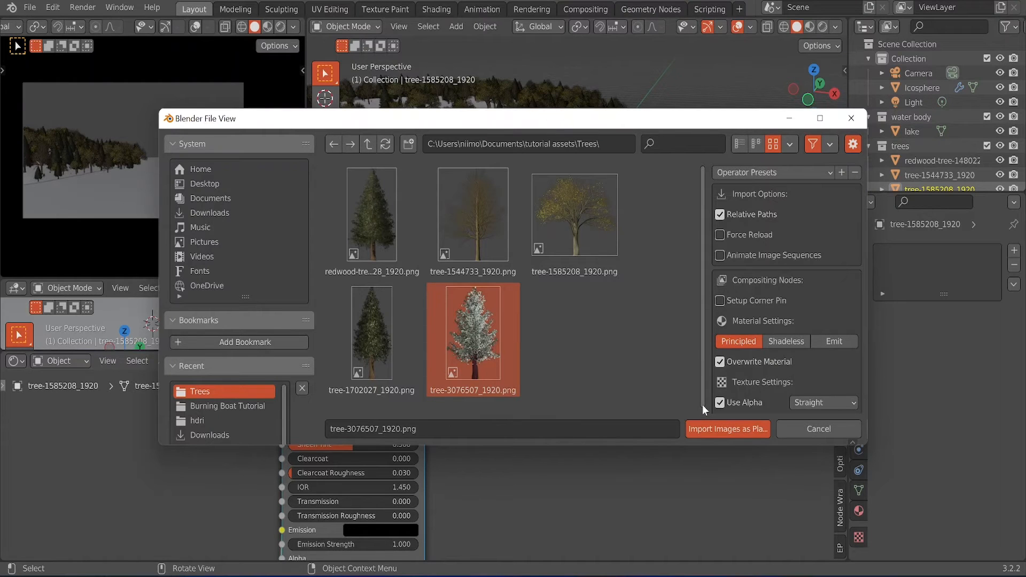
left_click(722, 428)
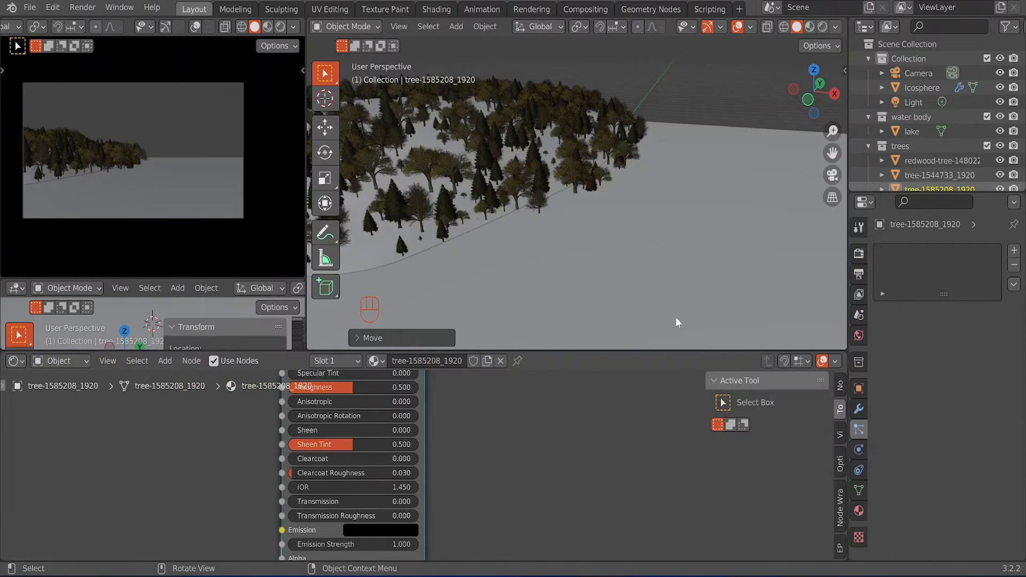
Step: Scale the tree-3076507_1920 plane by 10
scroll(643, 275, "down", 3)
mouse_move(653, 278)
middle_mouse_down()
mouse_move(665, 270)
mouse_move(656, 265)
middle_mouse_up()
scroll(653, 264, "up", 3)
middle_click_drag(557, 279, 565, 273)
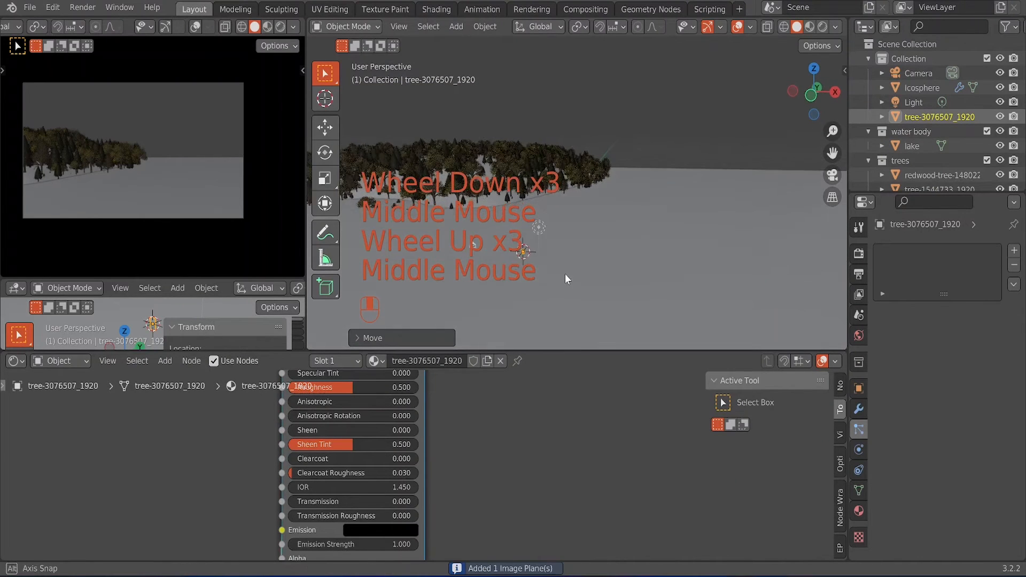
type("s10")
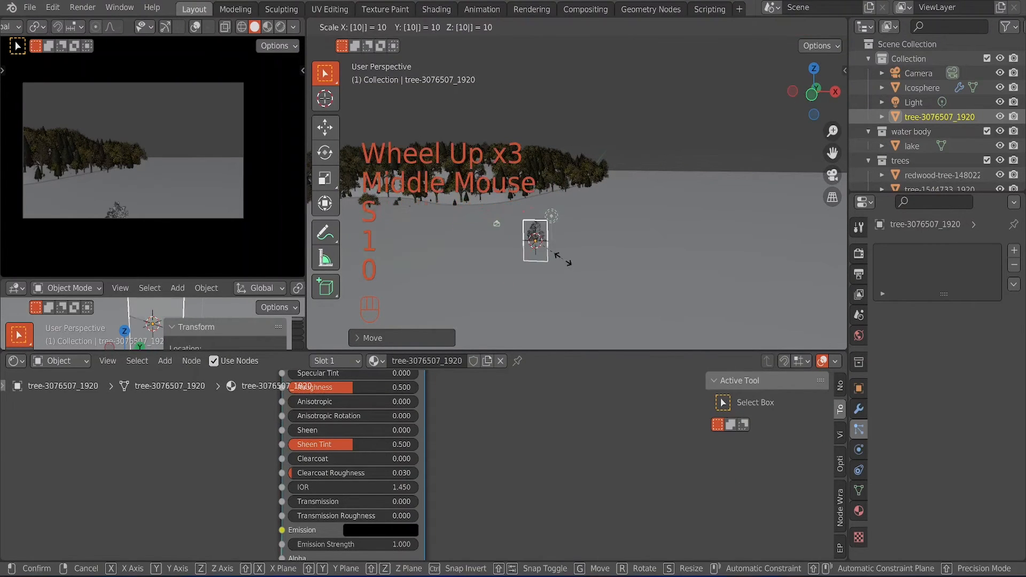
left_click(563, 259)
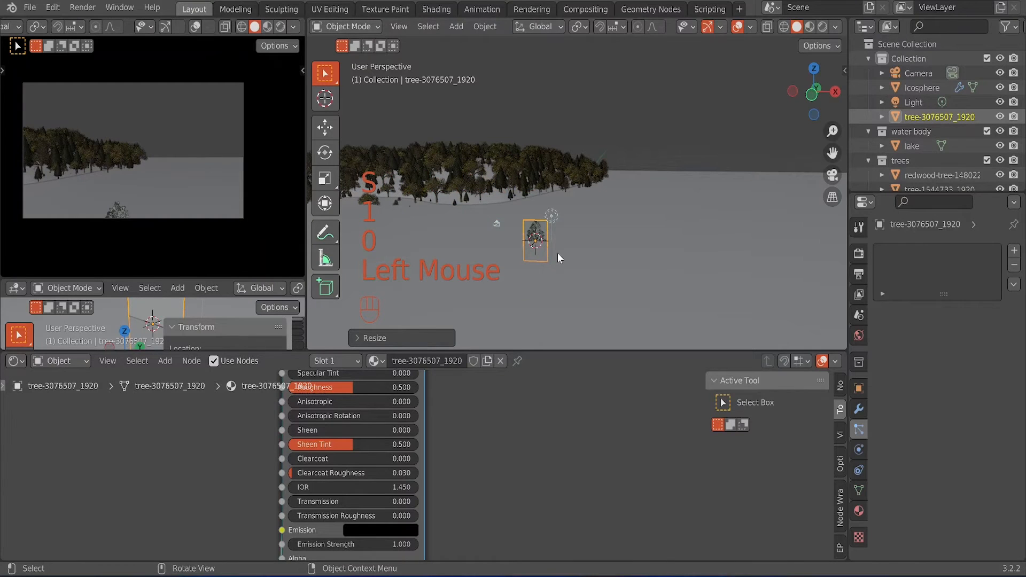
Step: In Edit Mode, raise the tree-3076507_1920 mesh along Z until its trunk's base meets the origin, and move the object into the trees collection
scroll(558, 255, "up", 1)
key("Tab")
key("g")
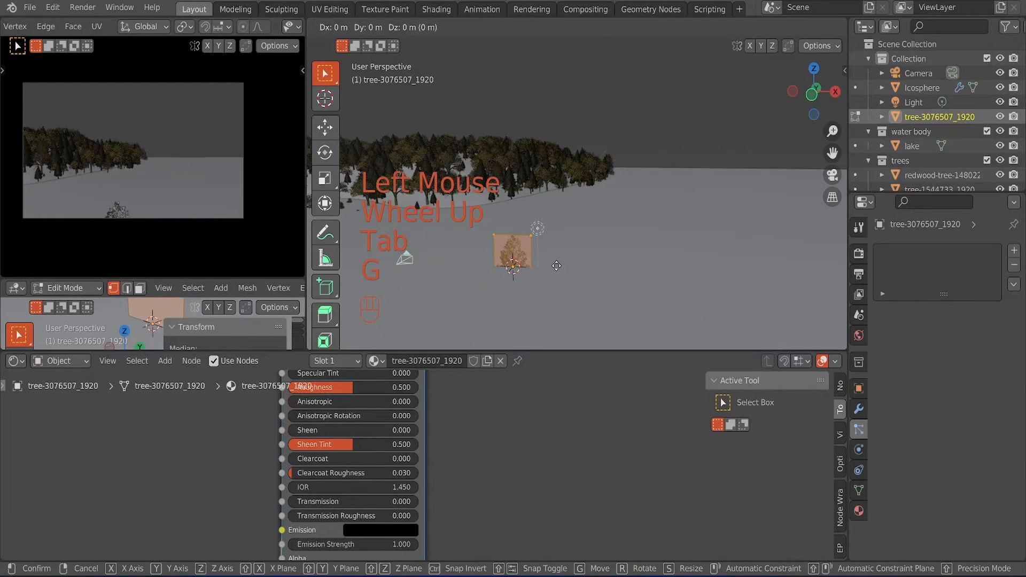
key("z")
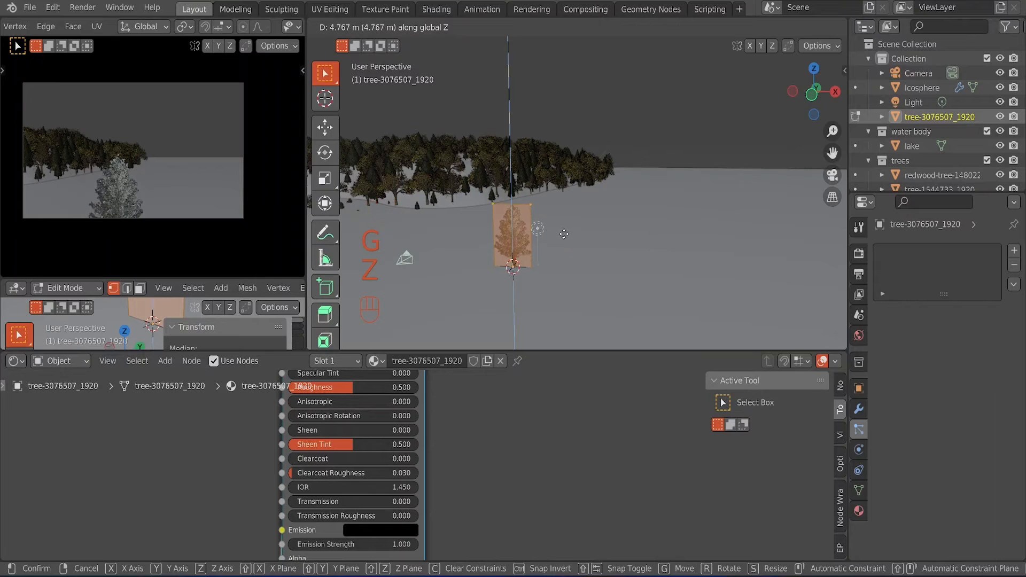
left_click(555, 257)
scroll(555, 256, "up", 2)
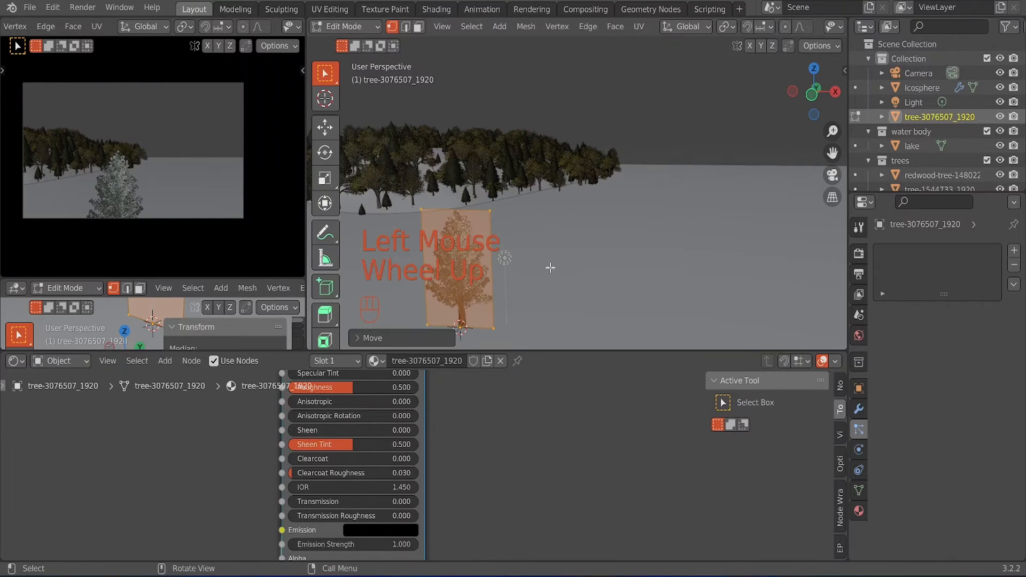
middle_click_drag(550, 267, 589, 206, "shift")
scroll(588, 205, "up", 3)
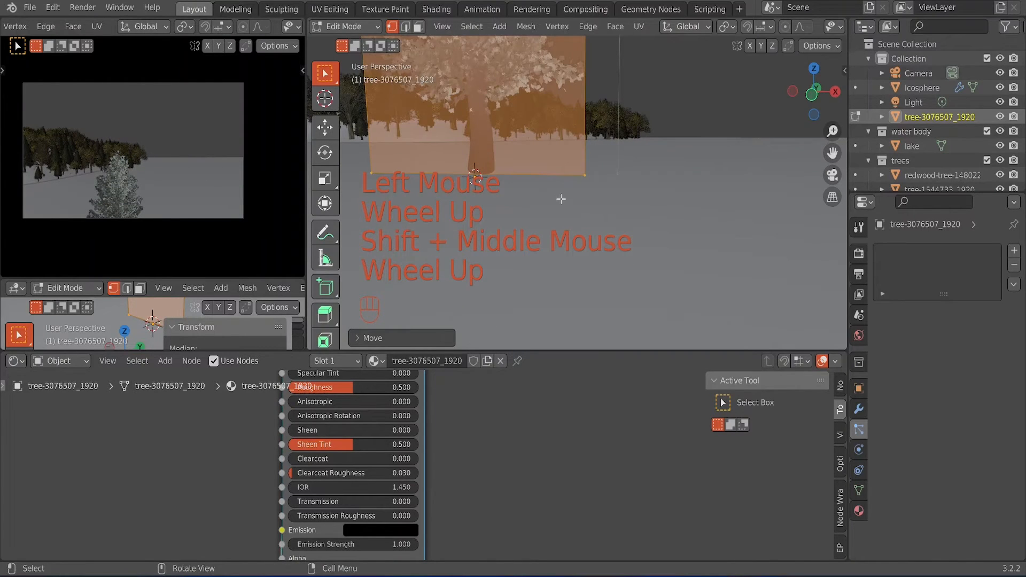
key("Tab")
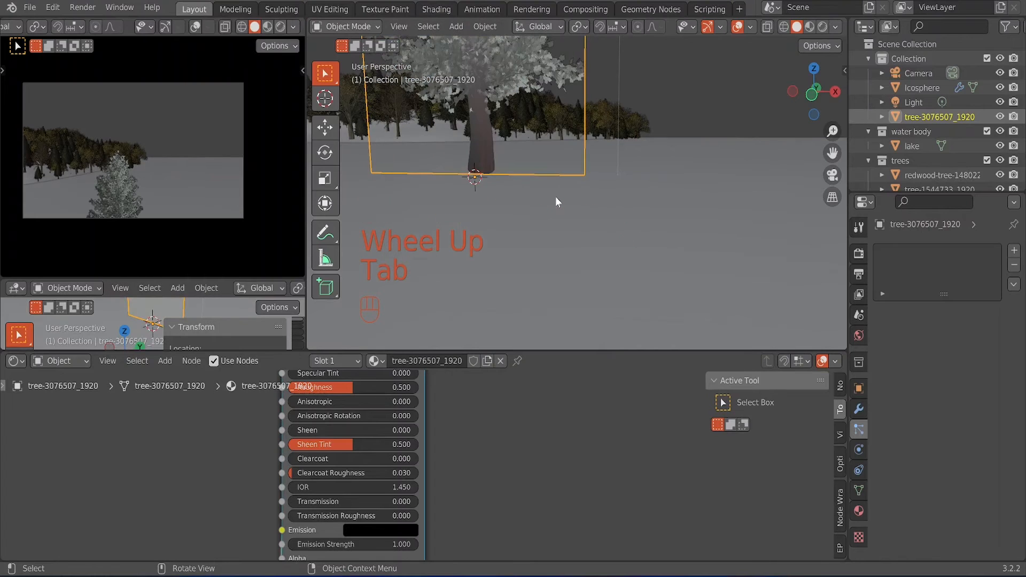
key("m")
left_click(512, 200)
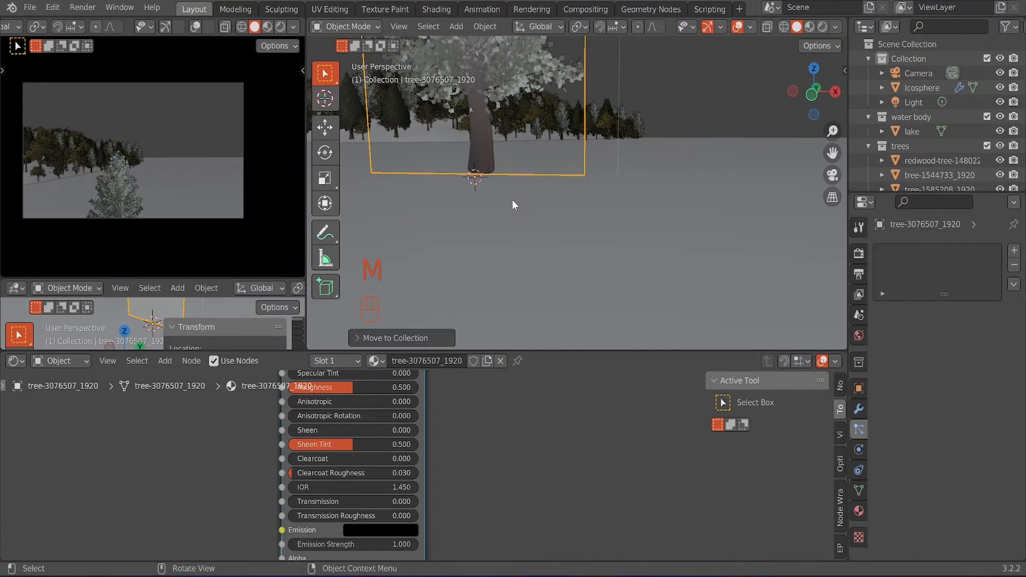
key("g")
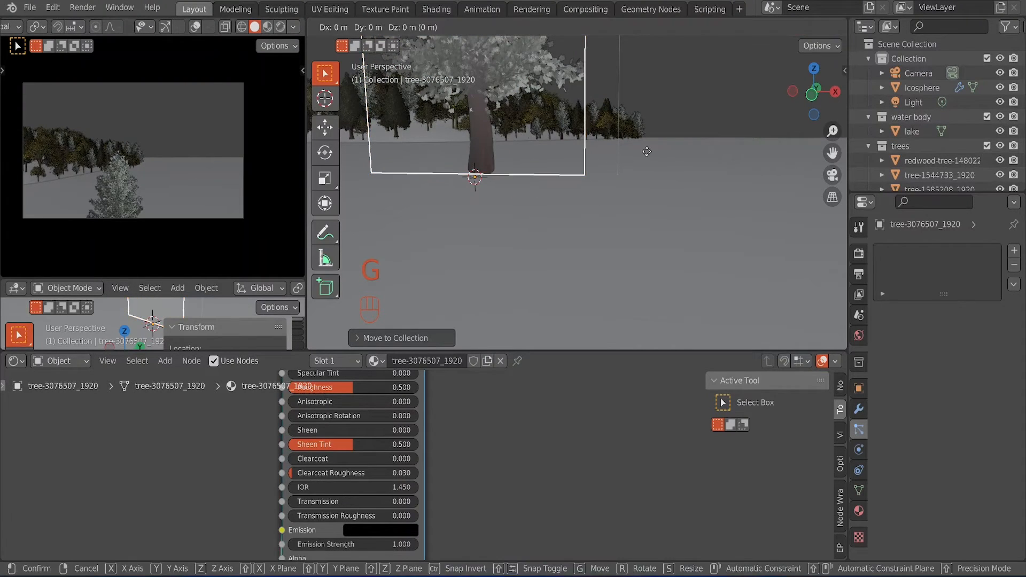
key("z")
right_click(644, 167)
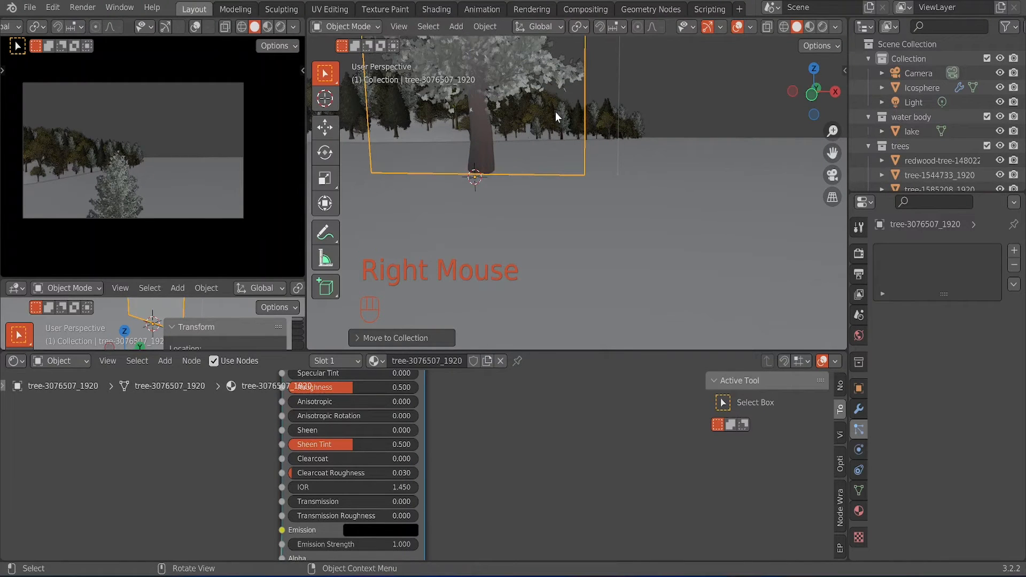
Step: Duplicate the tree-3076507_1920 plane in place and move the copy along Z out of sight beneath the lake surface
key("shift+d")
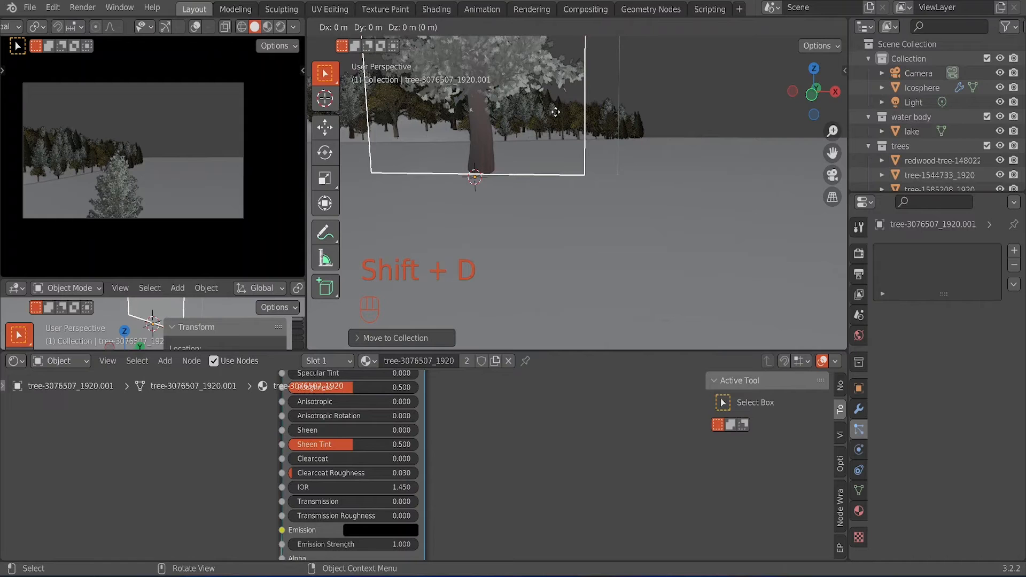
left_click(556, 112)
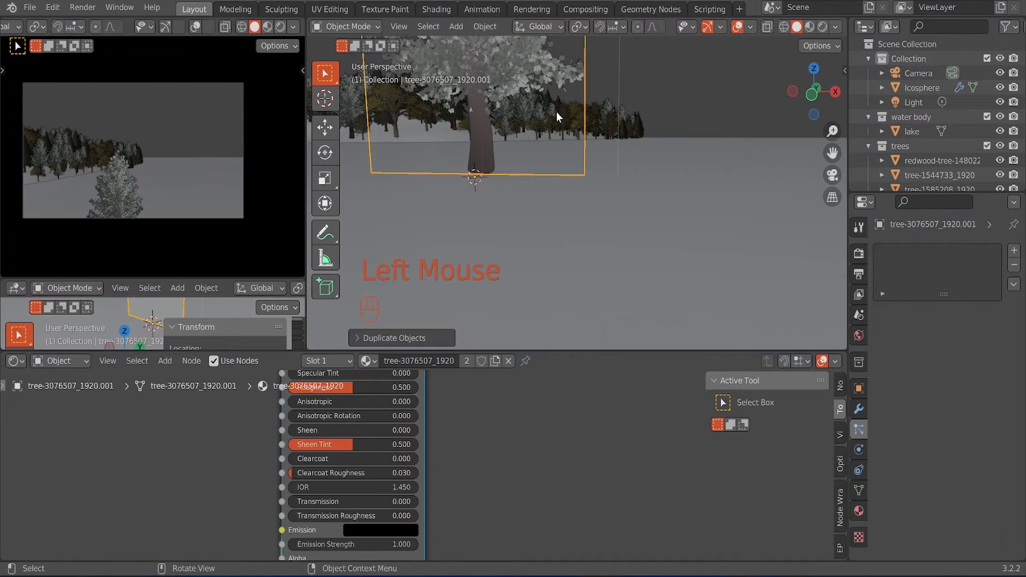
key("g")
key("z")
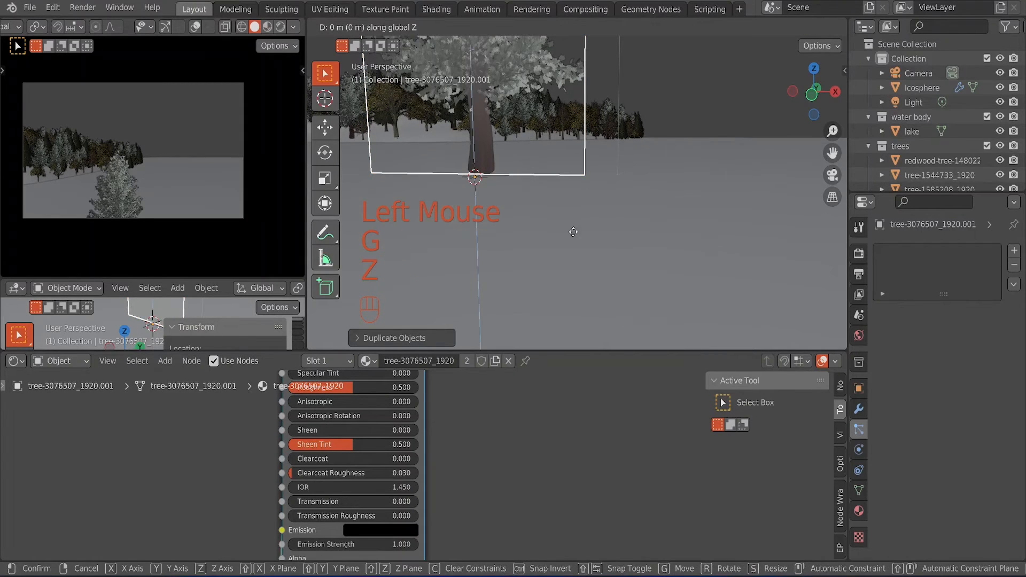
left_click(598, 40)
Step: Select the original tree-3076507_1920 plane and lower it along Z beneath the lake surface
double_click(512, 78)
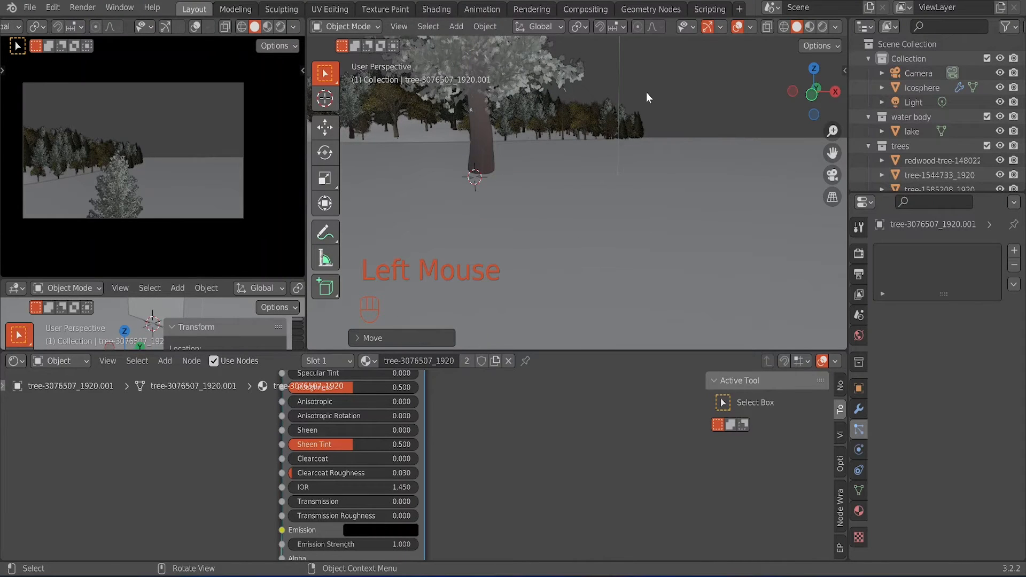
key("g")
key("z")
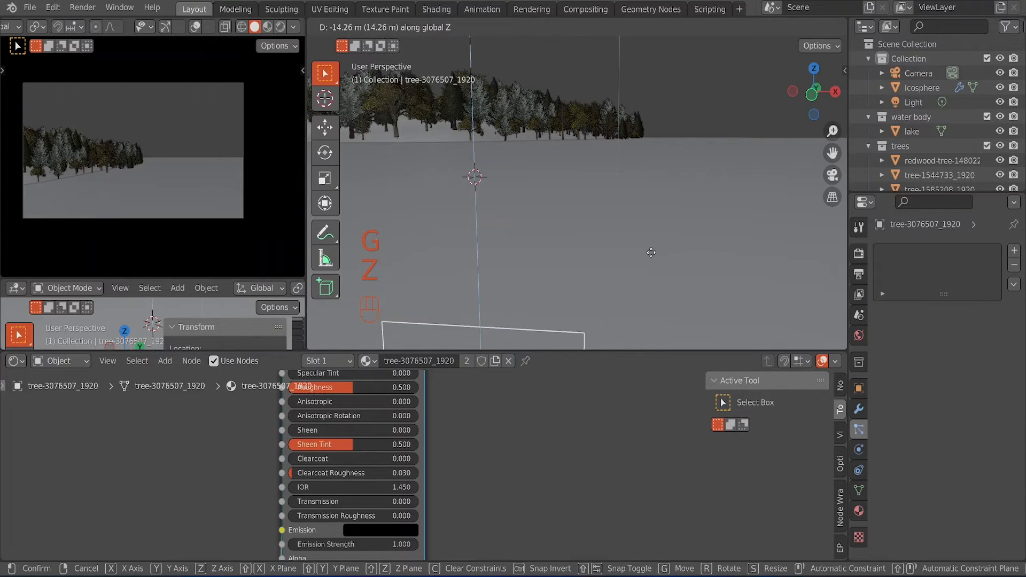
left_click(644, 220)
Step: Set the Icosphere's hair particle emission number to 3000, and deselect the forest
scroll(585, 208, "down", 2)
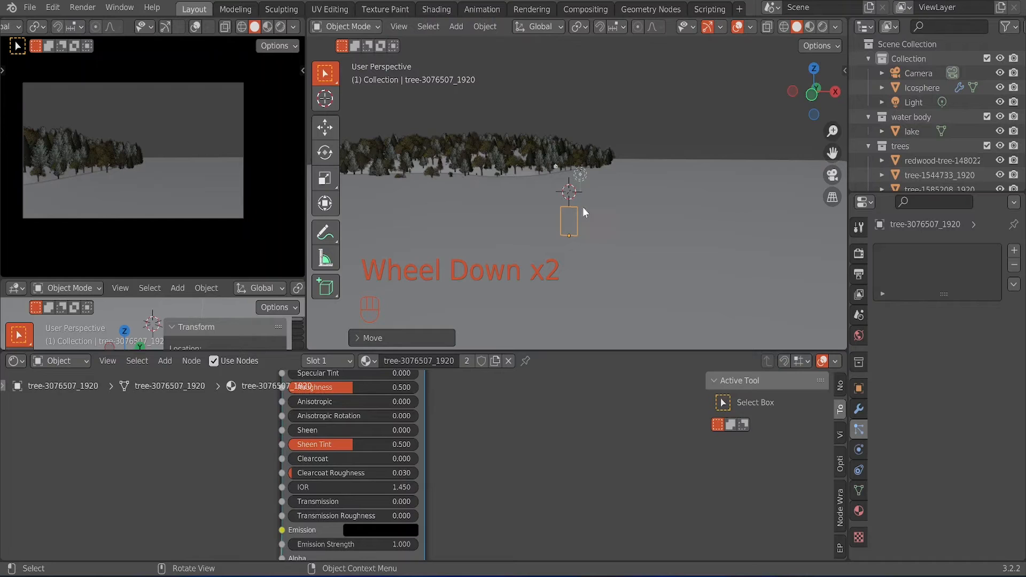
scroll(582, 207, "down", 2)
middle_click_drag(582, 207, 620, 183)
scroll(564, 229, "up", 2)
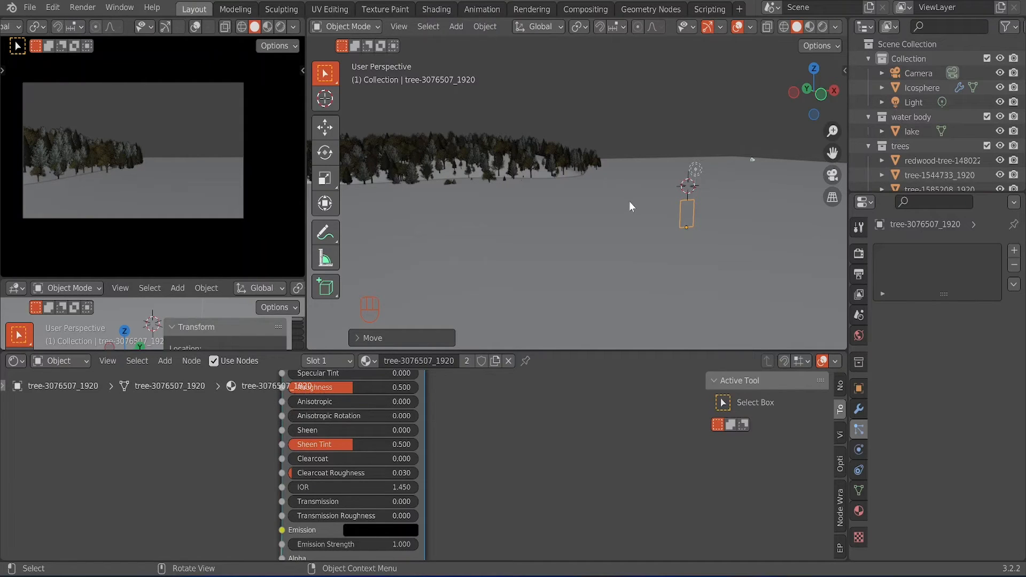
left_click(440, 162)
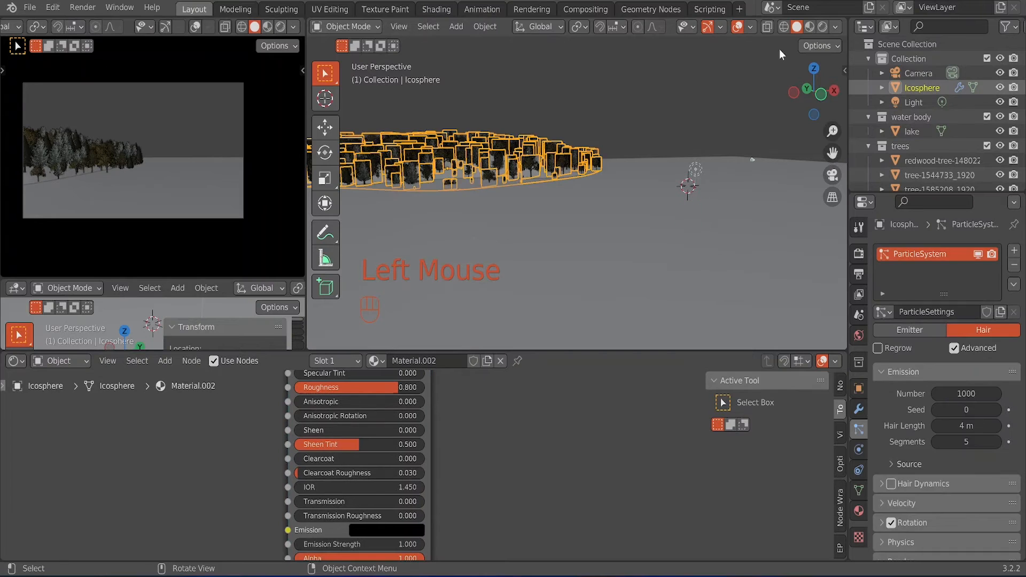
middle_click_drag(626, 174, 614, 204)
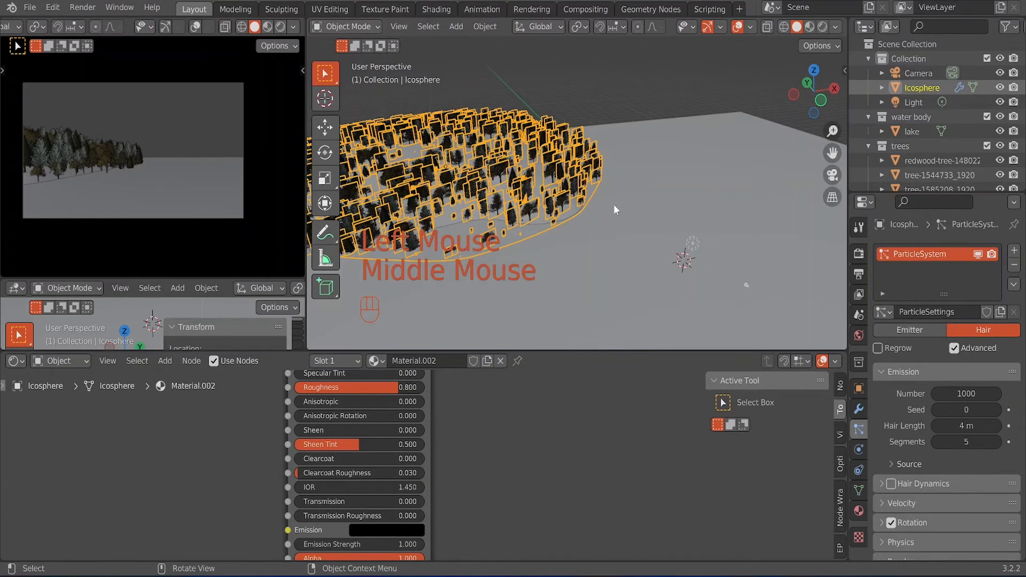
scroll(560, 235, "up", 2)
middle_click_drag(515, 244, 525, 220, "shift")
left_click(969, 396)
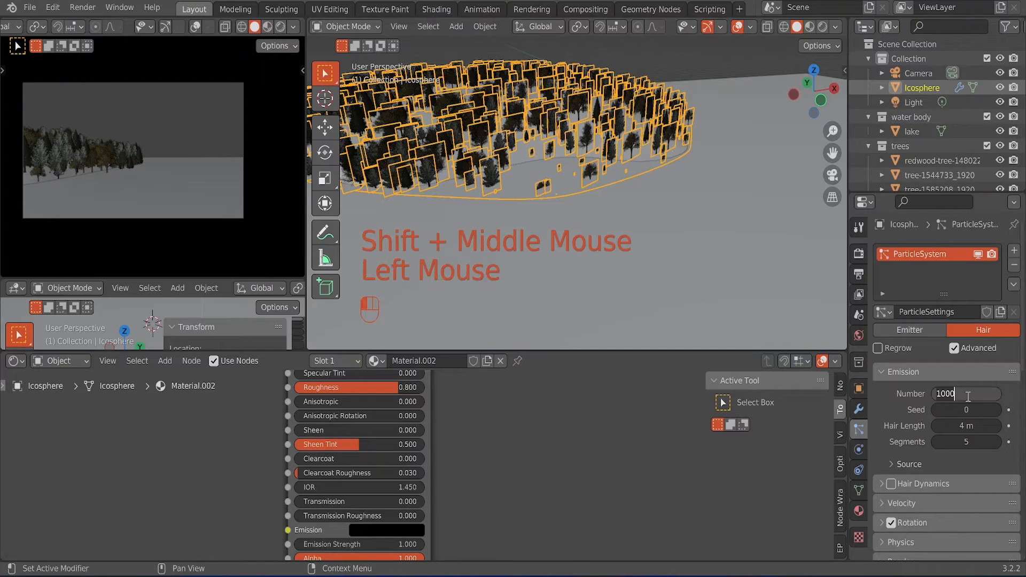
type("300")
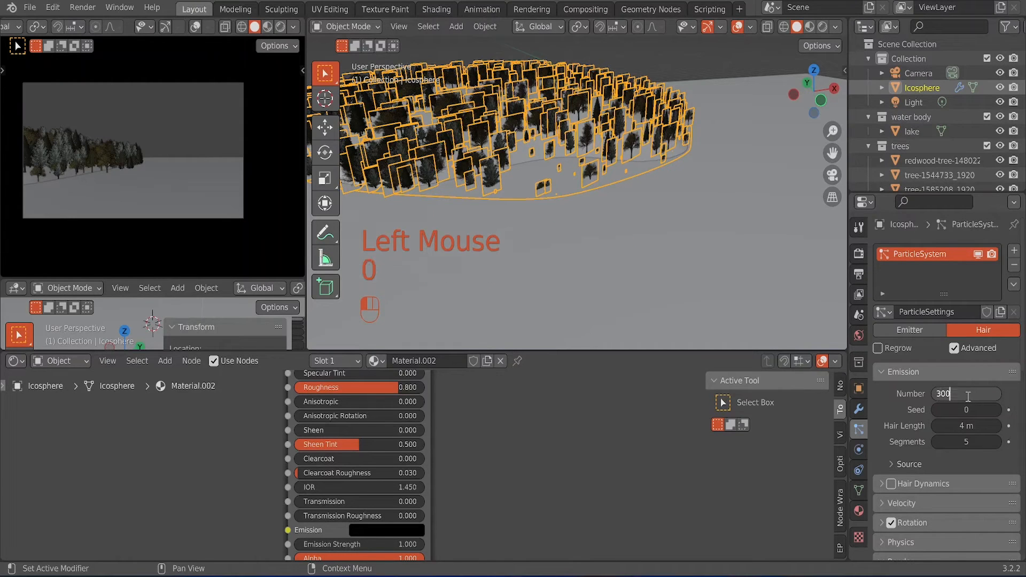
type("0")
key("Return")
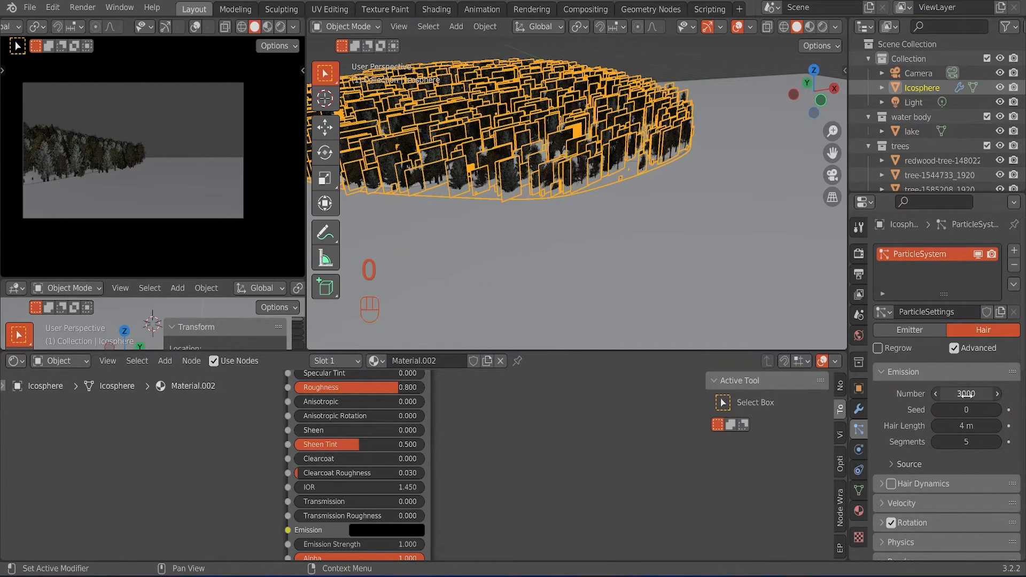
middle_click_drag(707, 168, 710, 69)
left_click(673, 93)
left_click(542, 130)
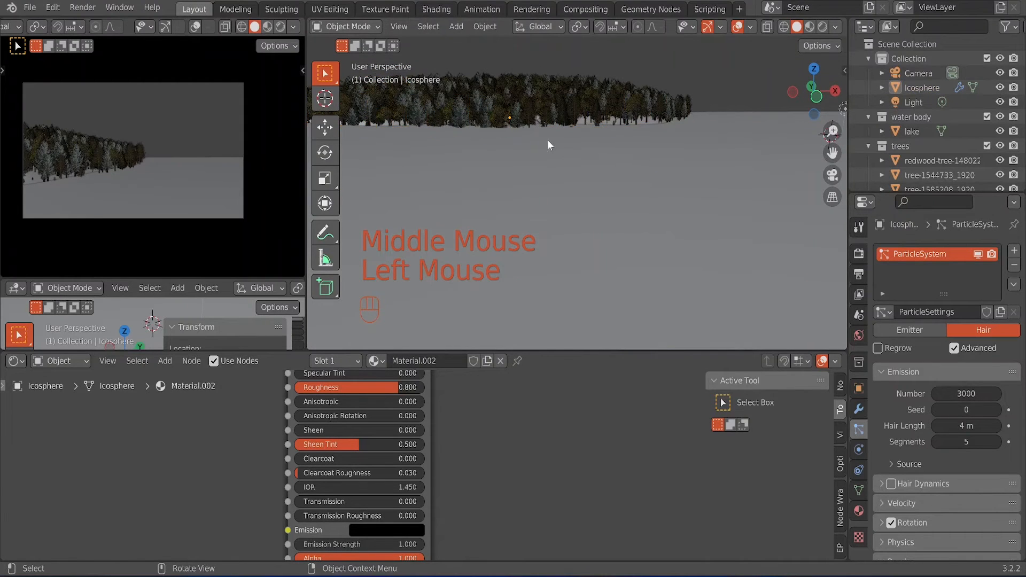
Step: Save the project, preview the forest and lake through the camera in Rendered shading, and return that viewport to Solid
middle_click_drag(547, 140, 612, 219)
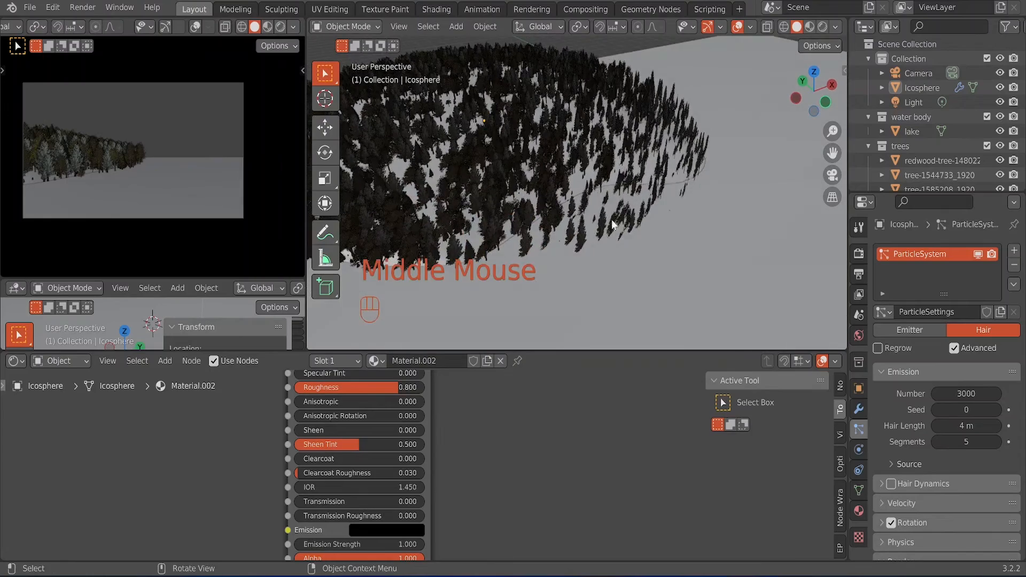
scroll(644, 261, "up", 3)
middle_click_drag(635, 266, 609, 223)
scroll(679, 242, "down", 2)
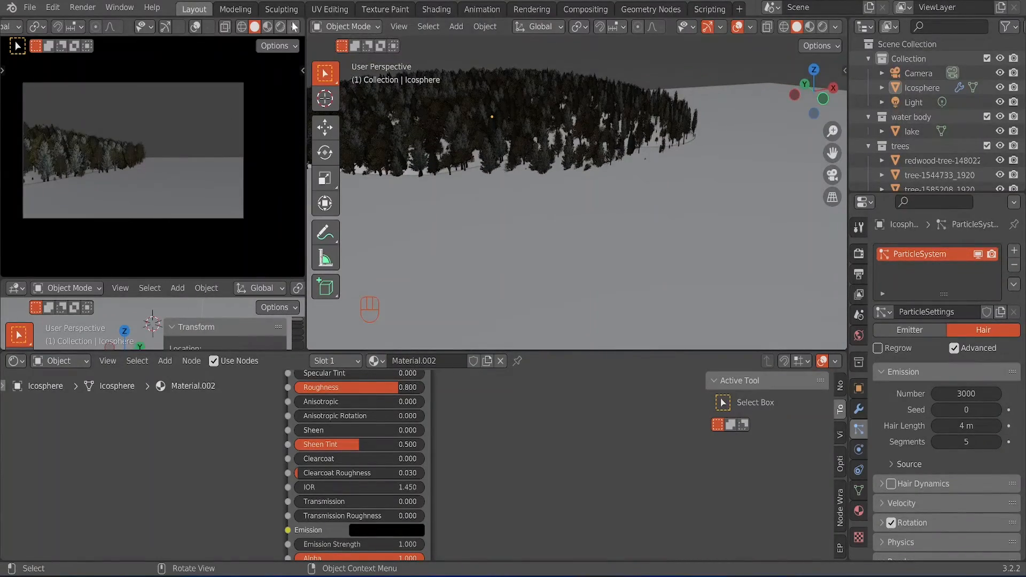
key("ctrl+s")
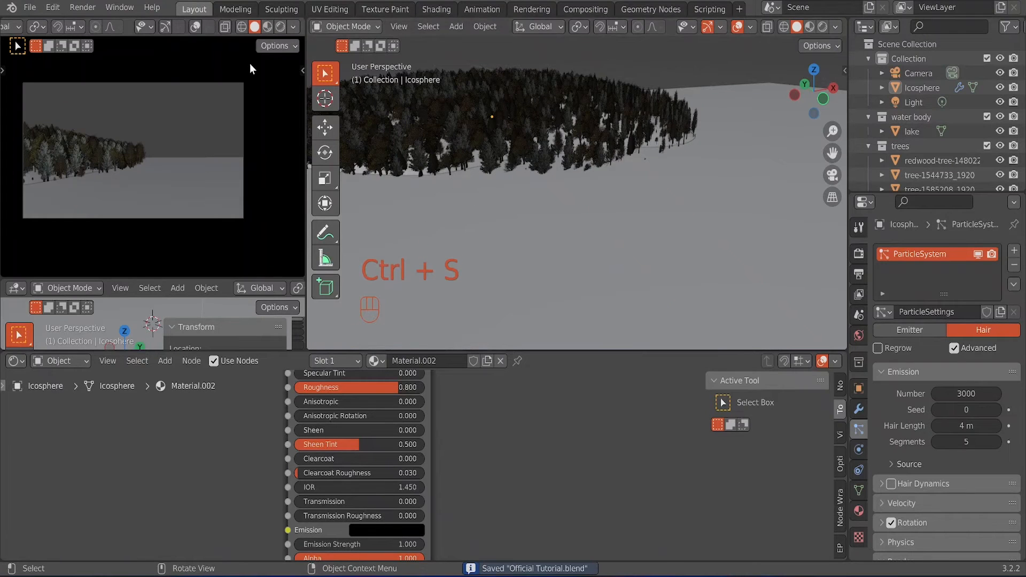
left_click(279, 28)
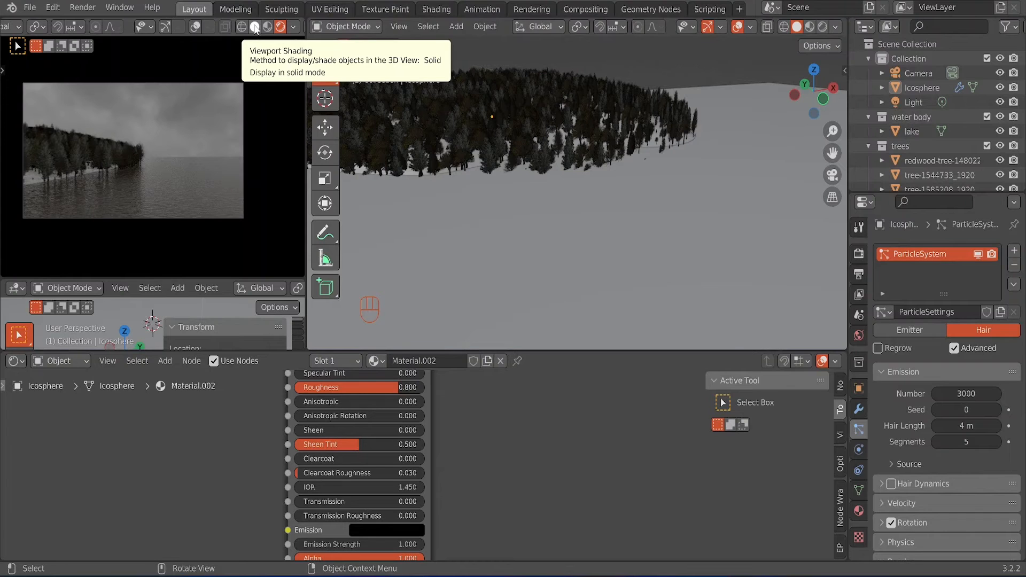
left_click(256, 27)
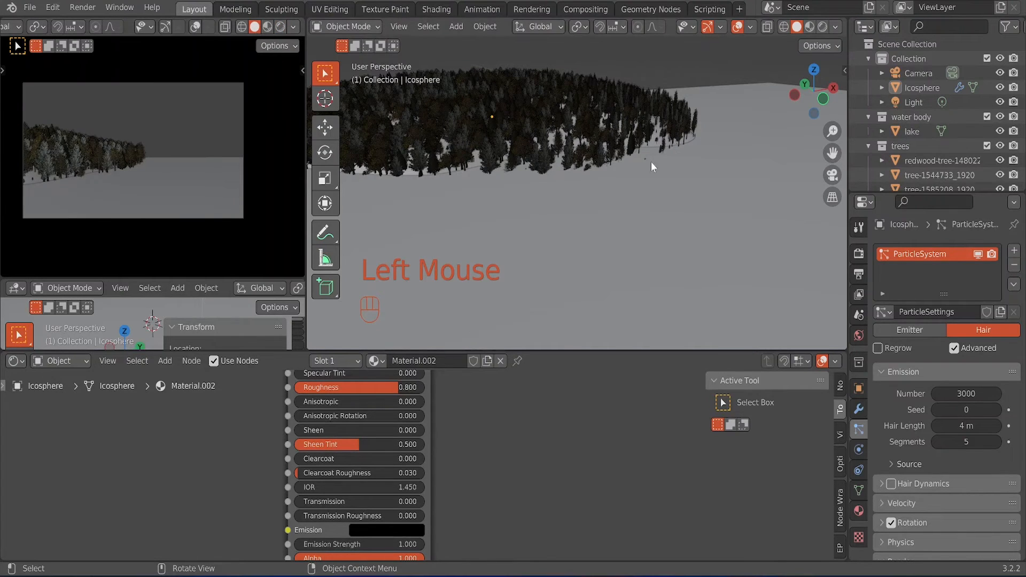
Step: Select the Icosphere forest and scale it down uniformly while looking from above
left_click(562, 123)
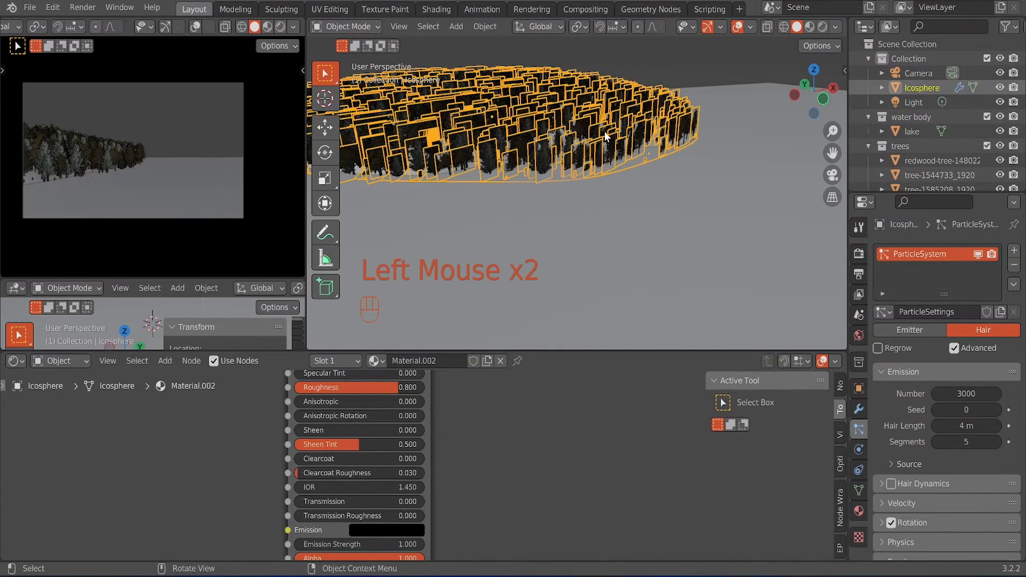
left_click(813, 71)
scroll(672, 142, "down", 4)
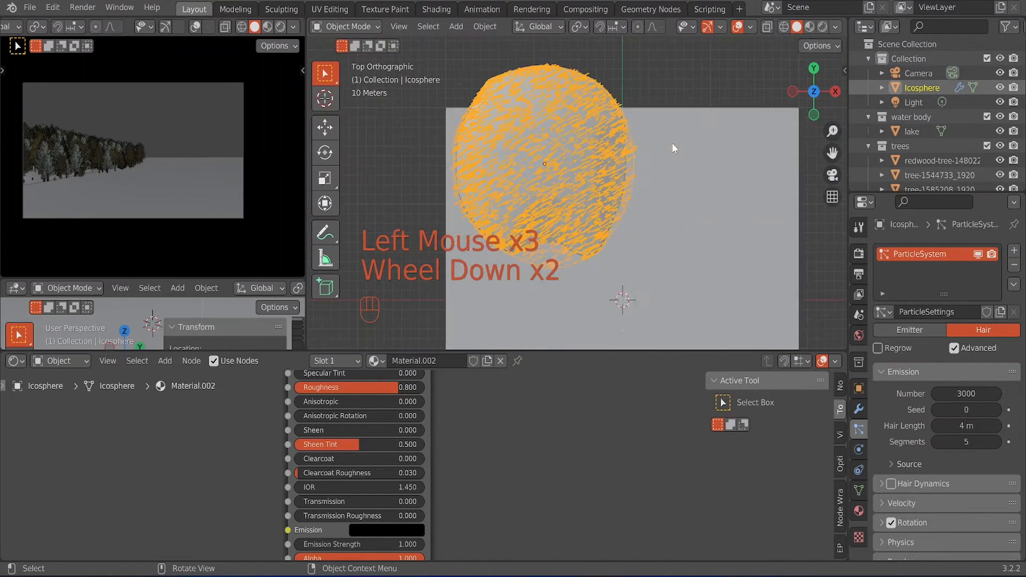
scroll(661, 179, "up", 2)
key("s")
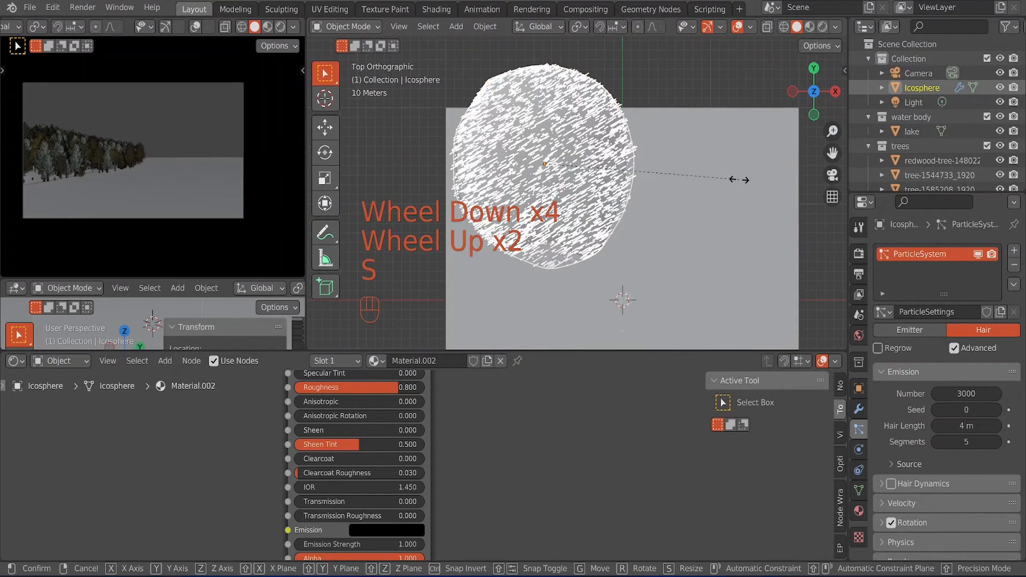
left_click(704, 175)
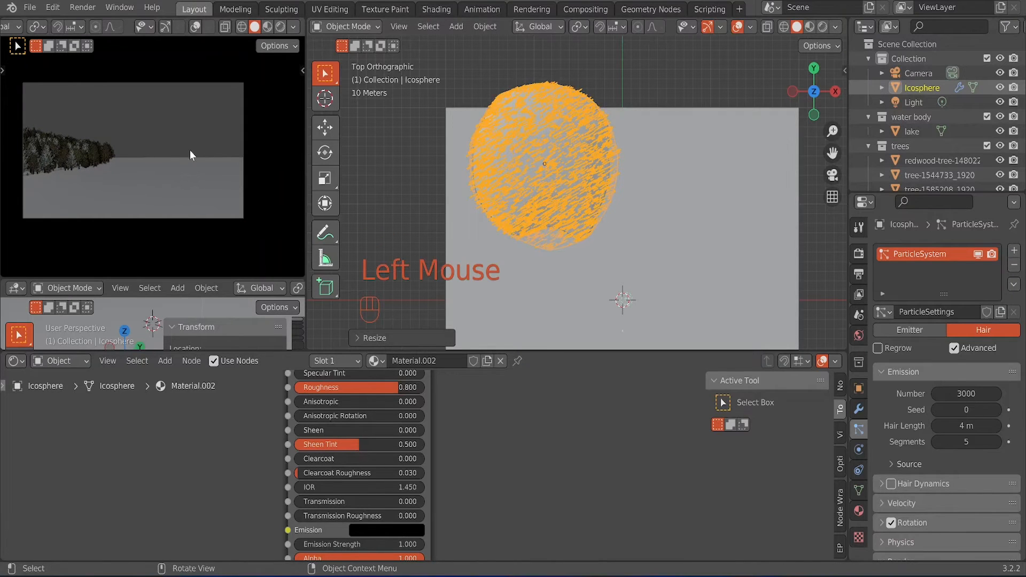
Step: Flatten the Icosphere slightly along Z and shift it a little farther back along positive Y
key("s")
key("z")
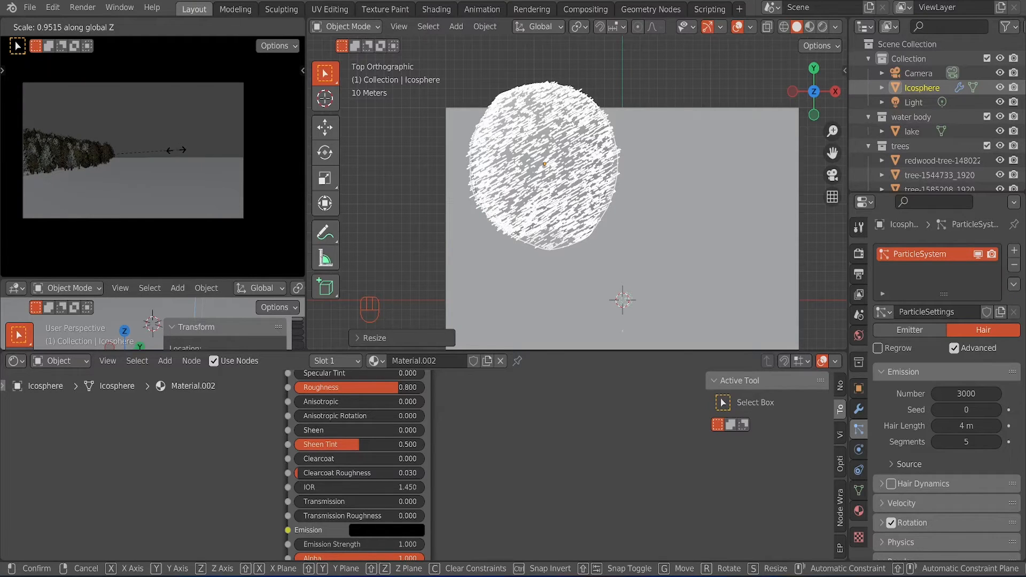
left_click(611, 198)
scroll(639, 210, "up", 1)
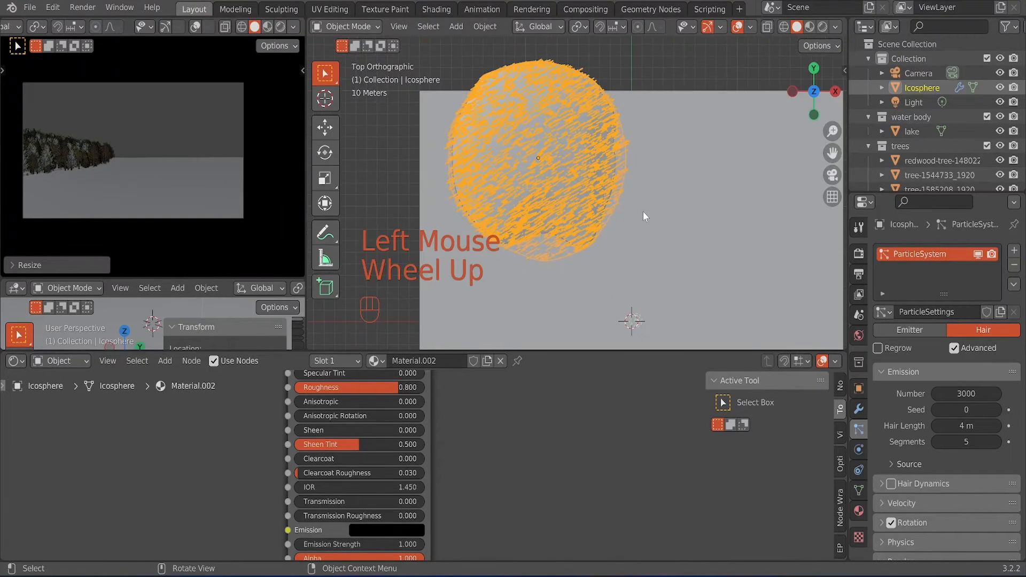
key("g")
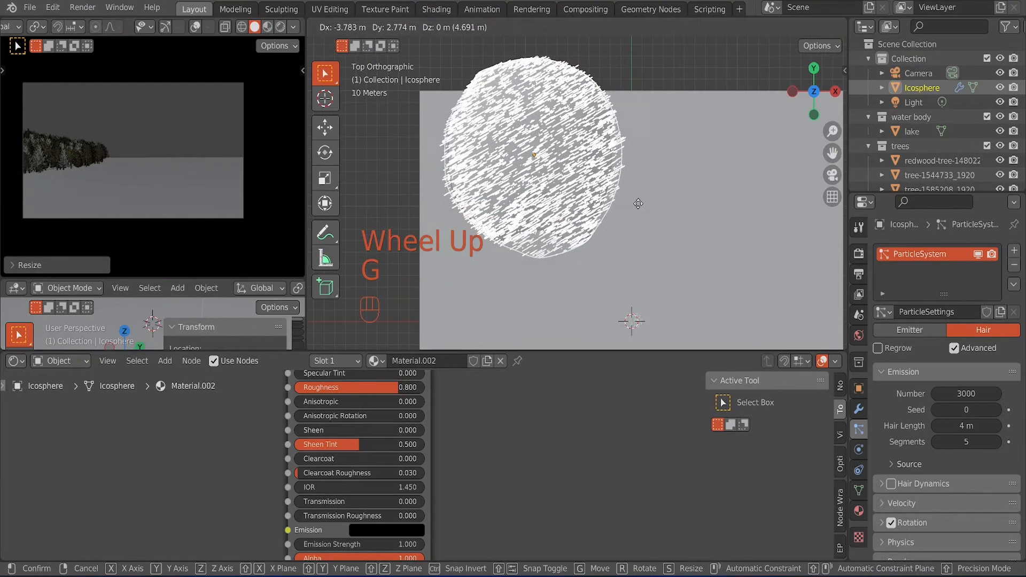
left_click(643, 196)
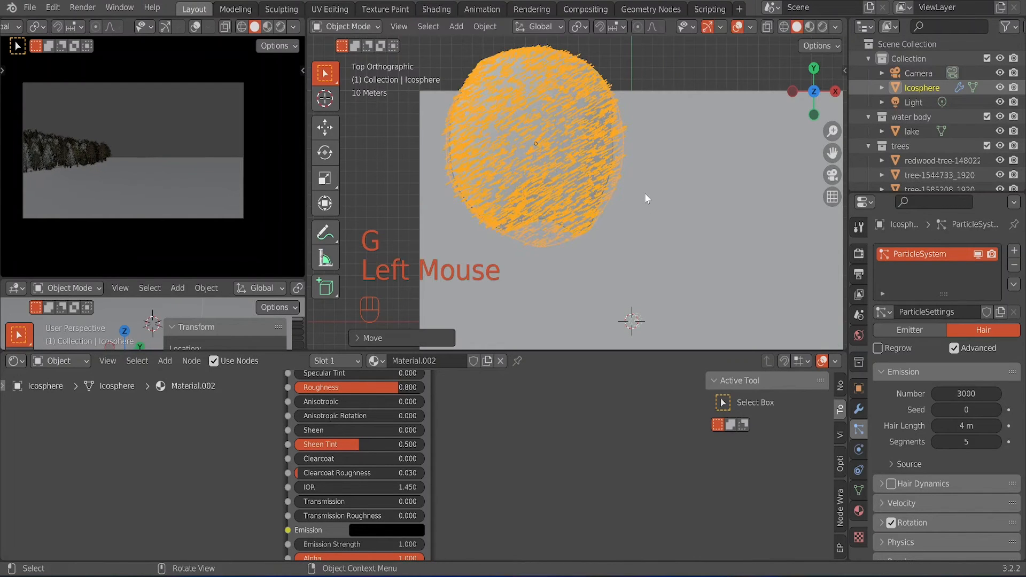
Step: Stretch the Icosphere along X by a factor of about 1.45
key("s")
key("x")
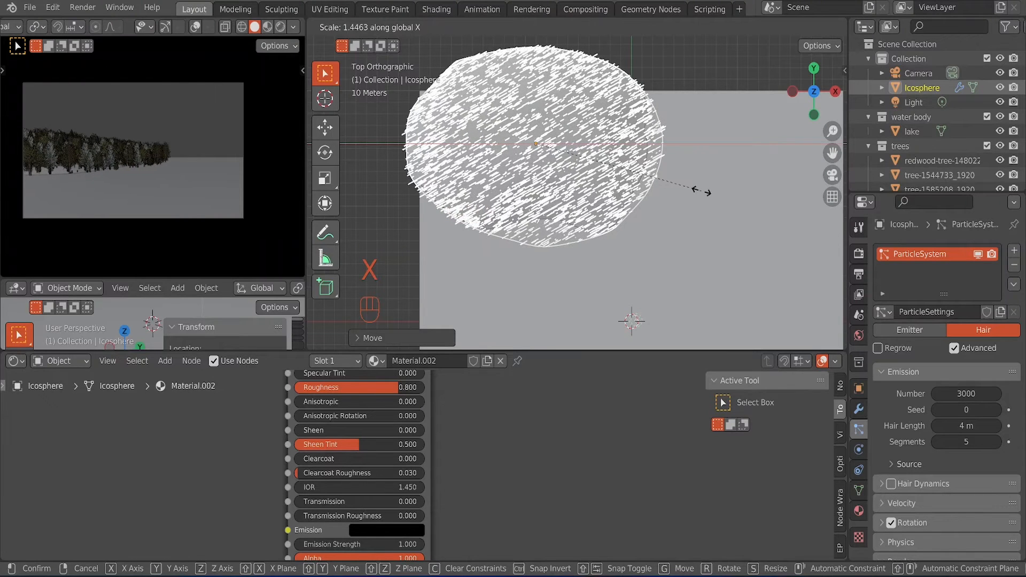
left_click(728, 188)
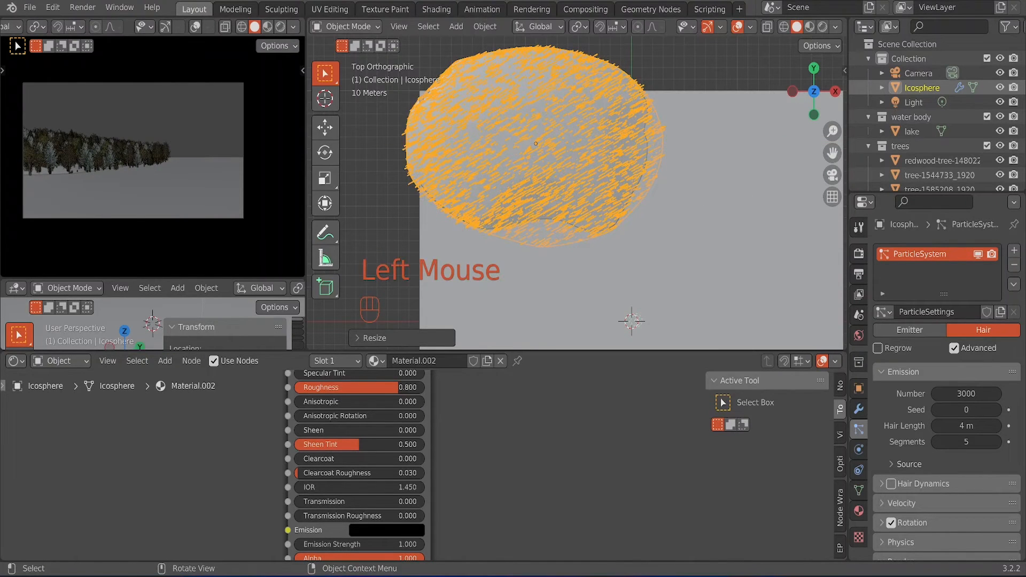
Step: Fine-tune the Icosphere's height by scaling it twice along Z, checking it against the camera view
key("s")
key("z")
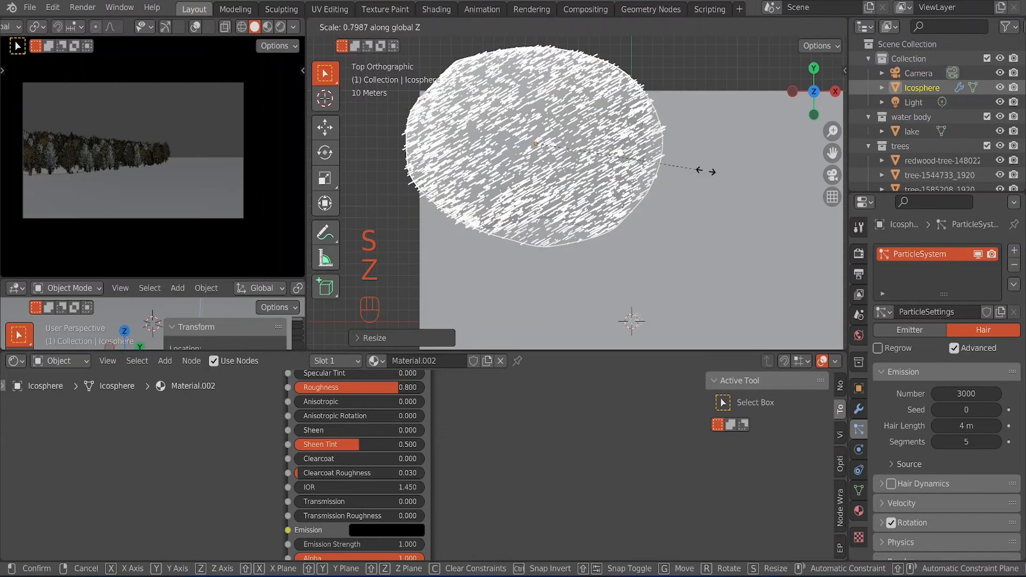
left_click(720, 174)
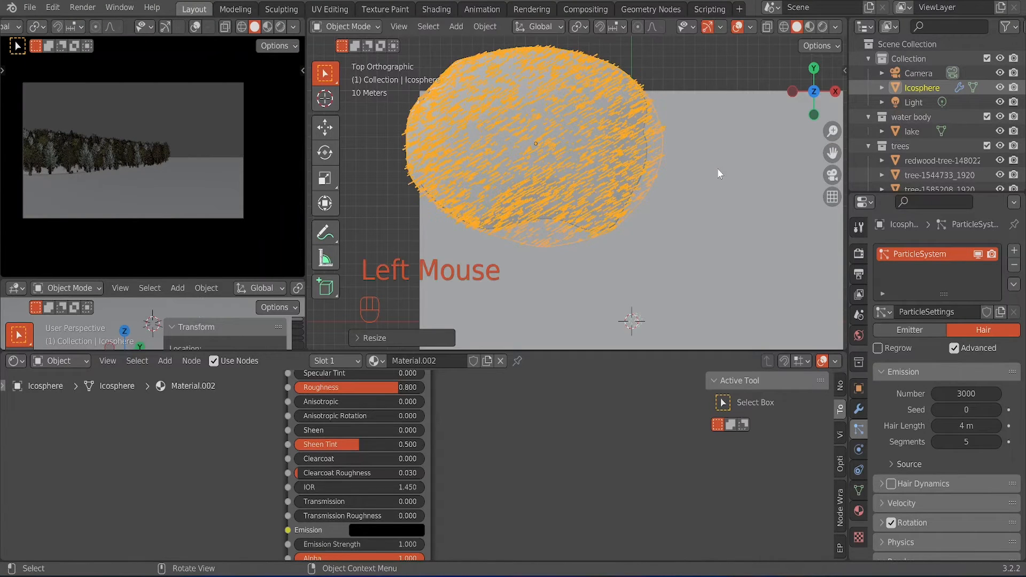
key("s")
key("z")
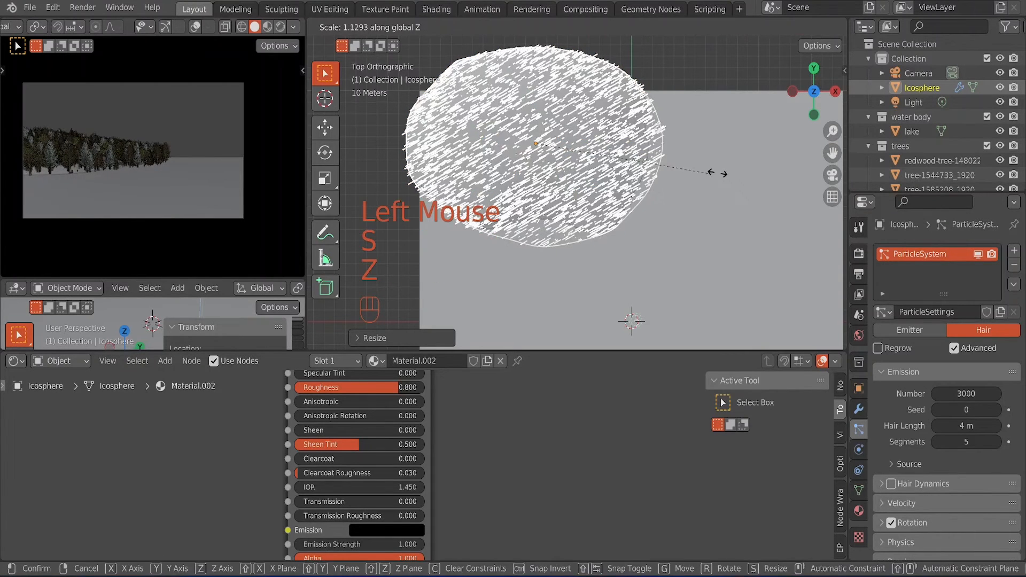
left_click(700, 176)
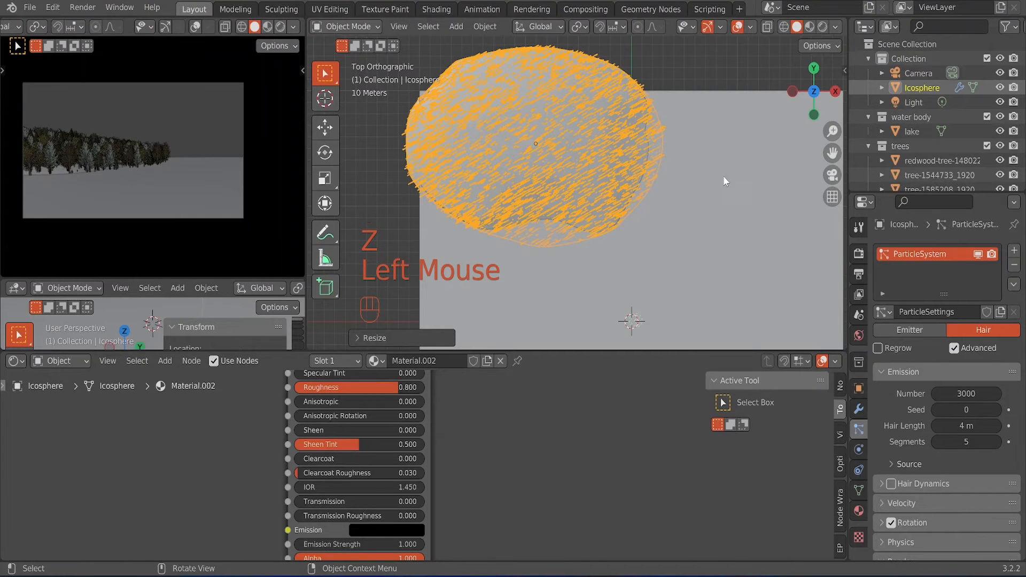
Step: Move the Icosphere about 20 m along negative X and 1.5 m along negative Y
key("g")
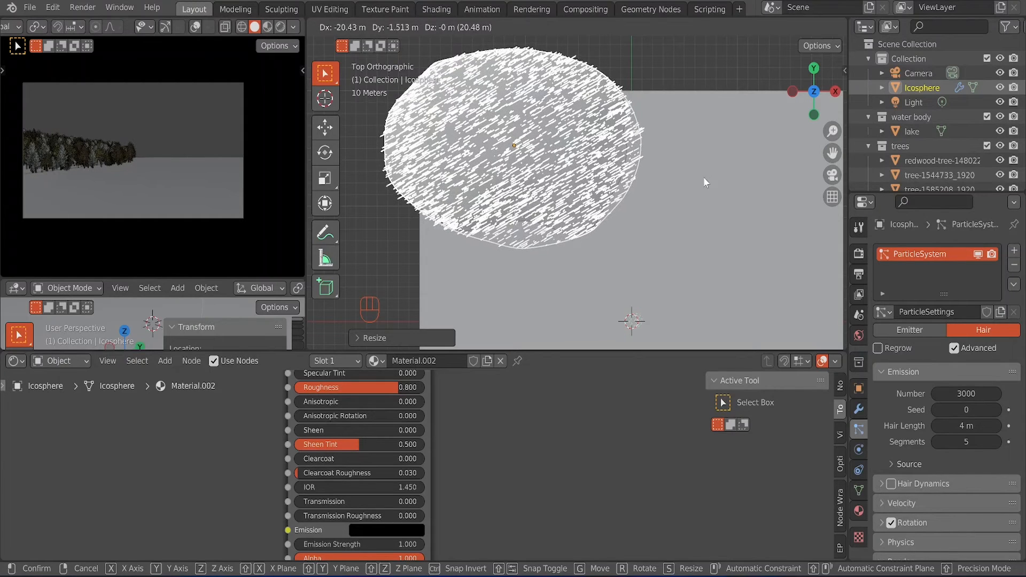
left_click(704, 178)
middle_click_drag(678, 221, 679, 143)
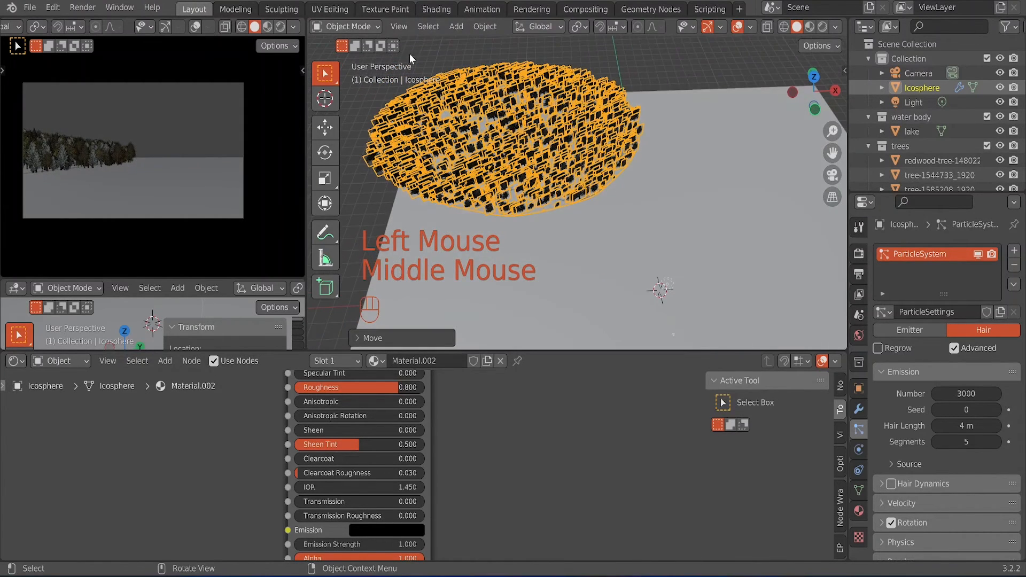
Step: Put the Icosphere in Weight Paint mode and turn off its particle system's render and viewport display
left_click(357, 28)
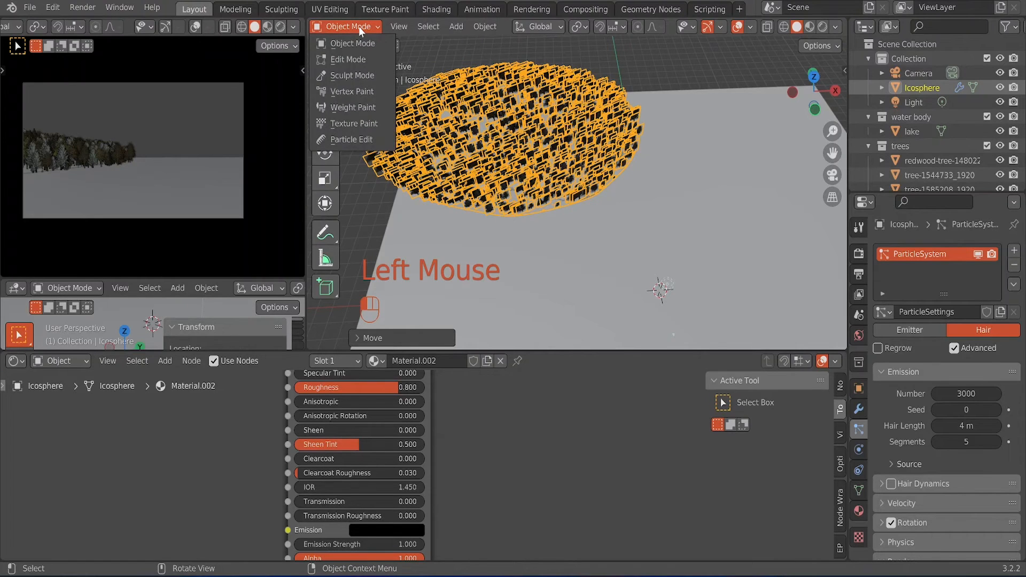
left_click(350, 108)
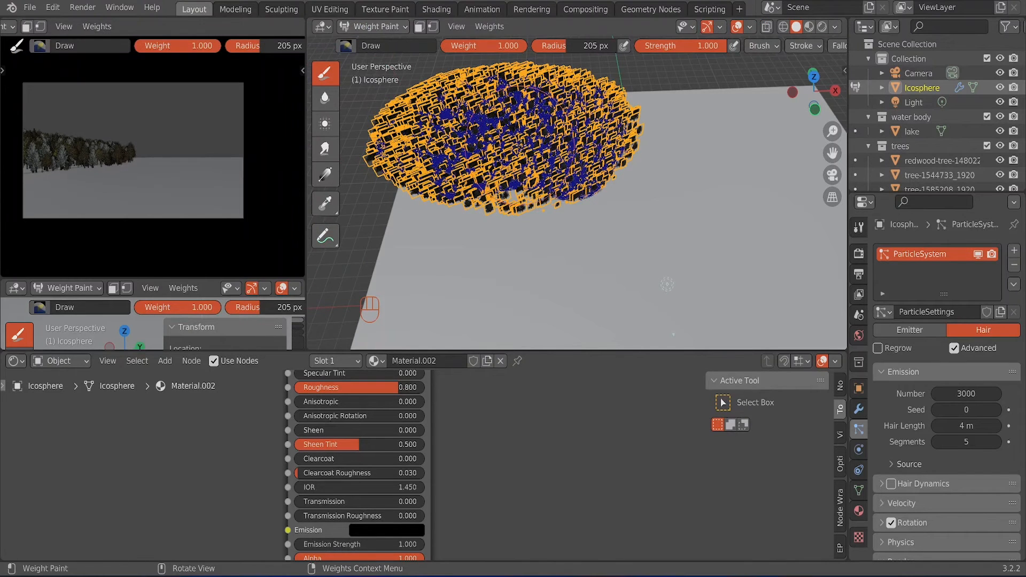
scroll(667, 284, "up", 2)
middle_click_drag(667, 283, 537, 241)
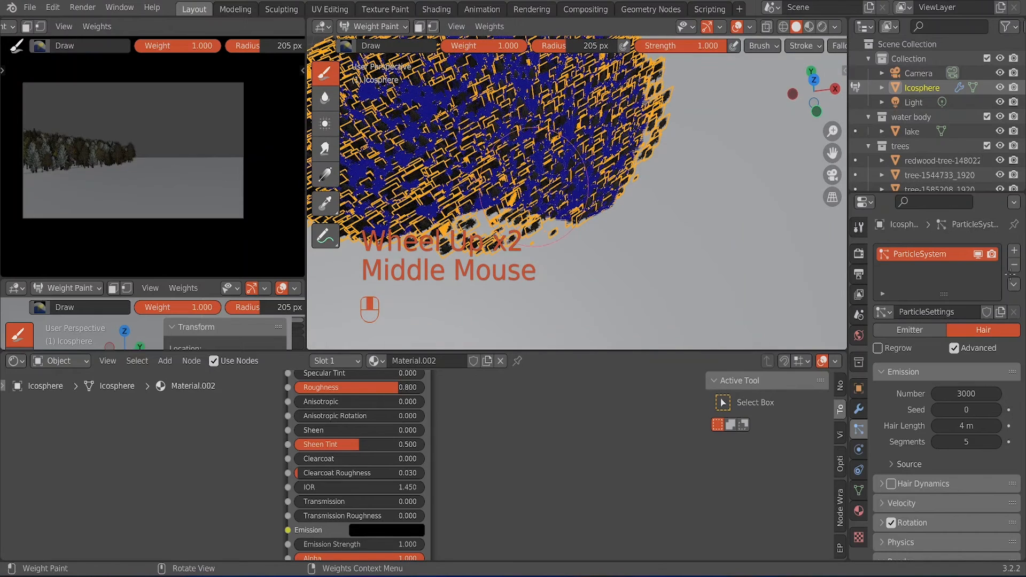
left_click(992, 255)
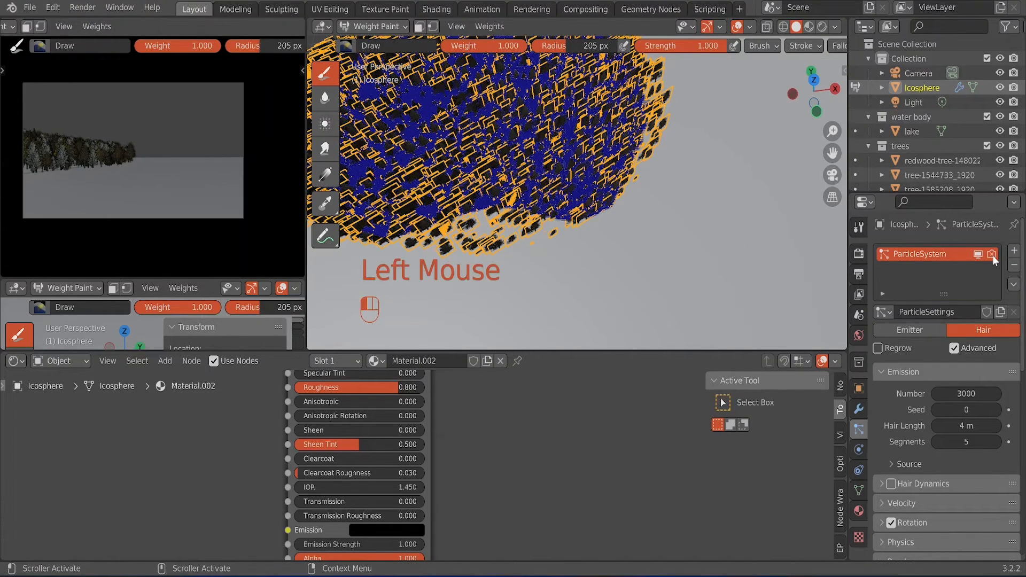
left_click(978, 254)
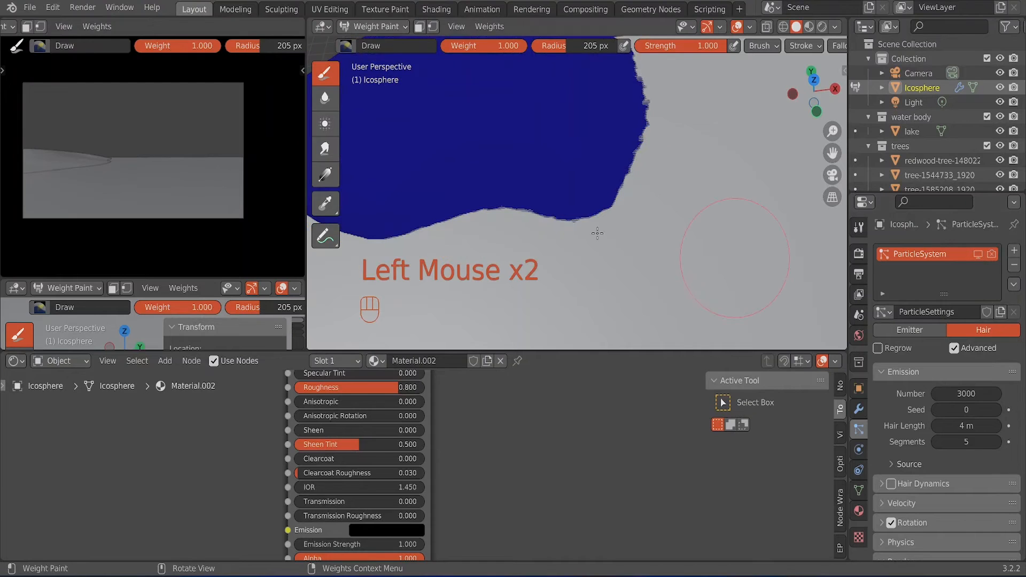
Step: Set the Draw brush radius to 125 px and paint a short full-weight stroke near the Icosphere's front edge
scroll(542, 208, "down", 2)
scroll(545, 207, "up", 5)
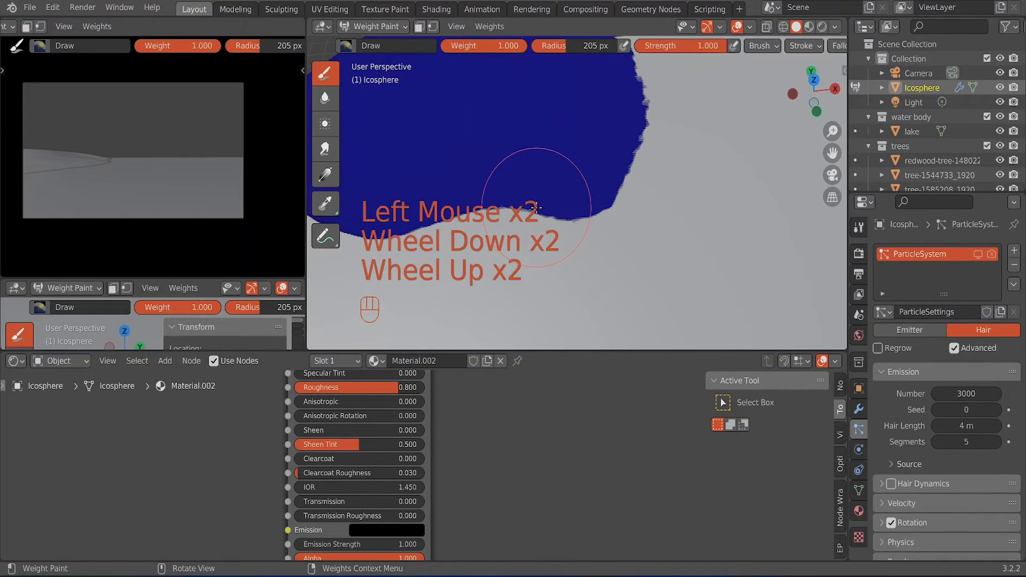
key("f")
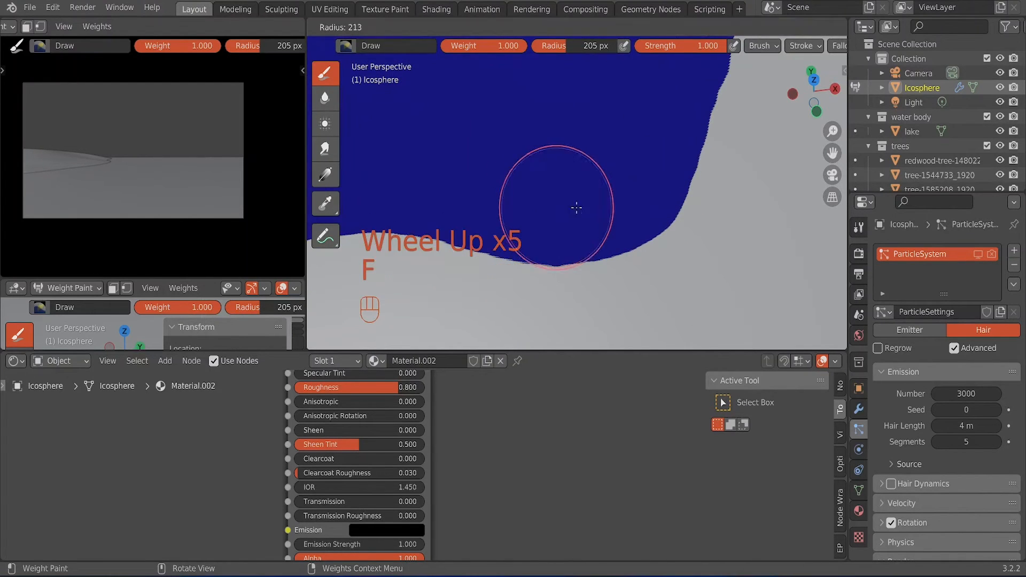
left_click(536, 212)
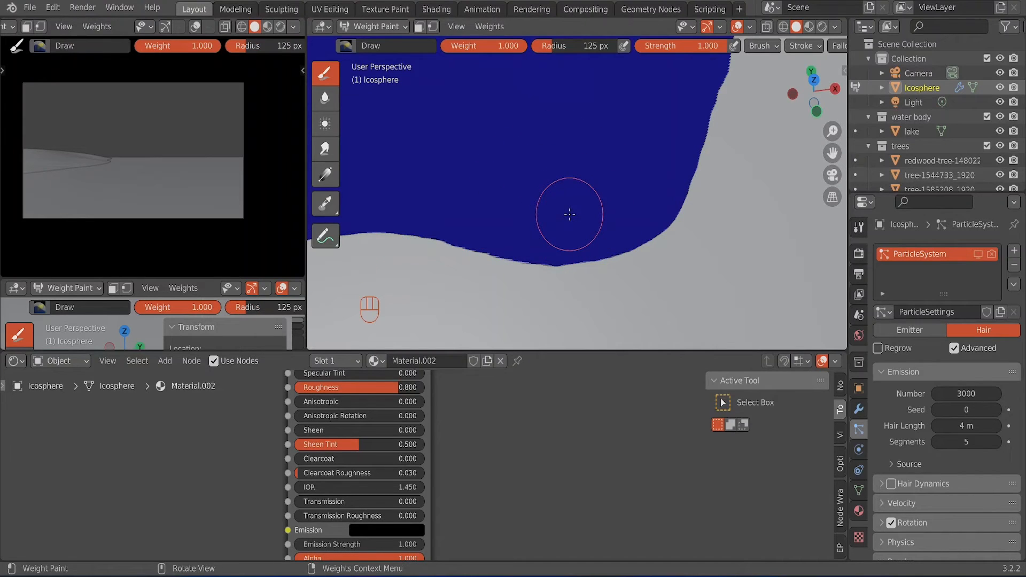
left_click_drag(570, 214, 546, 219)
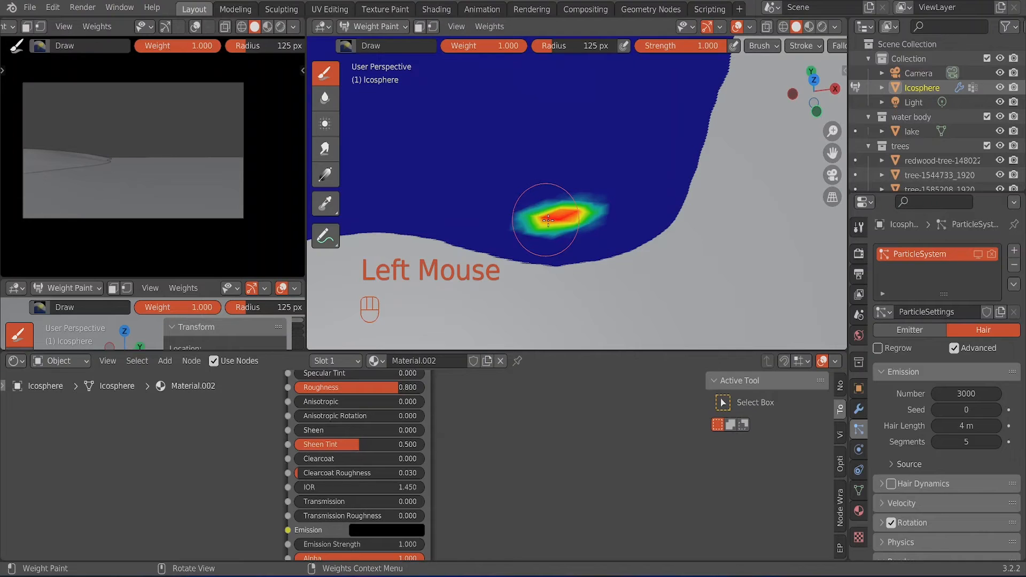
Step: Set the Draw brush radius to 205 px and paint full weight across the middle of the Icosphere
key("f")
left_click(588, 214)
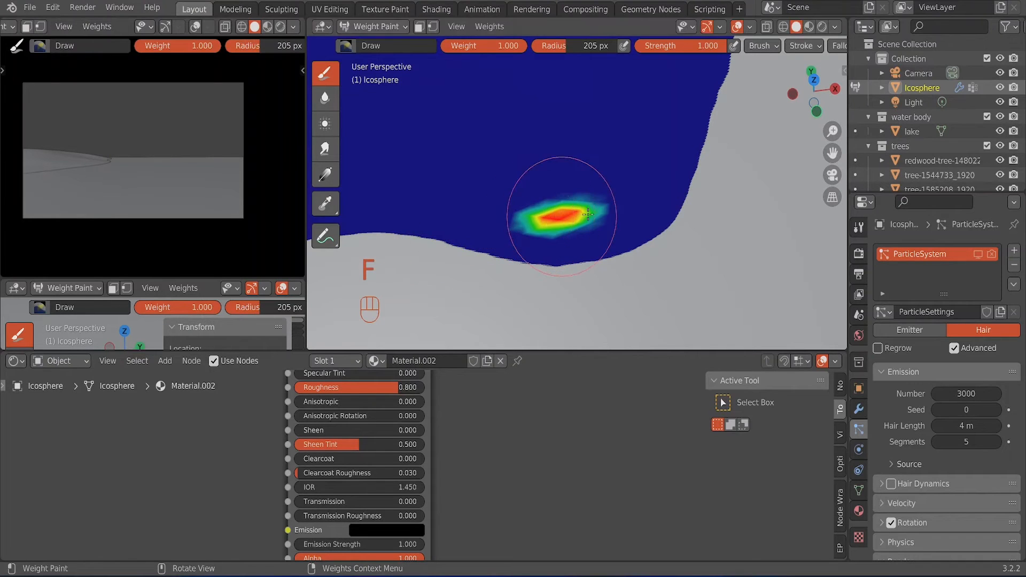
scroll(577, 213, "down", 4)
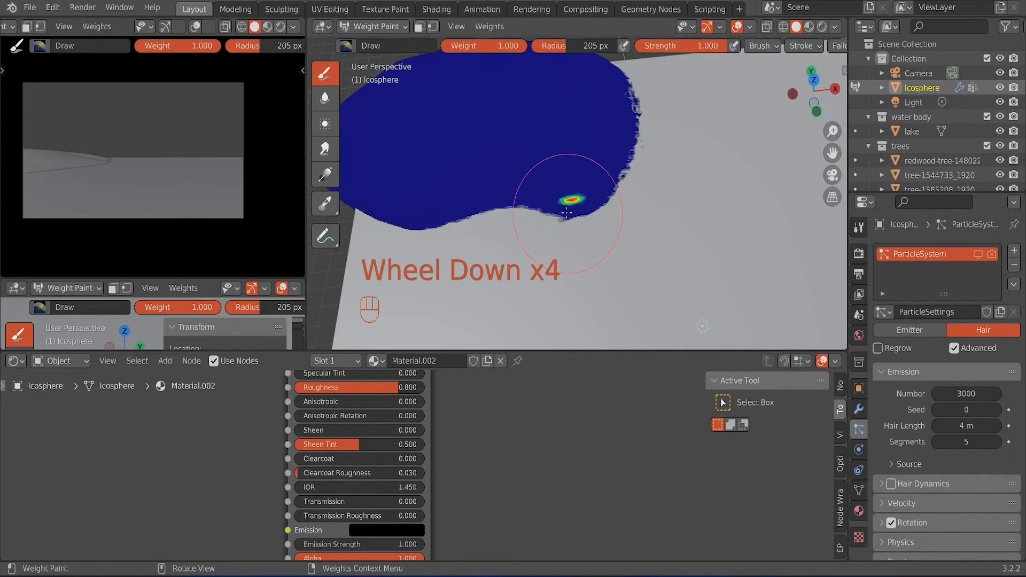
mouse_move(522, 133)
left_mouse_down()
mouse_move(459, 131)
mouse_move(435, 147)
mouse_move(449, 174)
mouse_move(540, 155)
mouse_move(481, 140)
mouse_move(407, 187)
mouse_move(471, 187)
mouse_move(562, 156)
mouse_move(587, 84)
mouse_move(578, 66)
mouse_move(502, 65)
mouse_move(399, 115)
mouse_move(374, 172)
mouse_move(471, 115)
mouse_move(551, 99)
left_mouse_up()
scroll(551, 107, "down", 2)
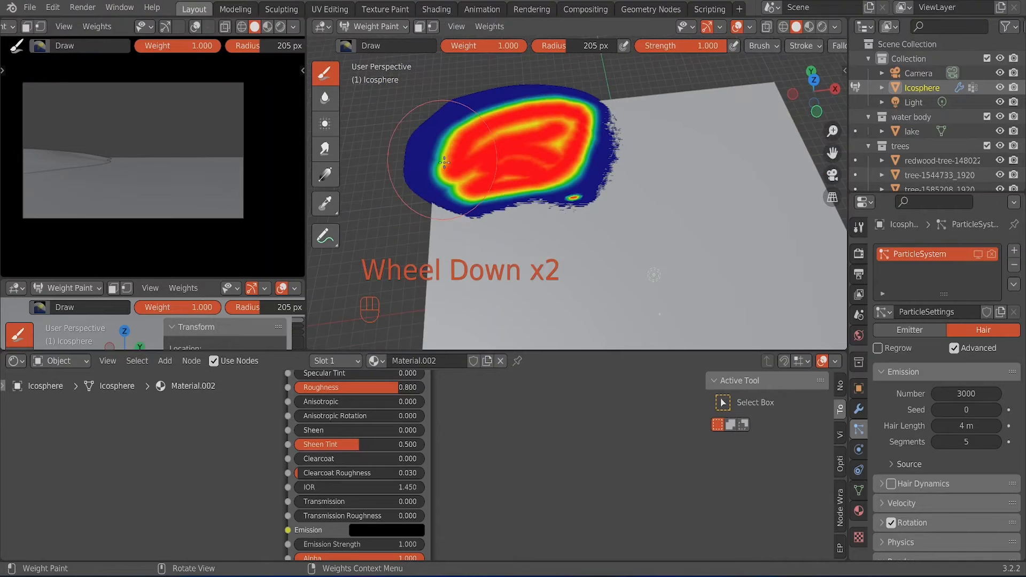
Step: From the top view, extend the full-weight area closer to the Icosphere's back and -X edges and fill in its weaker patches
middle_click_drag(550, 107, 583, 115)
left_click(814, 83)
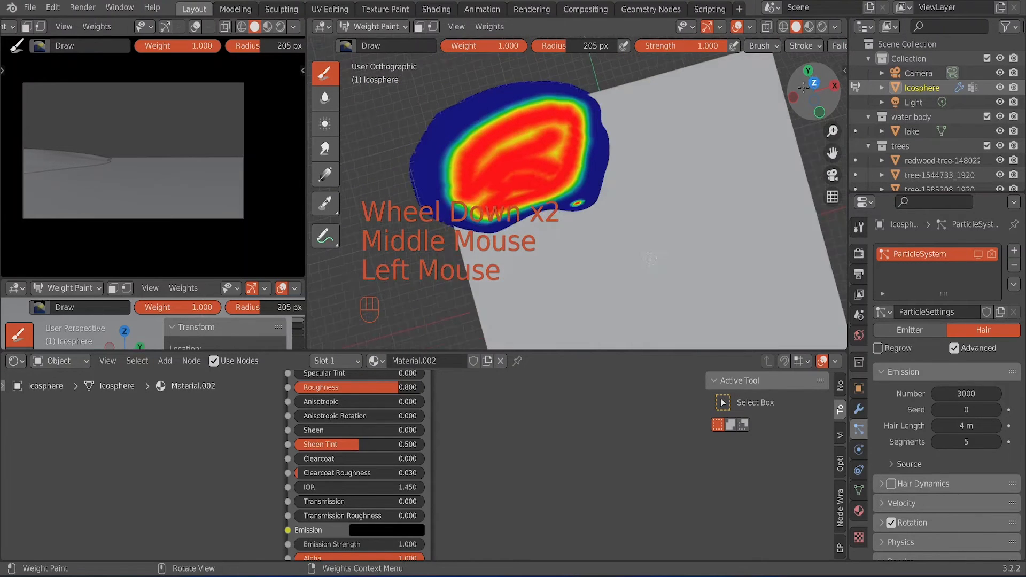
scroll(522, 154, "up", 1)
middle_click_drag(522, 154, 531, 183, "shift")
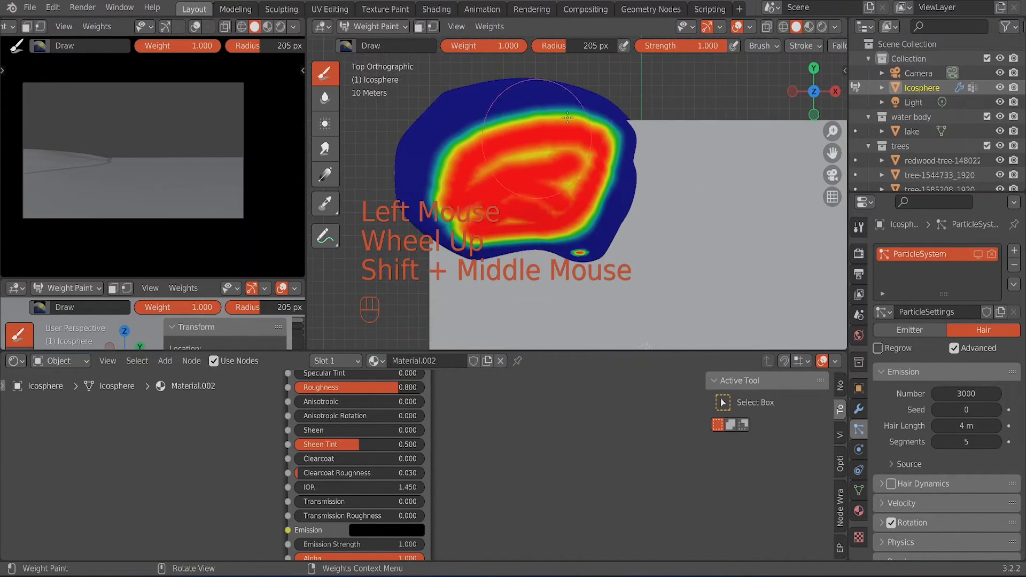
mouse_move(575, 113)
left_mouse_down()
mouse_move(500, 94)
mouse_move(455, 133)
mouse_move(449, 203)
mouse_move(534, 177)
left_mouse_up()
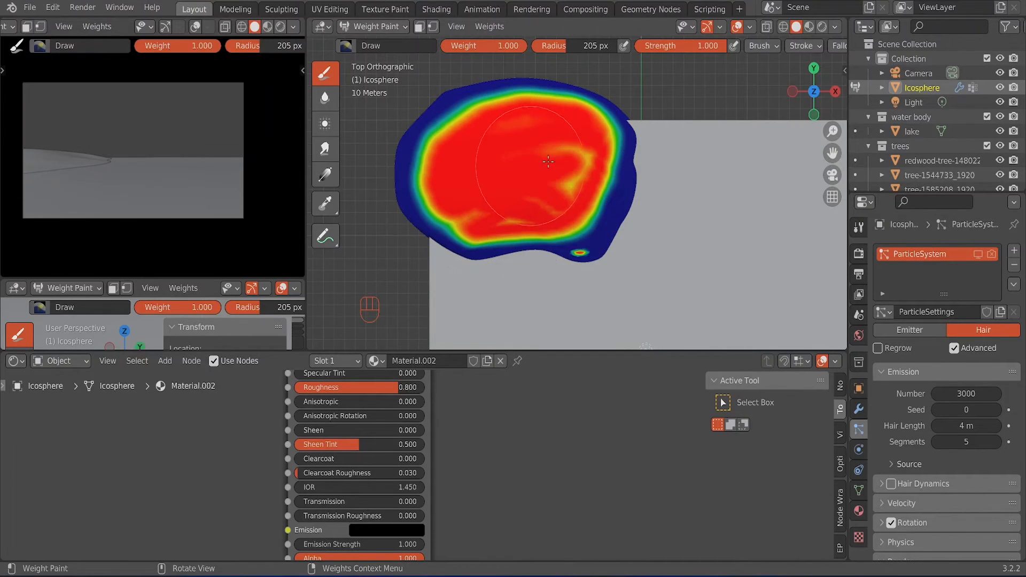
mouse_move(502, 212)
left_mouse_down()
mouse_move(460, 176)
mouse_move(460, 230)
mouse_move(497, 224)
mouse_move(484, 211)
mouse_move(583, 145)
left_mouse_up()
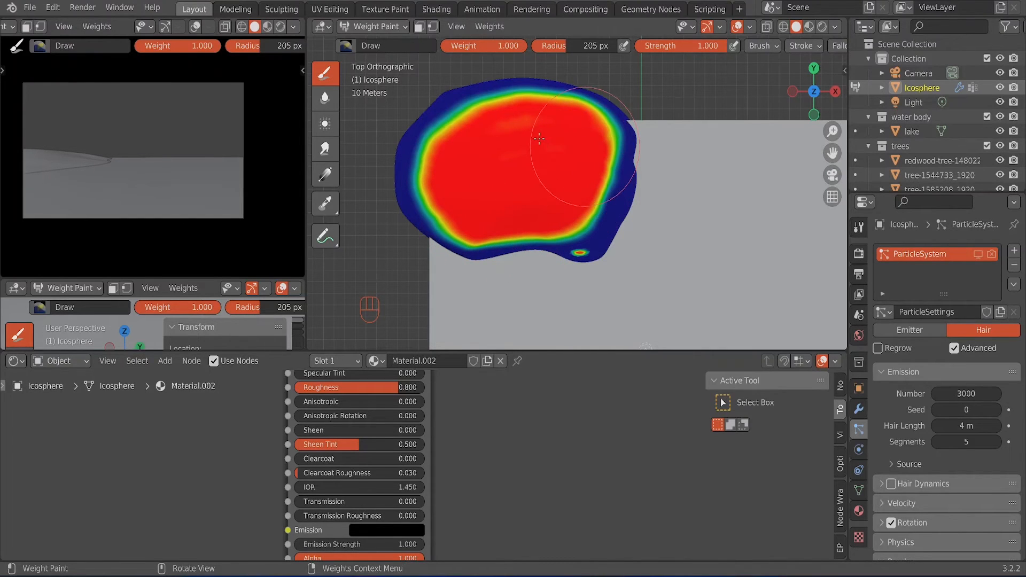
Step: Set the brush radius to 218 px and weight to 0.3, and paint a patch near the Icosphere's front edge
scroll(546, 217, "up", 1)
scroll(546, 216, "up", 2)
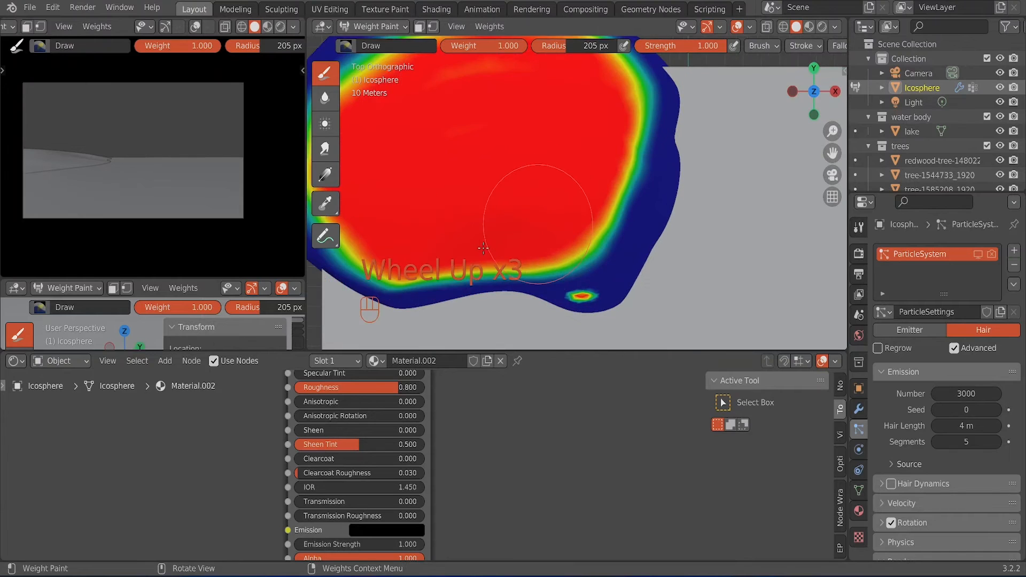
mouse_move(546, 217)
middle_mouse_down()
mouse_move(524, 193)
mouse_move(545, 231)
middle_mouse_up()
scroll(544, 231, "up", 2)
scroll(545, 231, "up", 1)
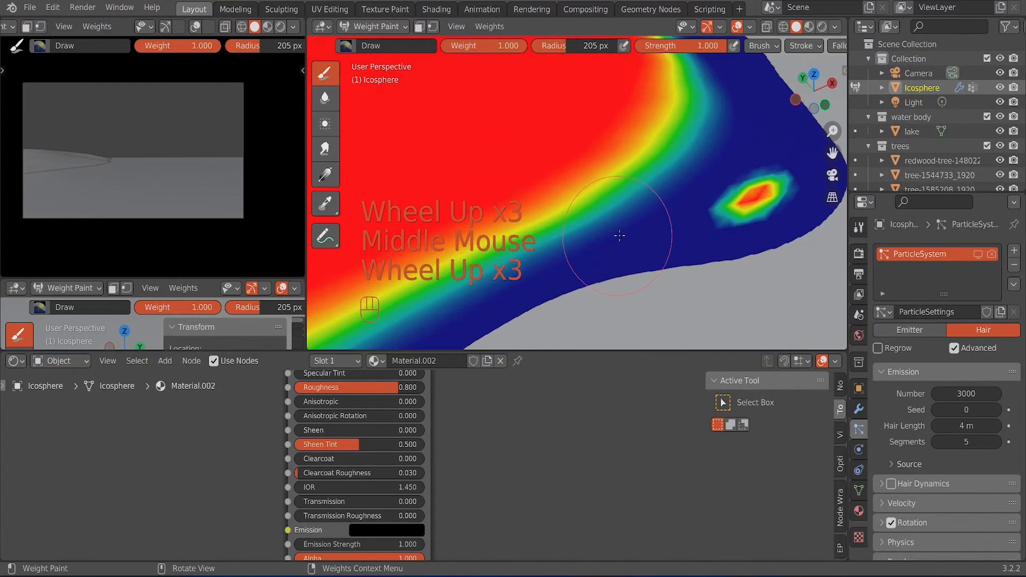
key("f")
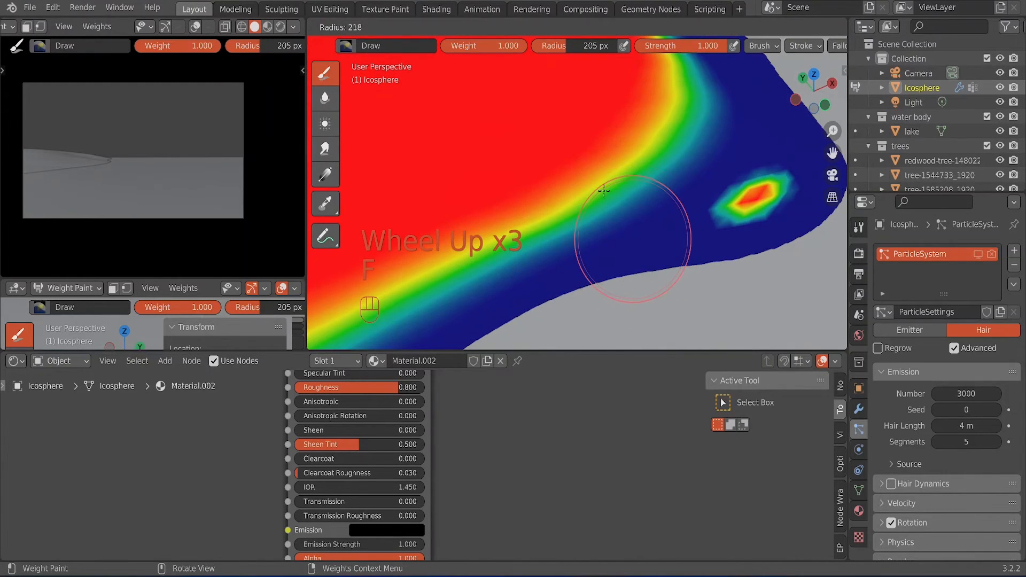
left_click(641, 240)
left_click(505, 47)
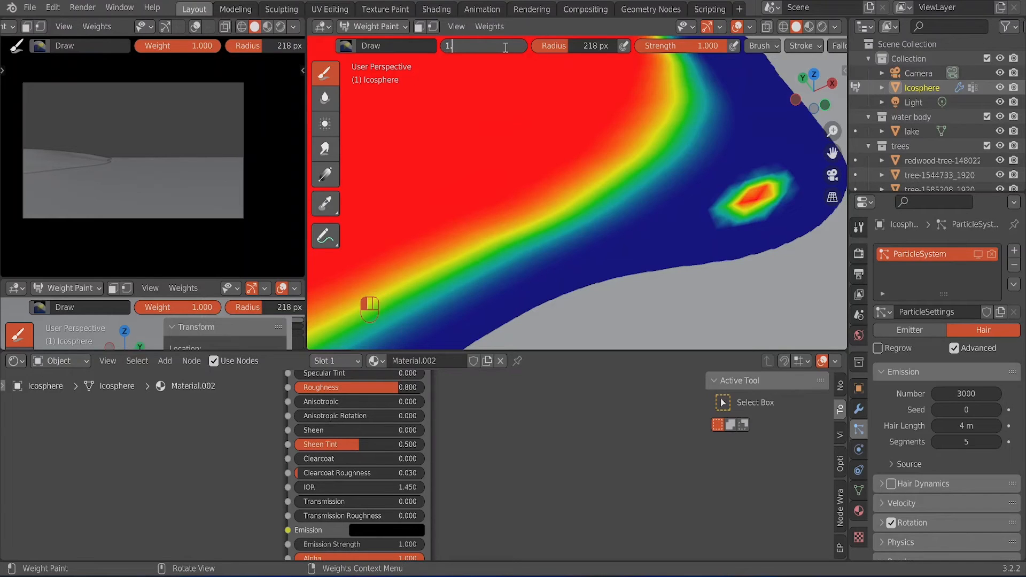
key("BackSpace")
key("Return")
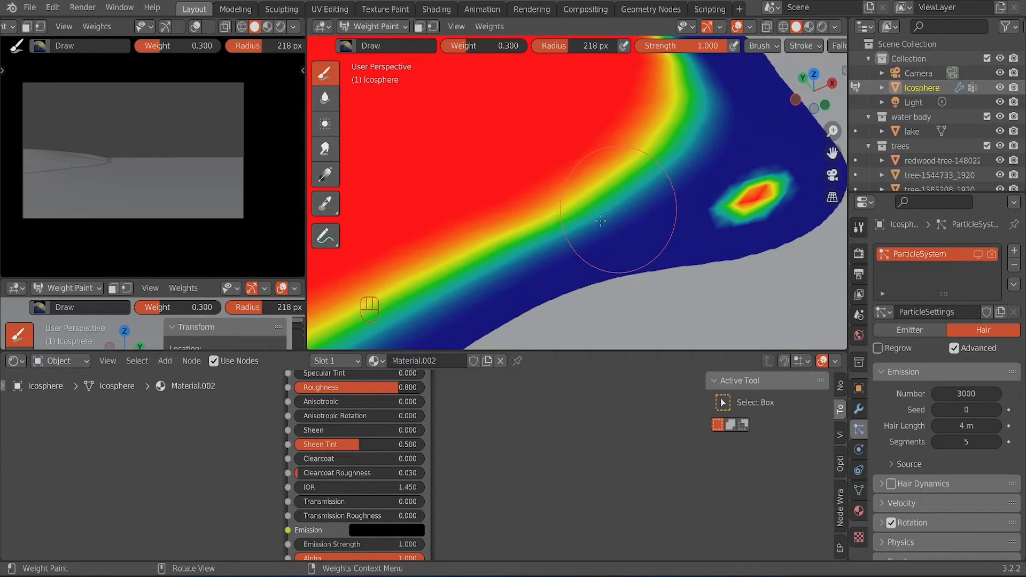
mouse_move(620, 209)
left_mouse_down()
mouse_move(556, 244)
mouse_move(517, 289)
mouse_move(661, 220)
mouse_move(545, 262)
left_mouse_up()
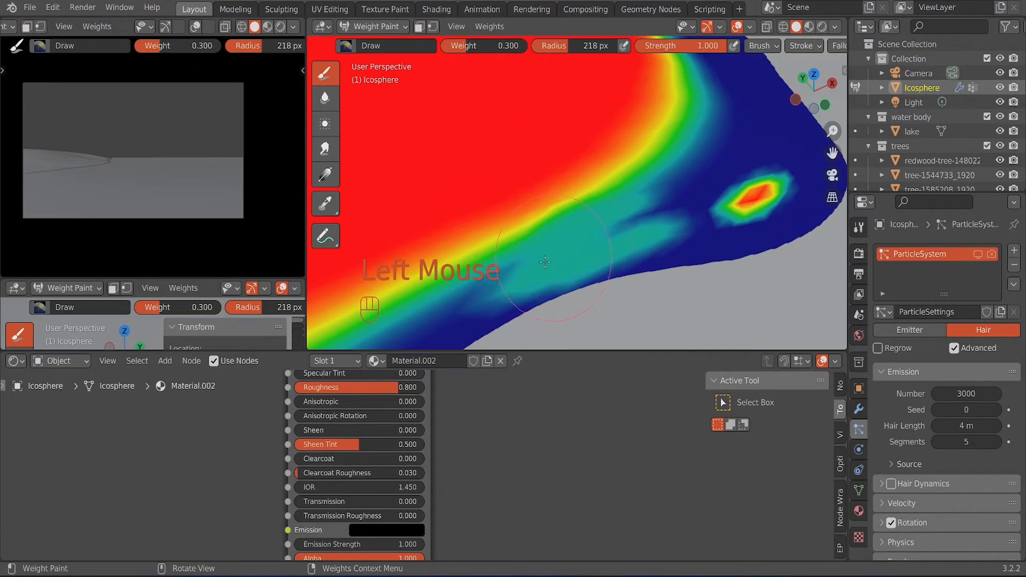
Step: Set the brush weight to 0.6, paint a band along the Icosphere's front and +X edges, and undo the last stroke
double_click(465, 48)
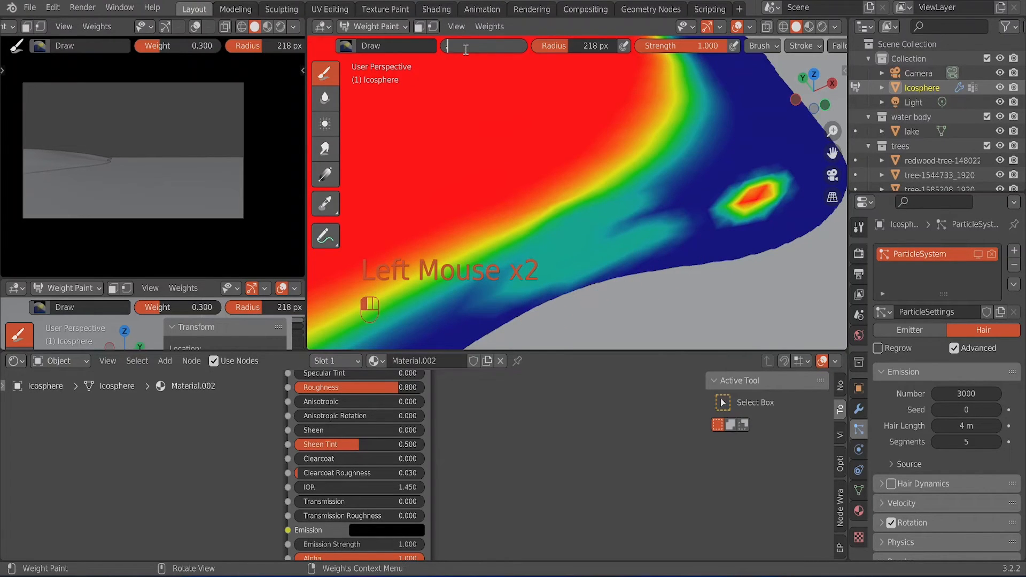
type(".6")
key("Return")
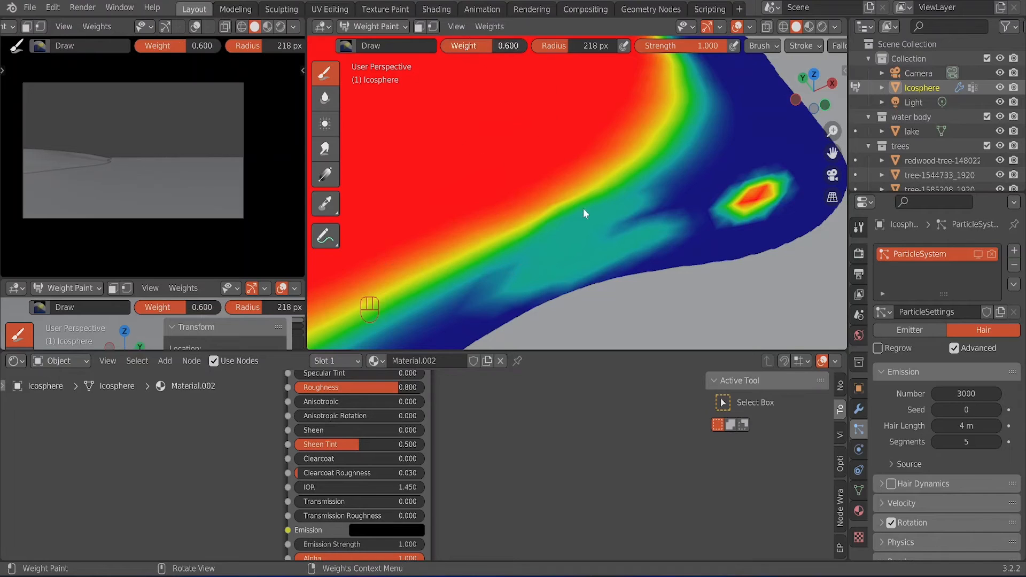
mouse_move(550, 229)
left_mouse_down()
mouse_move(481, 292)
mouse_move(719, 177)
mouse_move(744, 192)
mouse_move(705, 225)
mouse_move(575, 266)
mouse_move(598, 140)
left_mouse_up()
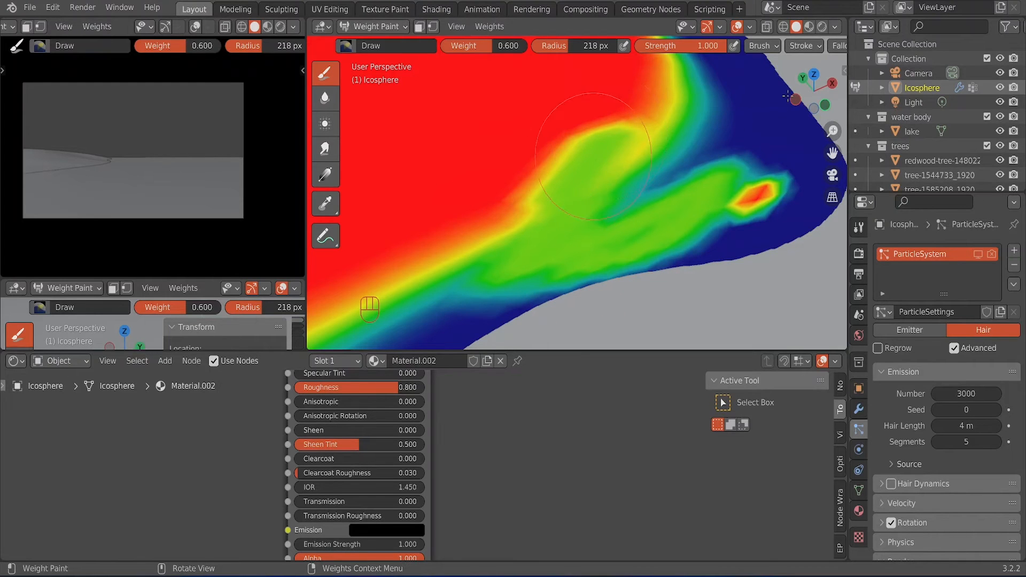
left_click(814, 74)
scroll(649, 171, "down", 4)
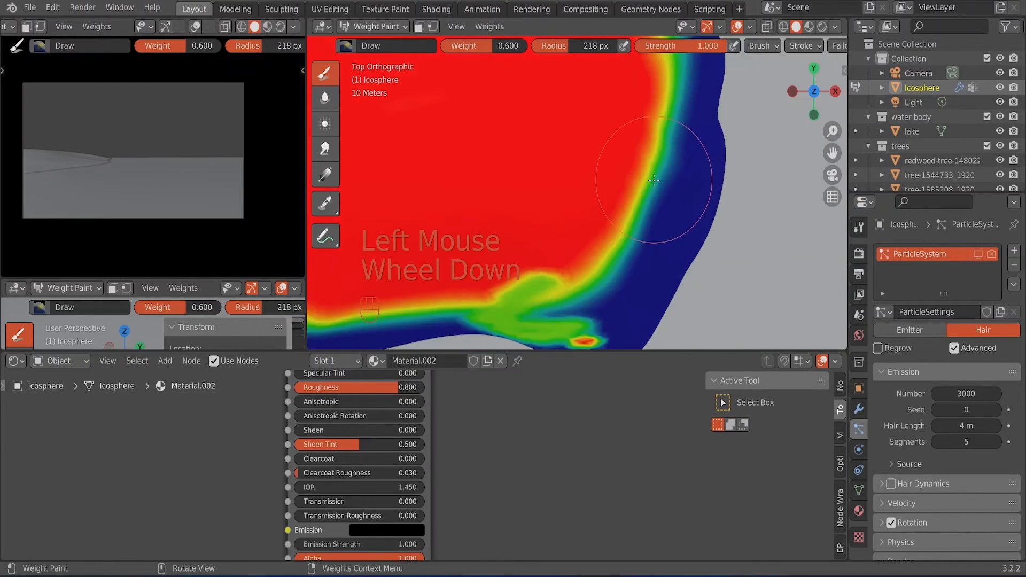
mouse_move(643, 123)
left_mouse_down()
mouse_move(623, 214)
mouse_move(559, 269)
mouse_move(604, 219)
mouse_move(575, 258)
mouse_move(556, 248)
mouse_move(444, 251)
mouse_move(385, 231)
mouse_move(377, 211)
mouse_move(527, 250)
left_mouse_up()
key("ctrl+z")
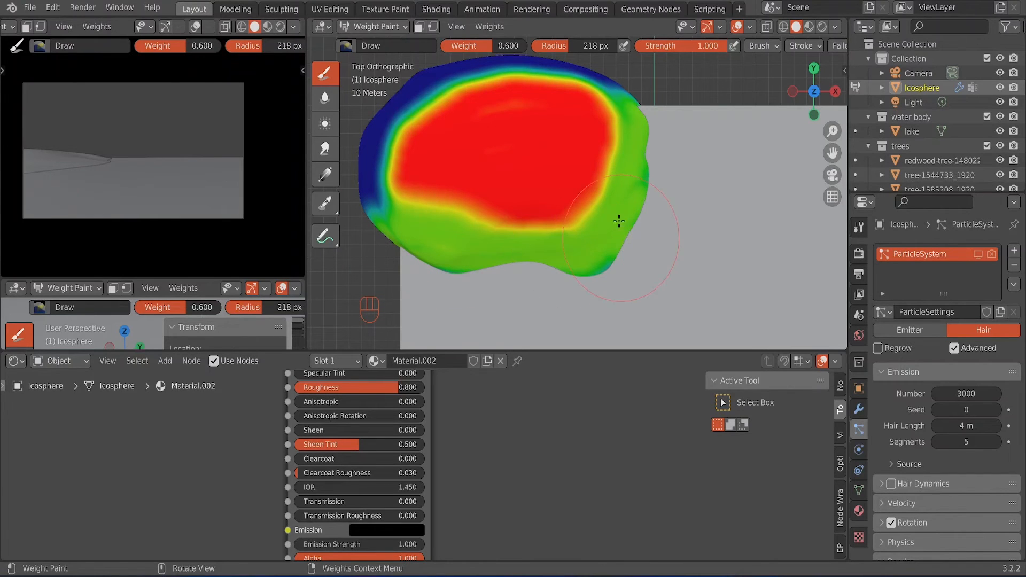
Step: Set the brush weight to 0.3 and paint the outer rim of the Icosphere's front shore and its +X front corner
left_click(482, 43)
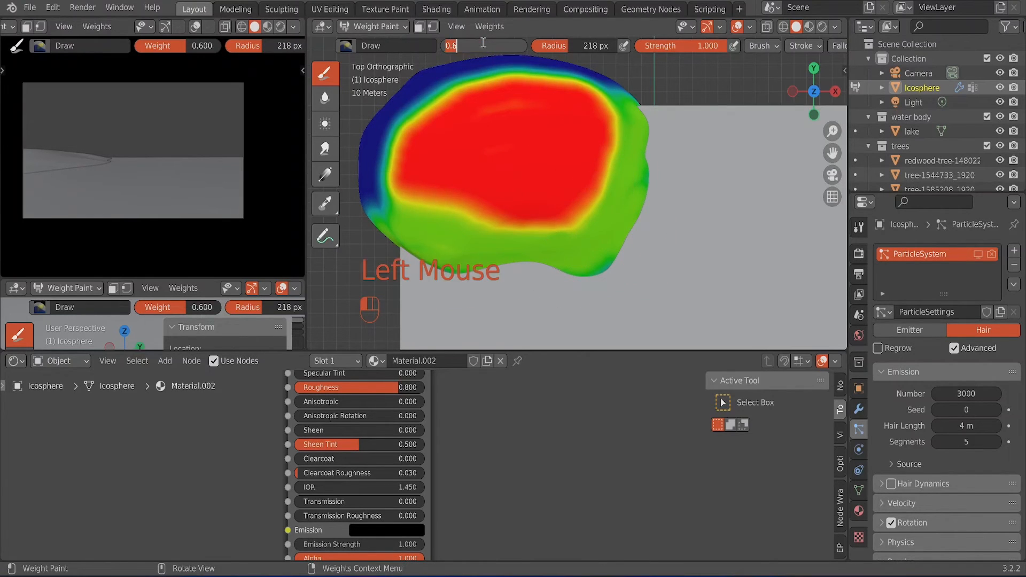
key("Return")
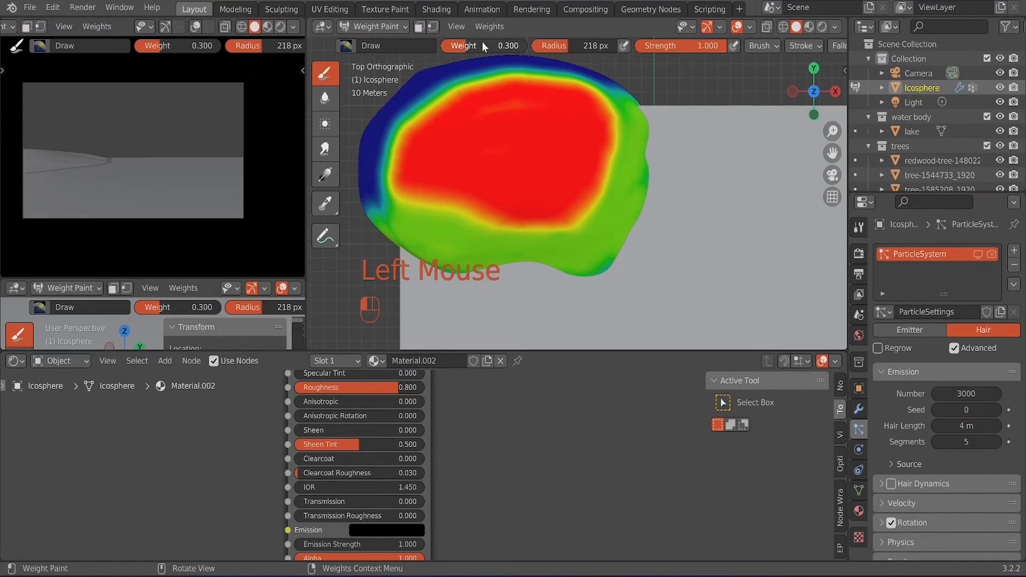
mouse_move(404, 247)
left_mouse_down()
mouse_move(373, 221)
mouse_move(369, 195)
mouse_move(396, 230)
mouse_move(479, 264)
mouse_move(575, 265)
mouse_move(659, 224)
left_mouse_up()
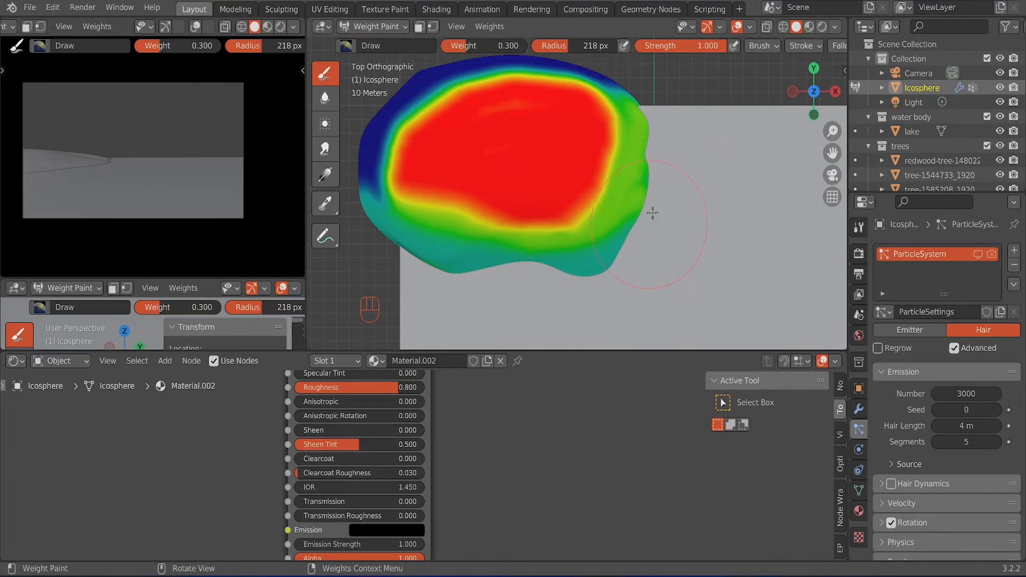
left_click_drag(643, 229, 629, 226)
left_click_drag(609, 268, 582, 278)
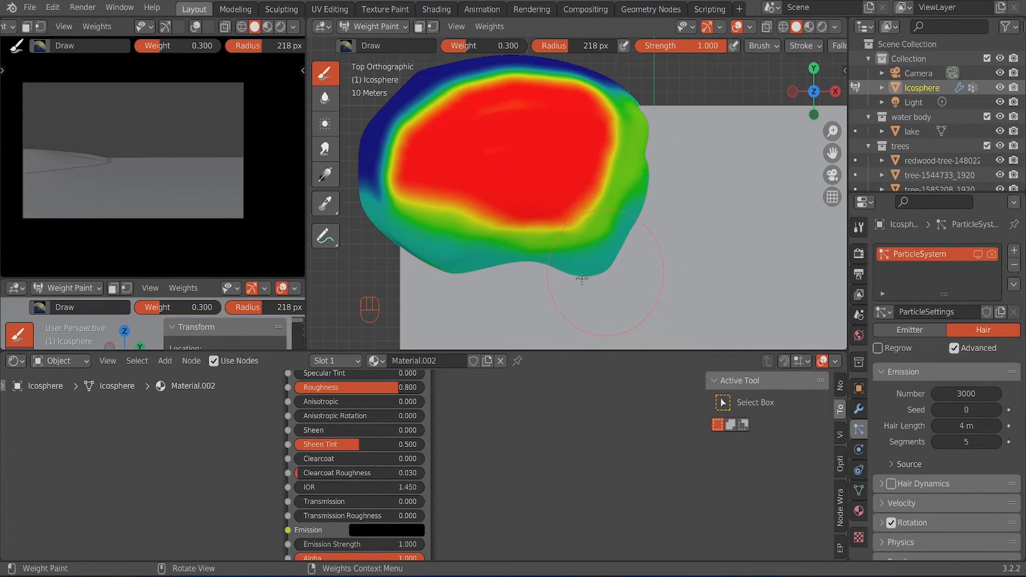
Step: Set the brush weight to 0 and clear a thin strip along the waterline of the Icosphere's front shore and +X corner
left_click(478, 44)
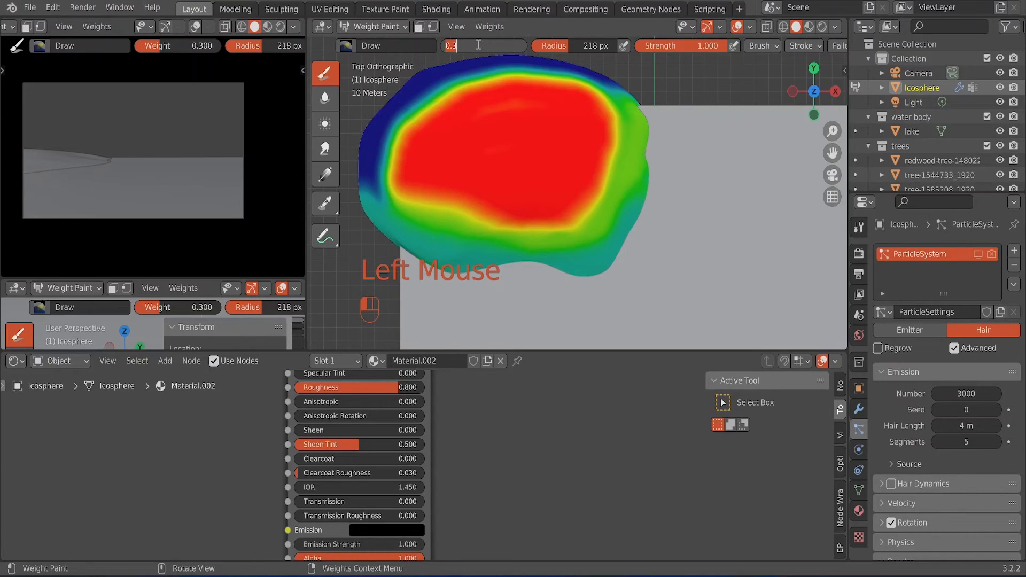
type("0")
key("Return")
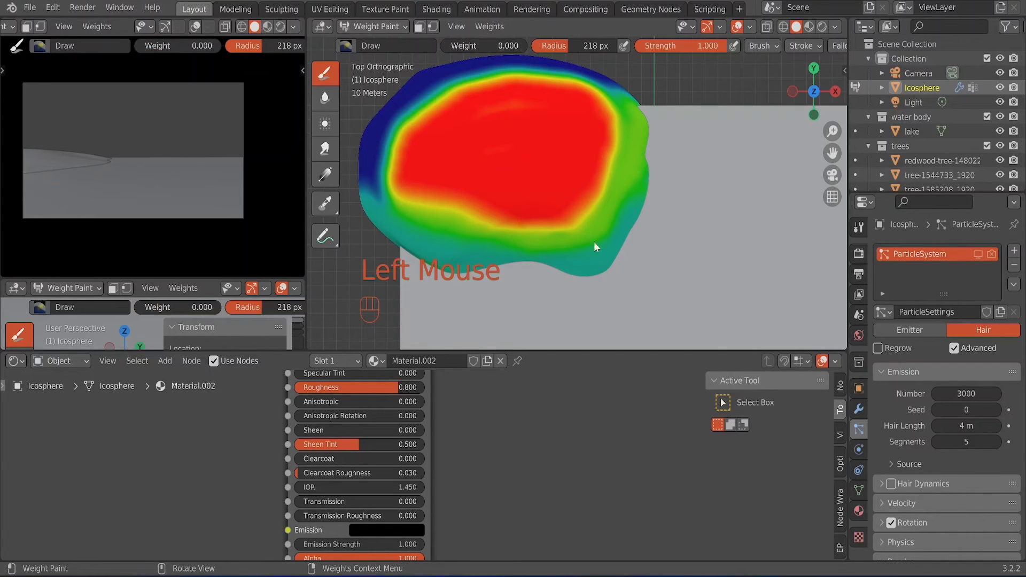
mouse_move(595, 242)
middle_mouse_down()
mouse_move(620, 231)
mouse_move(604, 117)
mouse_move(545, 251)
middle_mouse_up()
scroll(542, 271, "up", 5)
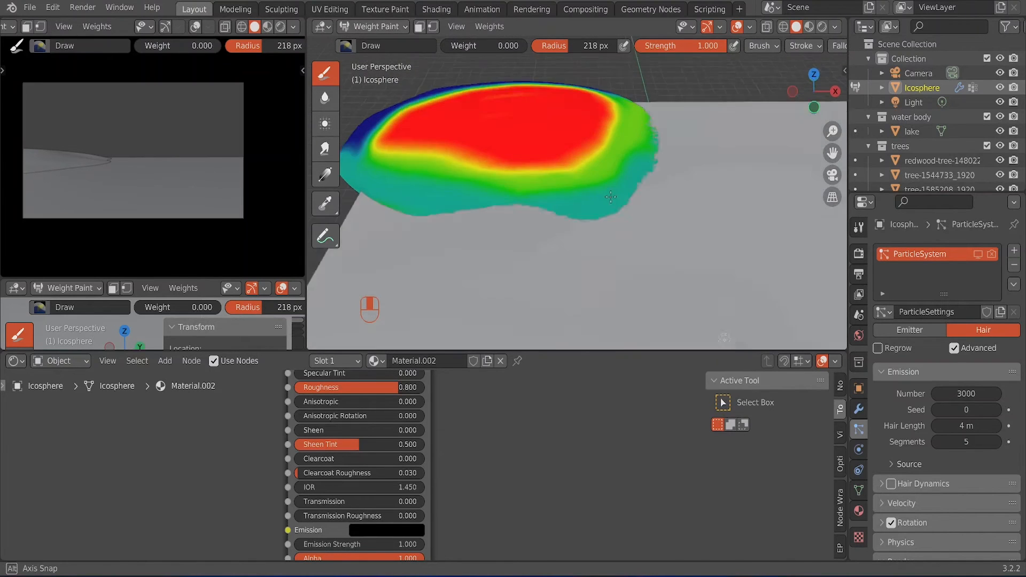
left_click_drag(534, 292, 552, 291)
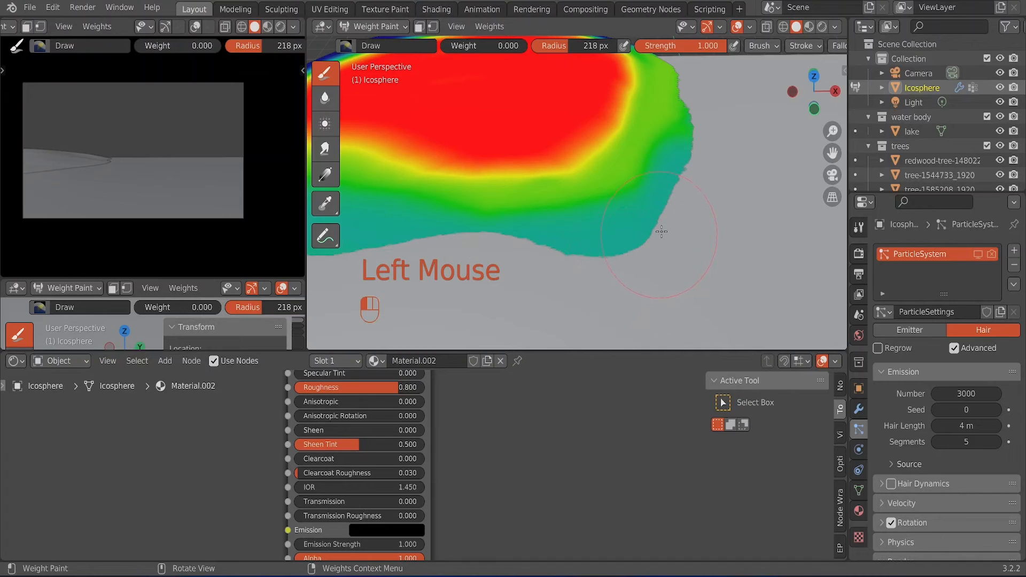
mouse_move(649, 246)
left_mouse_down()
mouse_move(717, 151)
mouse_move(707, 187)
left_mouse_up()
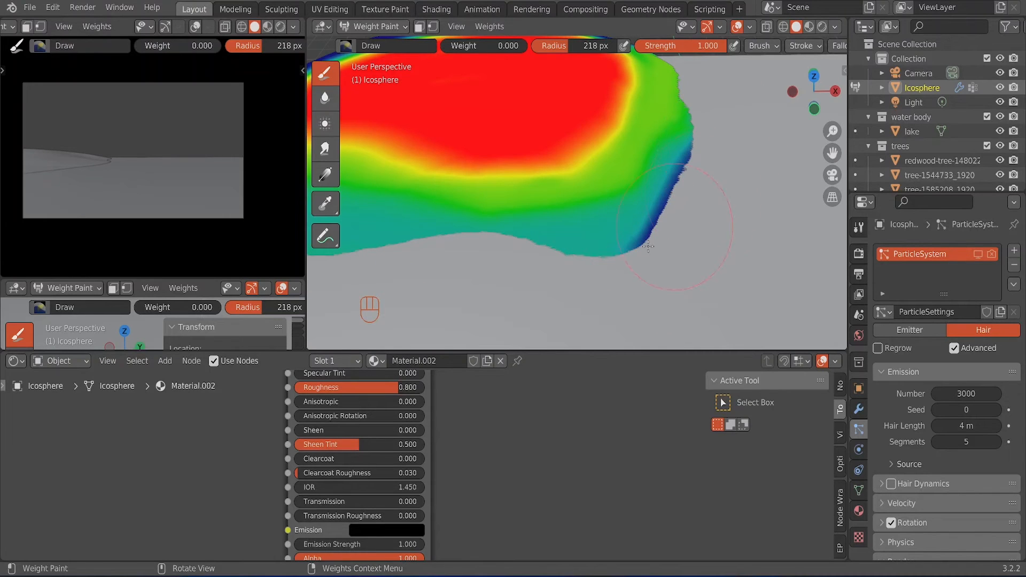
left_click_drag(598, 257, 485, 273)
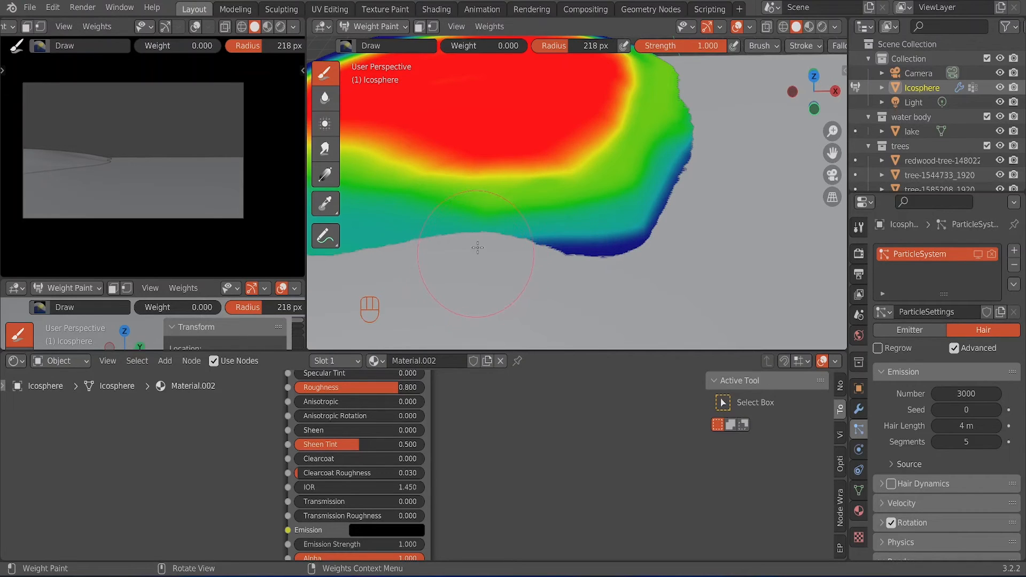
mouse_move(433, 242)
left_mouse_down()
mouse_move(398, 242)
mouse_move(374, 257)
mouse_move(443, 251)
left_mouse_up()
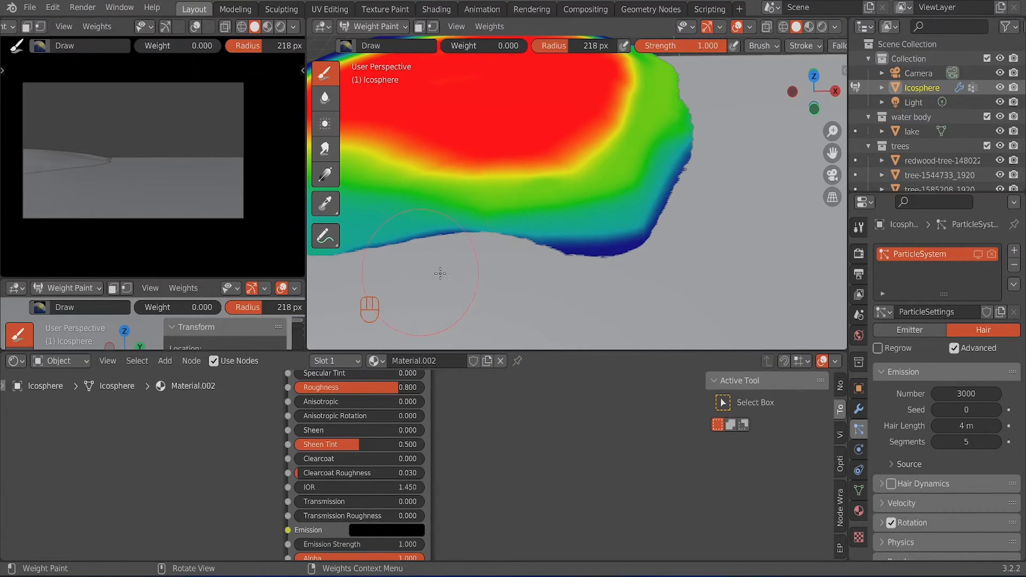
Step: Continue the zero-weight strip along the waterline toward the -X end of the Icosphere's front shore
middle_click_drag(440, 273, 592, 219)
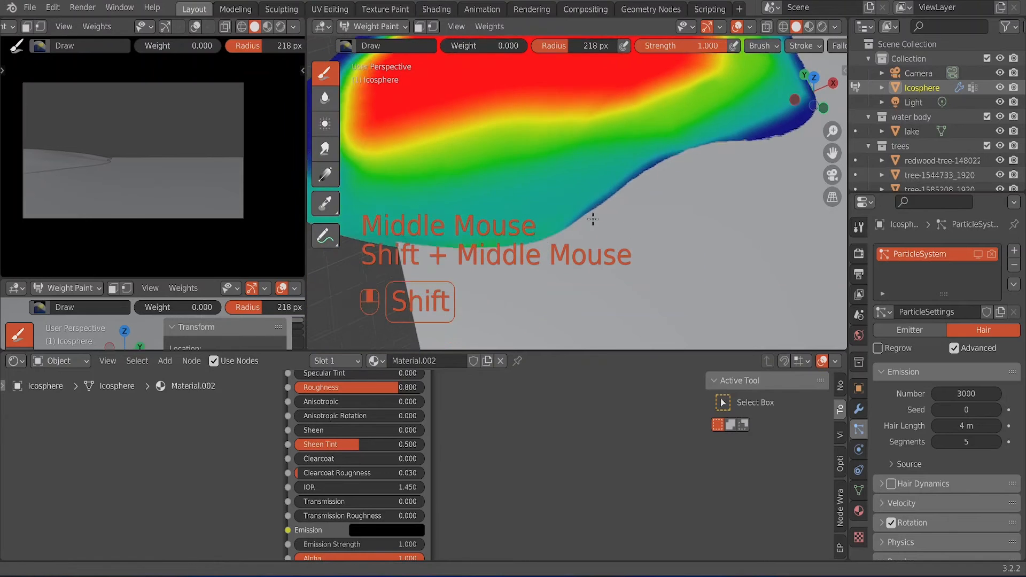
scroll(651, 222, "up", 2)
left_click_drag(610, 241, 508, 257)
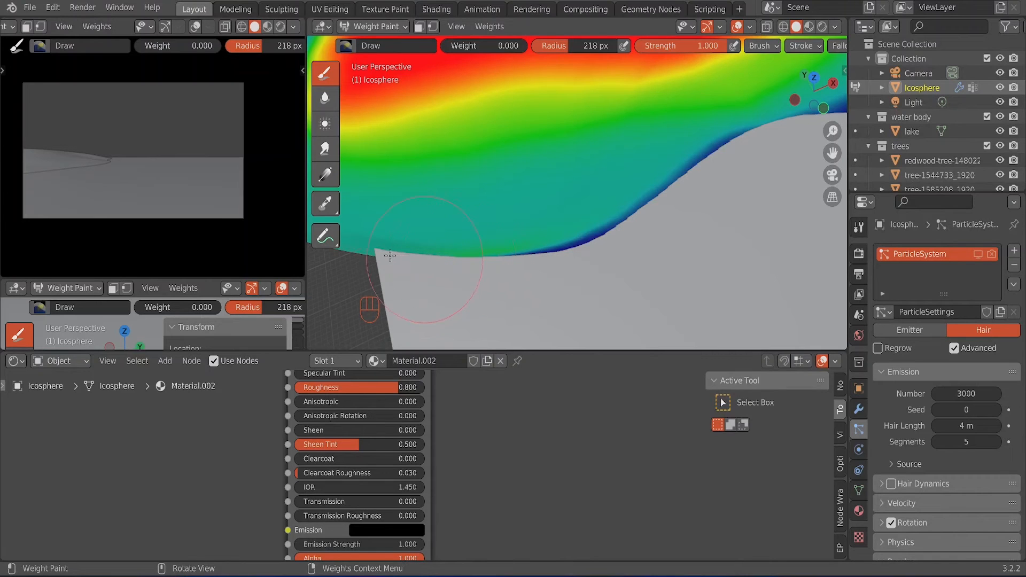
left_click_drag(346, 250, 523, 260)
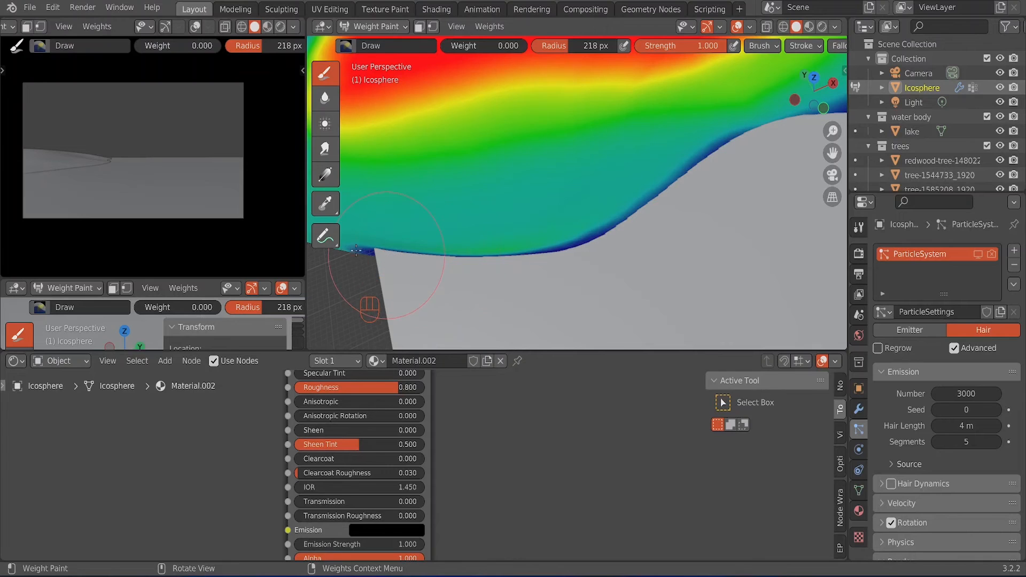
Step: Return the Icosphere to Object Mode and open its vertex groups in the object data properties
left_click(399, 28)
left_click(393, 49)
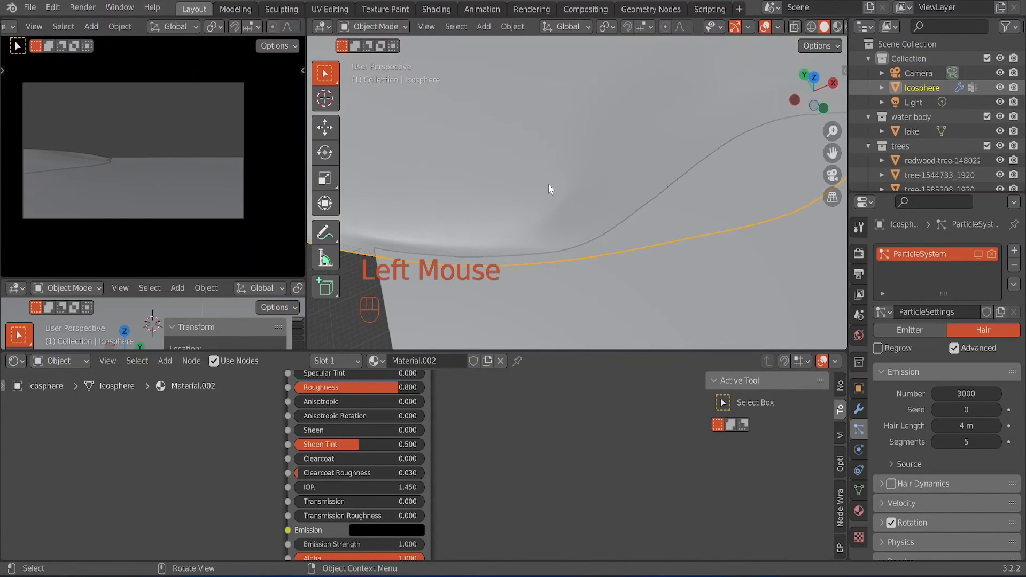
scroll(549, 182, "down", 4)
middle_click_drag(590, 201, 649, 258)
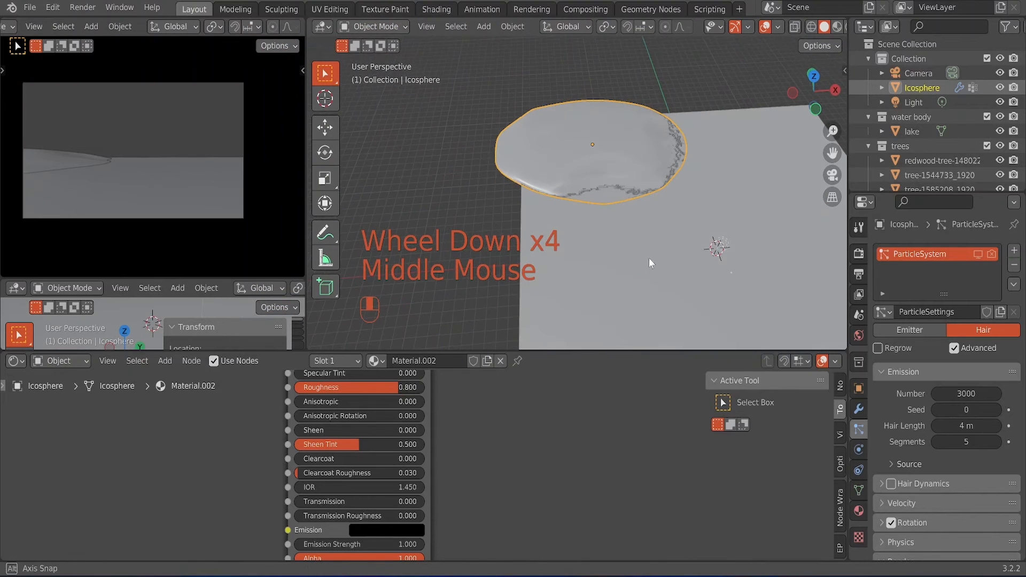
left_click(861, 490)
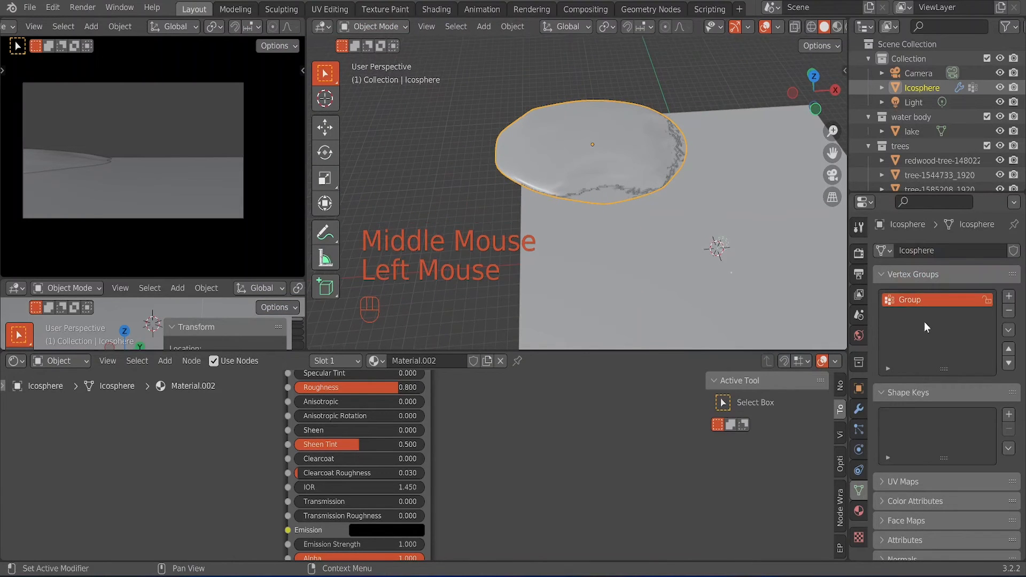
Step: Re-enable the Icosphere's particle system for both the viewport and the render
scroll(615, 208, "up", 1)
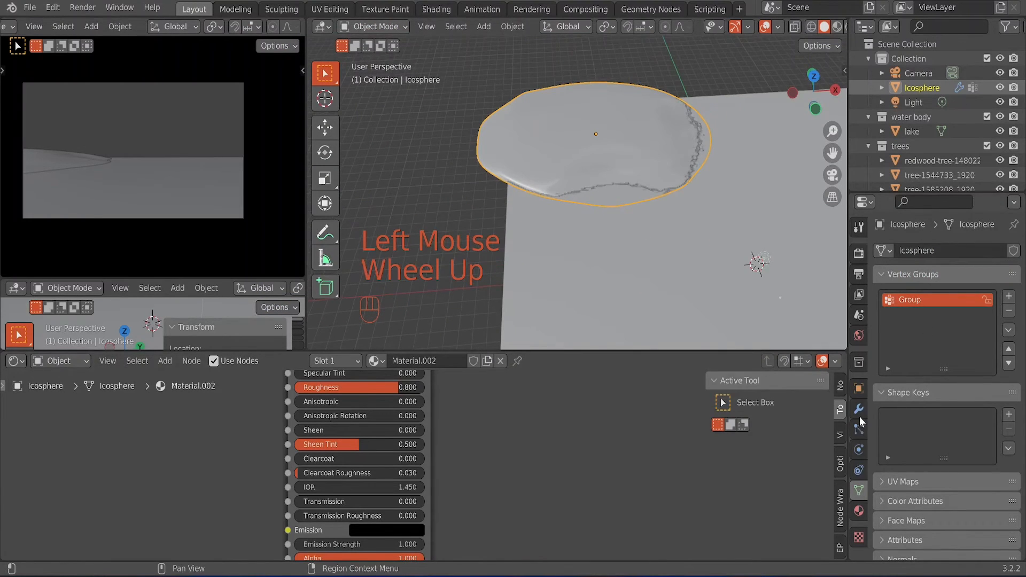
left_click(858, 433)
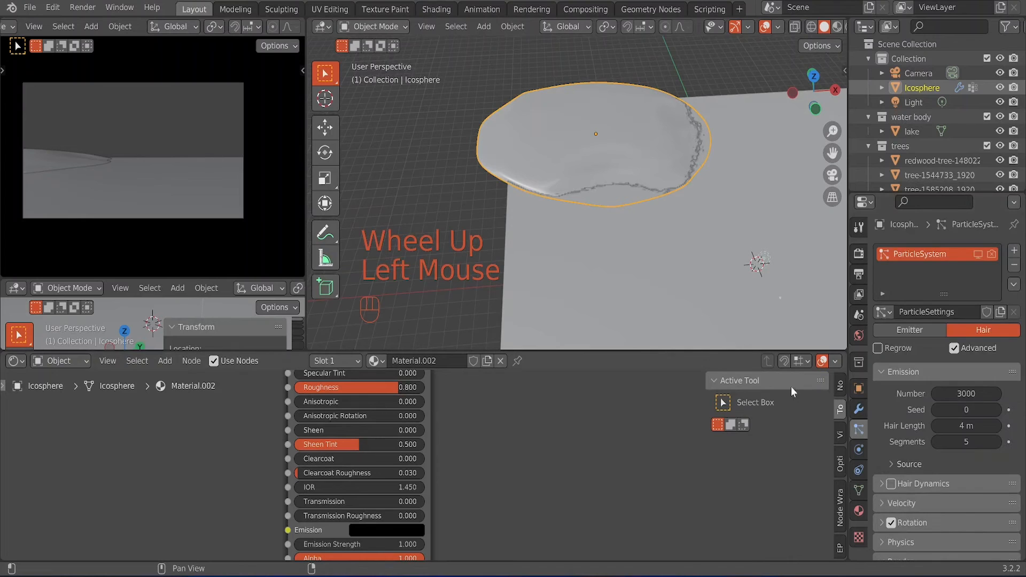
left_click(978, 255)
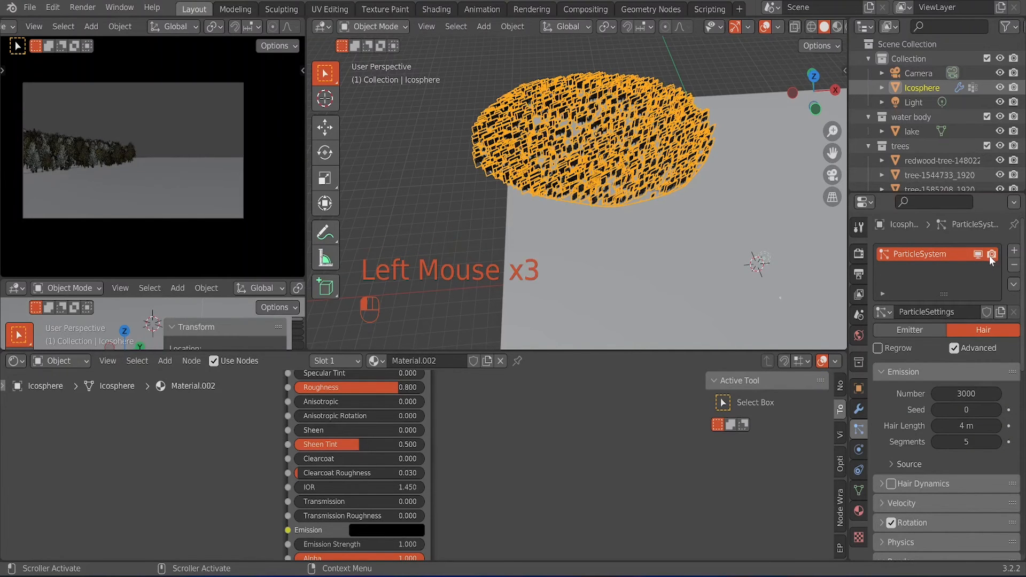
Step: Assign the vertex group Group to the particle system's Density so the painted weights control where trees grow
scroll(965, 476, "down", 4)
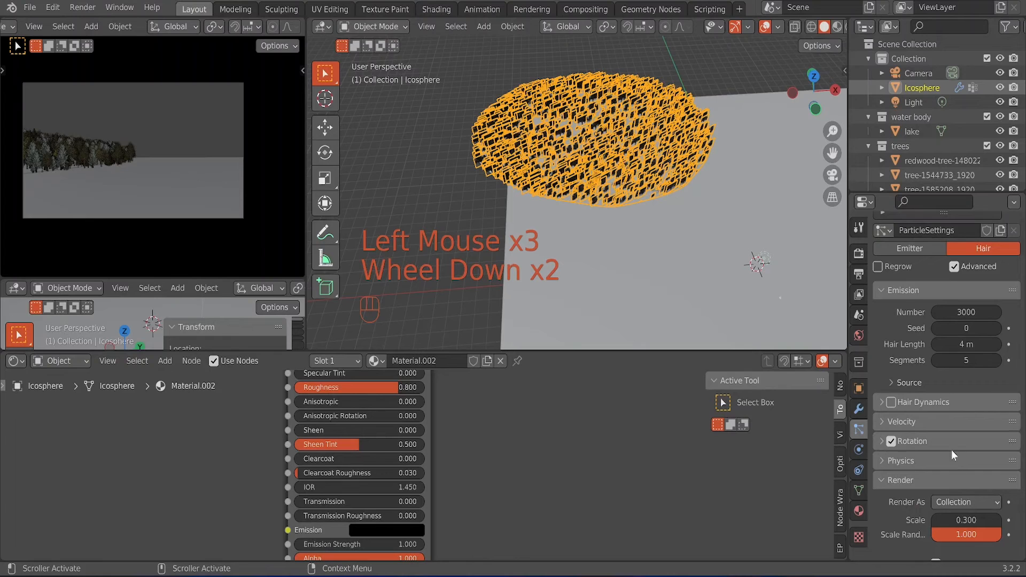
scroll(941, 449, "down", 7)
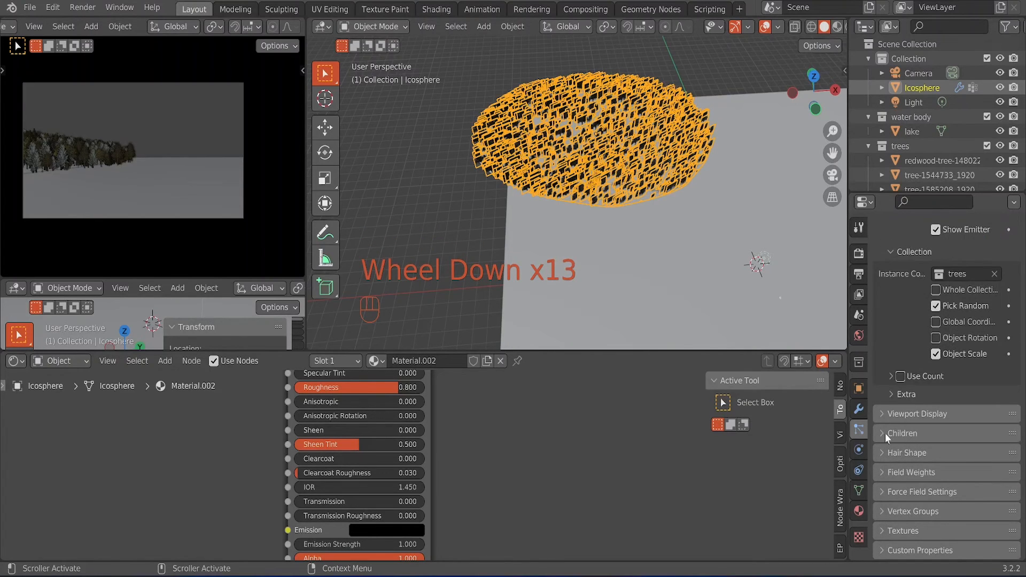
left_click(880, 474)
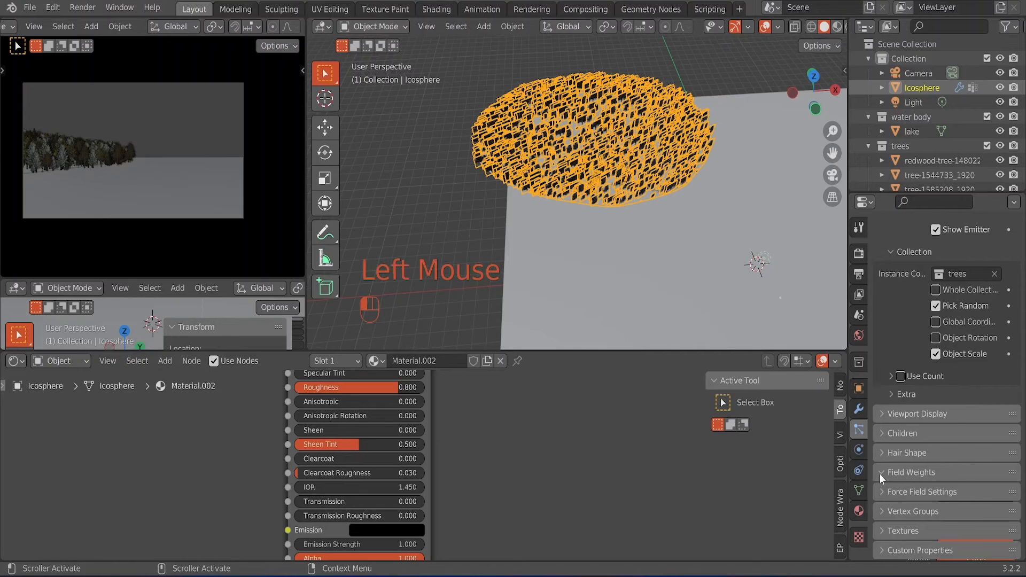
scroll(893, 461, "down", 3)
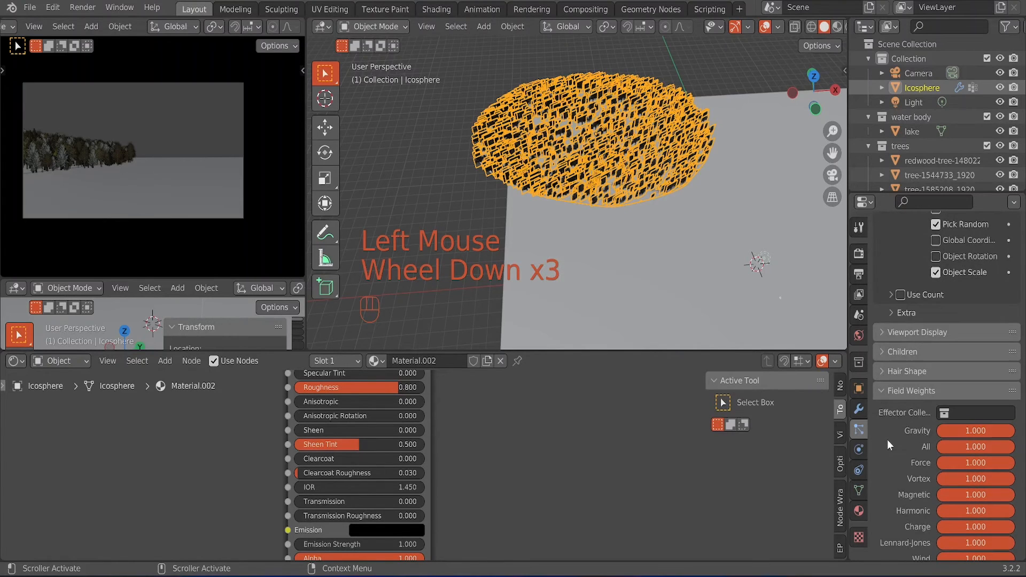
left_click(881, 390)
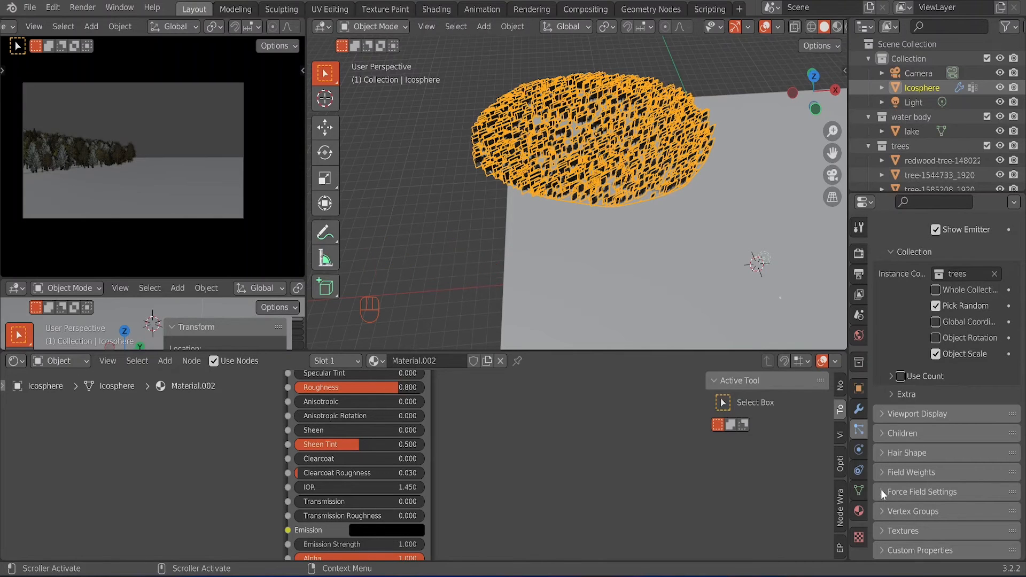
left_click(881, 511)
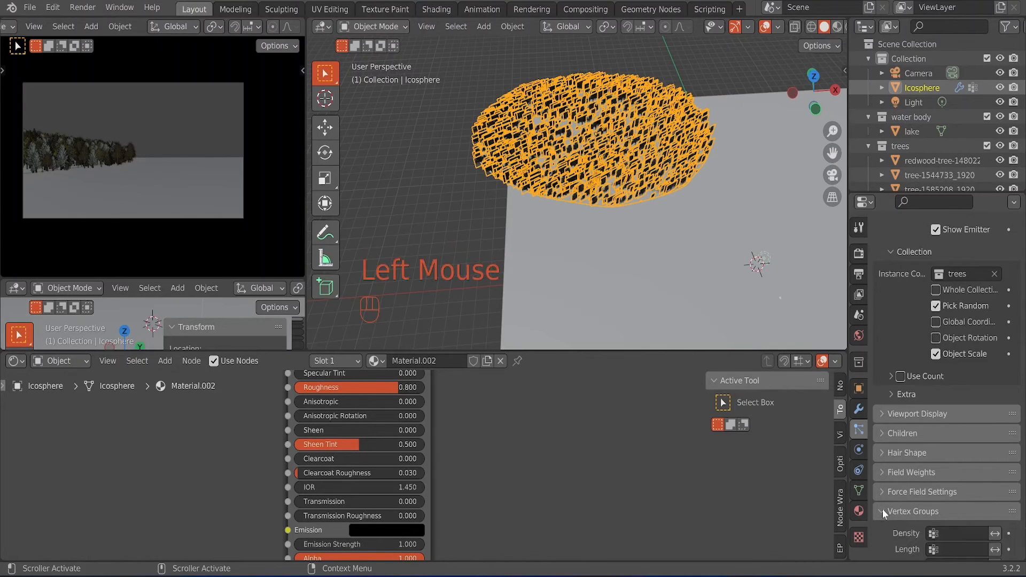
scroll(893, 476, "down", 3)
left_click(962, 464)
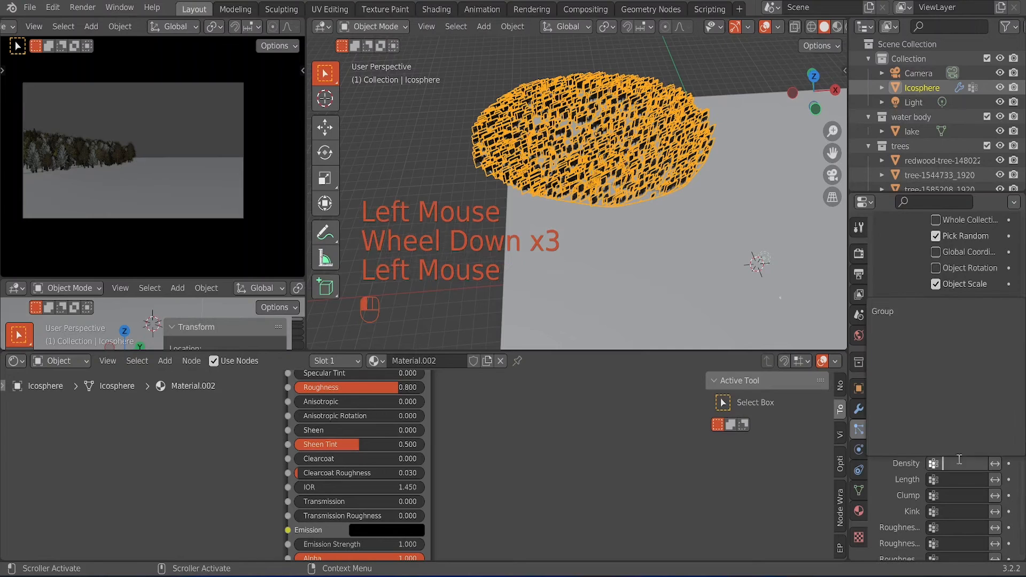
left_click(897, 313)
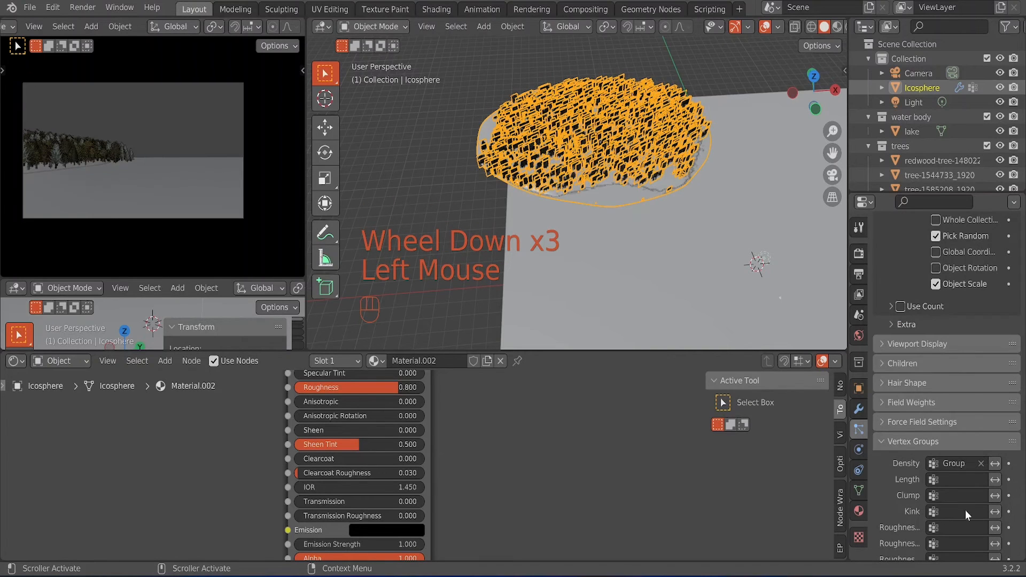
Step: Try Group as the particle system's Length vertex group, both normal and inverted, and clear the Length assignment
left_click(939, 479)
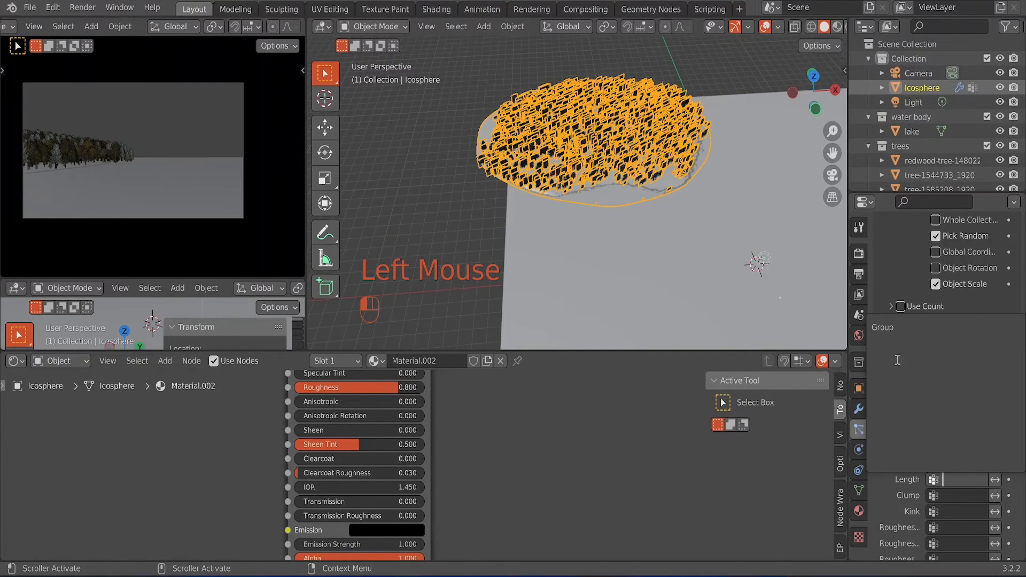
left_click(889, 334)
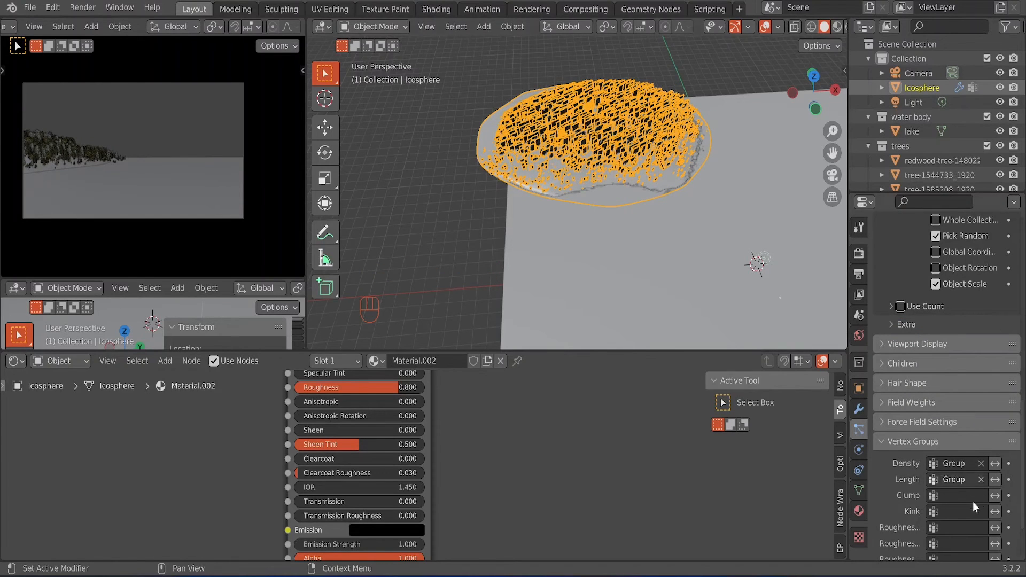
left_click(995, 480)
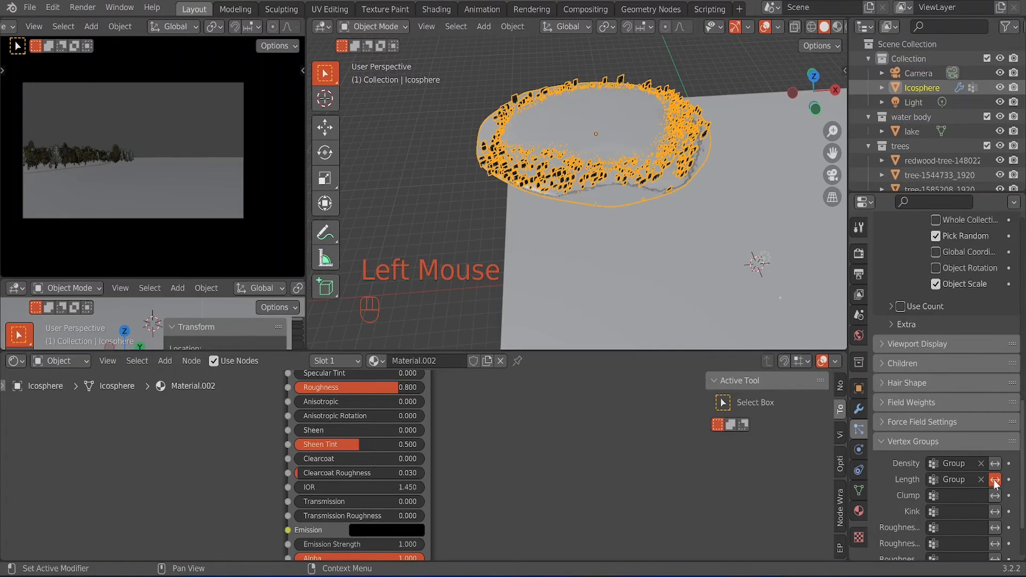
left_click(993, 480)
left_click(982, 479)
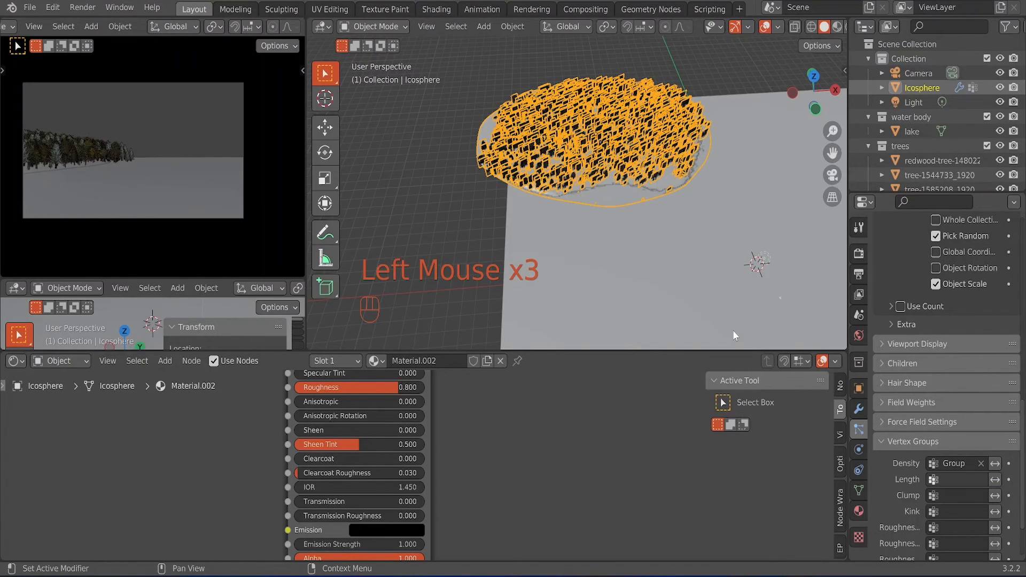
Step: Examine the tree line up close through the camera, checking how the trees meet the shore at the island's +X end
scroll(74, 168, "up", 3)
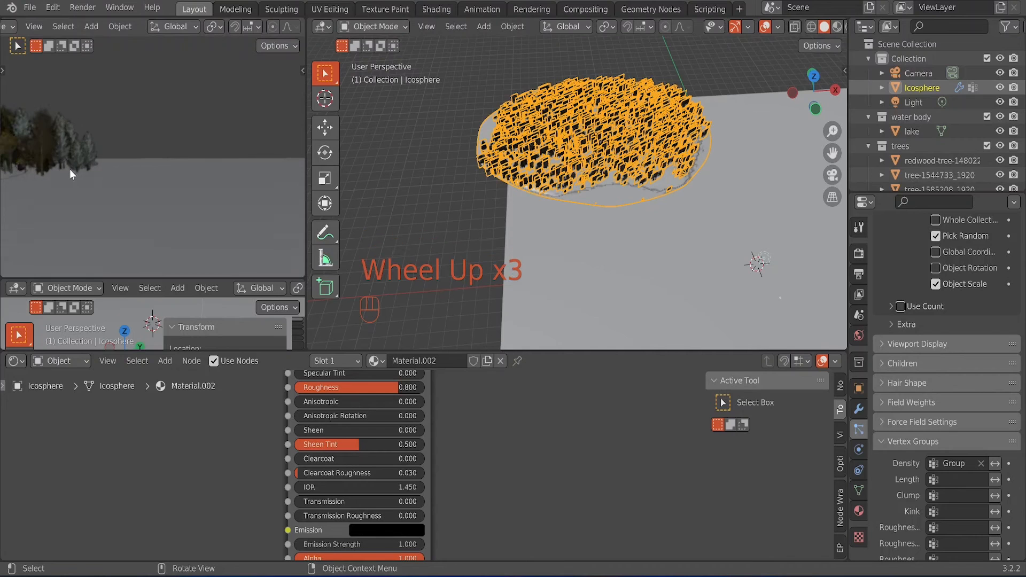
middle_click_drag(54, 171, 152, 177, "shift")
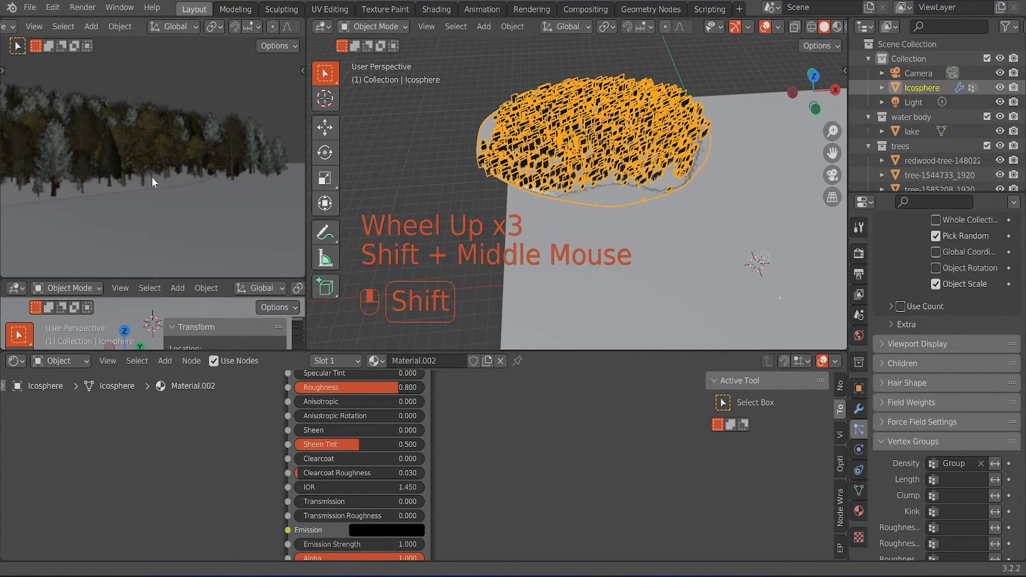
scroll(147, 177, "up", 1)
scroll(148, 177, "up", 1)
middle_click_drag(231, 178, 211, 183, "shift")
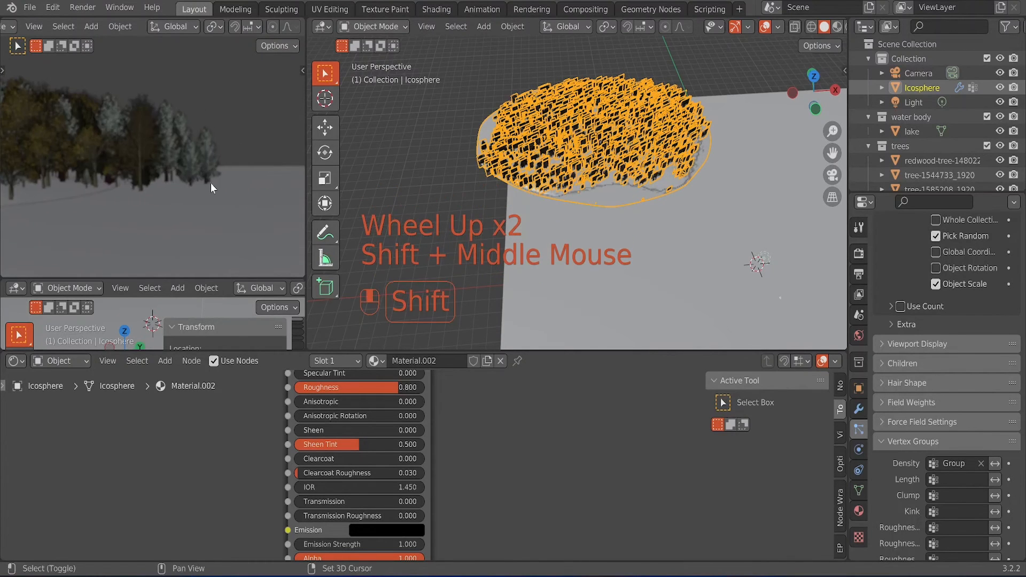
scroll(211, 183, "up", 1)
scroll(211, 183, "up", 2)
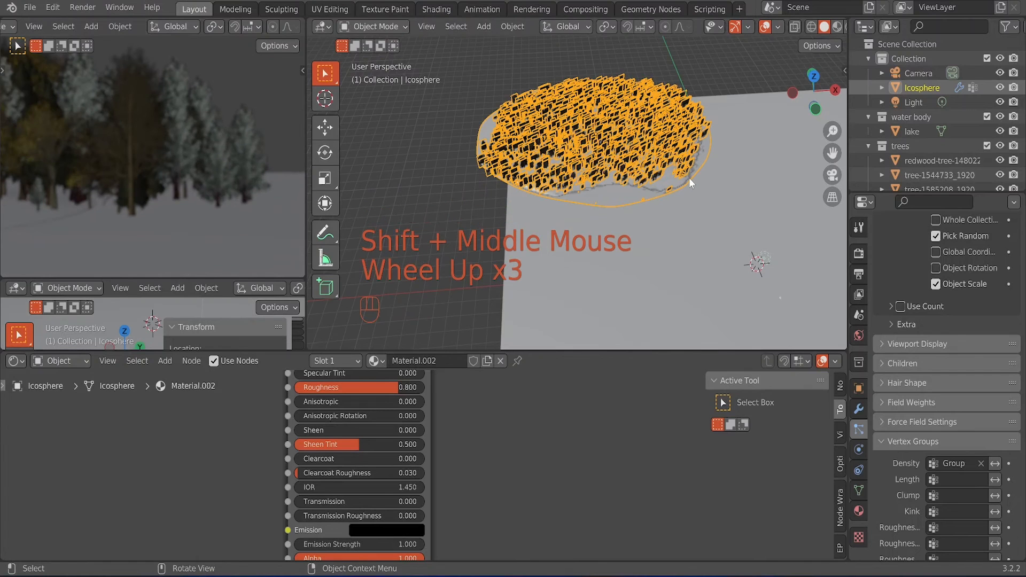
key("KP_0")
scroll(596, 208, "up", 4)
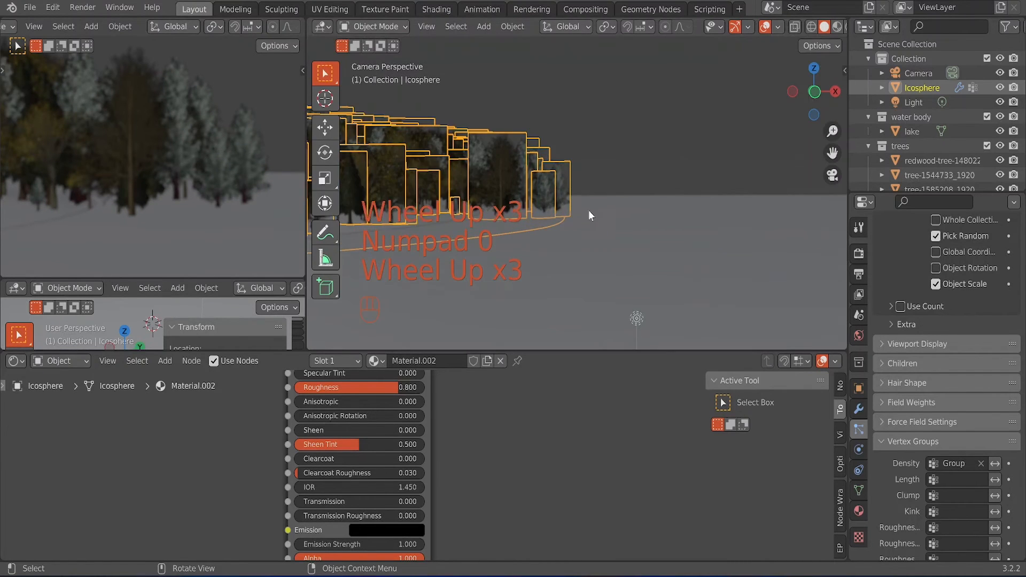
middle_click_drag(505, 217, 572, 235, "shift")
scroll(575, 236, "up", 2)
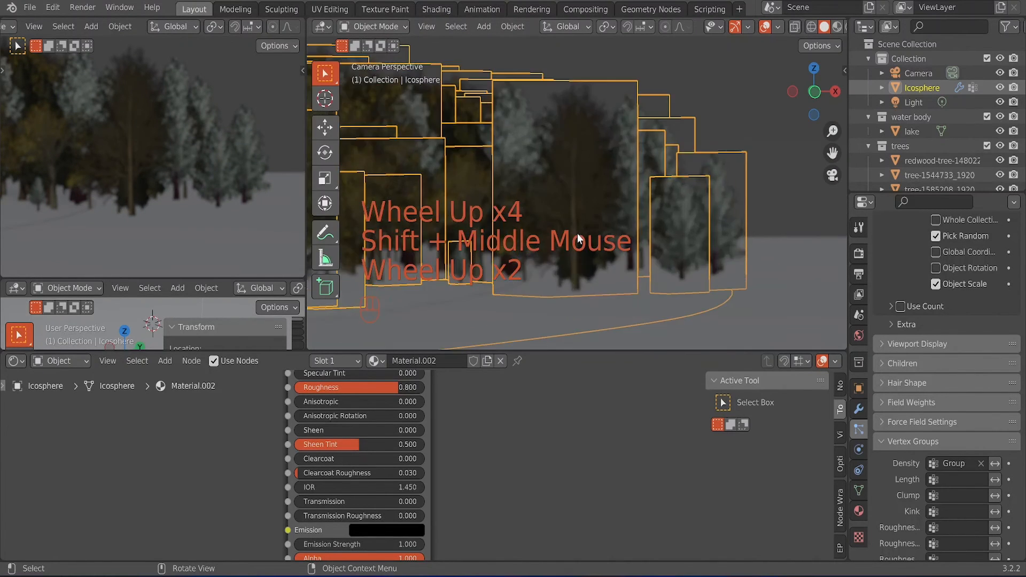
Step: Put the Icosphere in Weight Paint mode and paint zero weight over the stray trees along its +X shoreline
left_click(373, 26)
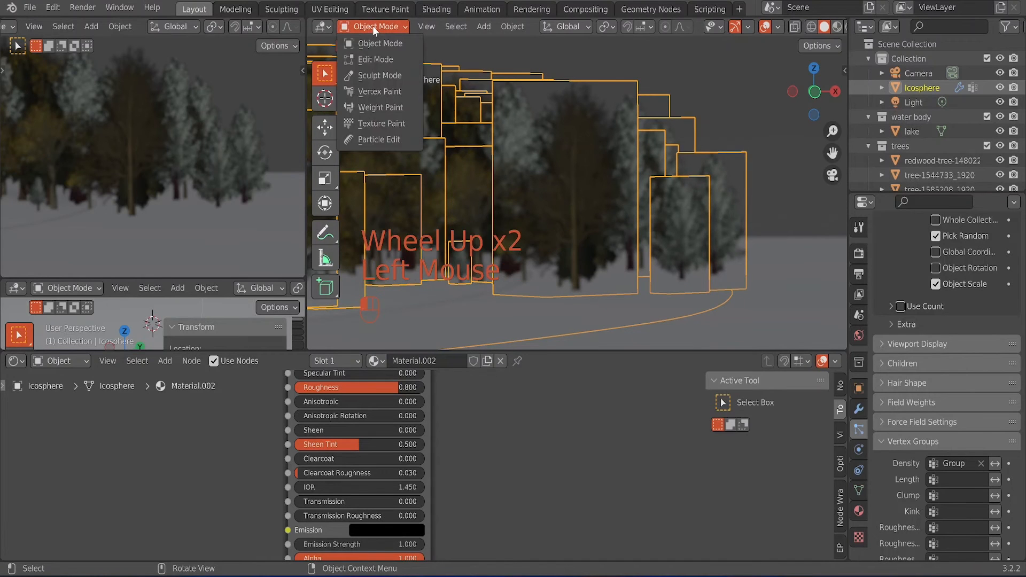
left_click(383, 110)
middle_click_drag(710, 236, 624, 306)
scroll(568, 186, "up", 2)
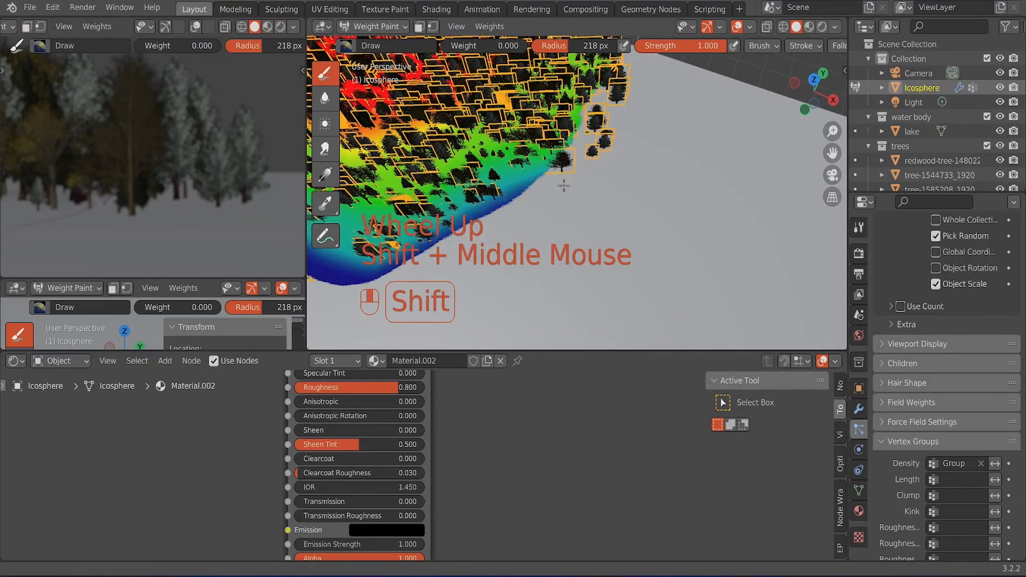
middle_click_drag(570, 173, 530, 244, "shift")
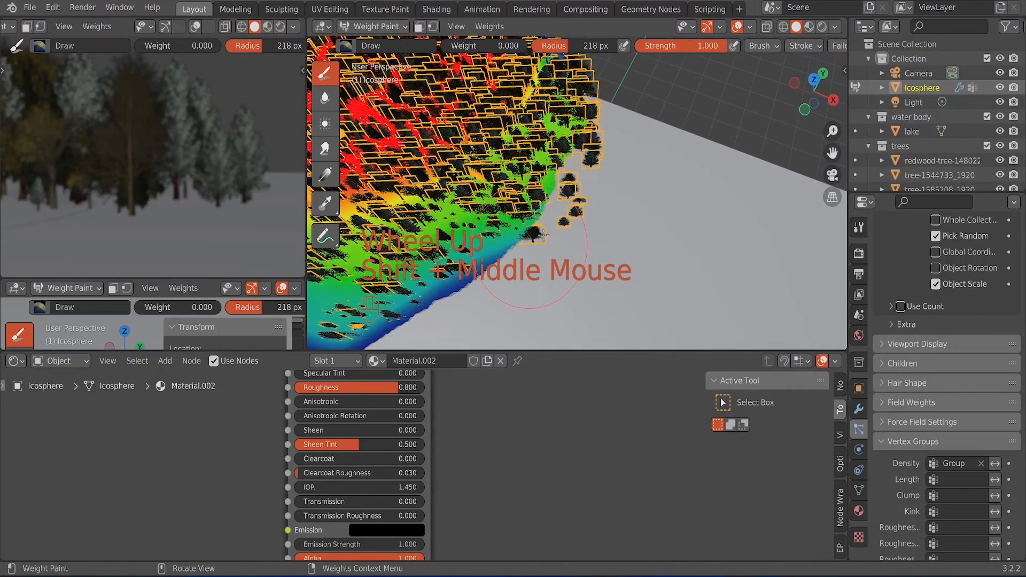
mouse_move(544, 235)
left_mouse_down()
mouse_move(571, 196)
mouse_move(587, 99)
left_mouse_up()
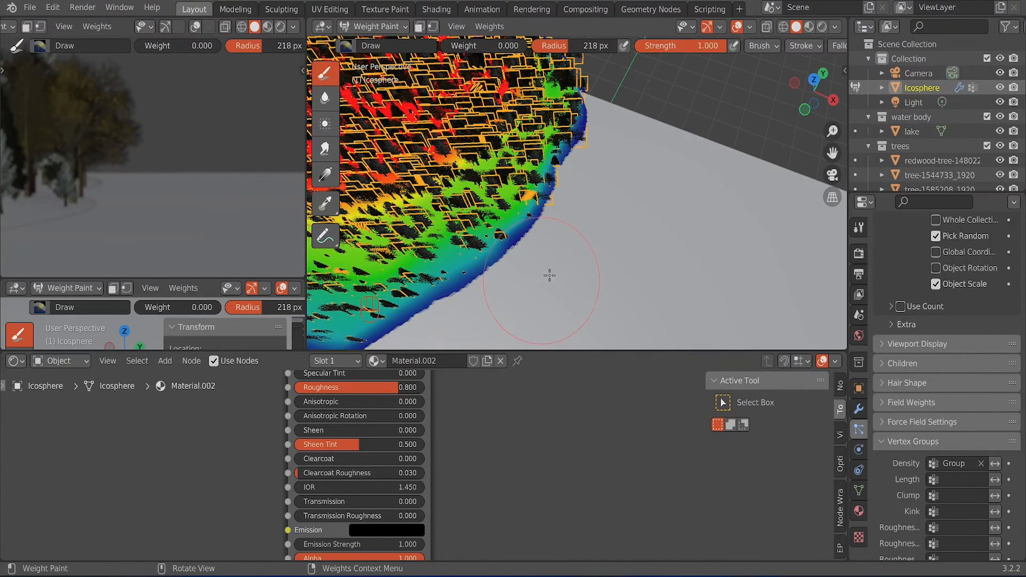
Step: Paint zero weight along the inward curve of the Icosphere's front shore toward its front corner
scroll(550, 275, "down", 3)
mouse_move(484, 321)
middle_mouse_down("shift")
mouse_move(482, 270)
mouse_move(591, 259)
middle_mouse_up("shift")
left_click(511, 211)
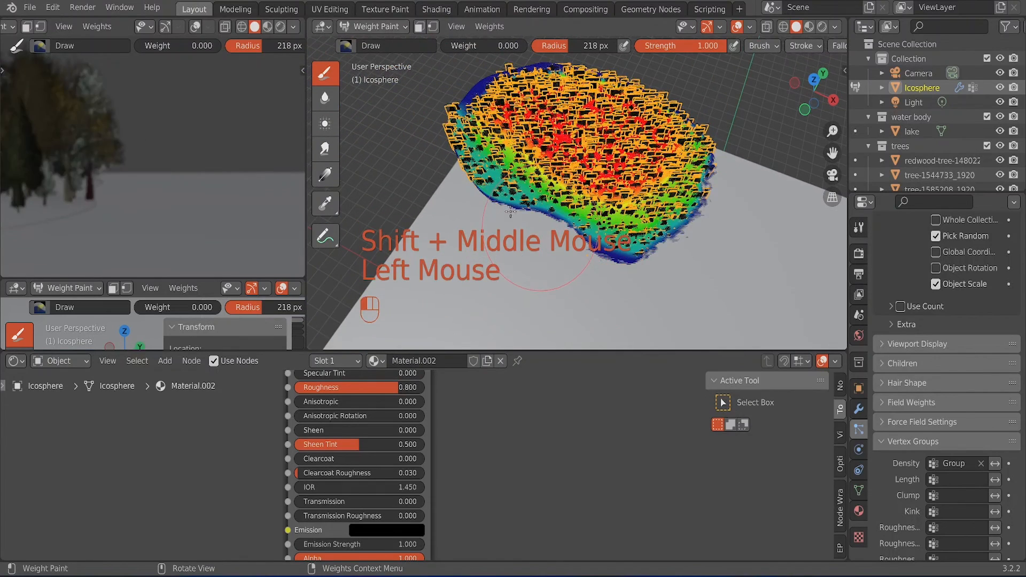
left_click_drag(510, 211, 575, 238)
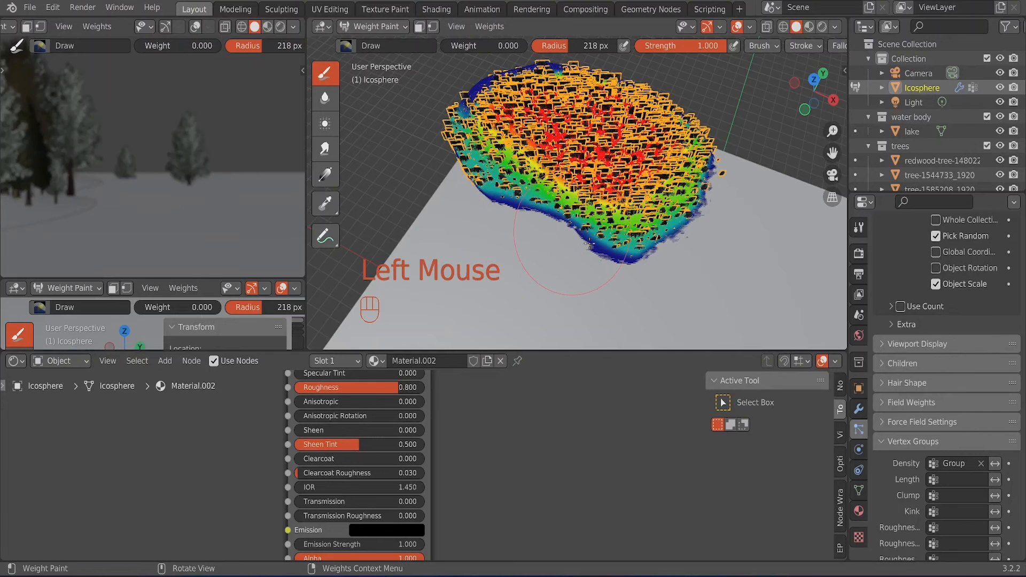
Step: Widen the zero-weight strip along the Icosphere's +X waterline to clear the trees still standing on the edge
scroll(72, 193, "down", 2)
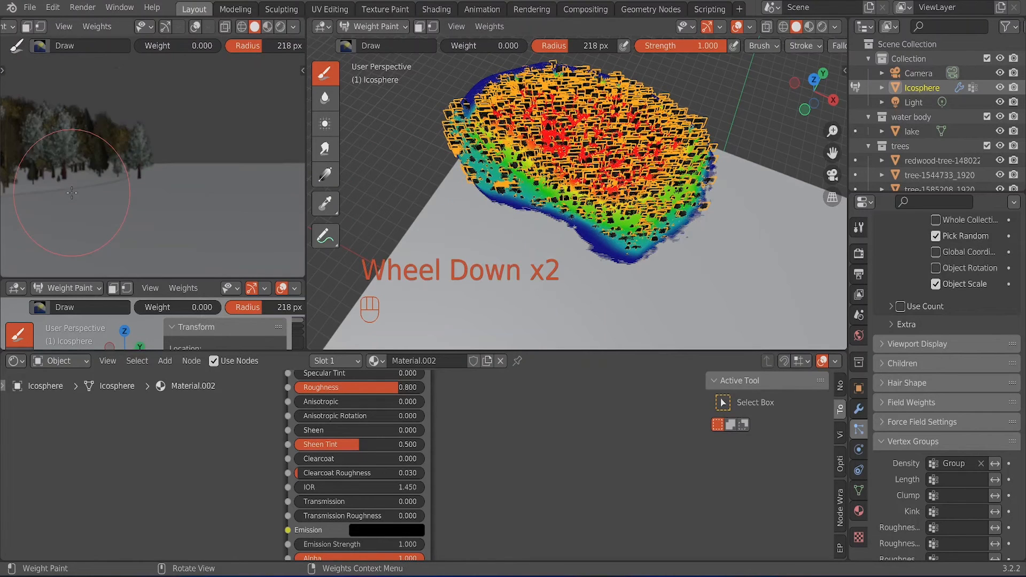
scroll(72, 192, "down", 5)
scroll(141, 181, "up", 2)
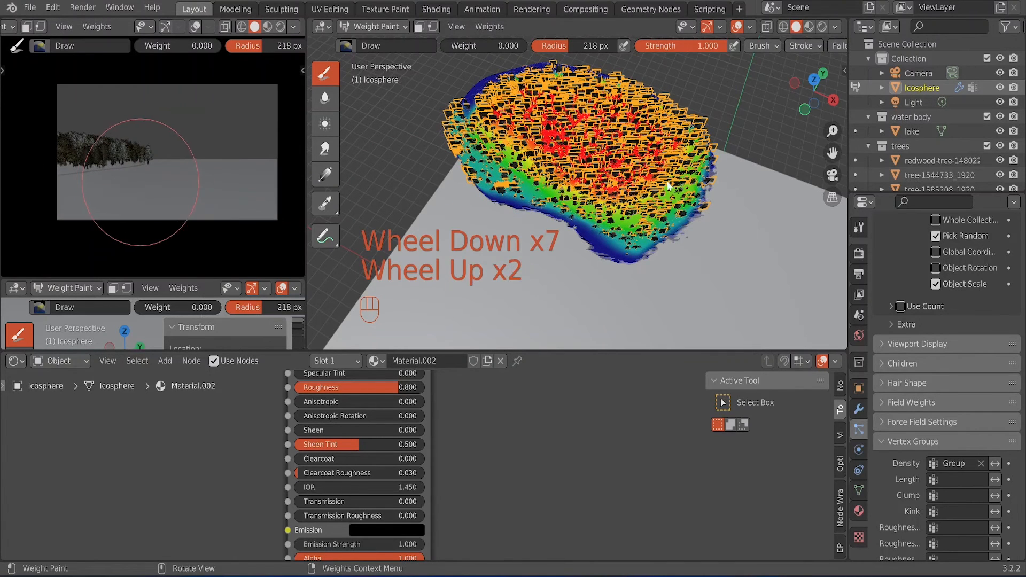
middle_click_drag(668, 186, 661, 246, "shift")
scroll(704, 229, "up", 3)
scroll(704, 230, "up", 1)
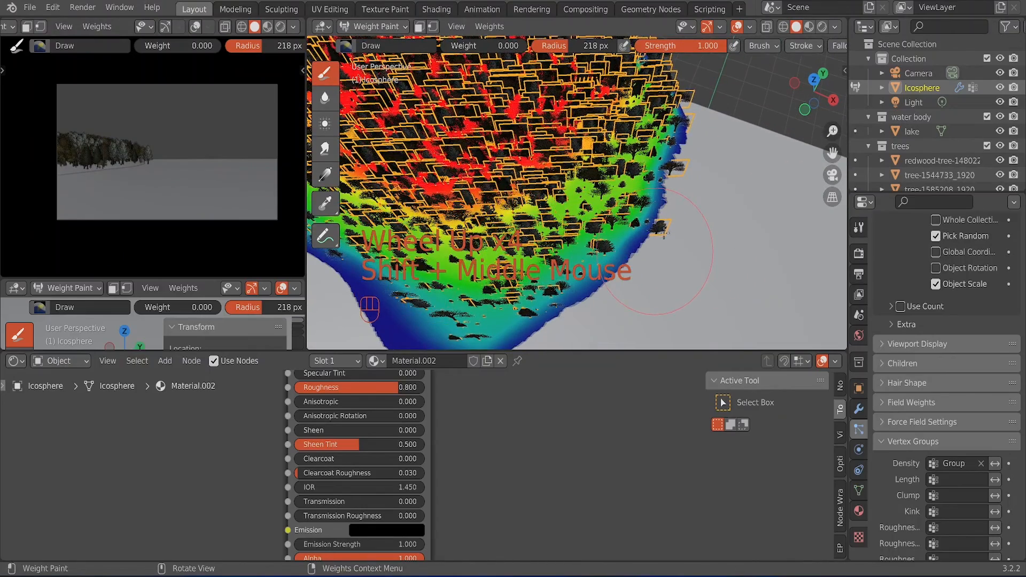
left_click_drag(657, 245, 698, 105)
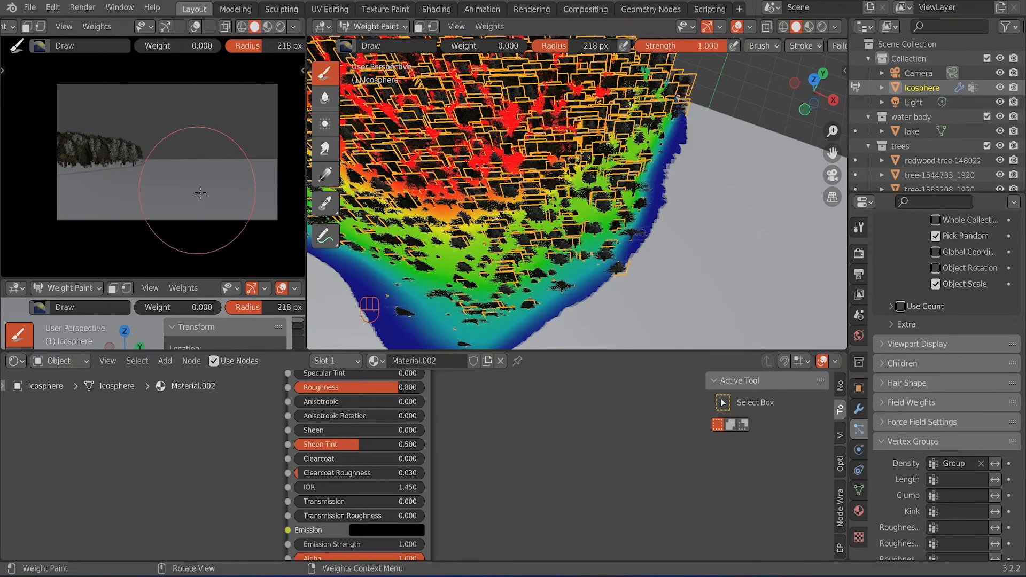
Step: Save the blend file and return the Icosphere to Object Mode
key("ctrl+s")
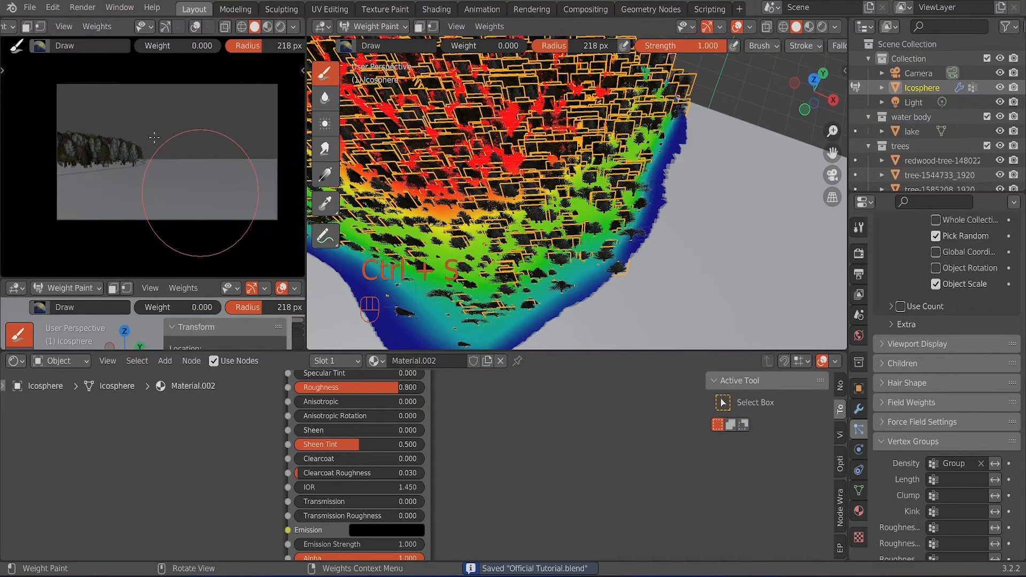
left_click(29, 8)
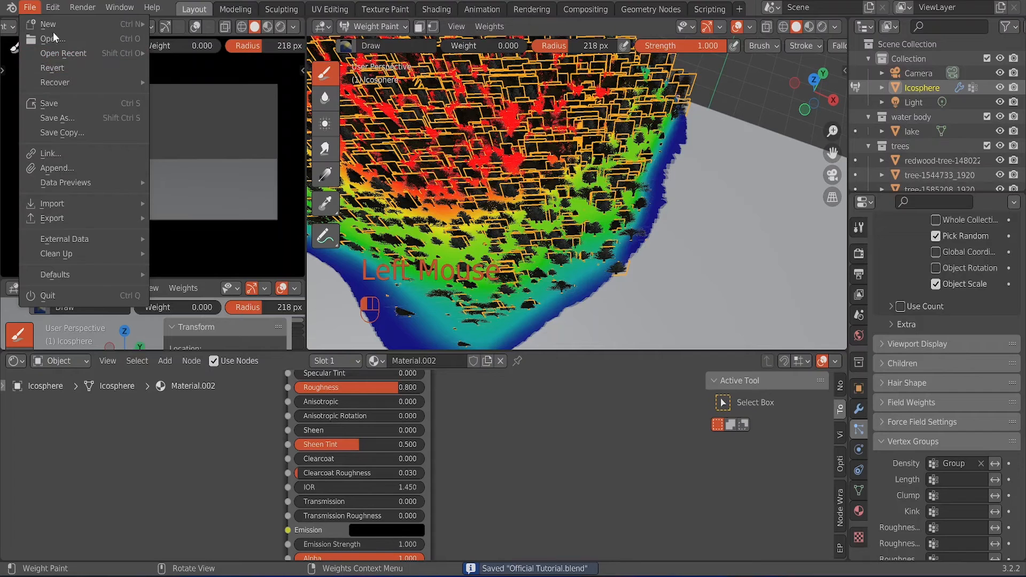
left_click(384, 29)
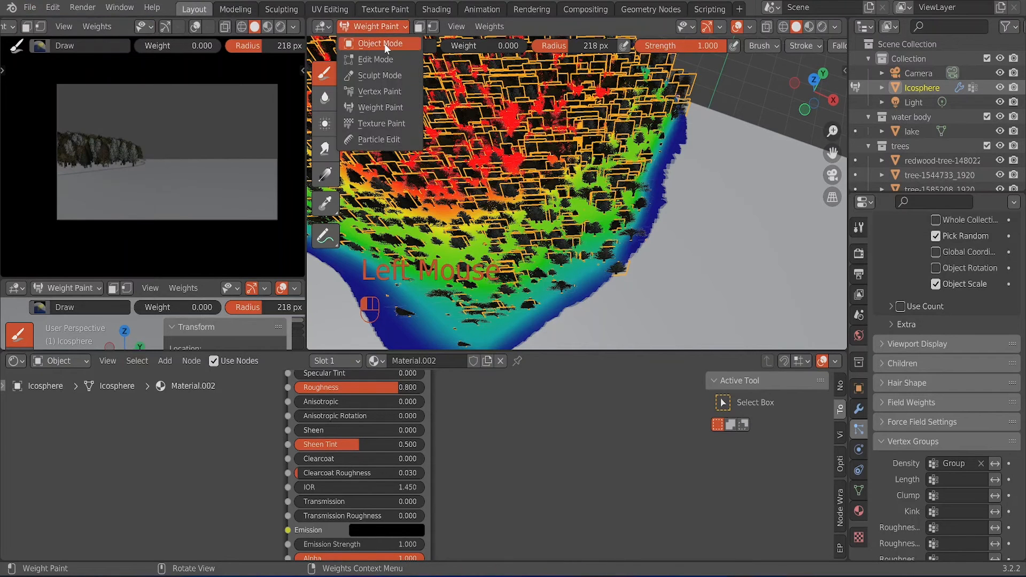
left_click(384, 44)
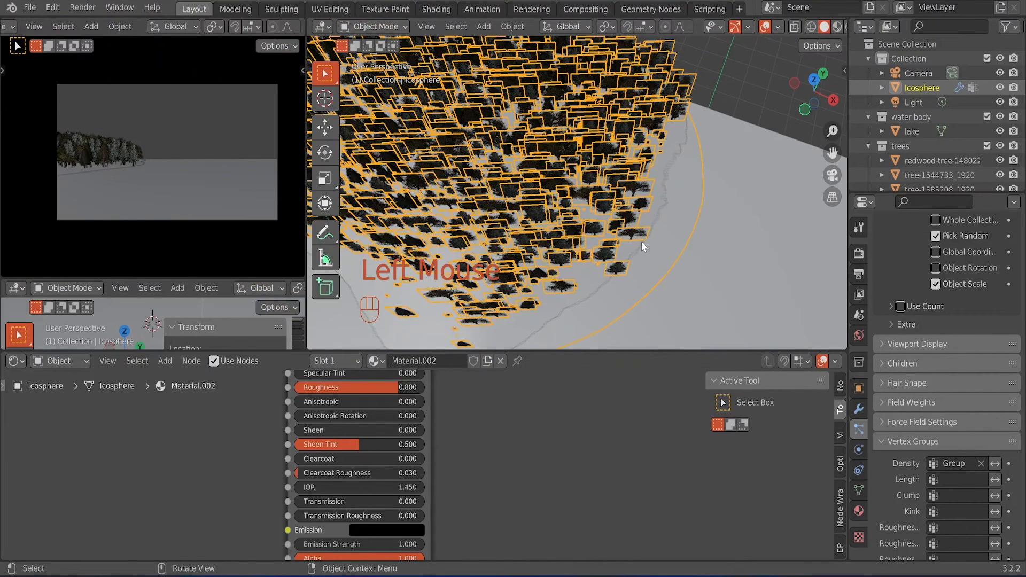
Step: Duplicate the tree-covered Icosphere and place the copy about 275 m along +X on the opposite side of the lake
scroll(642, 242, "down", 2)
middle_click_drag(640, 253, 643, 185)
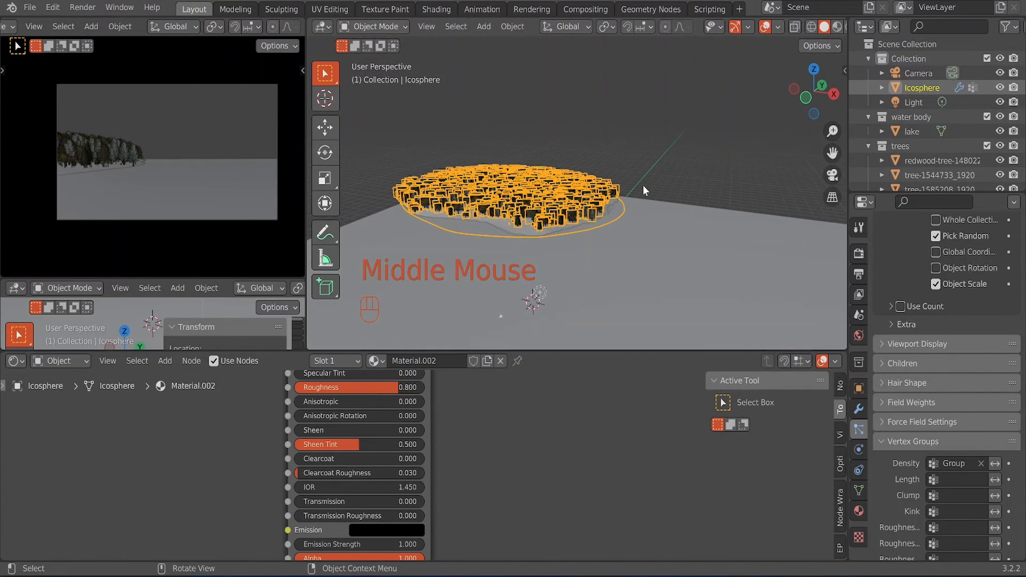
left_click(805, 98)
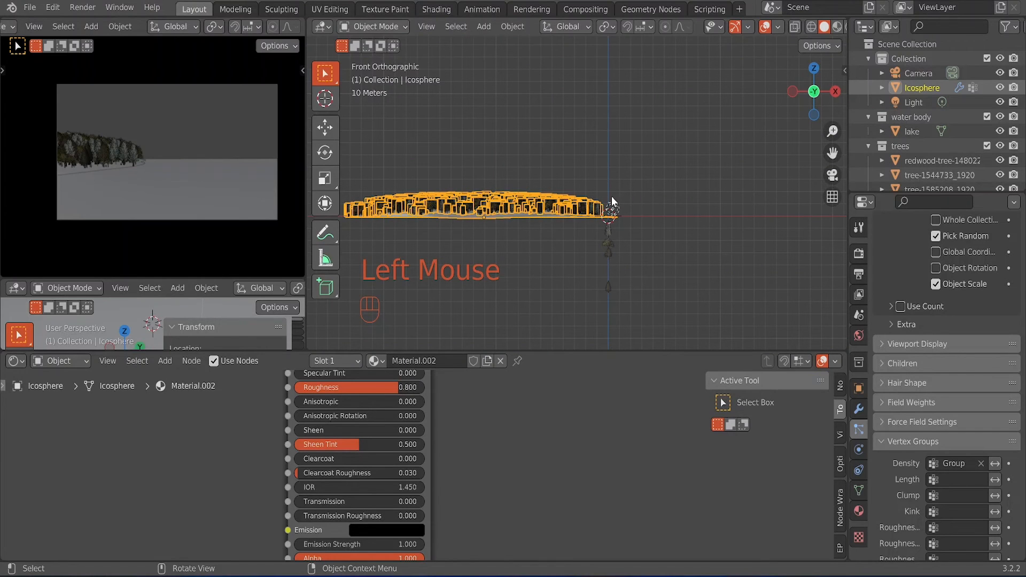
key("shift")
key("shift+d")
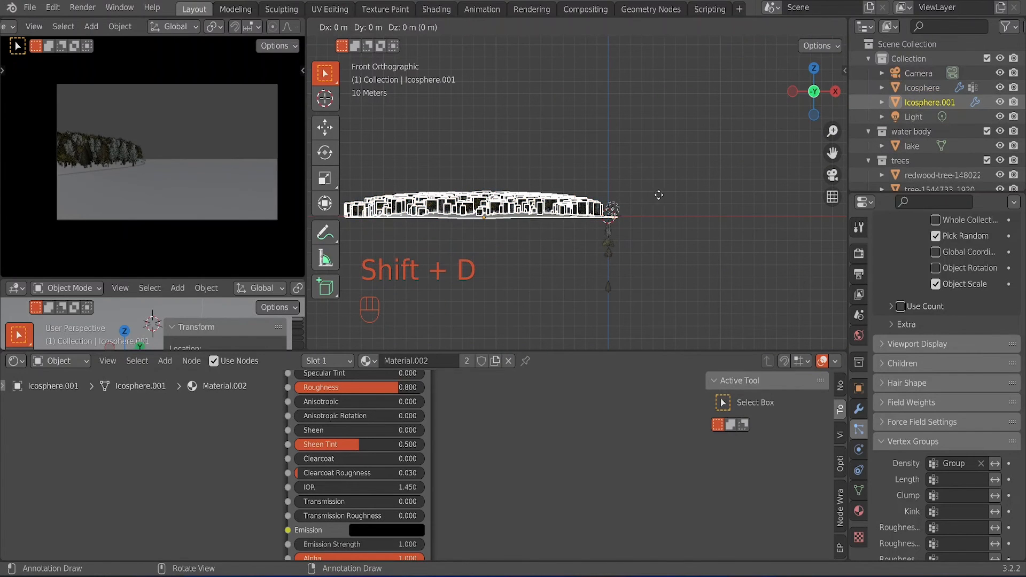
key("x")
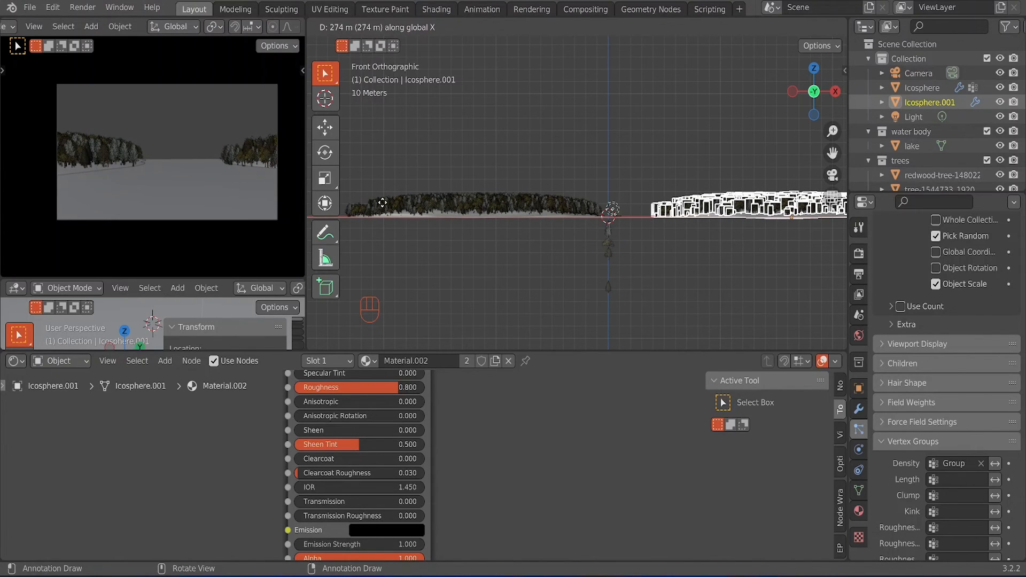
left_click(382, 203)
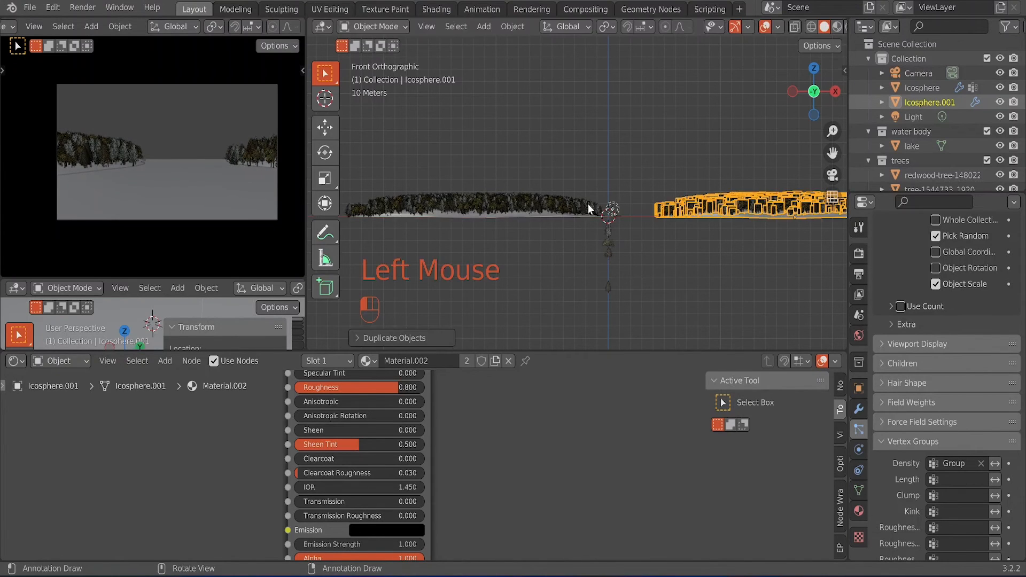
Step: Duplicate the +X island and place the copy behind and between both islands, about 130 m toward -X and 105 m toward +Y
middle_click_drag(727, 246, 719, 268)
scroll(720, 268, "down", 2)
scroll(718, 219, "up", 1)
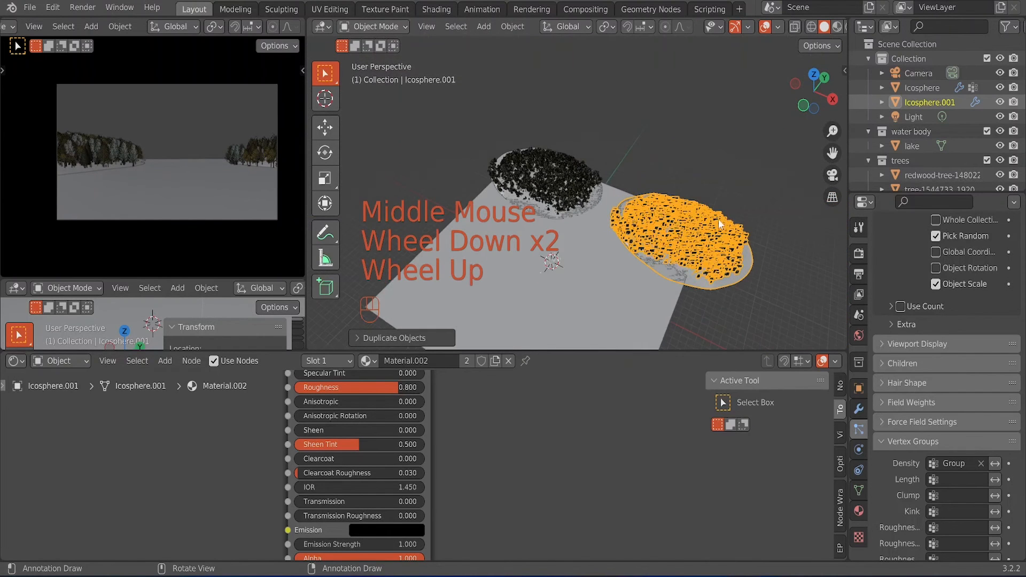
left_click(815, 75)
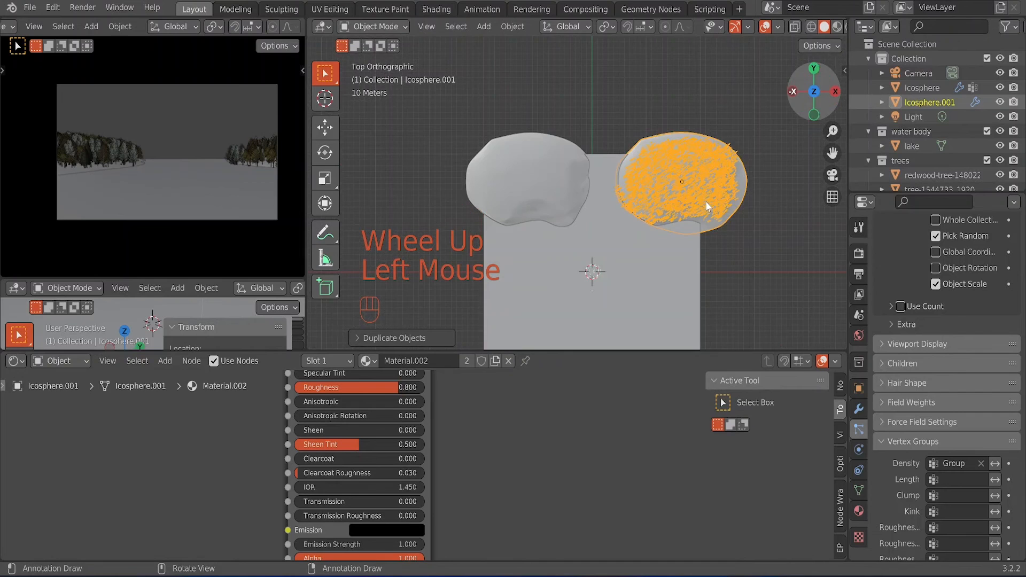
scroll(706, 201, "up", 1)
middle_click_drag(697, 218, 690, 220, "shift")
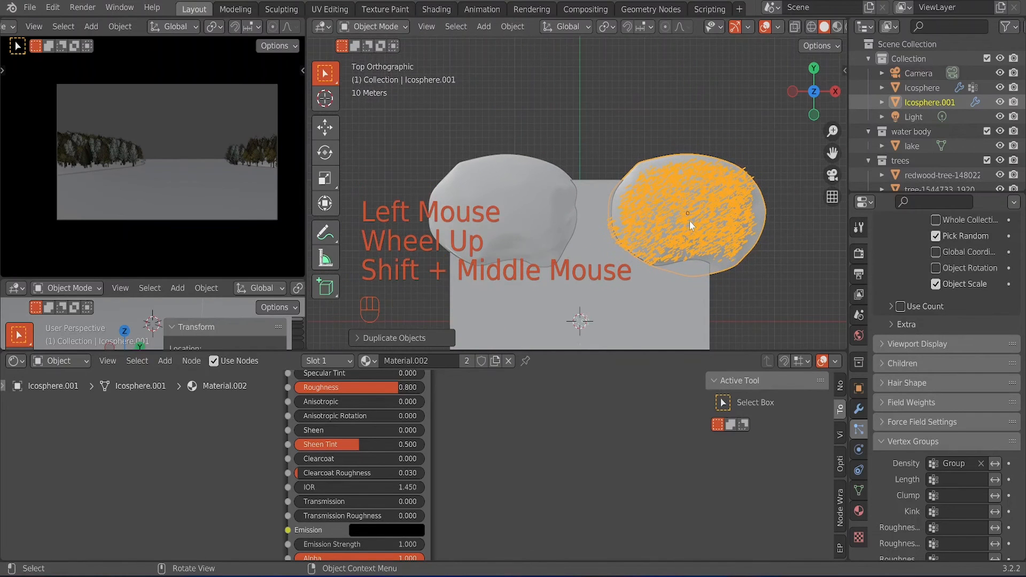
key("shift+d")
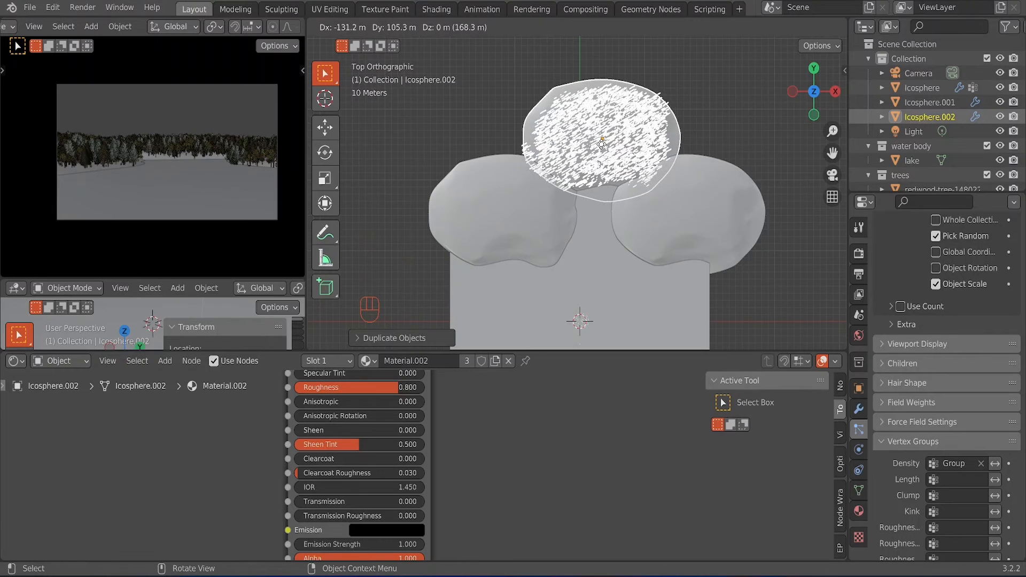
left_click(182, 126)
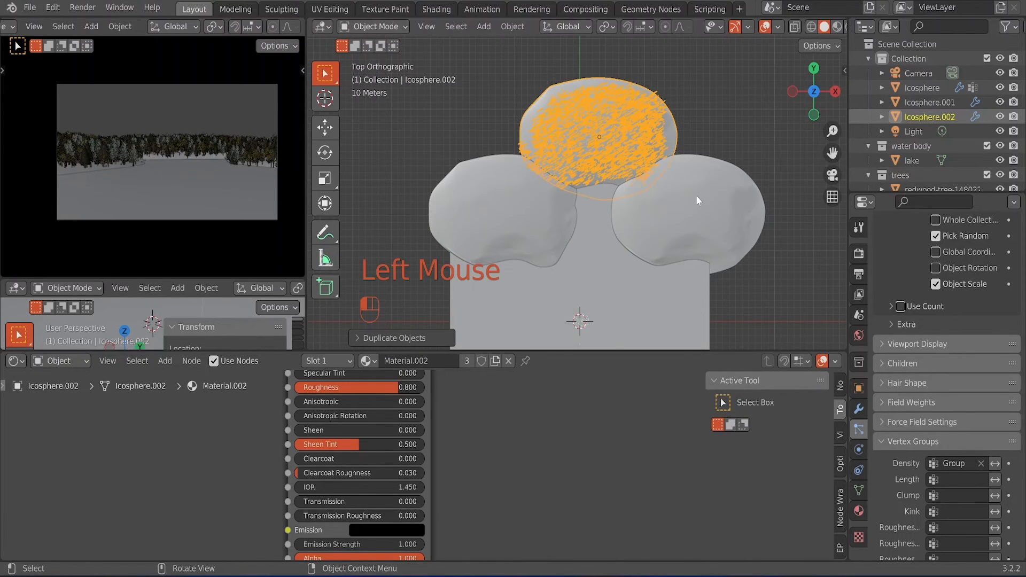
Step: Stretch the rear island copy along Z by about 5.6, then by about 1.5 more, to form a tall hill
key("s")
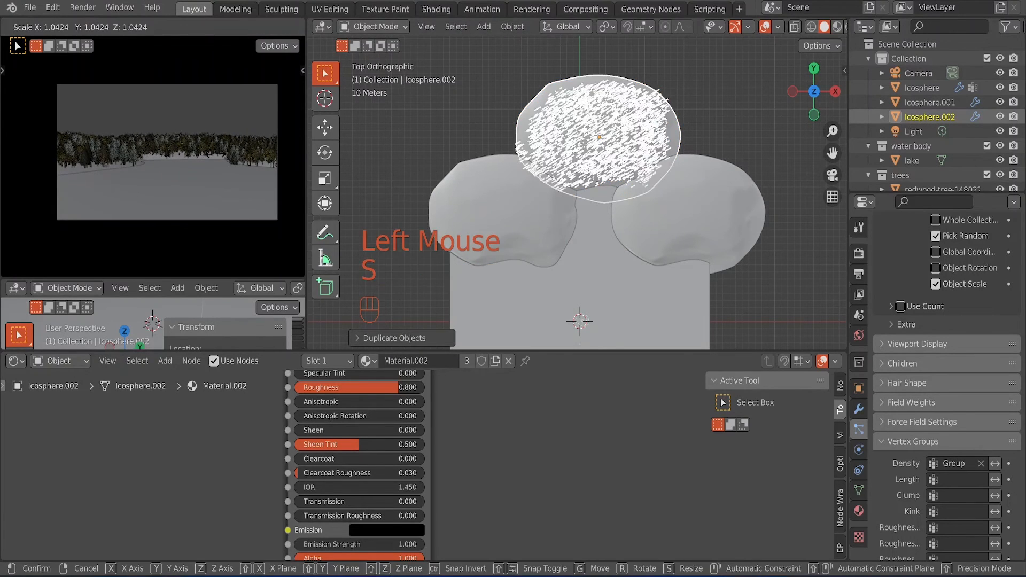
key("z")
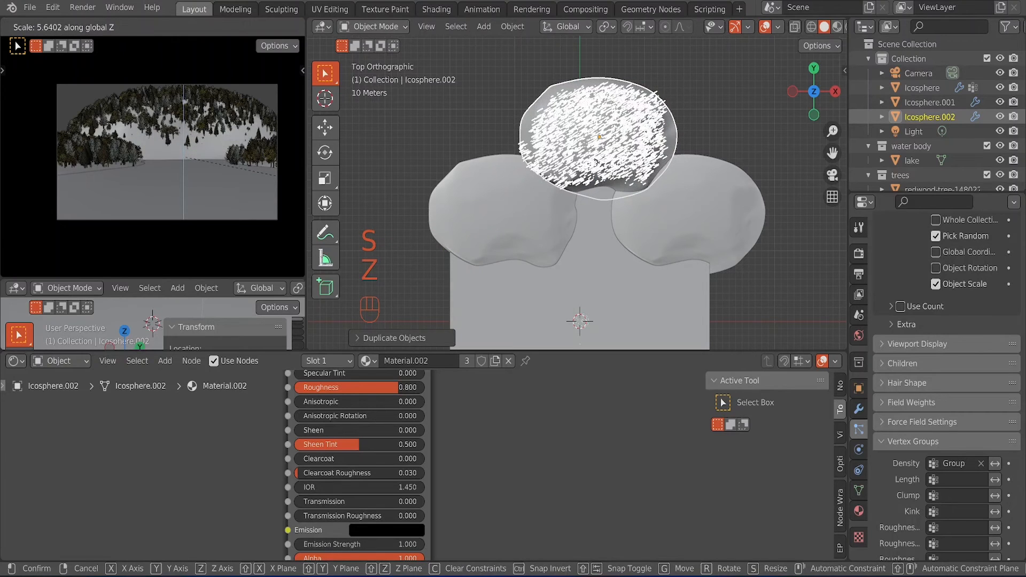
left_click(46, 189)
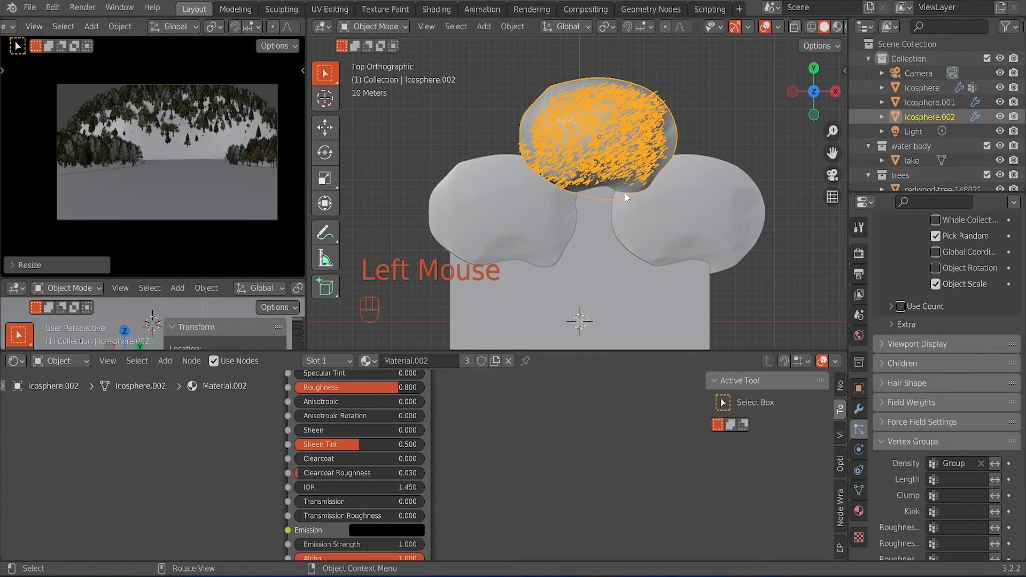
left_click(814, 114)
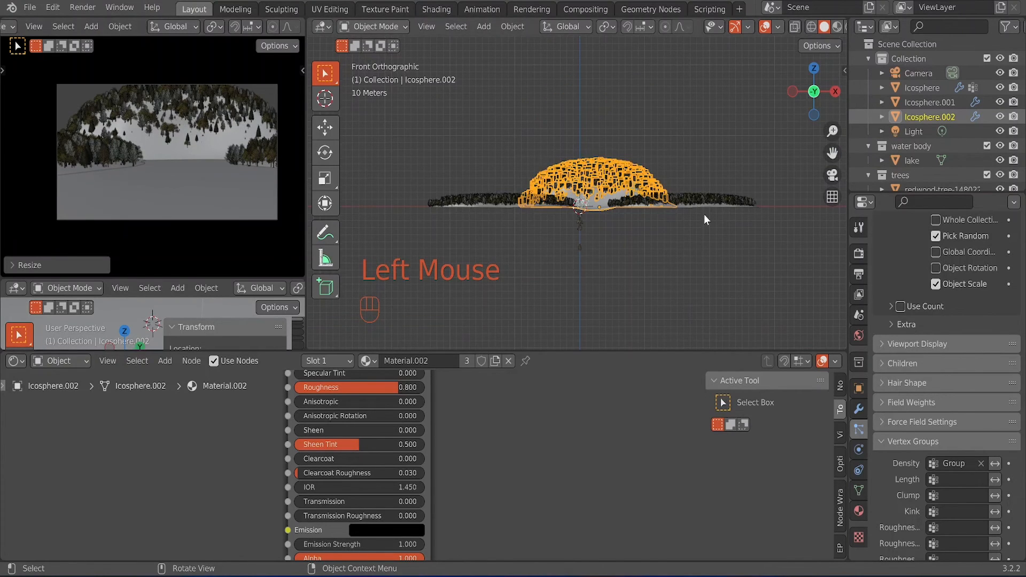
scroll(702, 213, "up", 3)
middle_click_drag(662, 197, 630, 191, "shift")
key("s")
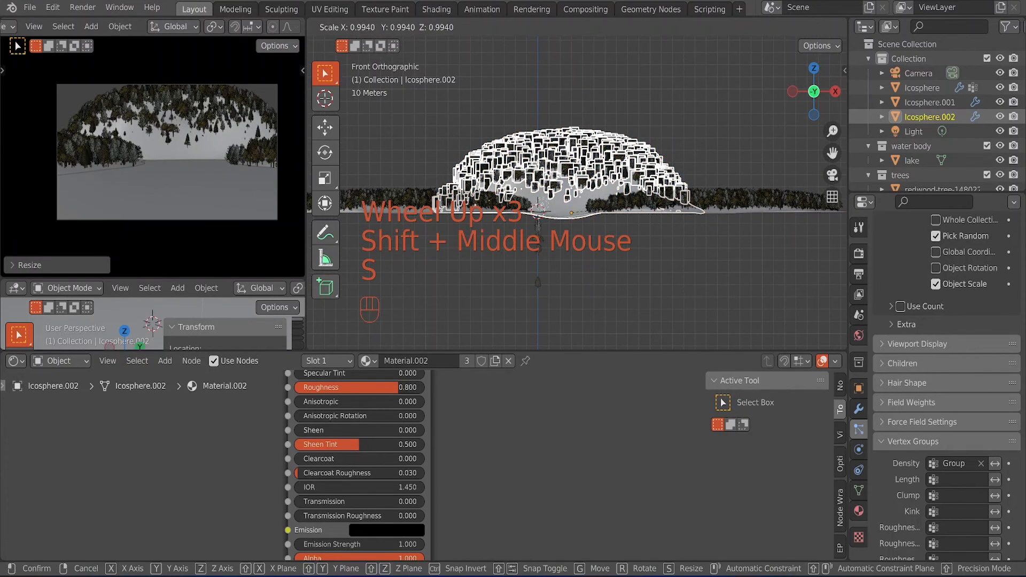
key("z")
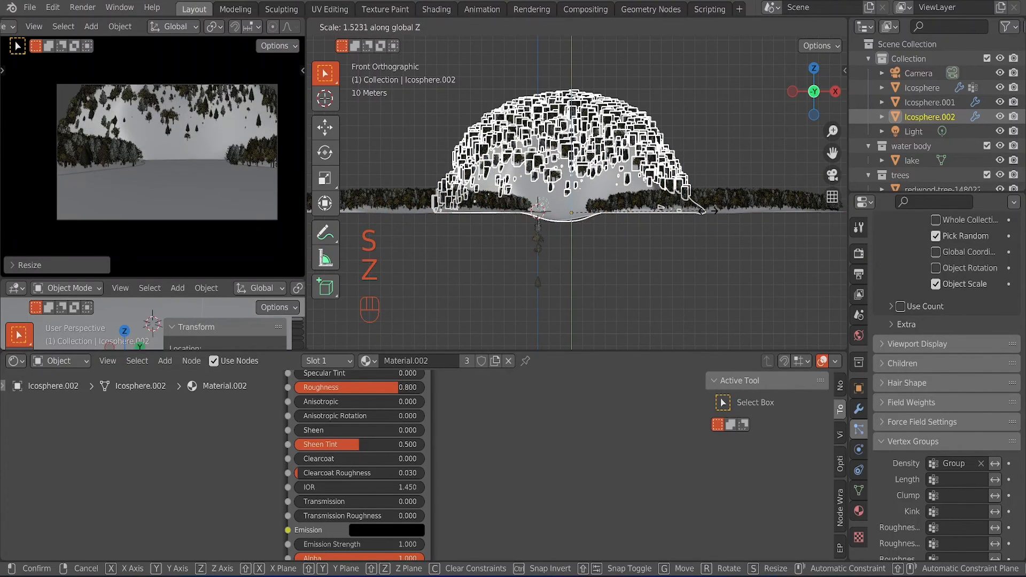
left_click(622, 157)
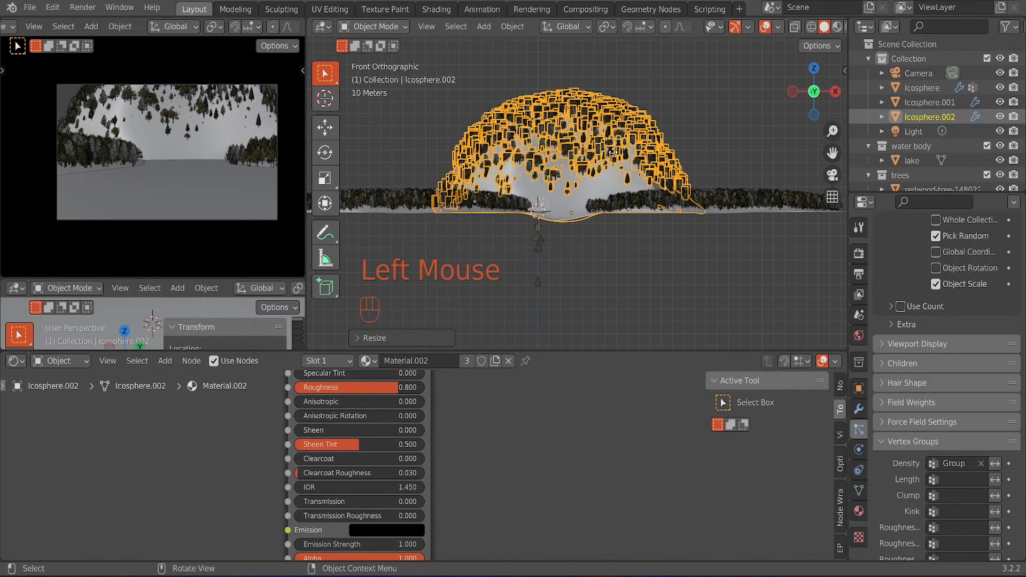
Step: Lower the rear hill about 43 m along Z and scale it to about 0.73 in X and Y only
key("g")
key("z")
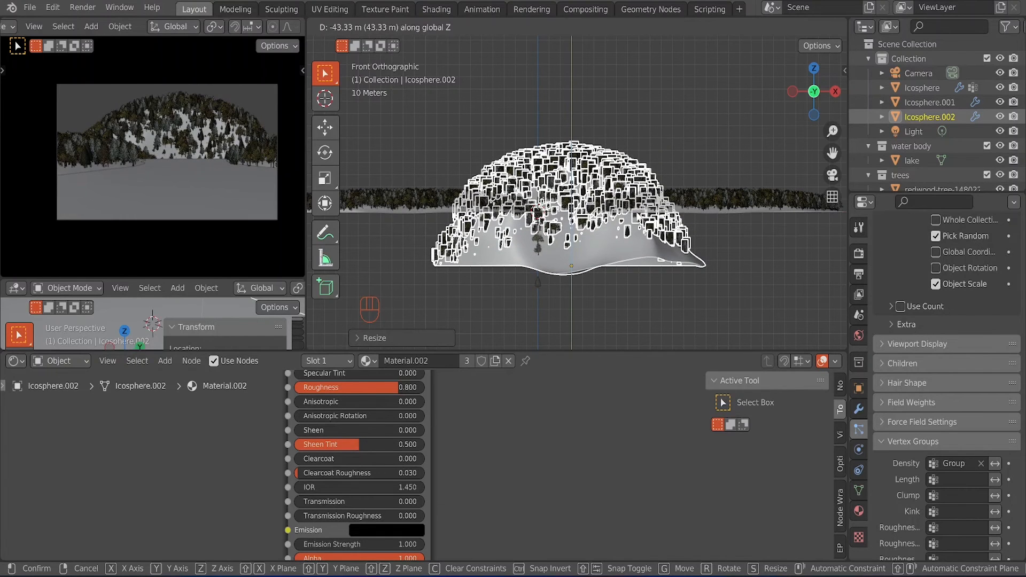
left_click(756, 232)
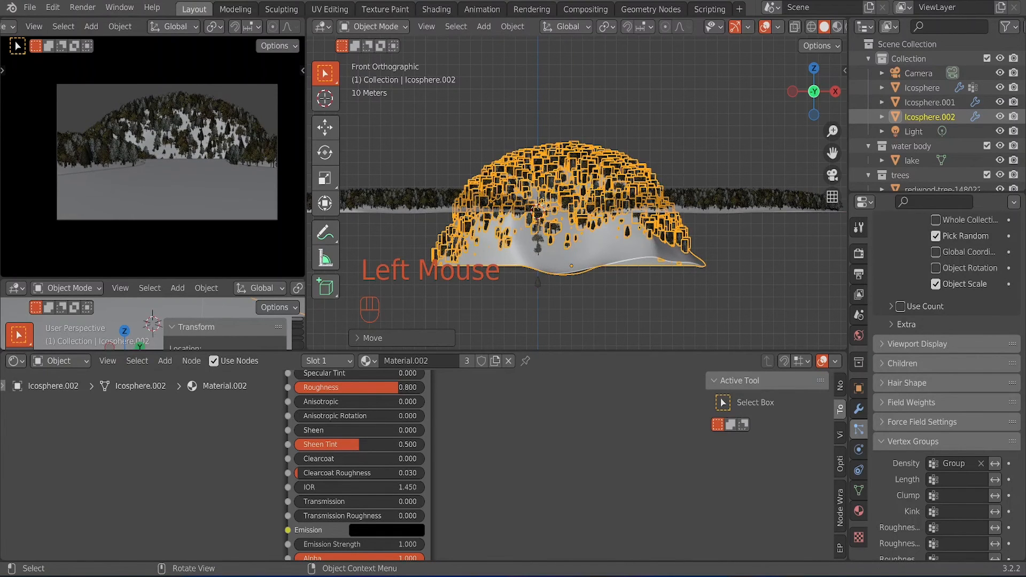
key("s")
key("shift+z")
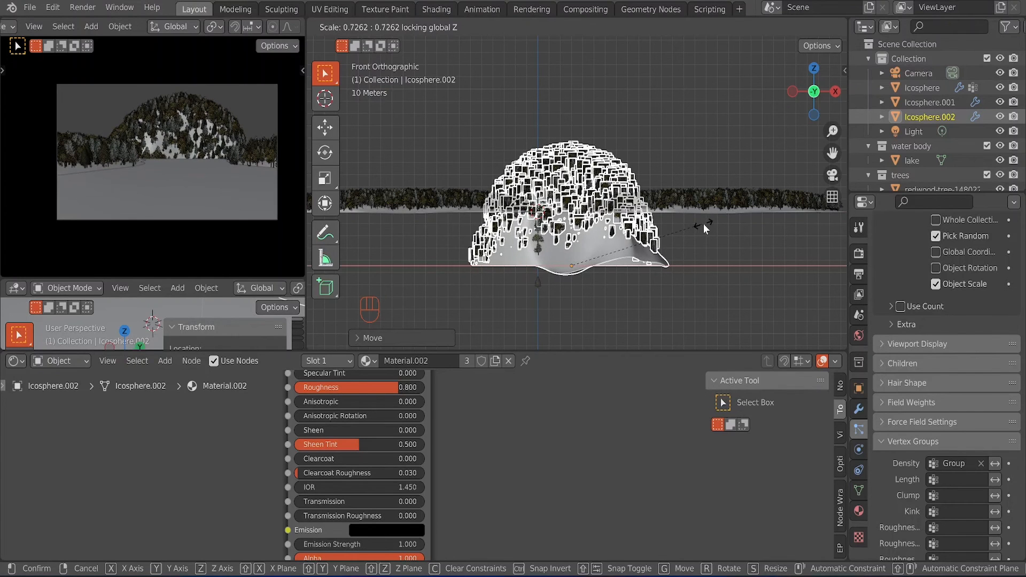
left_click(700, 224)
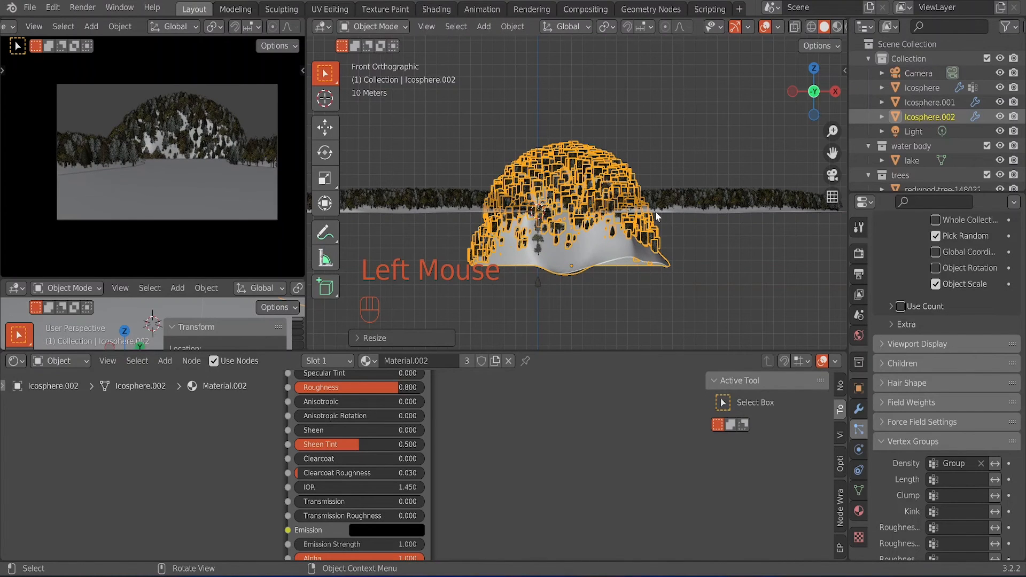
Step: Scale the rear hill slightly along Z to reduce its height
scroll(657, 216, "up", 1)
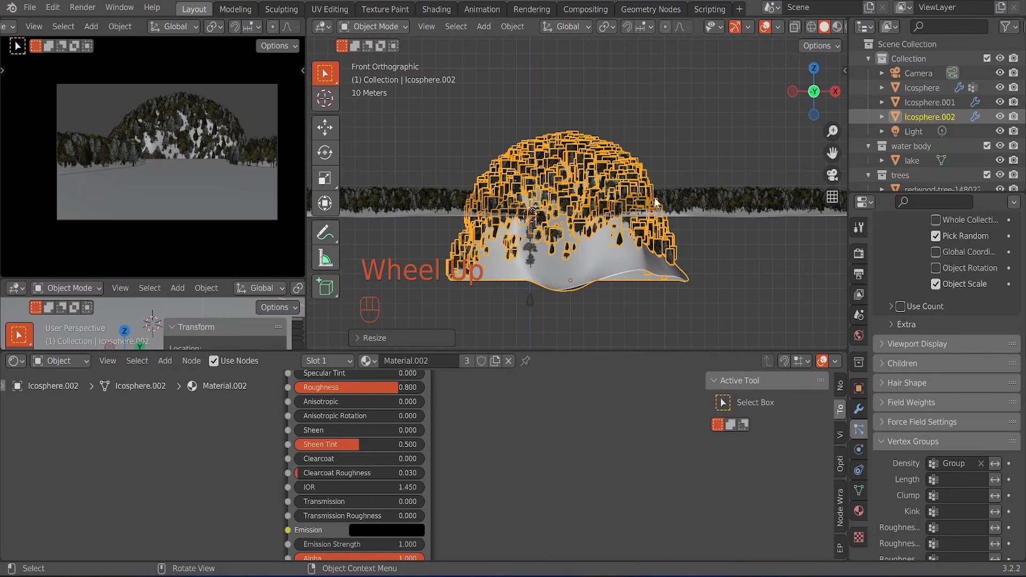
key("s")
key("z")
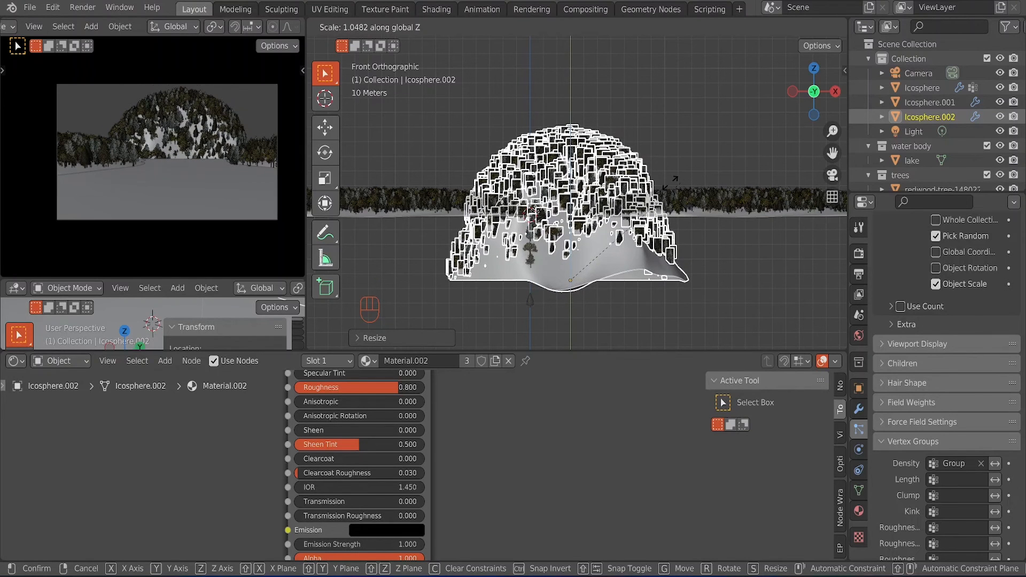
left_click(603, 181)
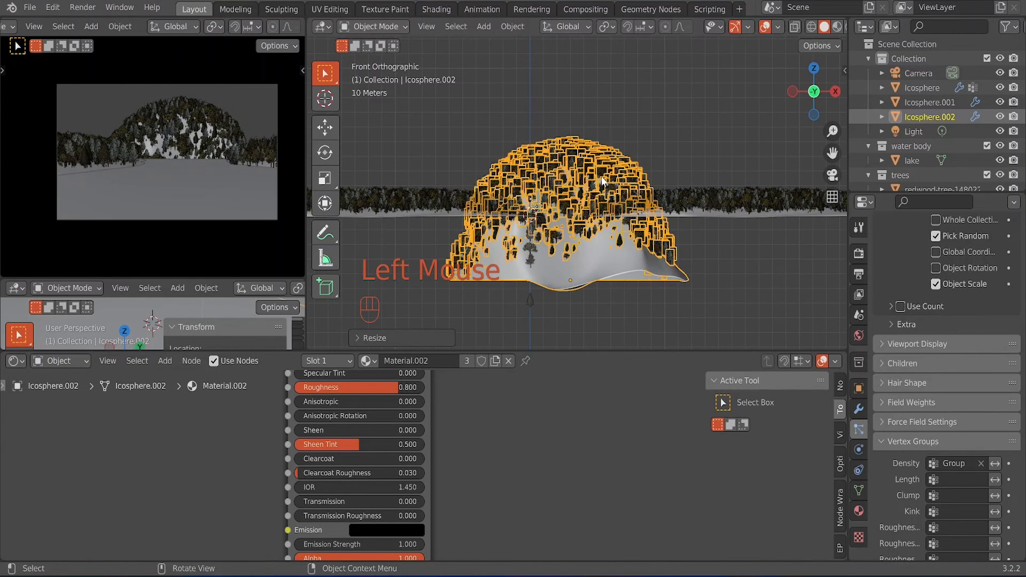
Step: Shift the rear hill about 10 m toward +X and raise it about 5 m along Z
key("g")
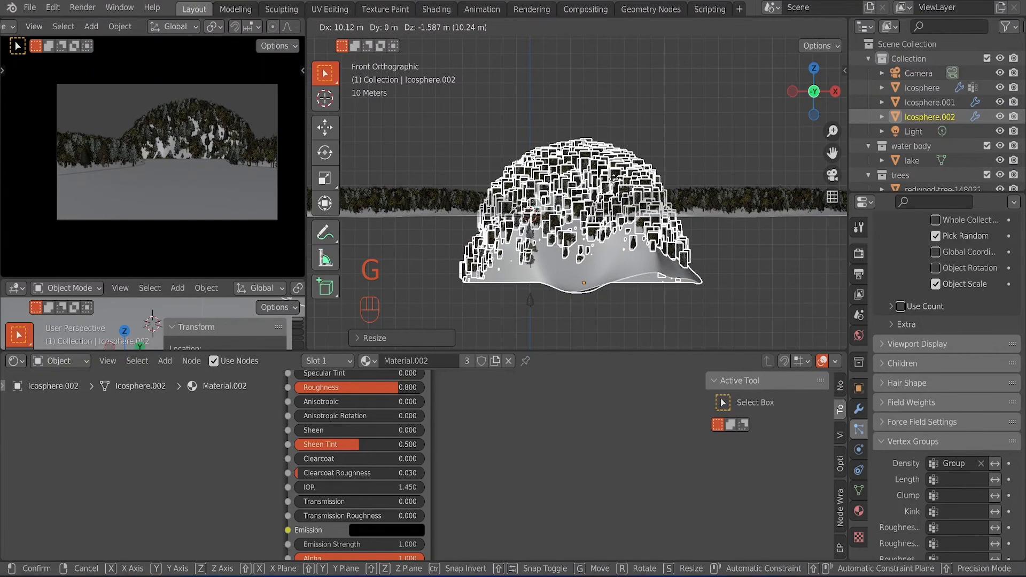
left_click(631, 193)
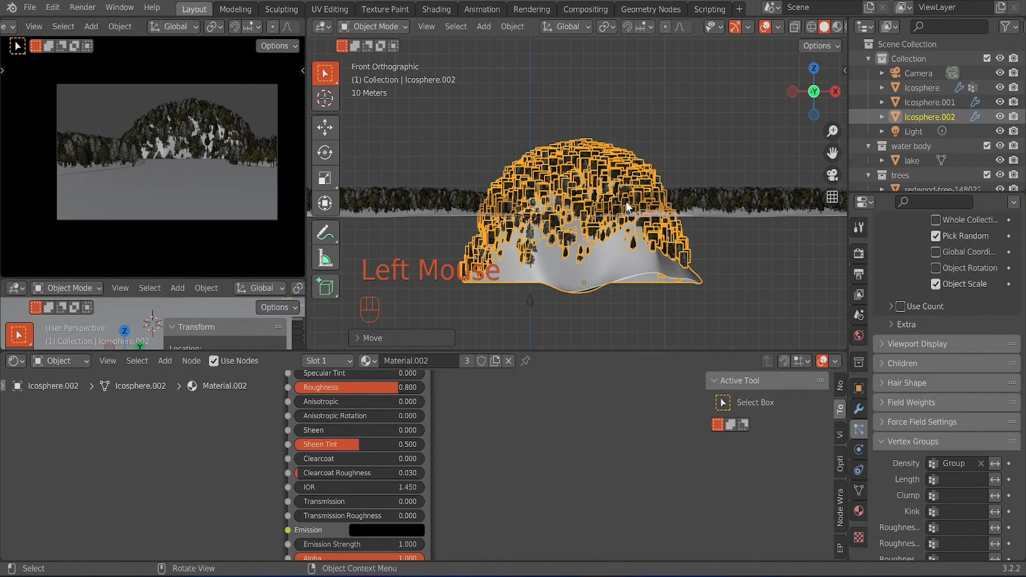
scroll(627, 201, "up", 1)
key("g")
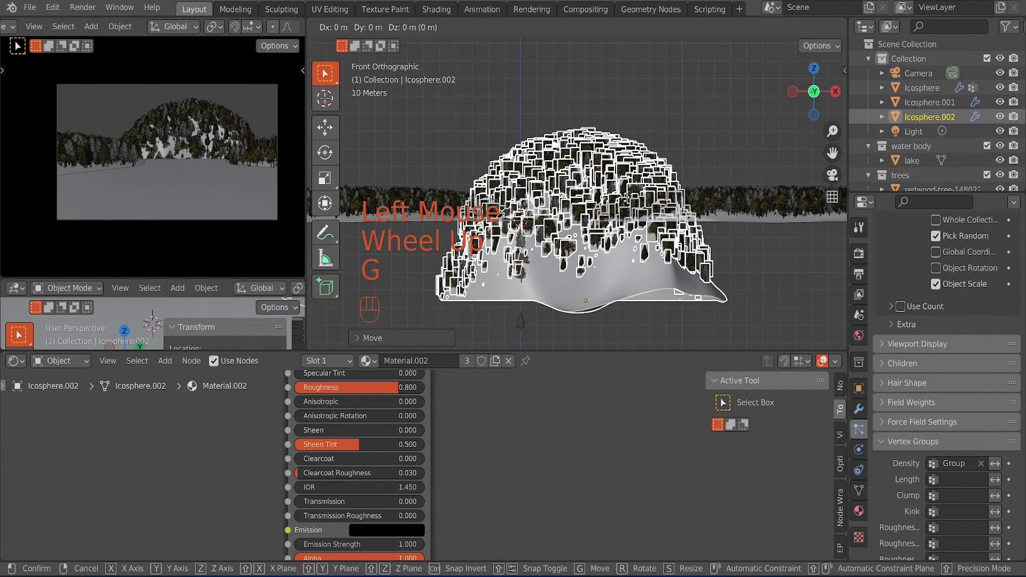
key("z")
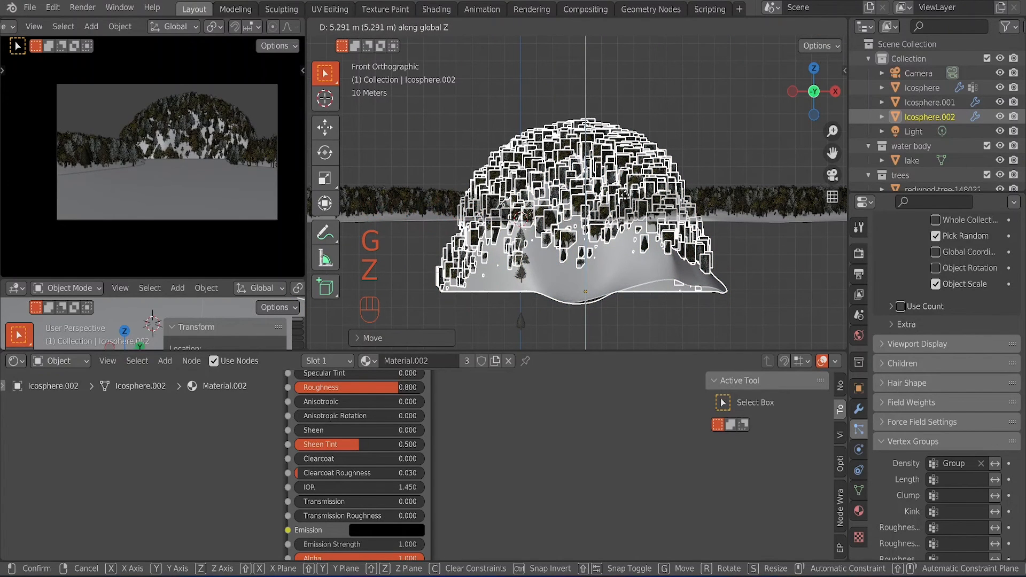
left_click(628, 202)
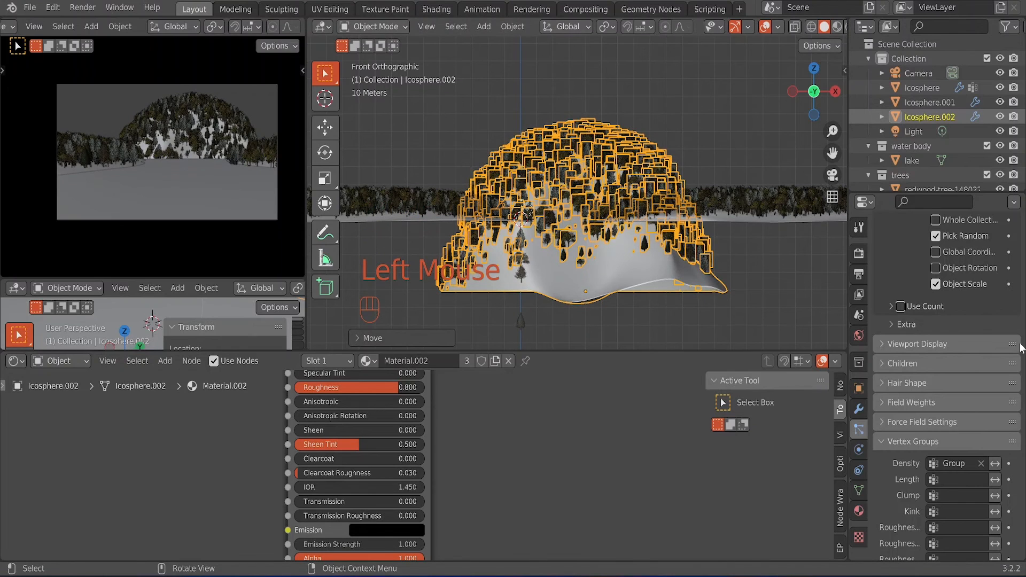
Step: Set the tree particle system's emission number to 6000 to fill the bare areas of the hill
scroll(965, 300, "up", 3)
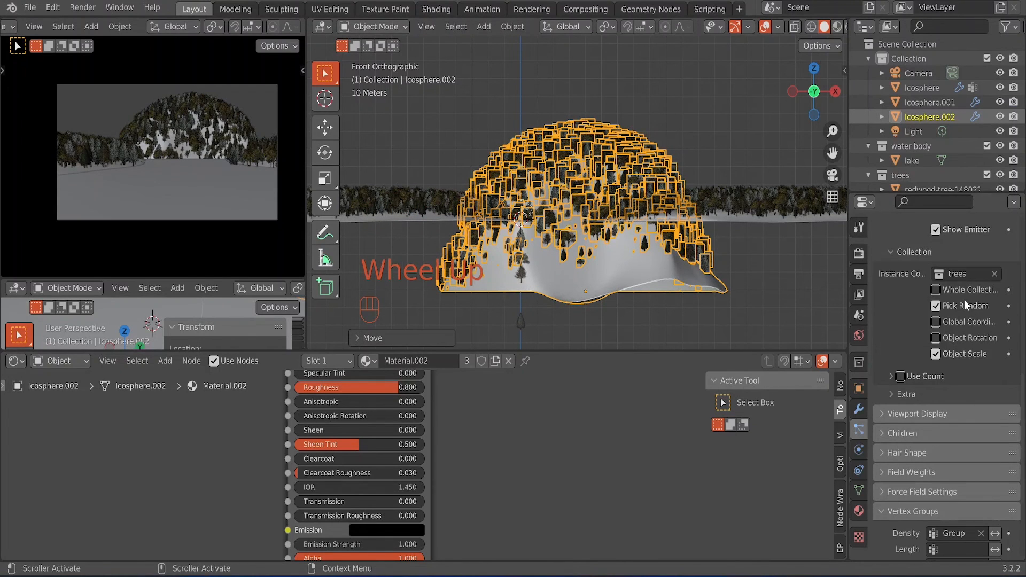
scroll(964, 300, "up", 5)
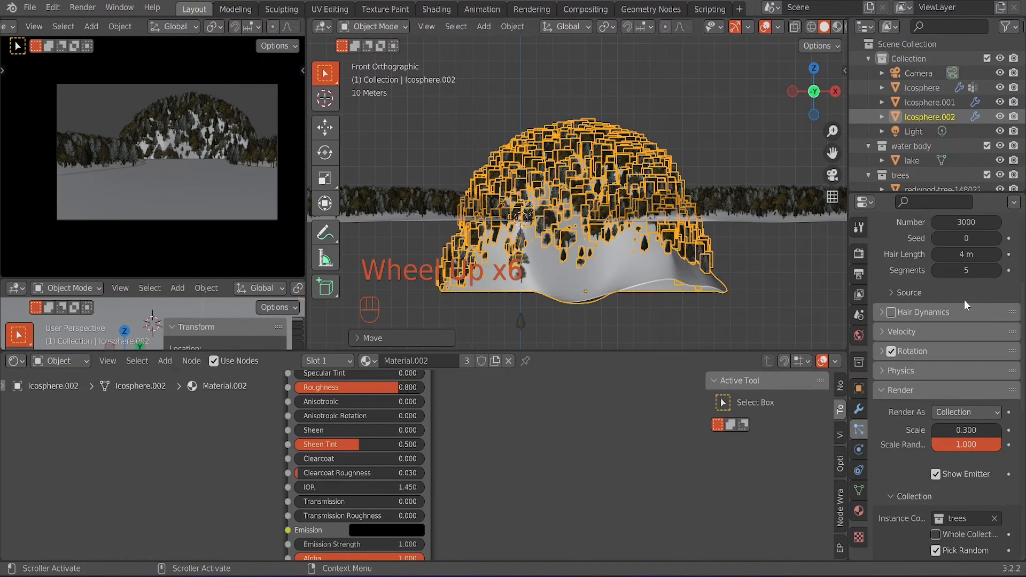
scroll(964, 300, "up", 1)
left_click(960, 292)
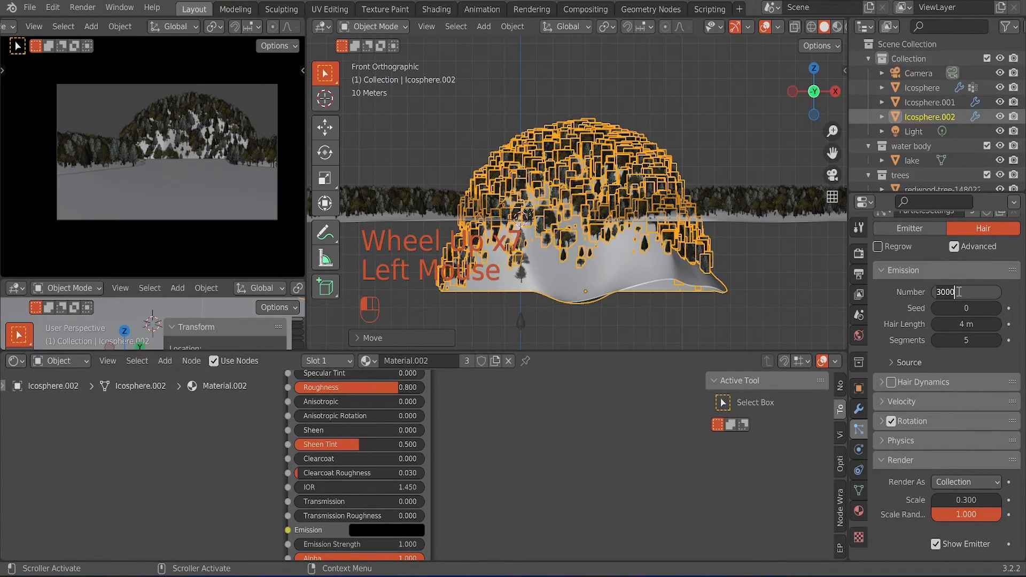
type("600")
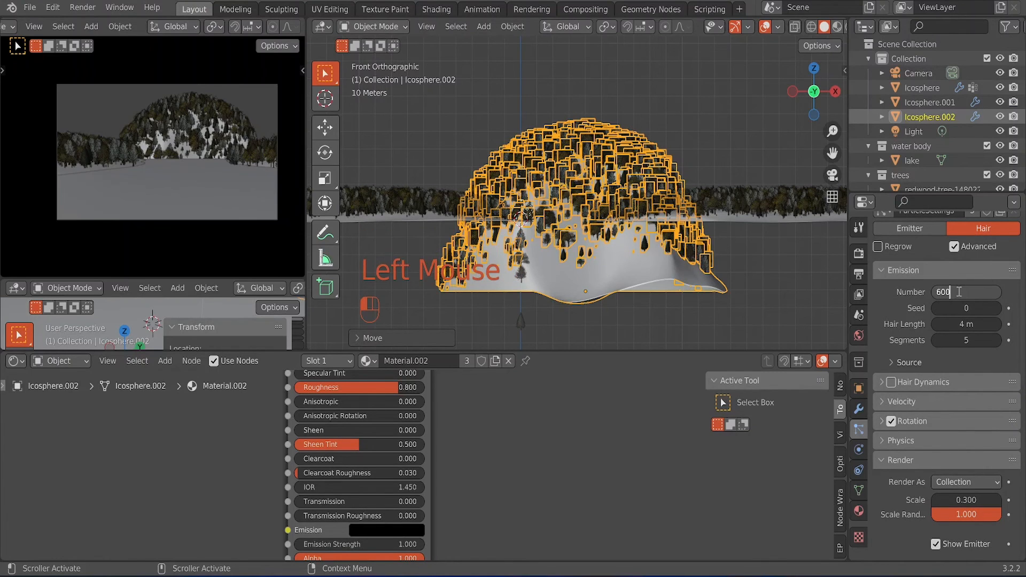
type("0")
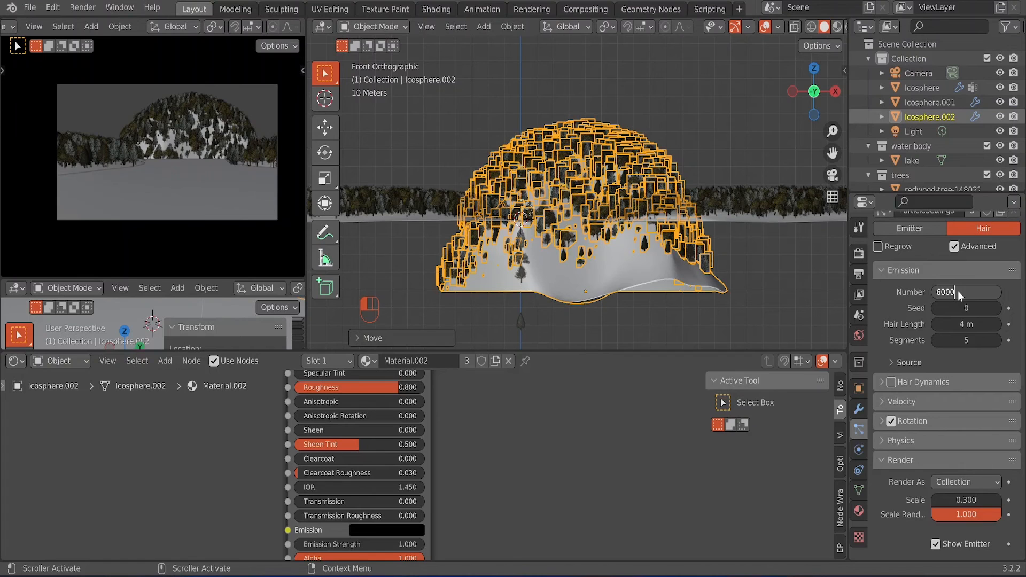
key("Return")
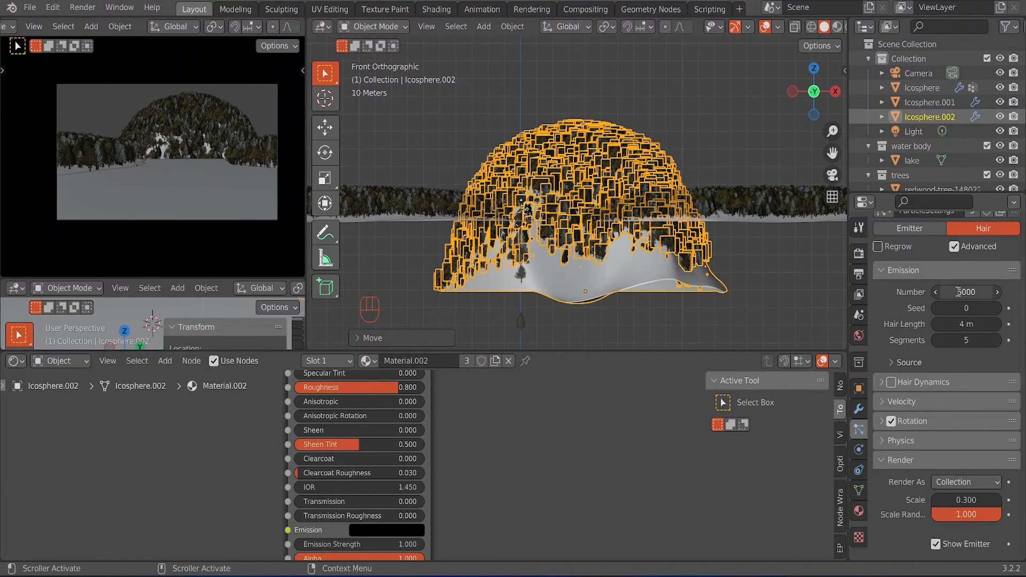
Step: Set the shared tree particle emission number to 3000 and make the rear hill's particle settings a single-user copy
left_click(958, 292)
type("300")
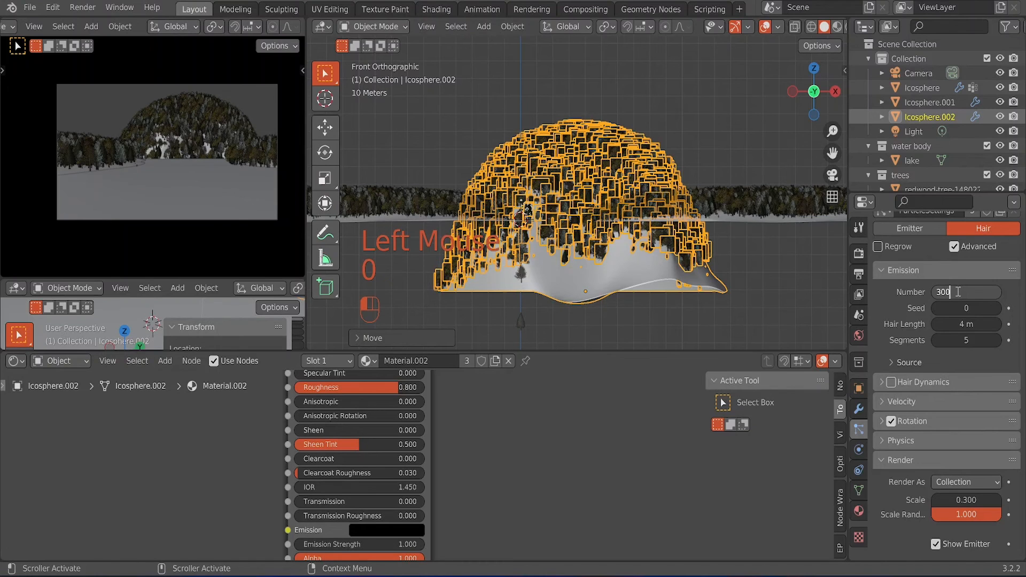
type("0")
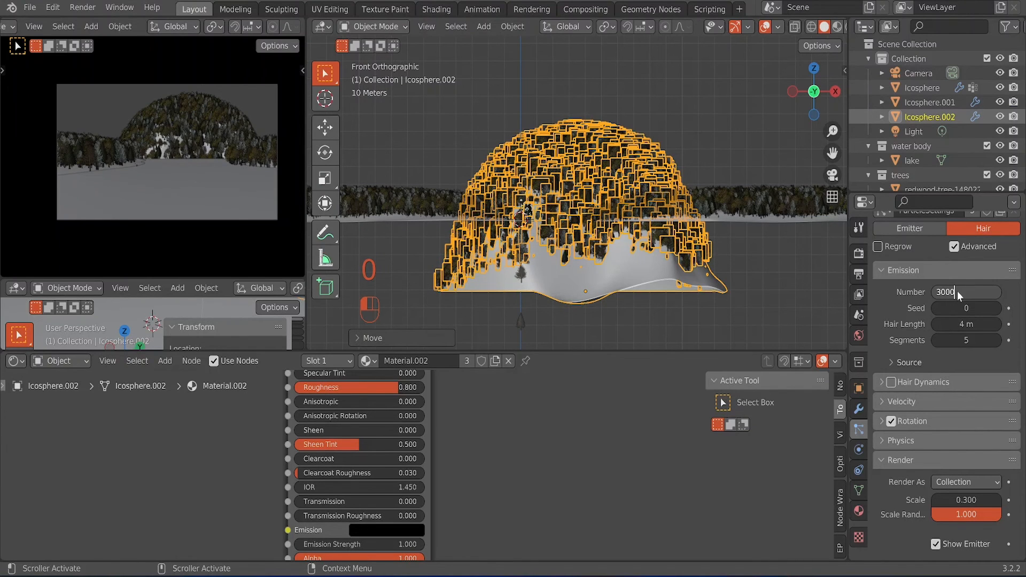
key("Return")
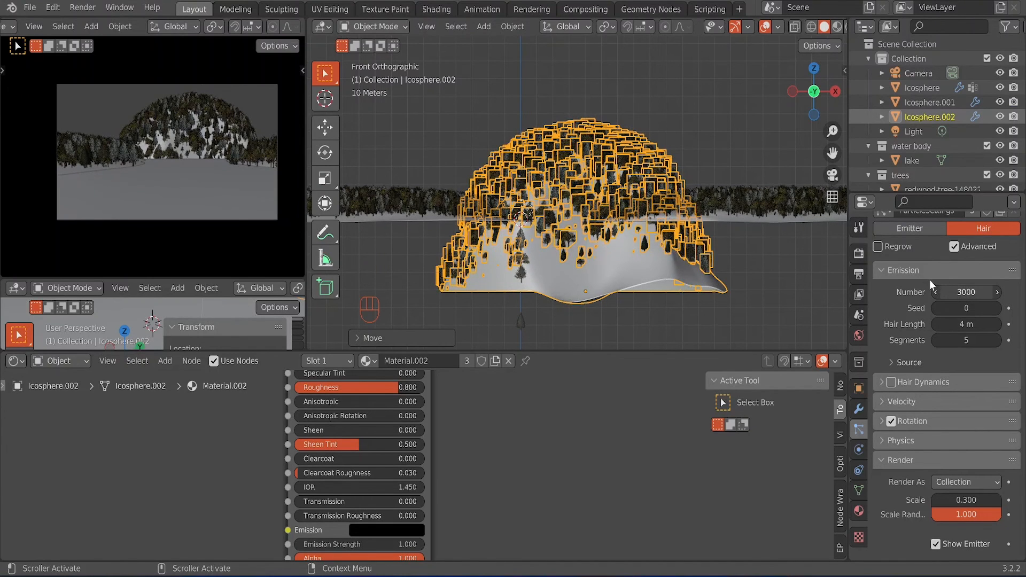
scroll(927, 277, "up", 2)
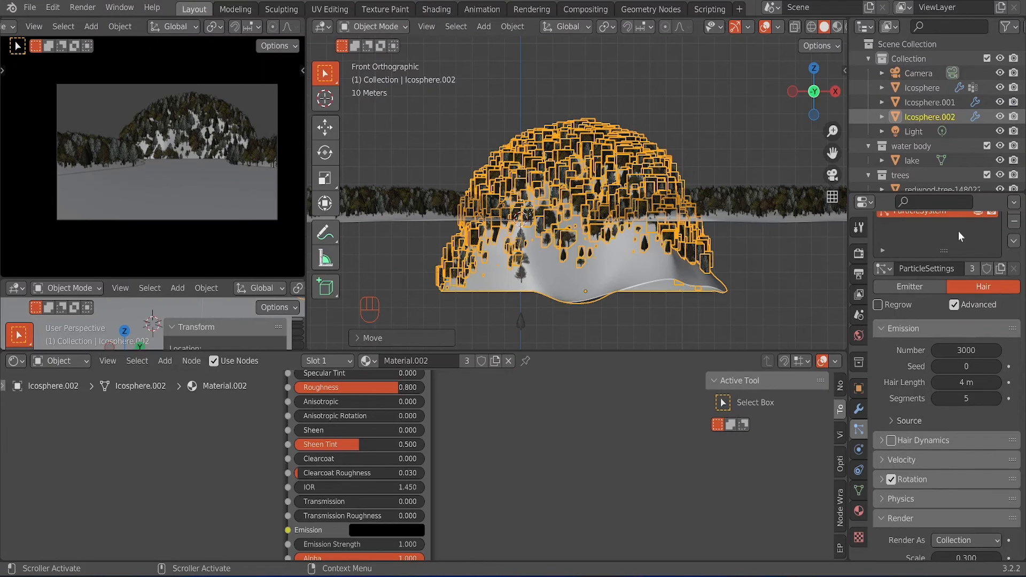
left_click(973, 269)
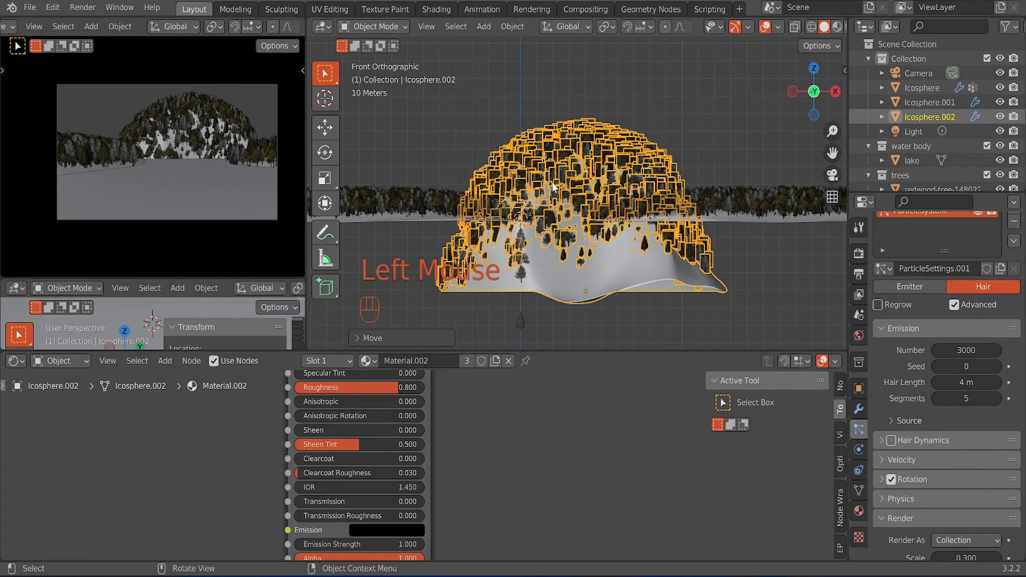
Step: Set the rear hill's particle hair length to 5 m and its emission number to 5000
left_click(966, 350)
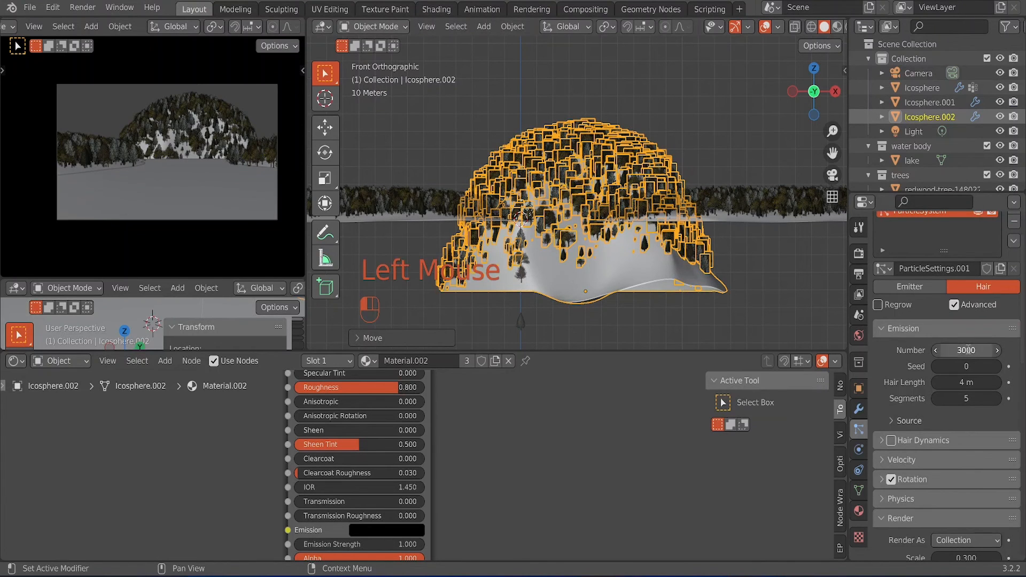
left_click(964, 383)
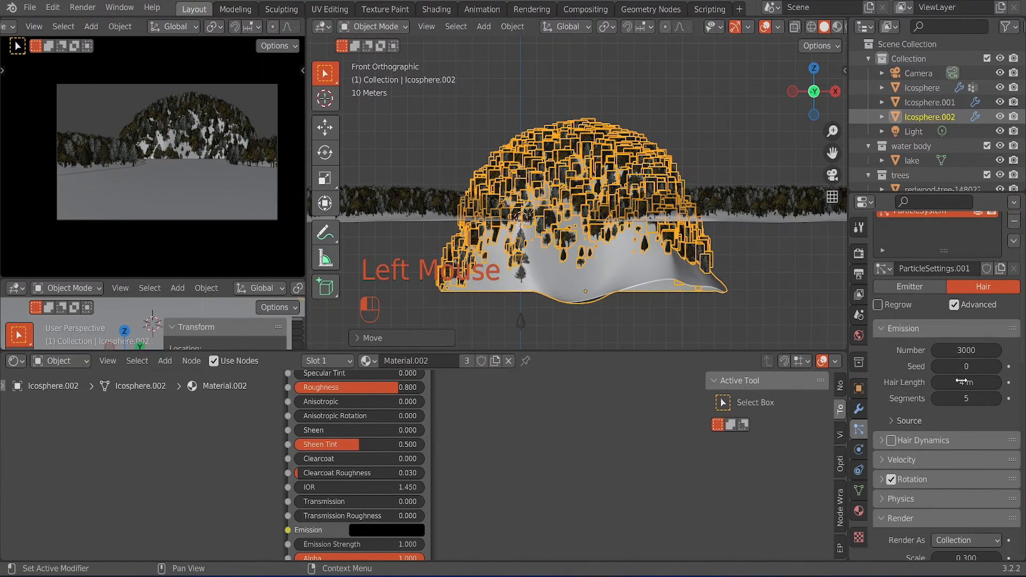
left_click(963, 382)
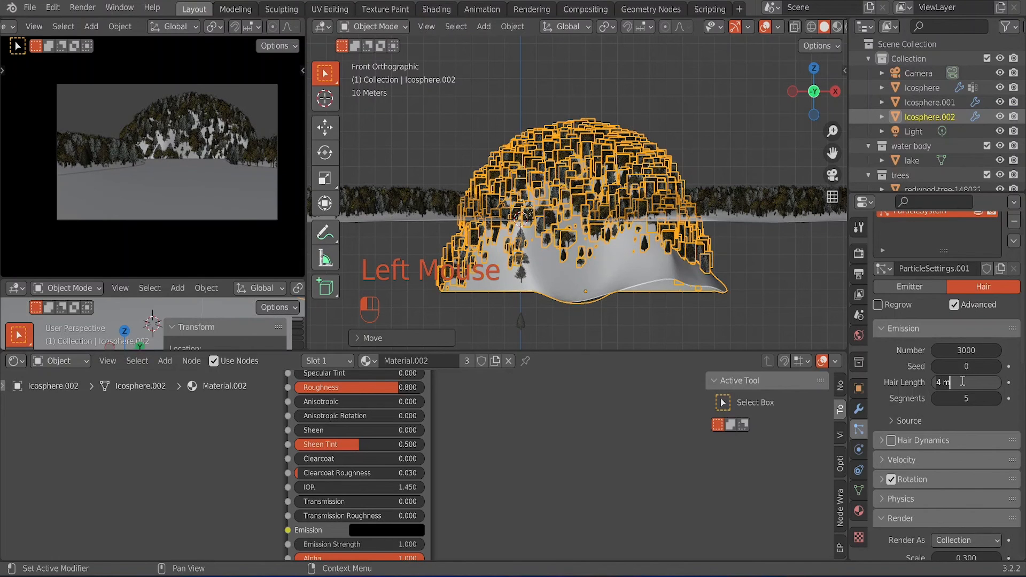
type("5")
key("Return")
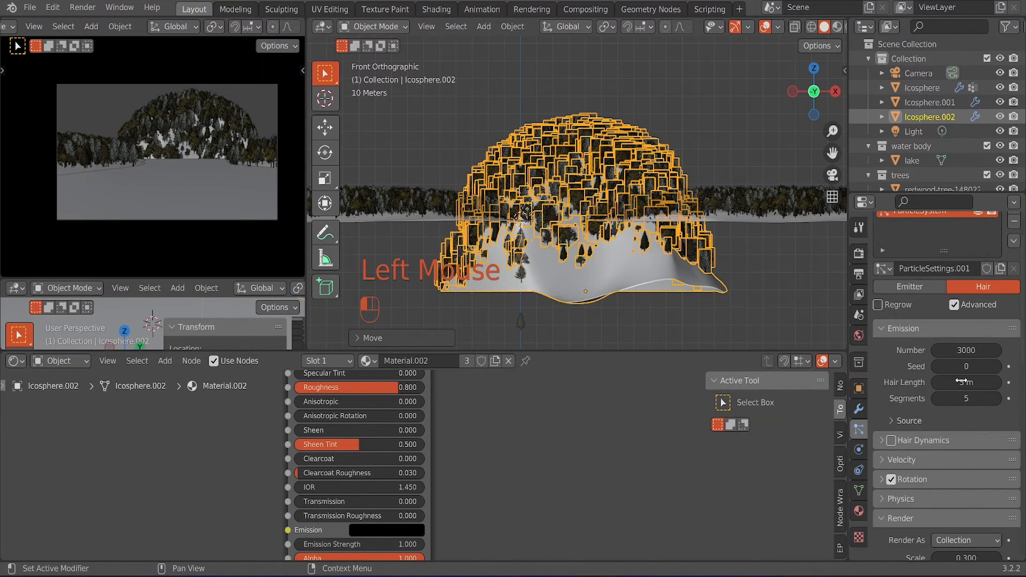
left_click(963, 351)
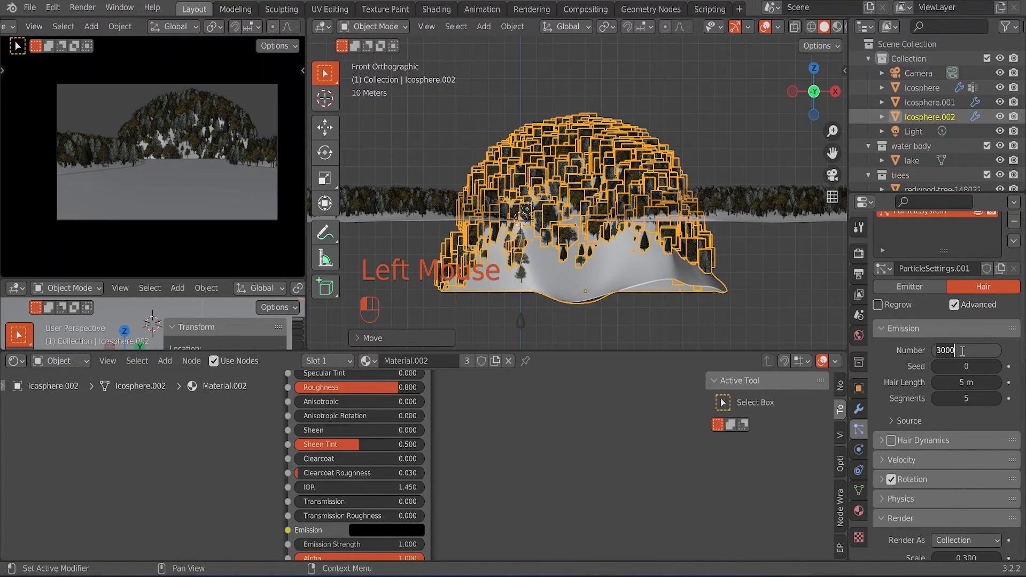
key("ctrl+a")
type("5000")
key("Return")
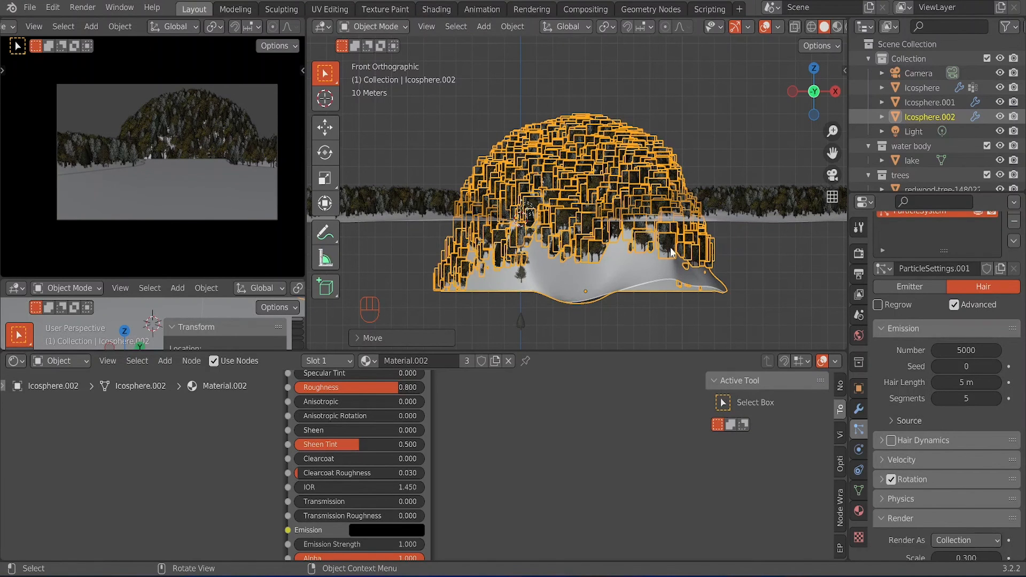
Step: Scale the rear hill up slightly along Z and lower it about 15 m along Z
middle_click_drag(671, 252, 662, 196)
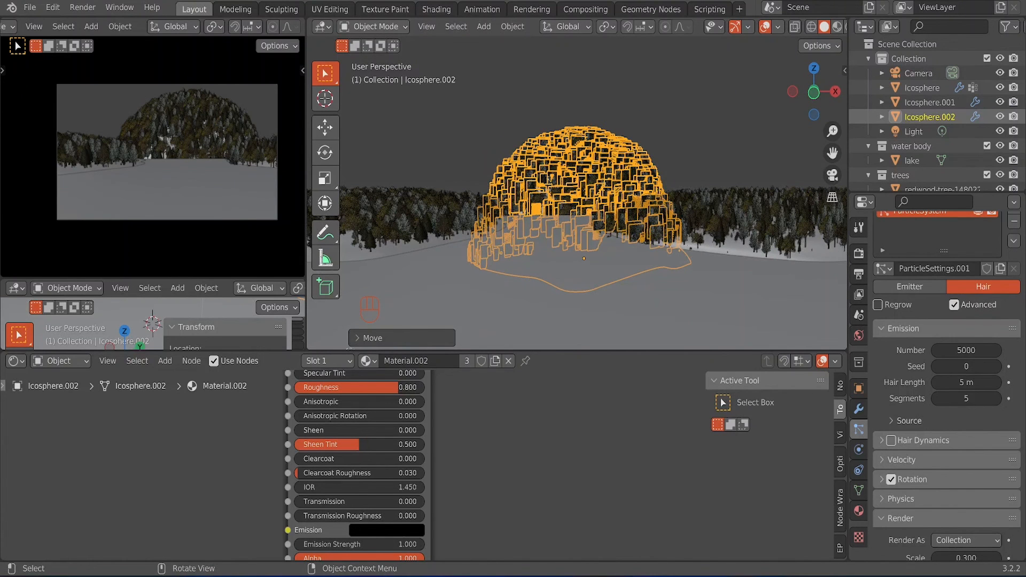
key("s")
key("z")
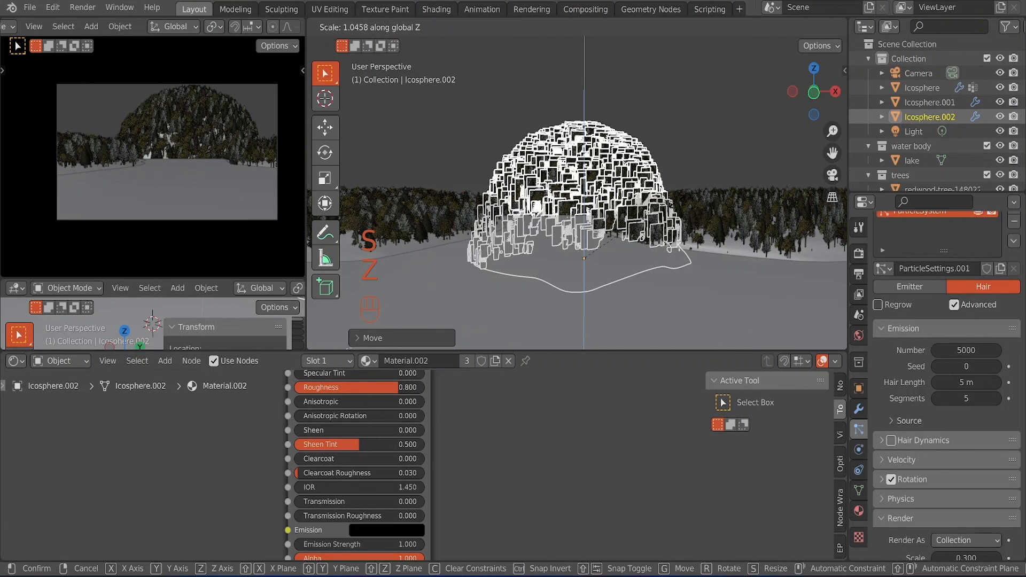
left_click(652, 206)
key("g")
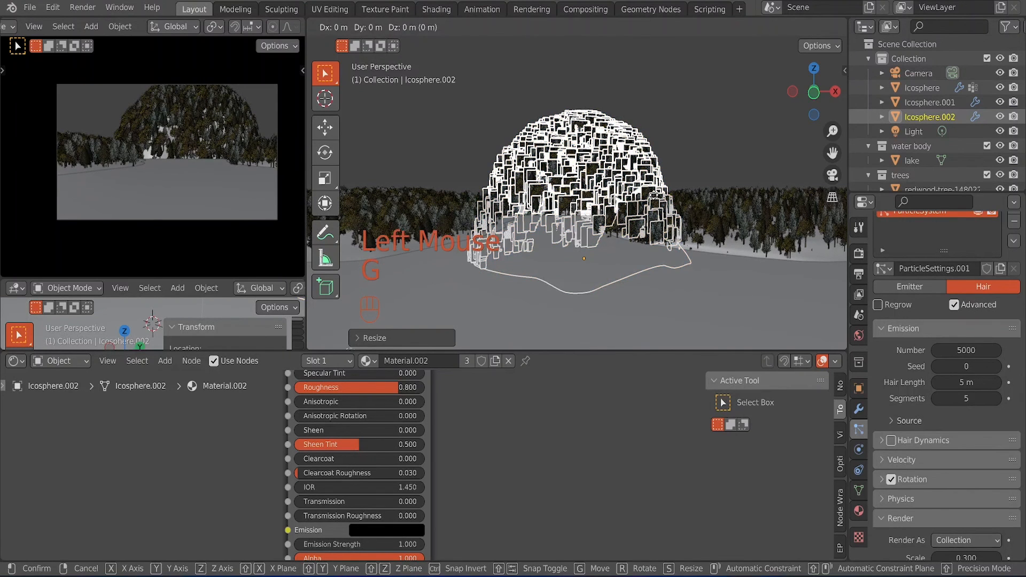
key("z")
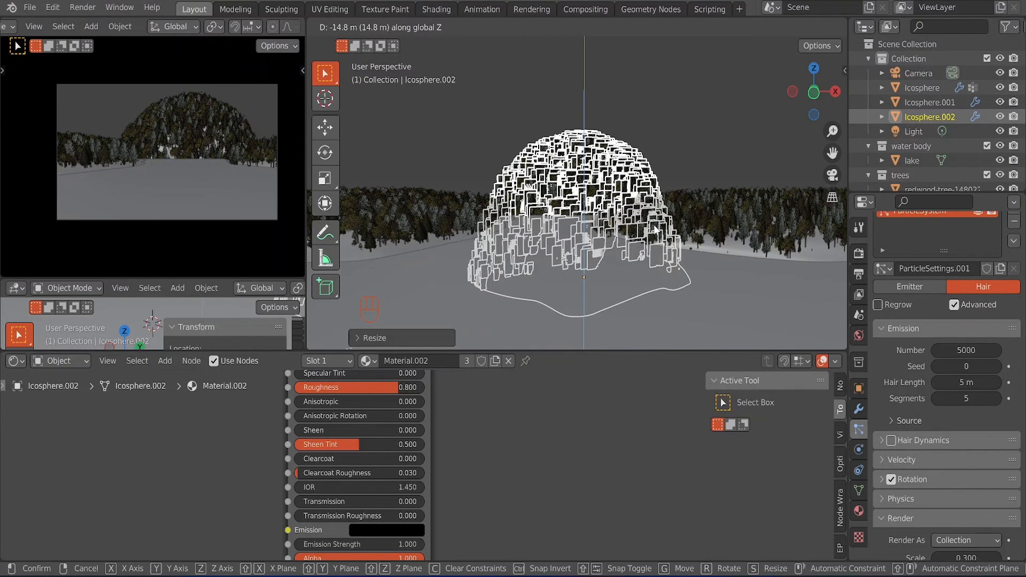
left_click(653, 259)
Step: Enter Edit Mode on the rear hill and add a Displace modifier to it
middle_click_drag(599, 265, 447, 255)
scroll(447, 255, "down", 3)
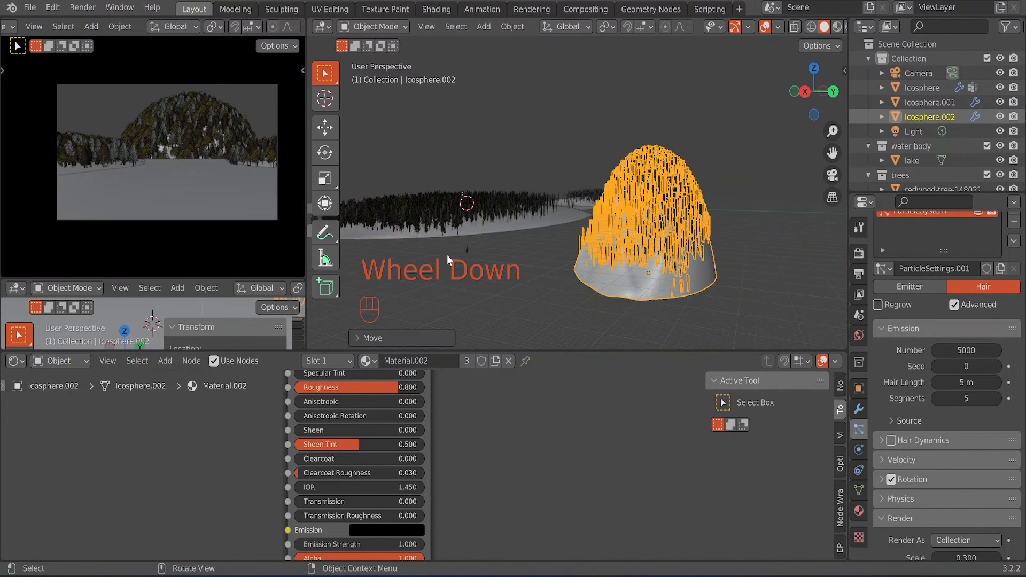
scroll(735, 242, "up", 1)
key("Tab")
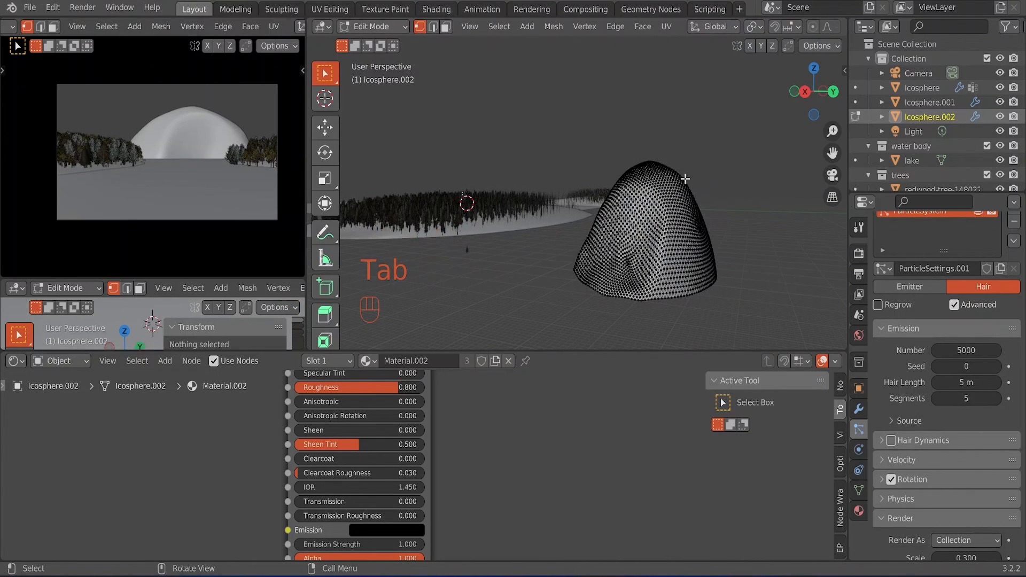
scroll(687, 175, "up", 1)
middle_click_drag(687, 175, 647, 206)
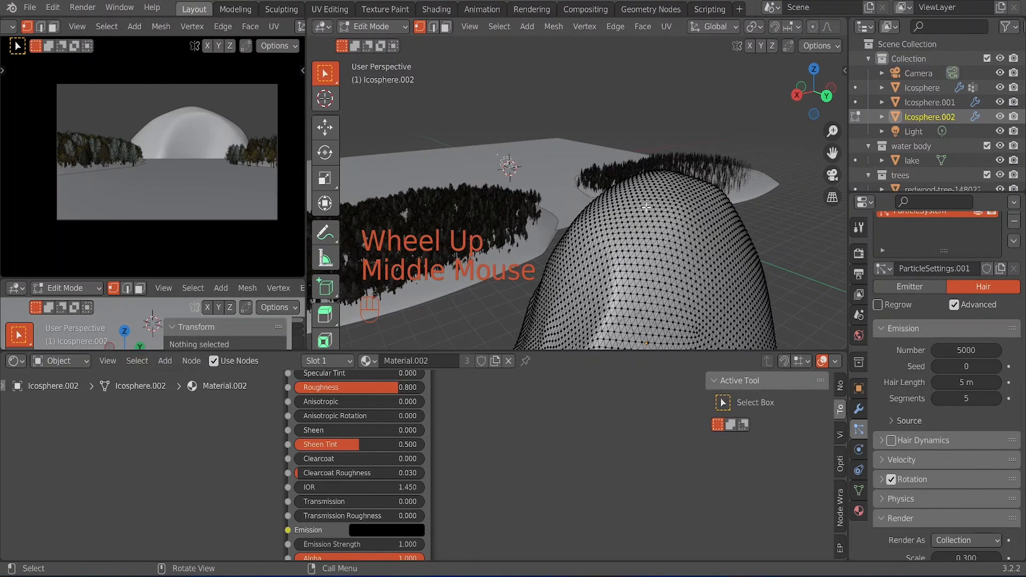
left_click(859, 409)
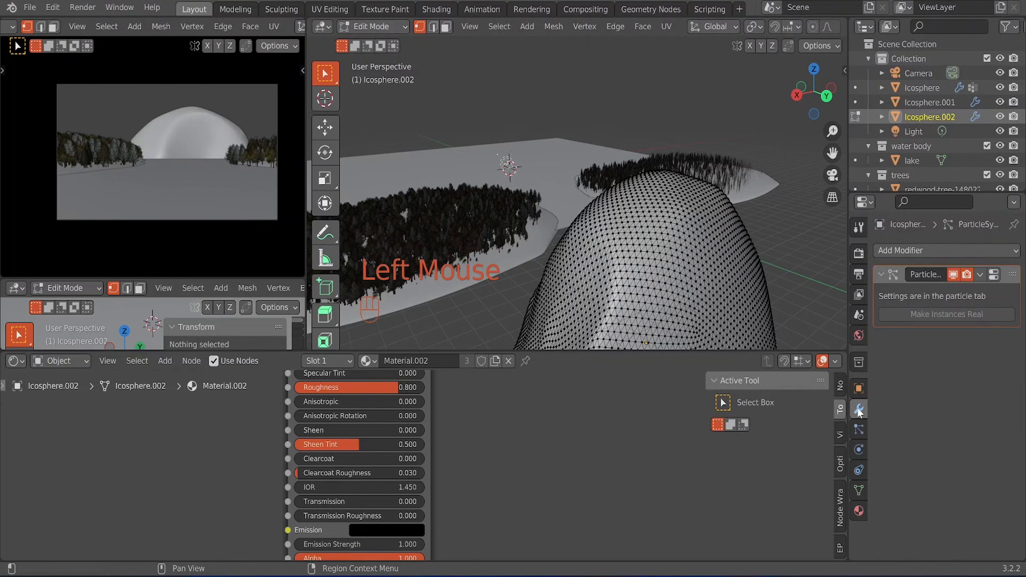
left_click(898, 251)
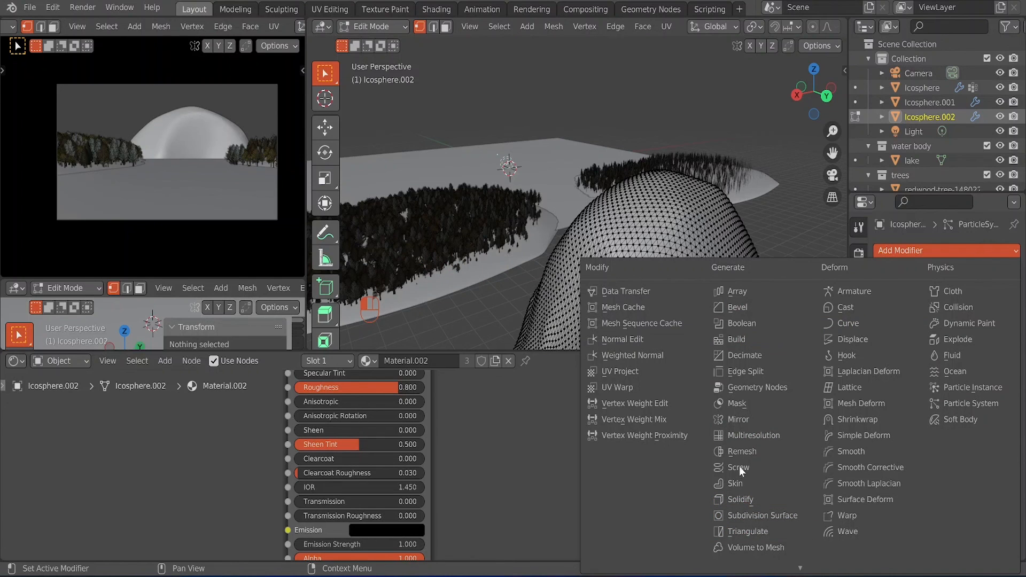
left_click(842, 340)
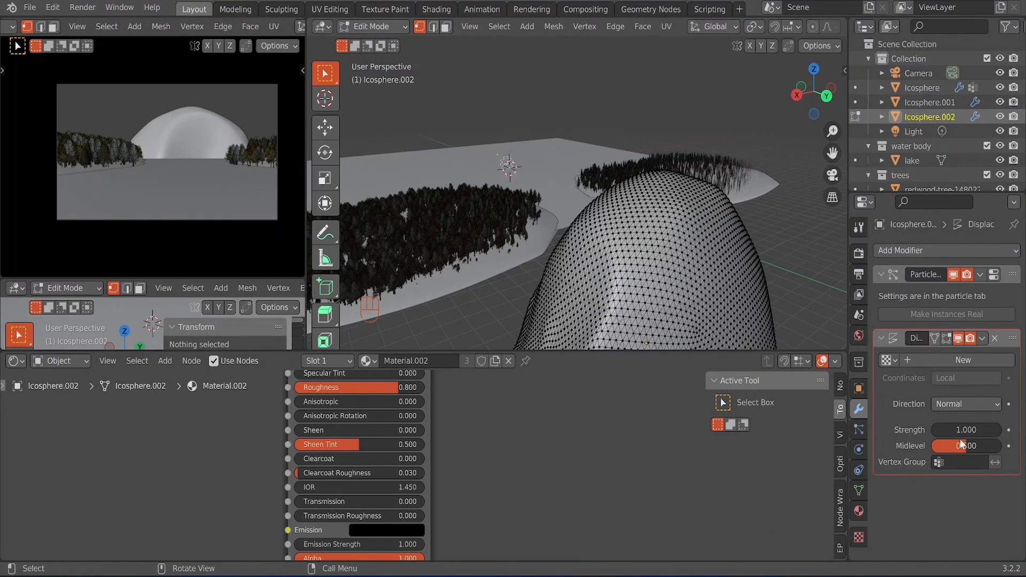
Step: Create a new texture for the Displace modifier and set its type to Clouds, keeping the Soft noise type
left_click(859, 539)
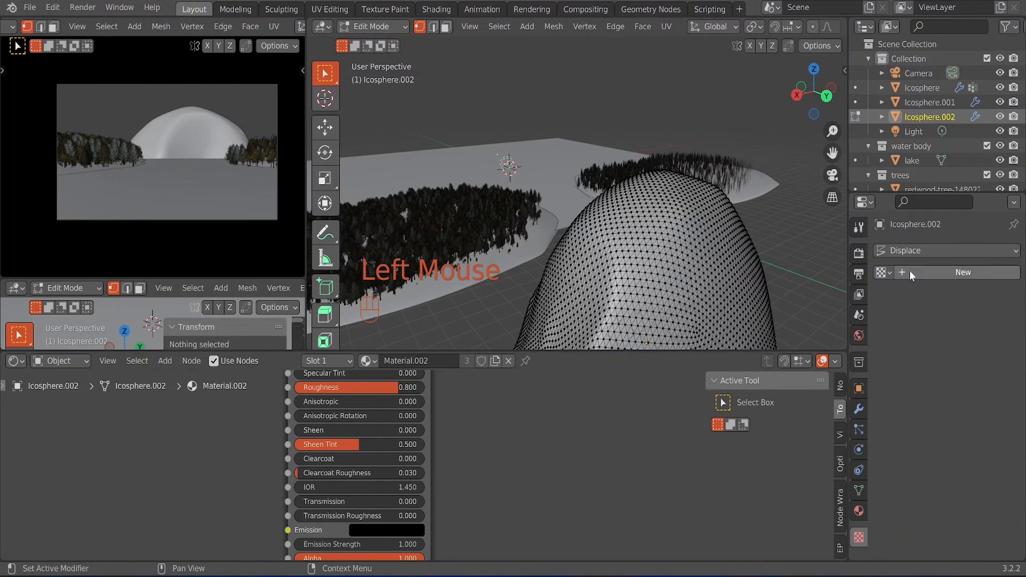
left_click(910, 270)
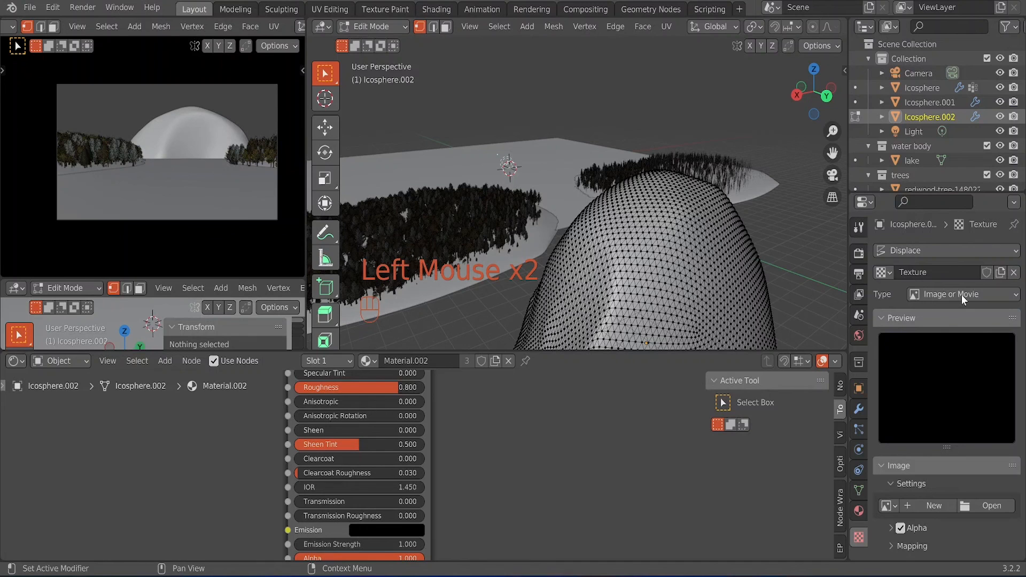
left_click(961, 294)
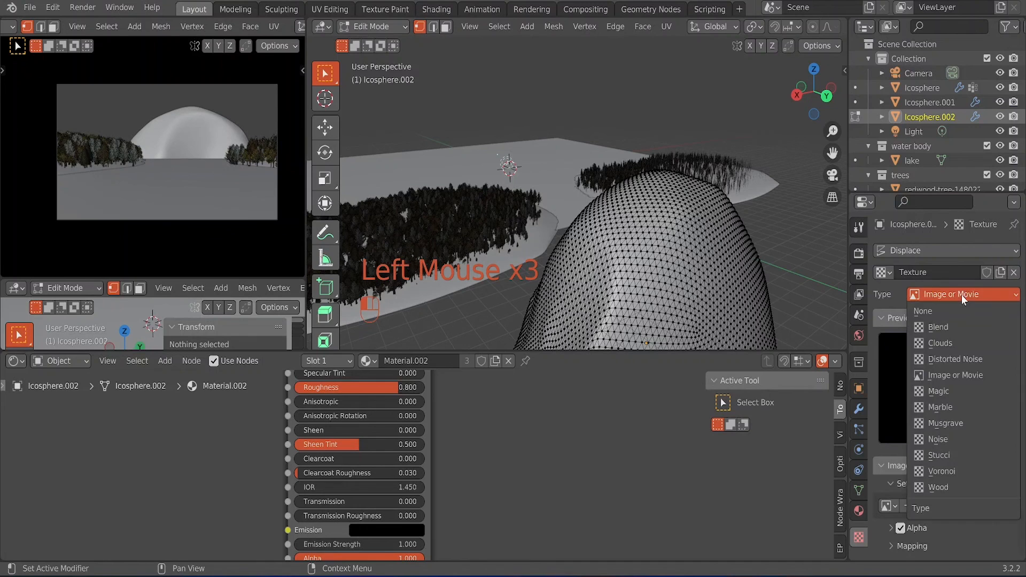
left_click(939, 344)
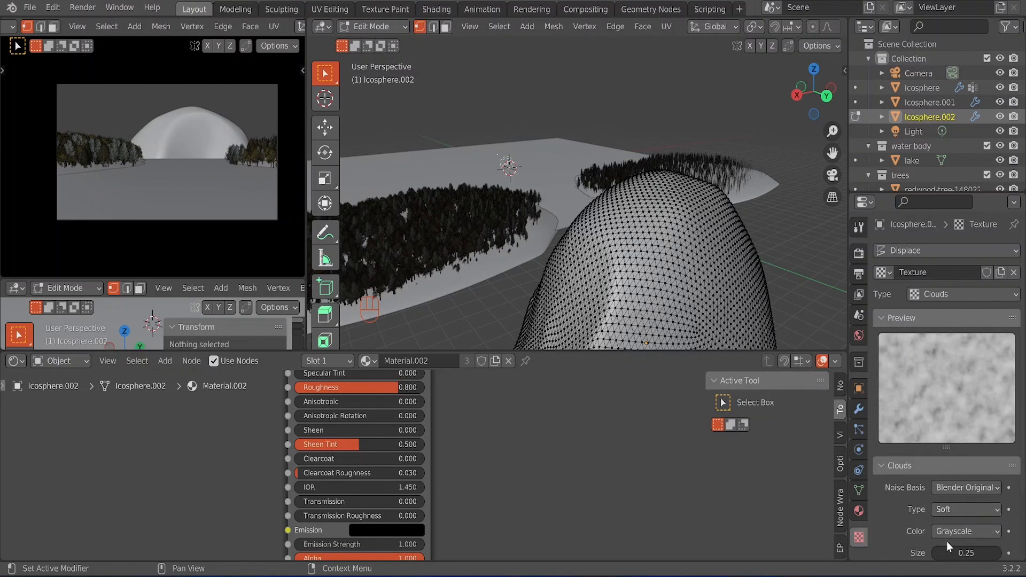
scroll(937, 512, "down", 2)
scroll(936, 514, "down", 1)
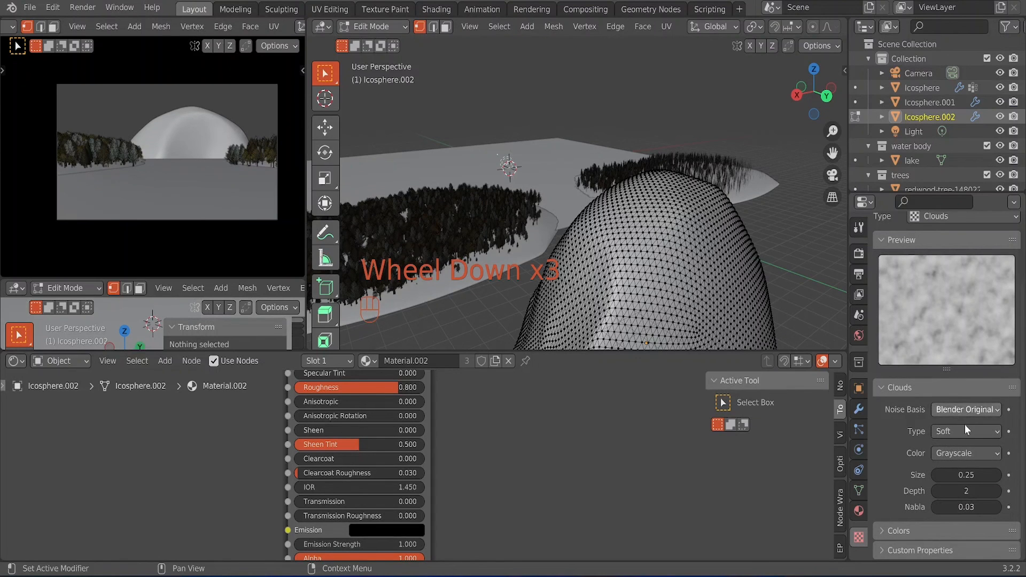
left_click(963, 431)
left_click(964, 429)
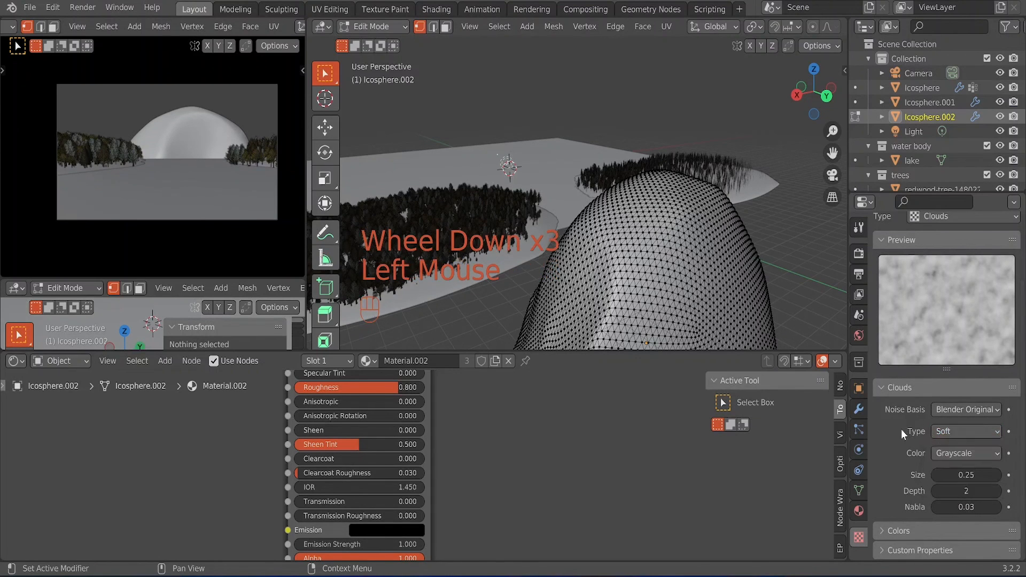
scroll(901, 429, "down", 3)
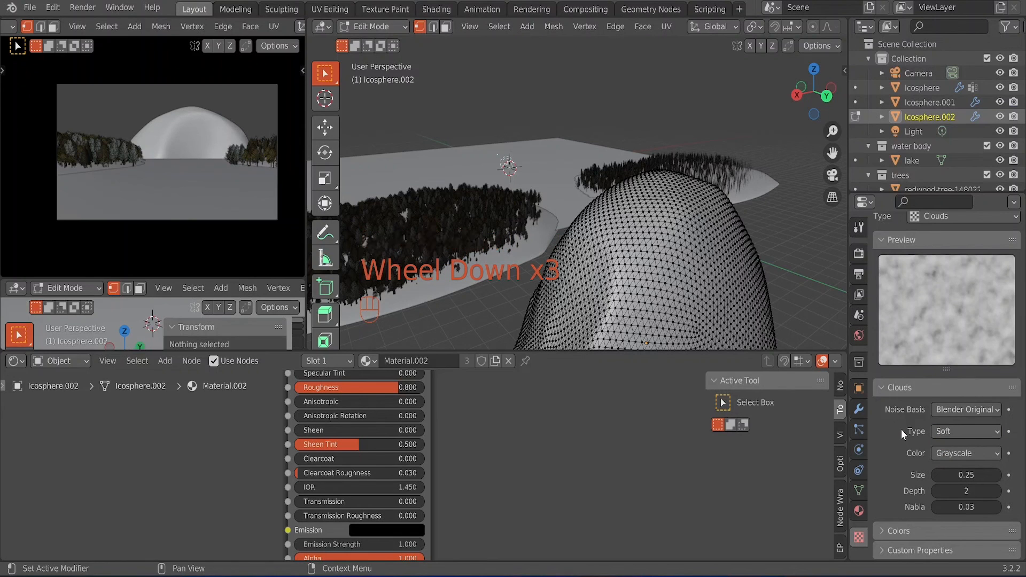
scroll(904, 495, "down", 3)
Step: Return to the rear hill's modifier settings and switch from Edit Mode to Object Mode
left_click(859, 411)
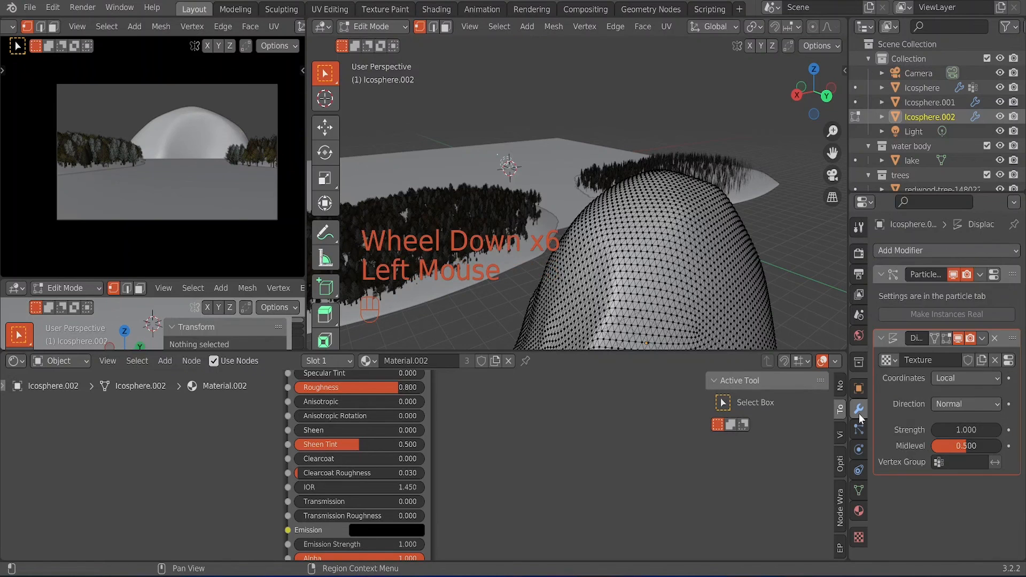
left_click(383, 24)
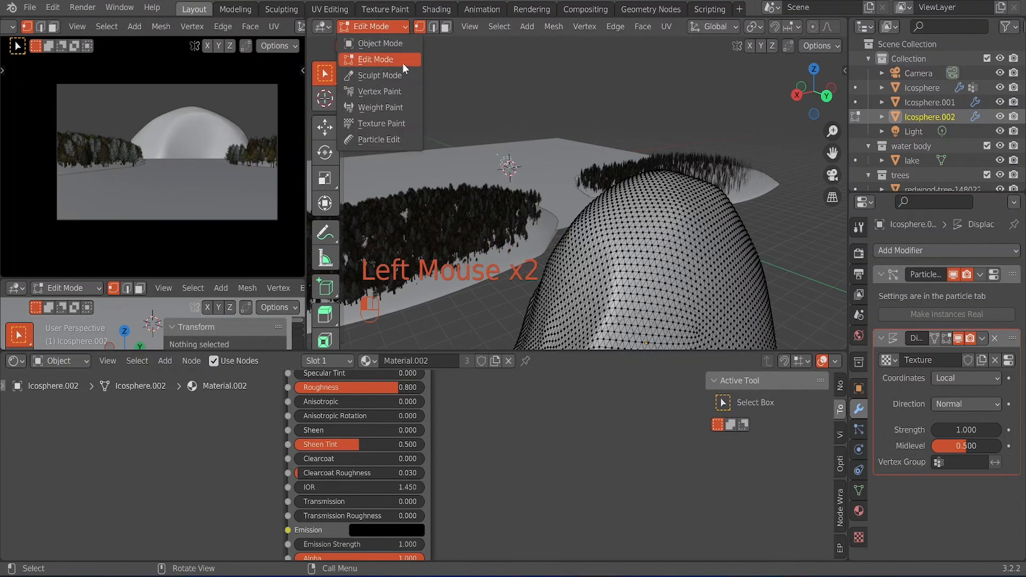
left_click(376, 43)
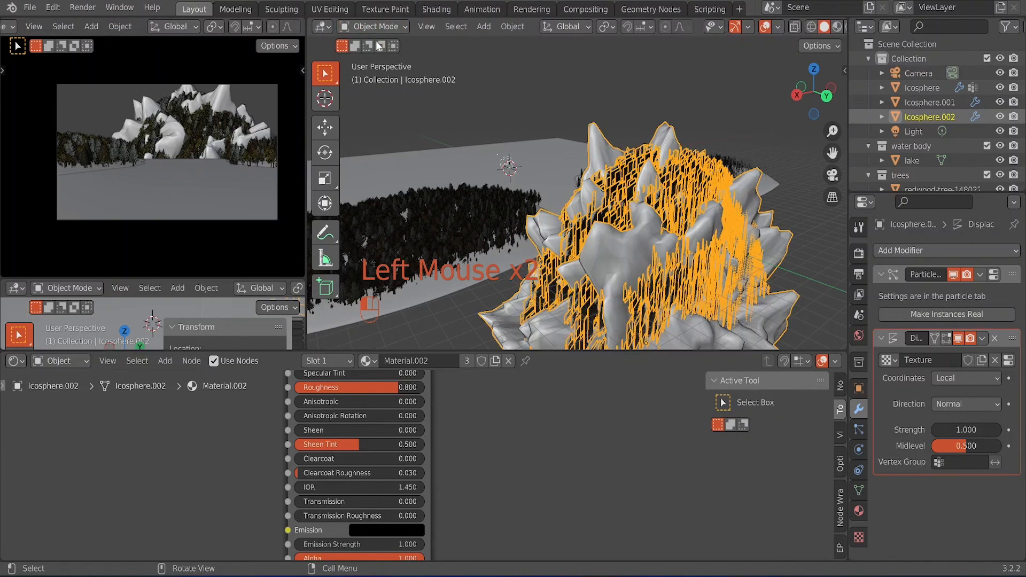
Step: Try a strength of 0.2 for the rear hill's Displace modifier
left_click(963, 432)
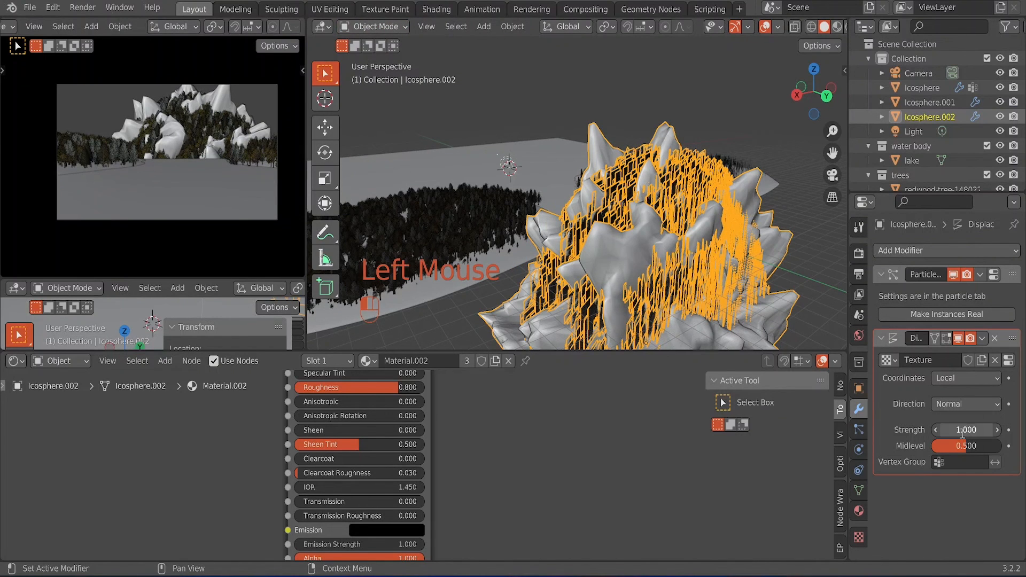
type(".2")
key("Return")
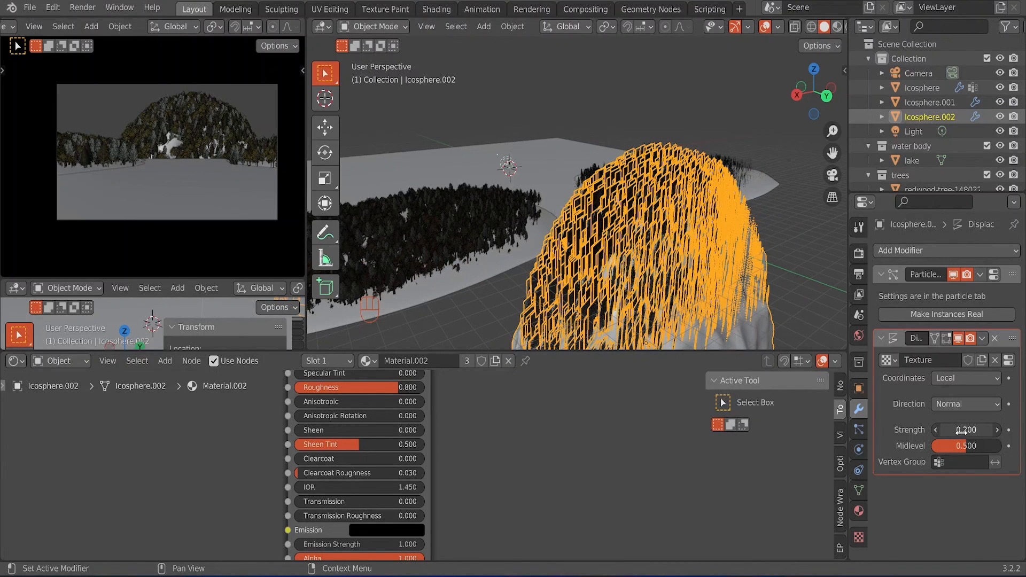
Step: Set the strength of the rear hill's Displace modifier to 0.4
left_click(962, 432)
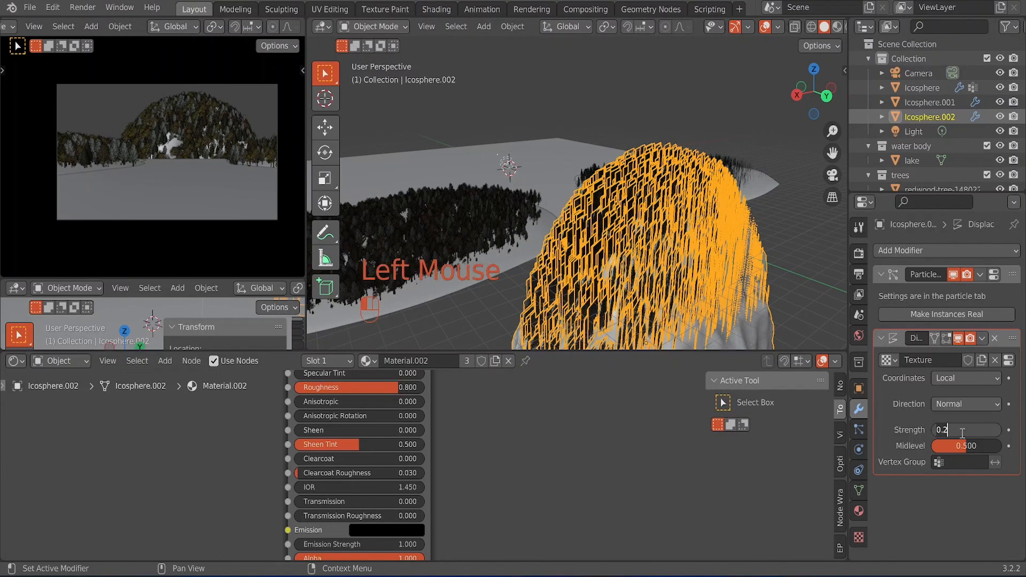
key("BackSpace")
type("4")
key("Return")
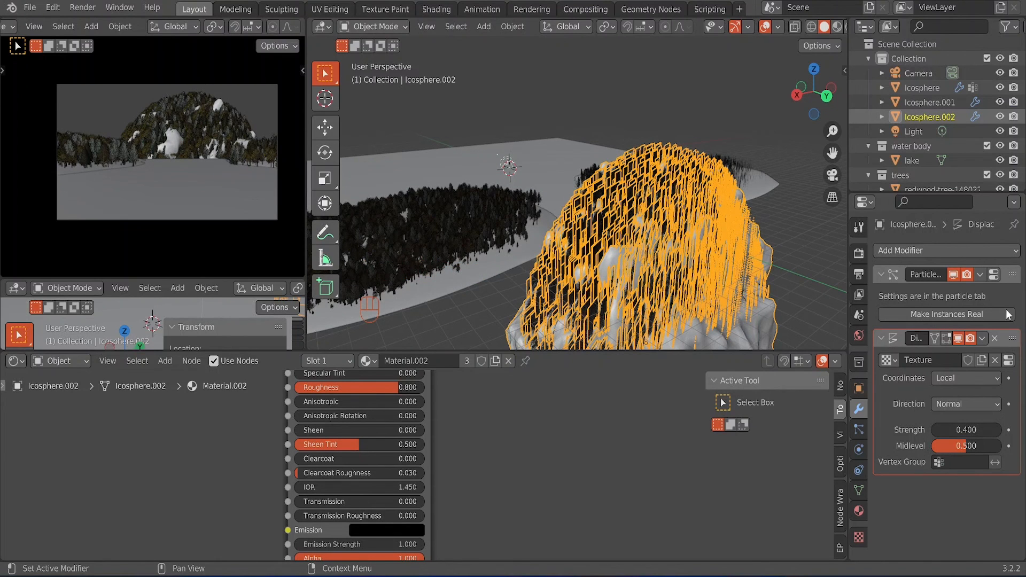
Step: Place the rear hill's Displace modifier above its particle system in the modifier stack and set the displacement strength to 0.3
left_click_drag(1012, 338, 1008, 274)
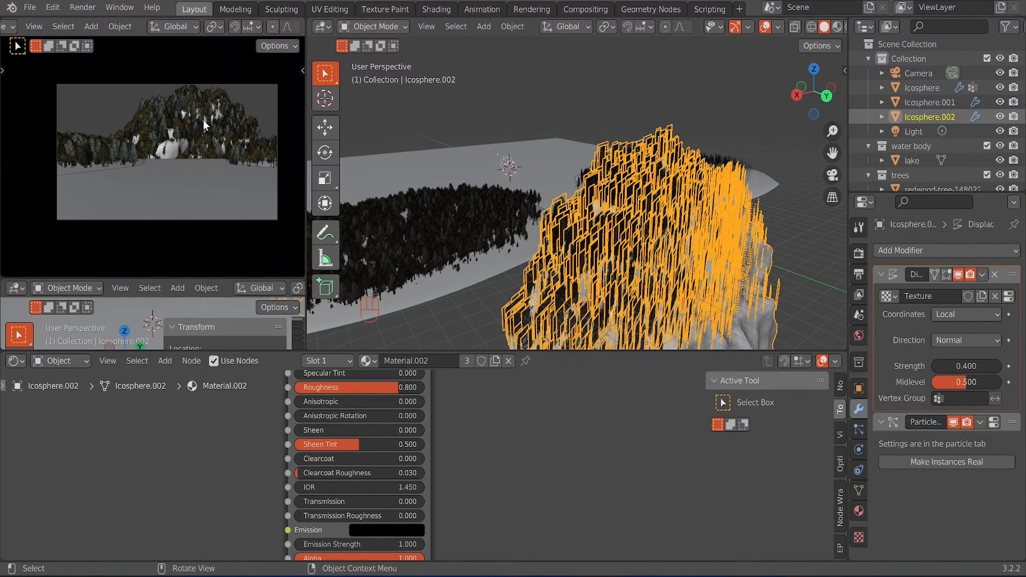
left_click(967, 366)
key("BackSpace")
key("BackSpace")
key("BackSpace")
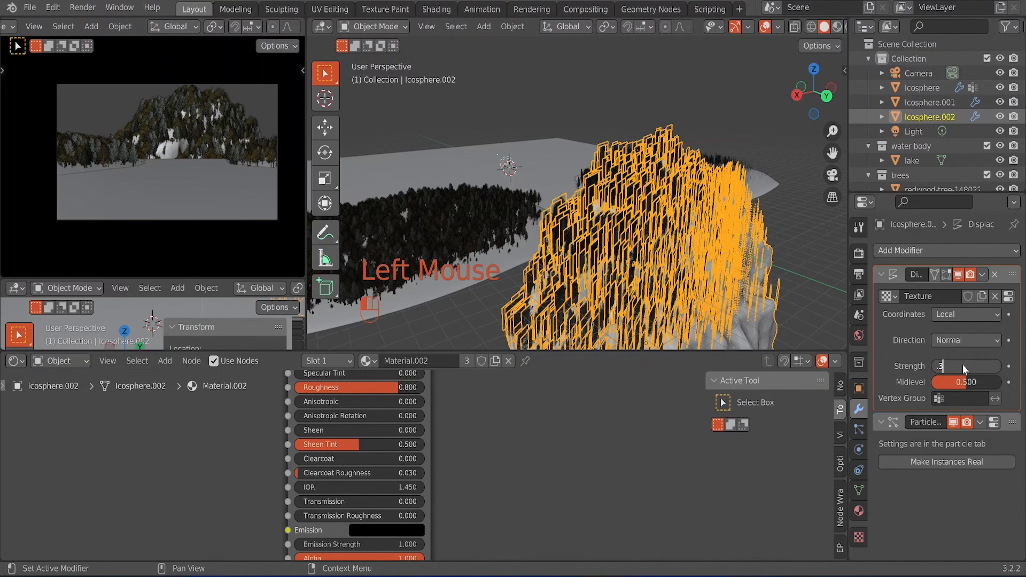
type(".3")
key("Return")
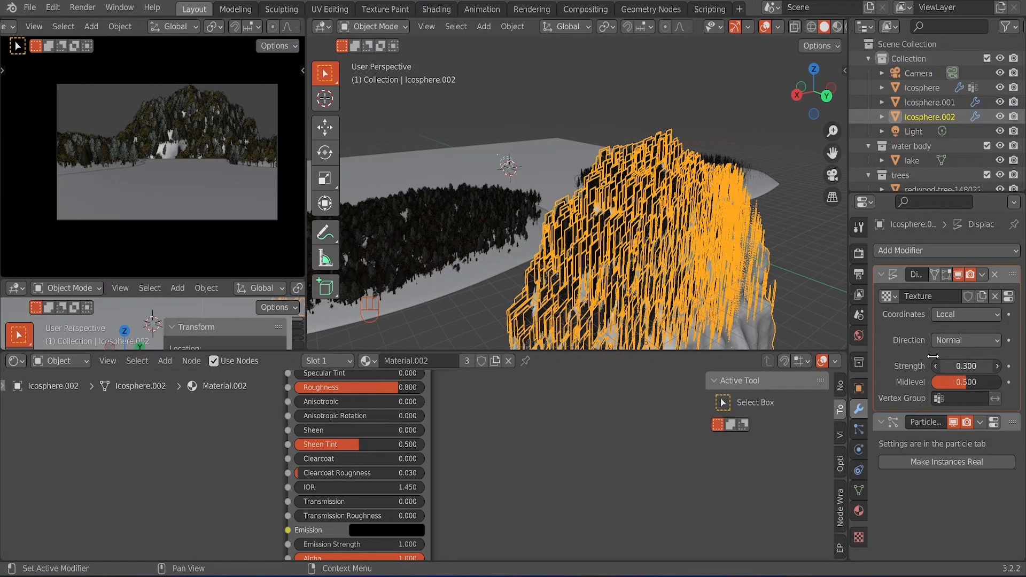
Step: Lower the rear hill along the global Z axis so it sits further down behind the lake
middle_click_drag(703, 271, 573, 220)
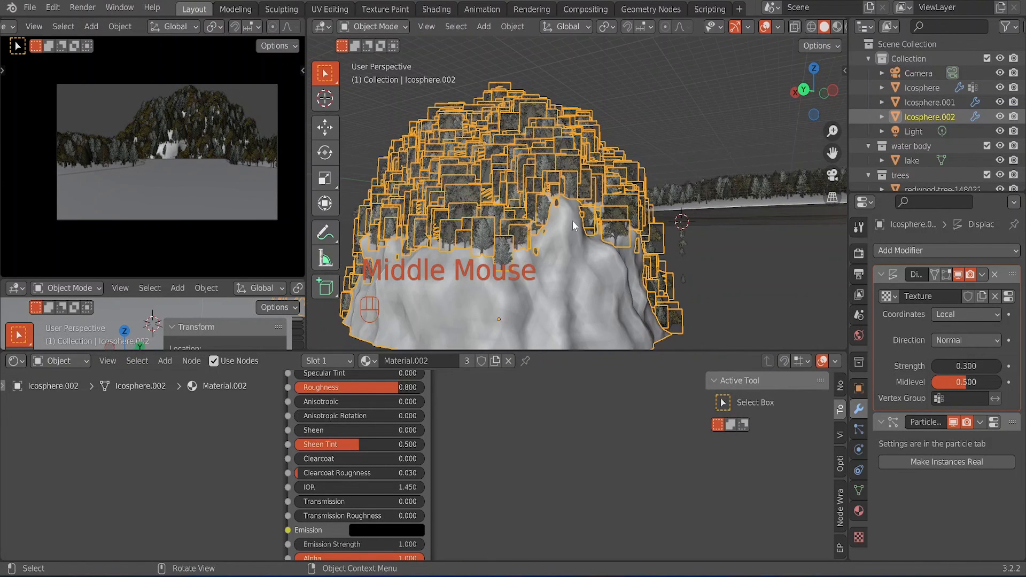
key("g")
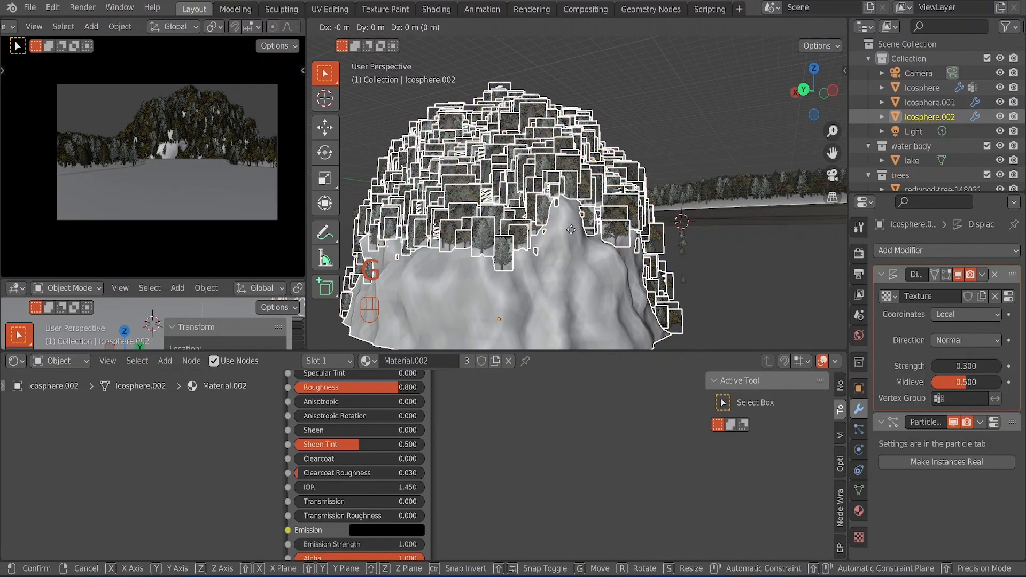
key("z")
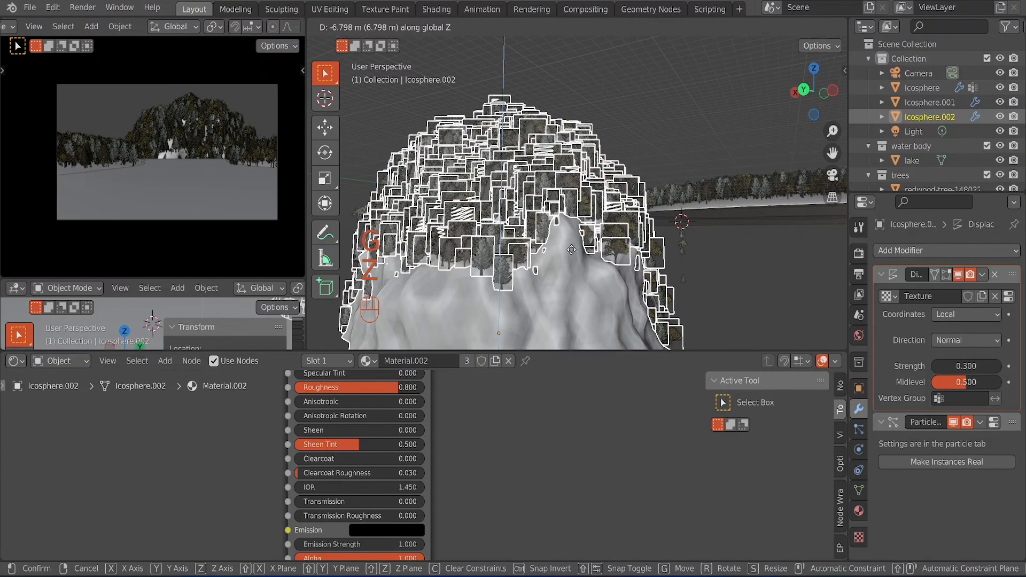
left_click(588, 247)
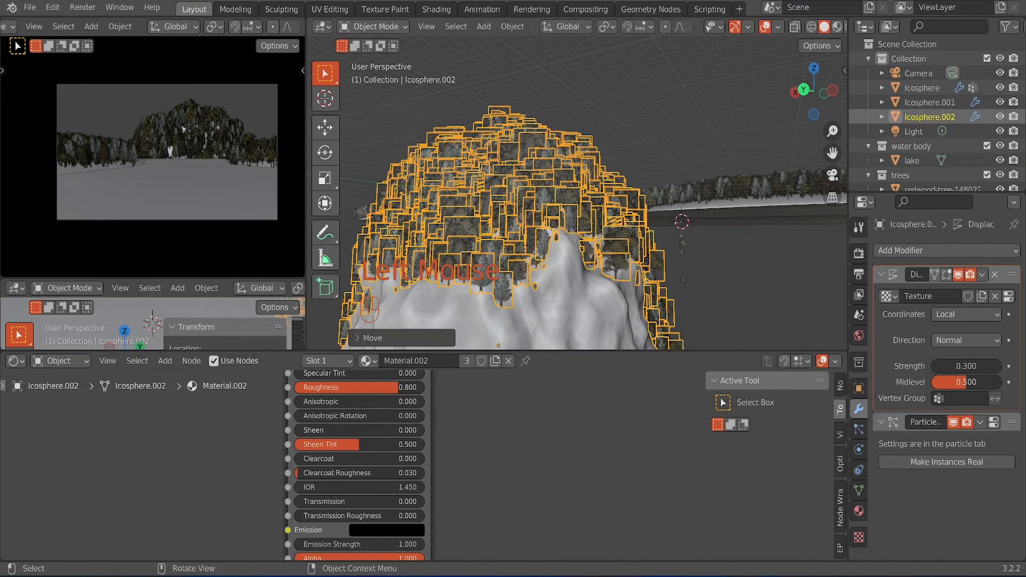
Step: Stretch the rear hill vertically by a factor of about 1.07 along the global Z axis and save the file
key("s")
key("z")
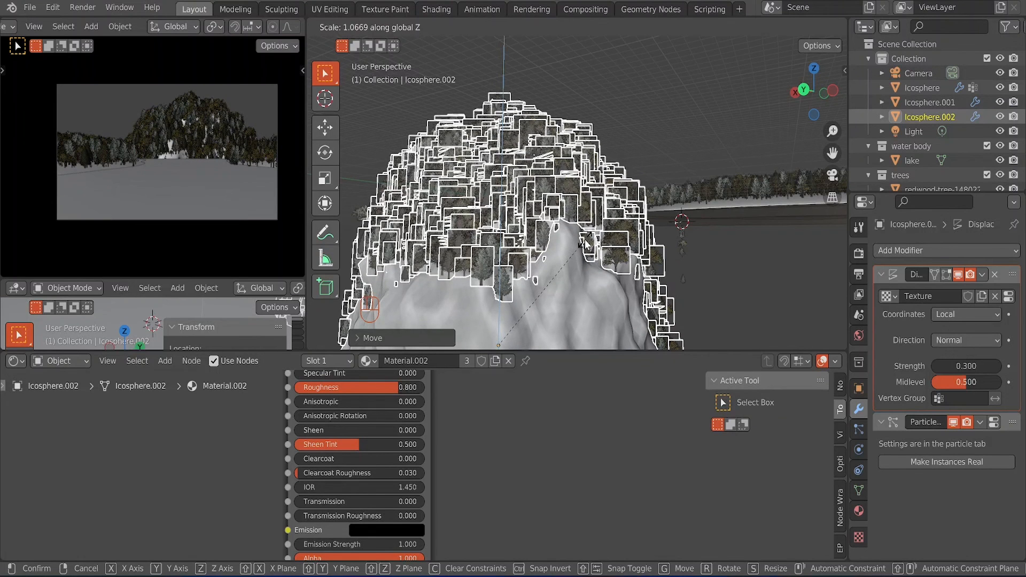
left_click(586, 244)
key("ctrl")
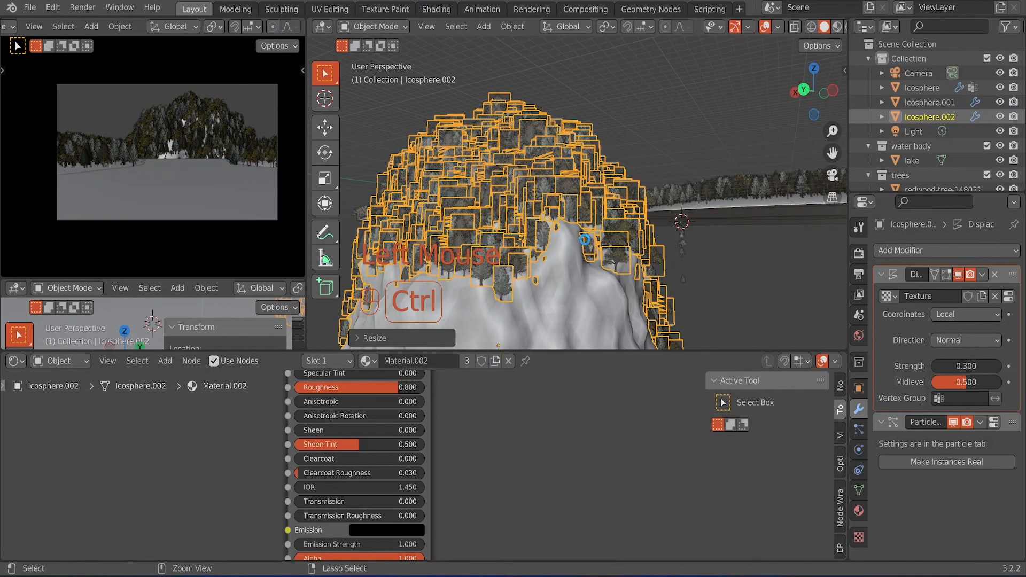
key("ctrl+s")
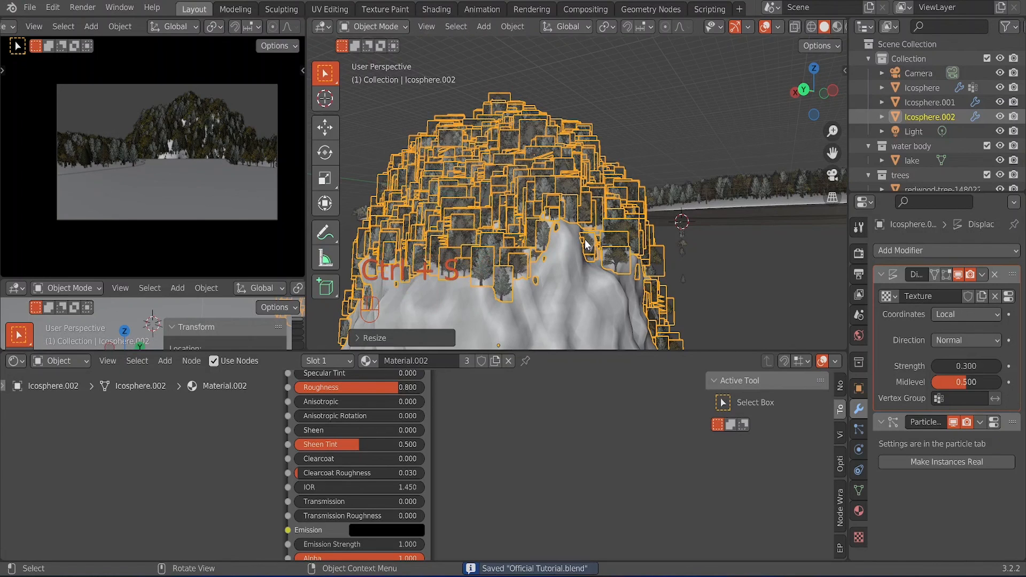